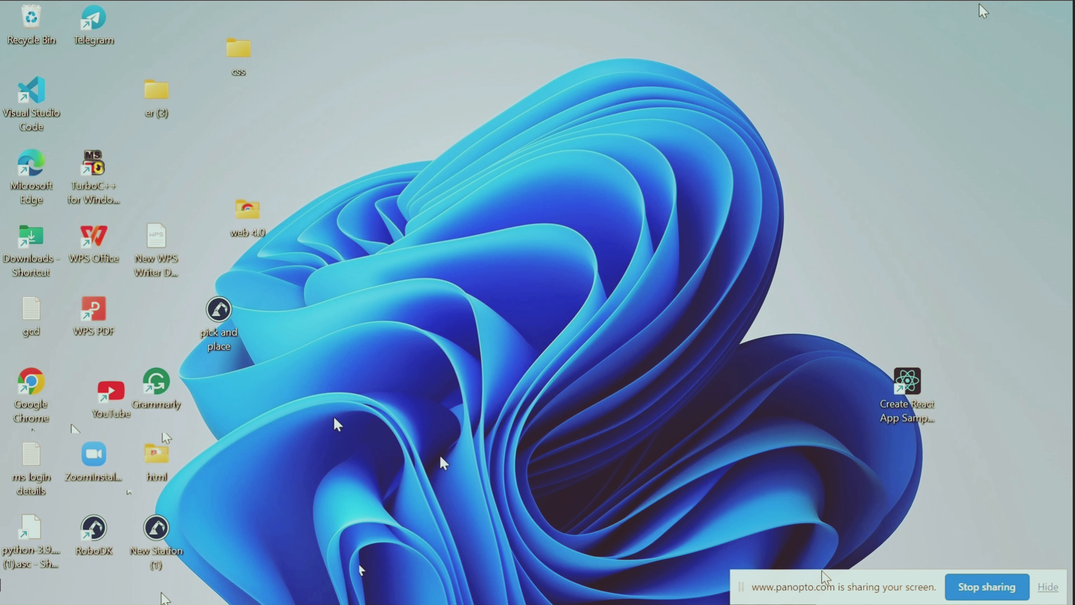
# Close the open New Station (1) without saving it and launch RoboDK again from the desktop
pyautogui.moveTo(581, 585)
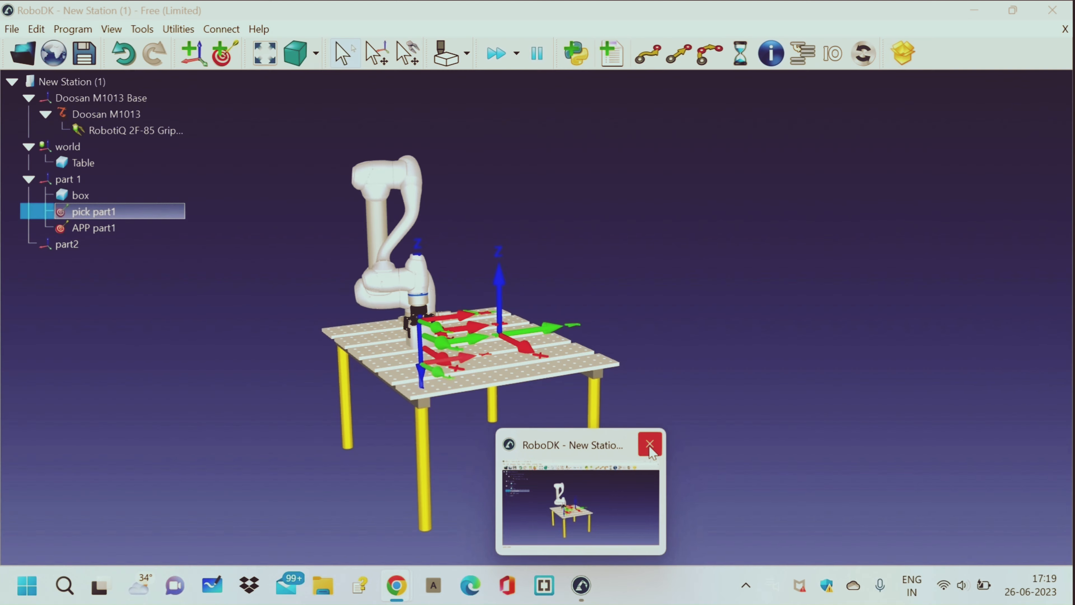
pyautogui.click(650, 443)
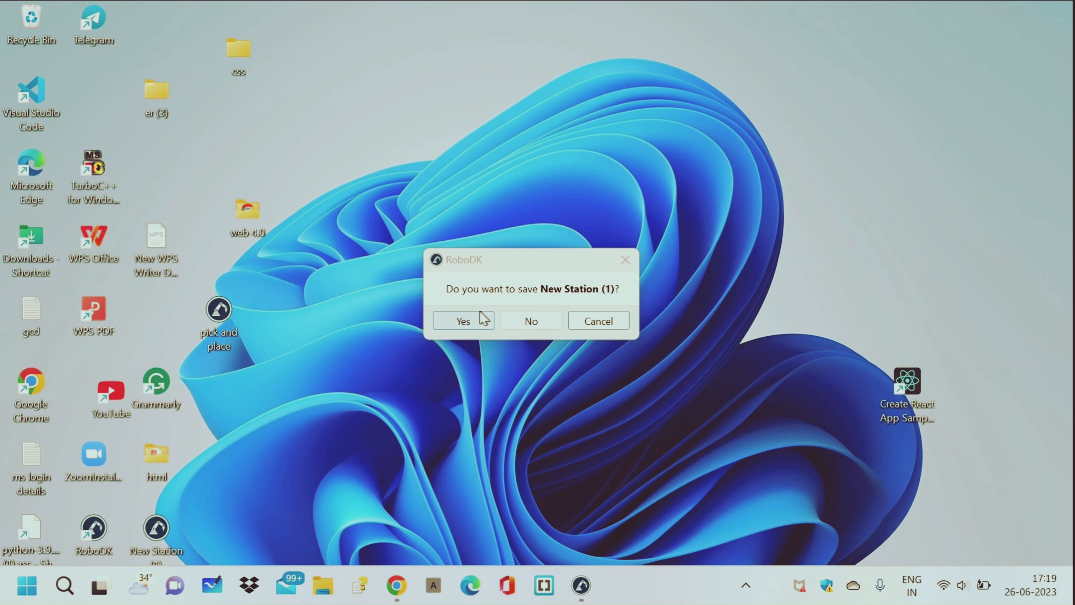
pyautogui.click(532, 322)
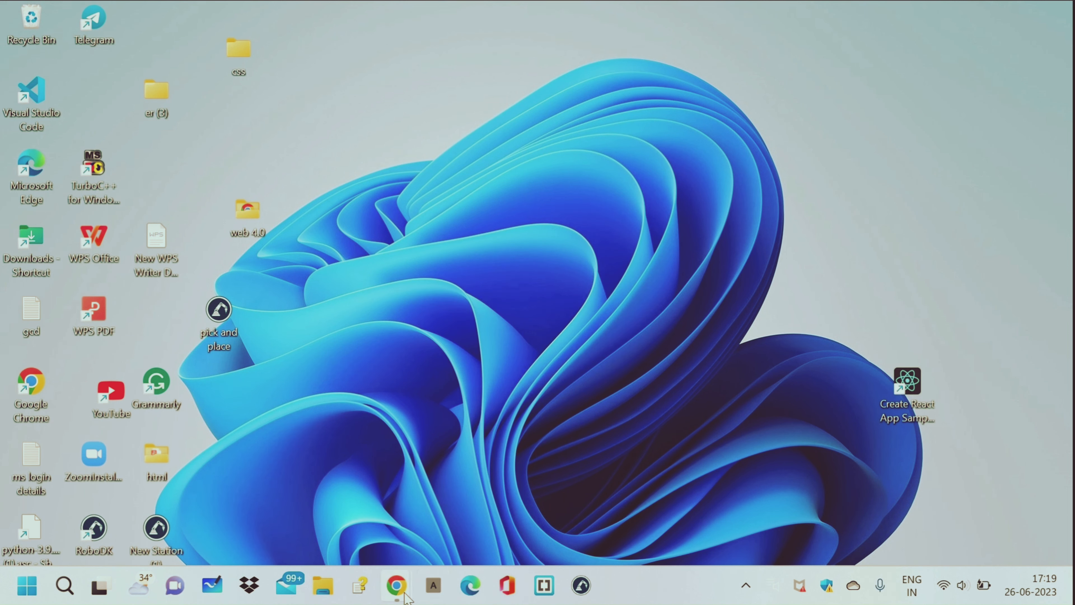
pyautogui.moveTo(408, 592)
pyautogui.doubleClick(94, 529)
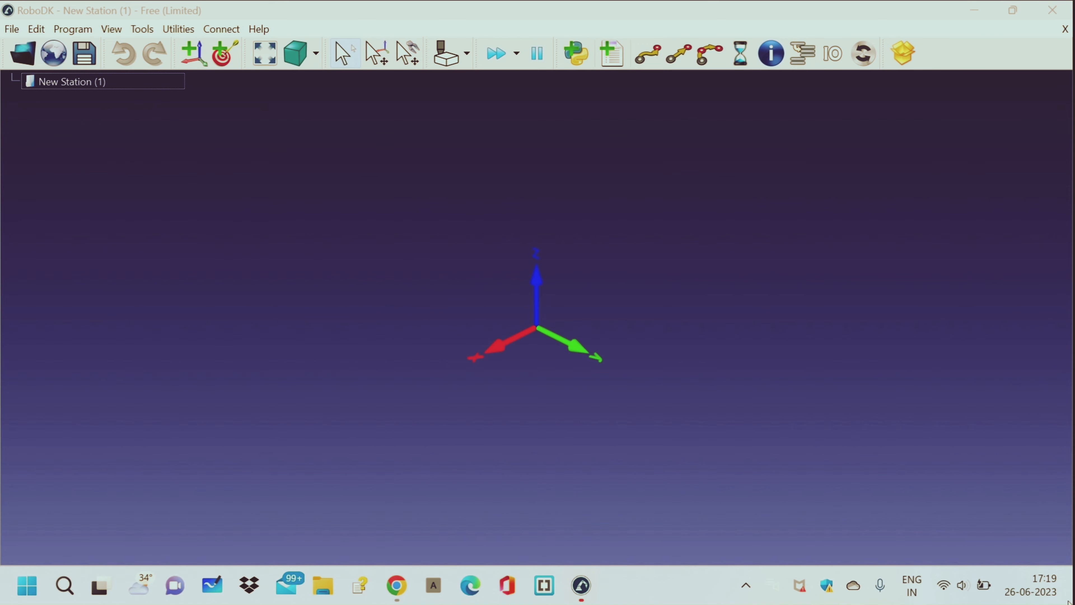
# Load the Doosan-M1013 robot into the empty station from the Library Samples-Local folder
pyautogui.click(25, 54)
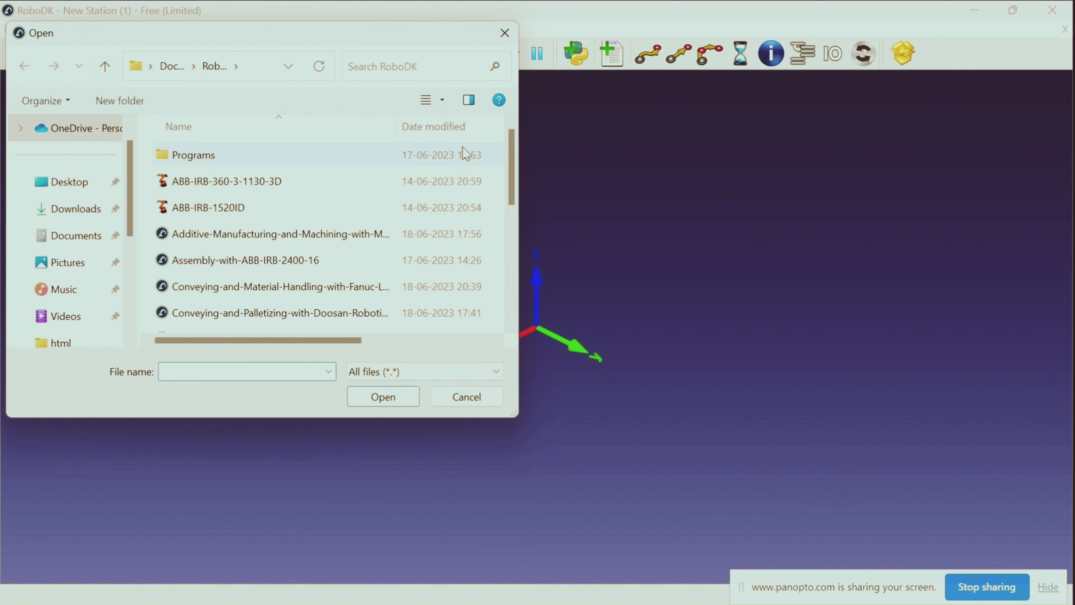
pyautogui.scroll(-5, 283, 285)
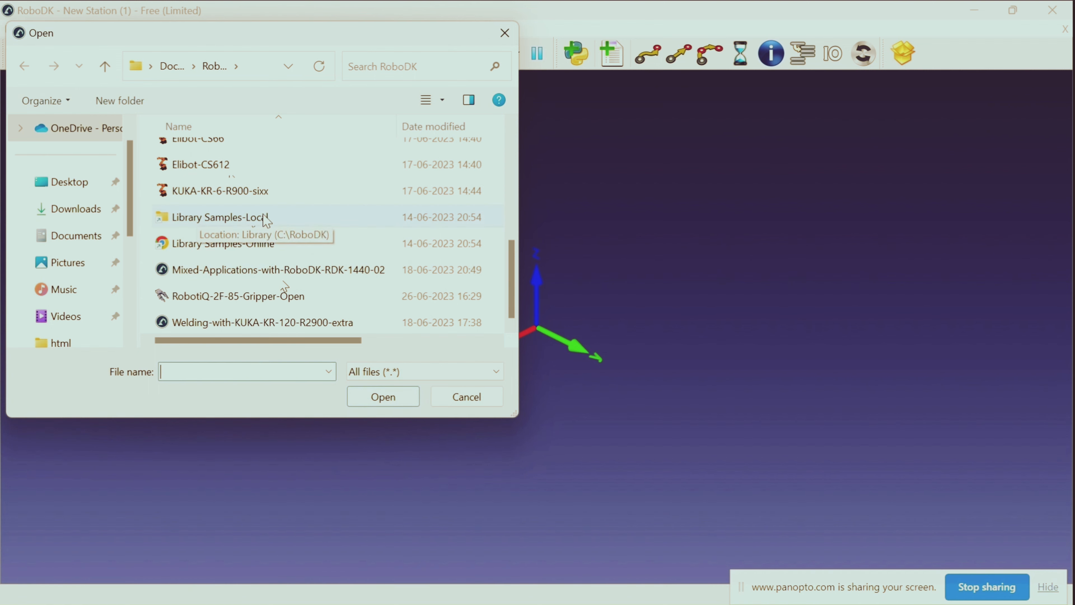
pyautogui.doubleClick(283, 226)
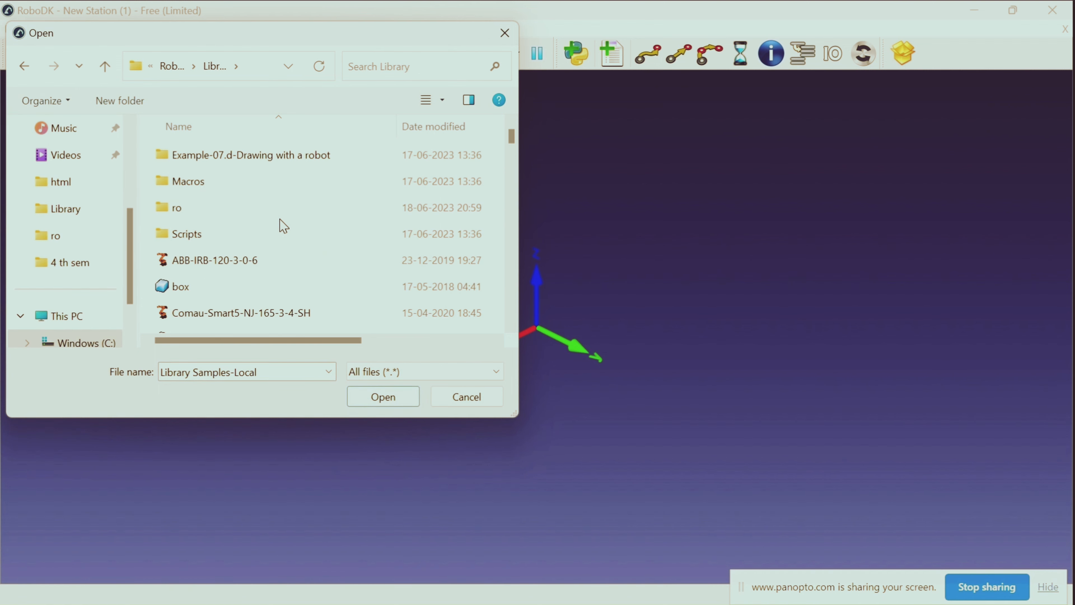
pyautogui.scroll(-6, 282, 229)
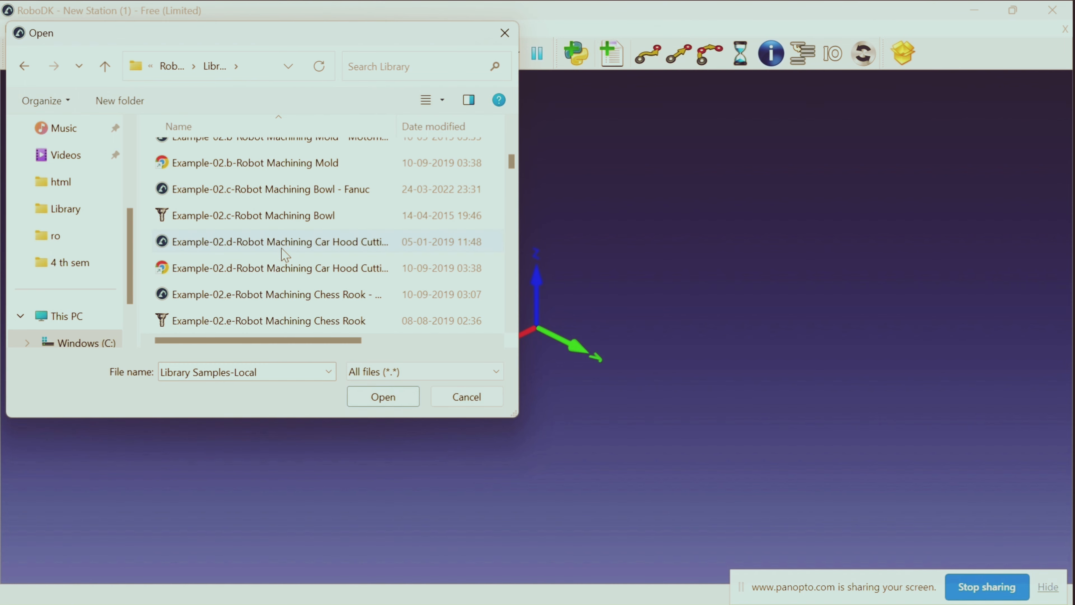
pyautogui.scroll(4, 283, 248)
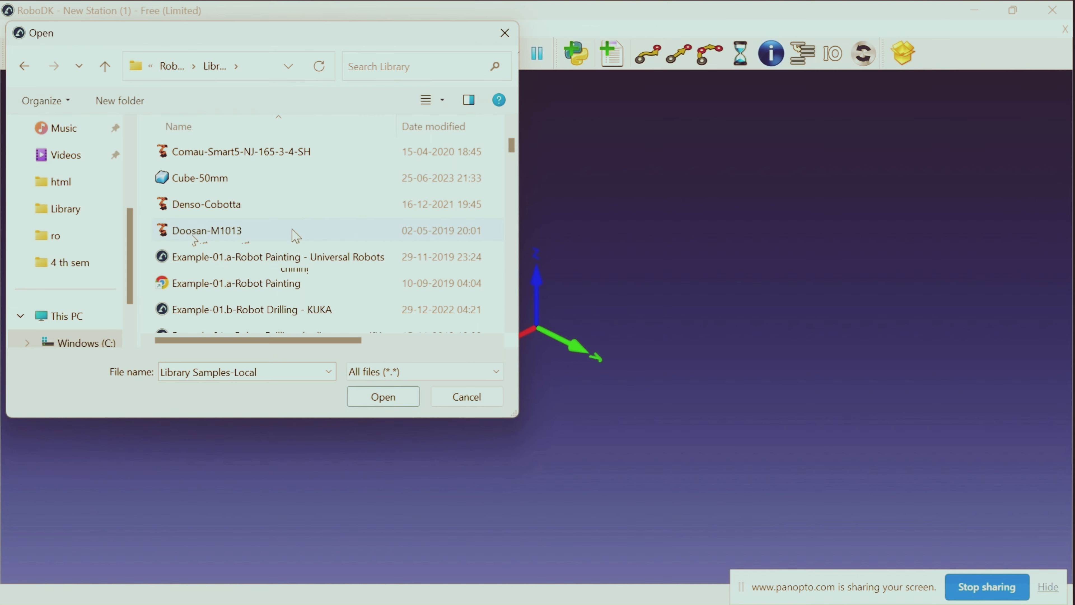
pyautogui.doubleClick(264, 237)
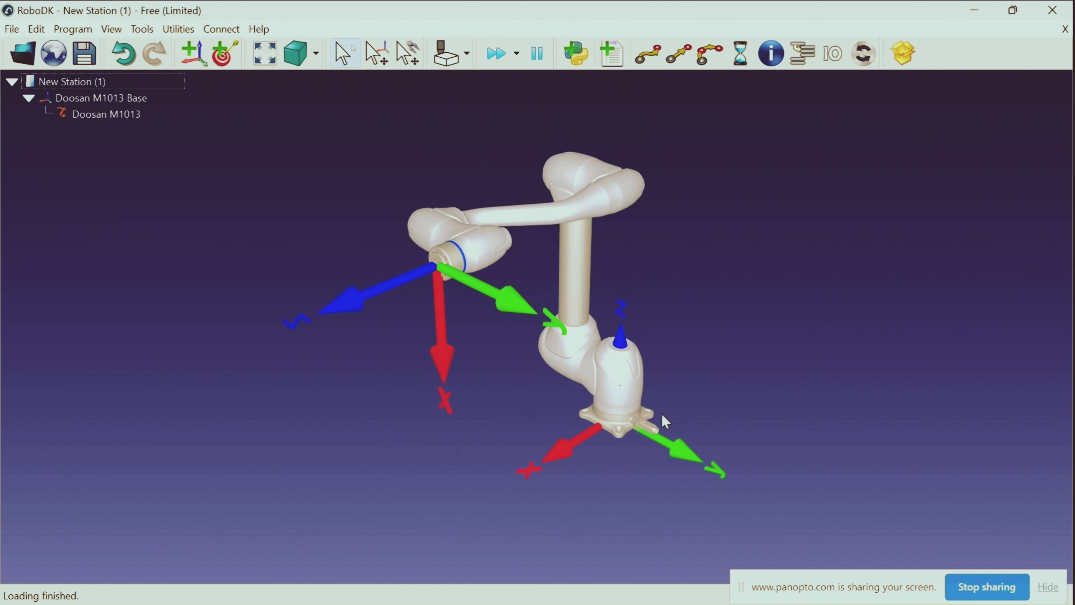
# Load the welding_table object from the local library into the station
pyautogui.scroll(-2, 659, 403)
pyautogui.moveTo(658, 395); pyautogui.dragTo(565, 374, button='right')
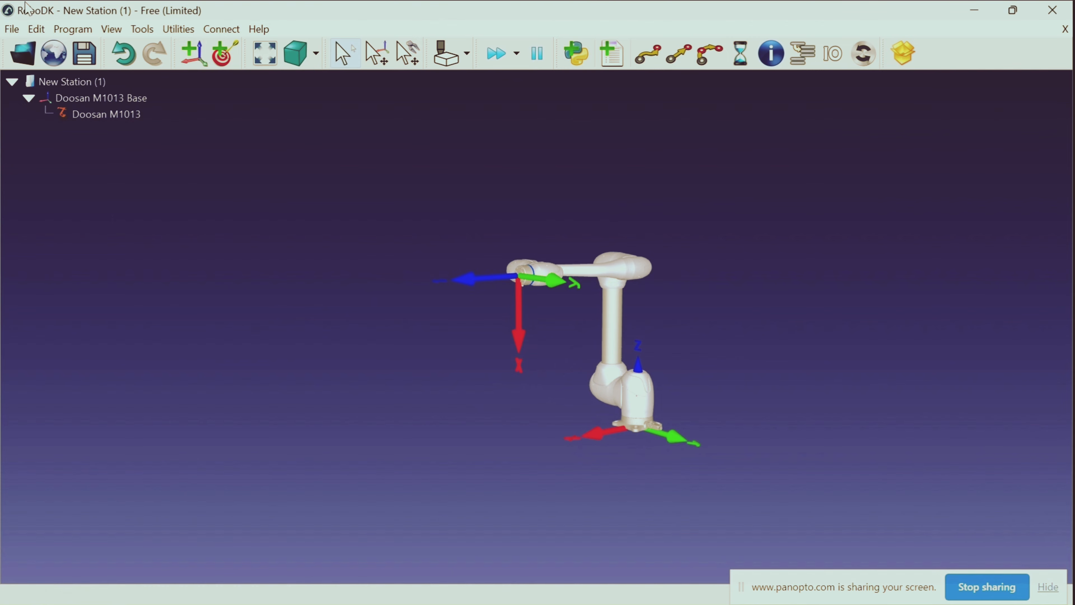
pyautogui.click(86, 115)
pyautogui.click(24, 53)
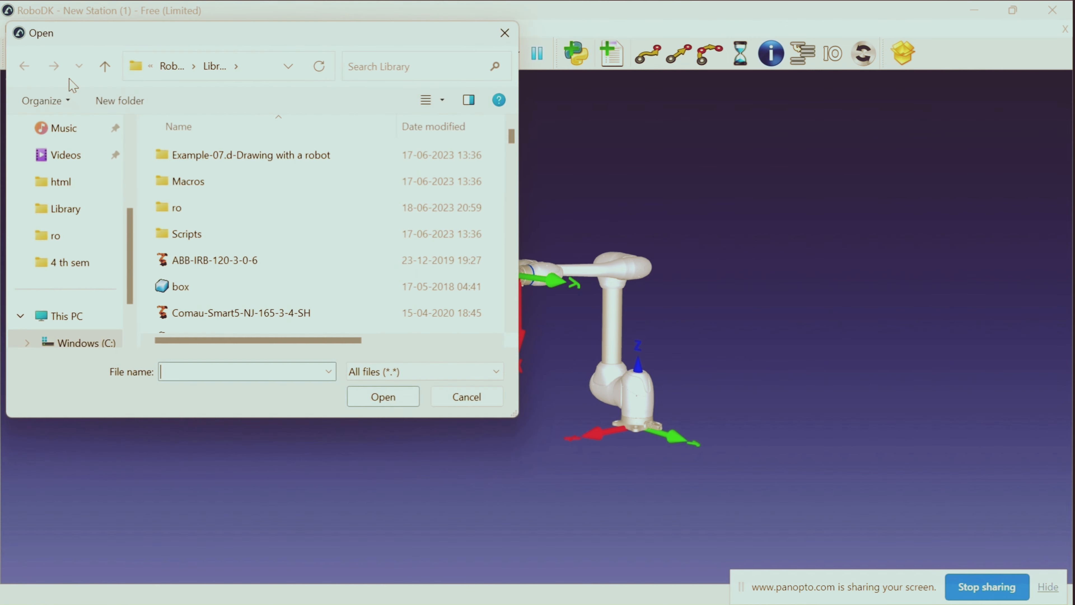
pyautogui.scroll(-10, 216, 224)
pyautogui.scroll(-10, 217, 224)
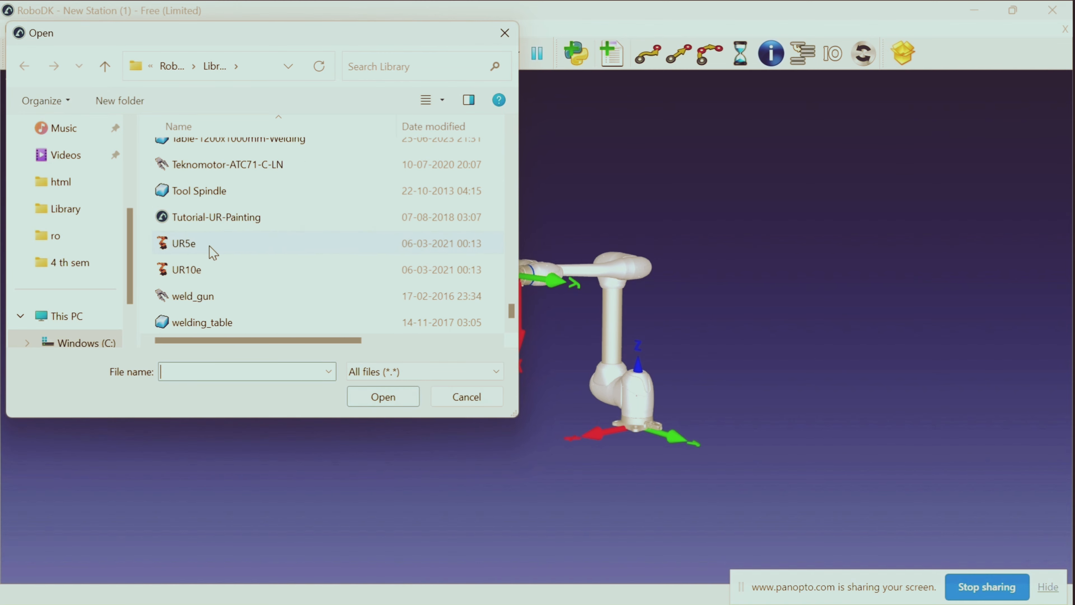
pyautogui.doubleClick(220, 323)
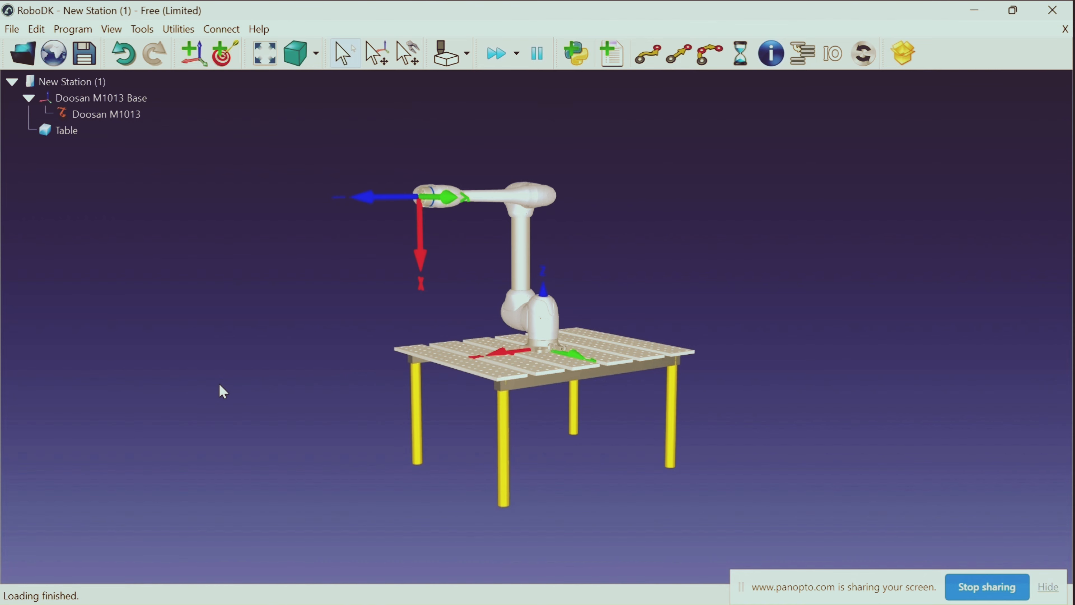
# Add the box object from the local library to the station
pyautogui.moveTo(222, 391); pyautogui.dragTo(208, 360)
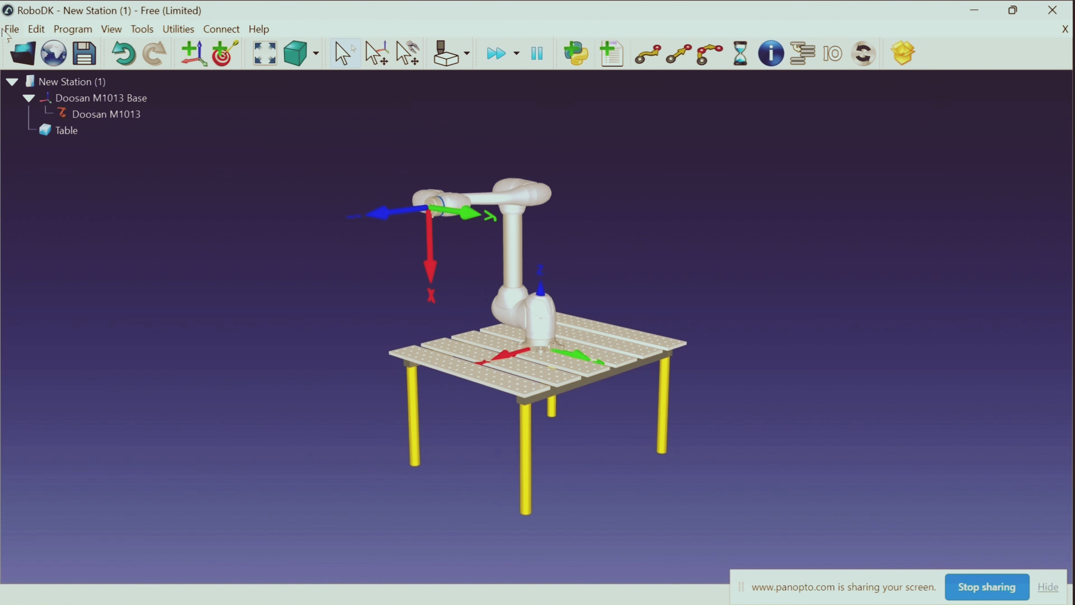
pyautogui.click(22, 53)
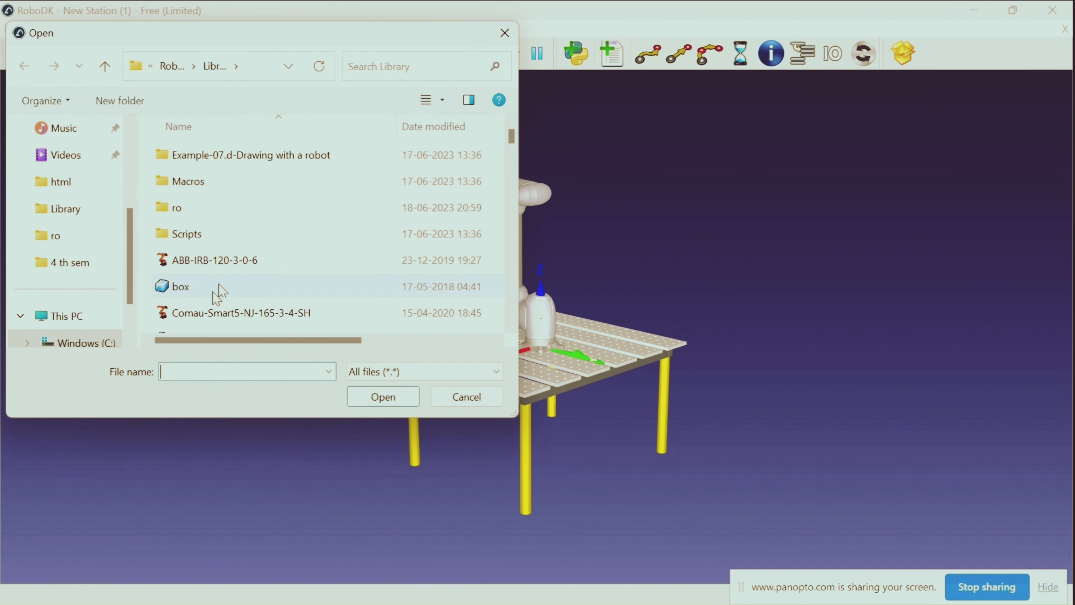
pyautogui.doubleClick(271, 292)
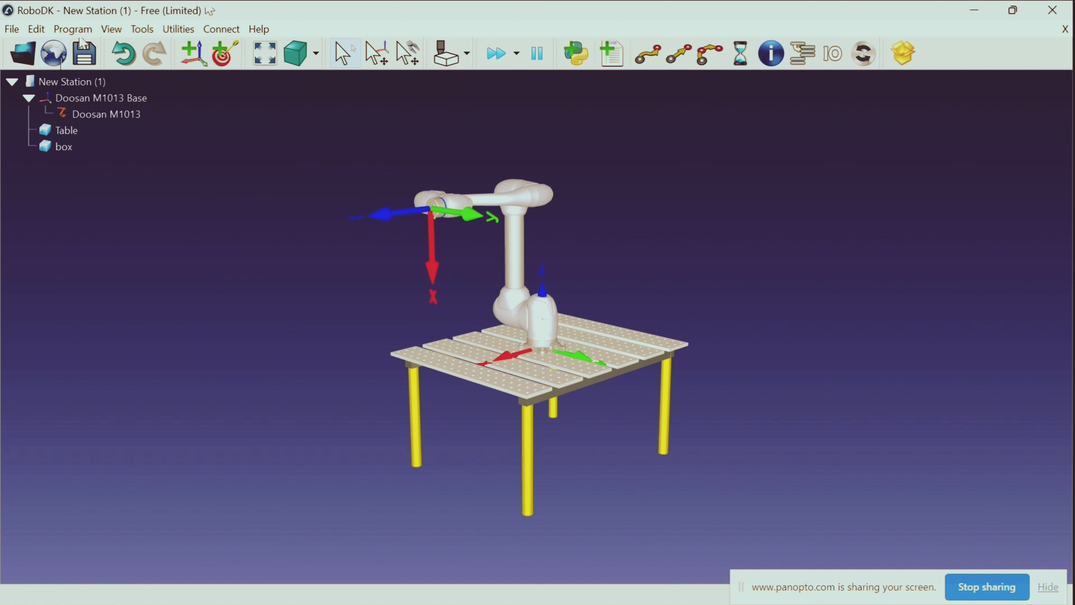
# Open the online Robot Library, close its duplicate browser page, and filter the models by the Tool type
pyautogui.click(62, 60)
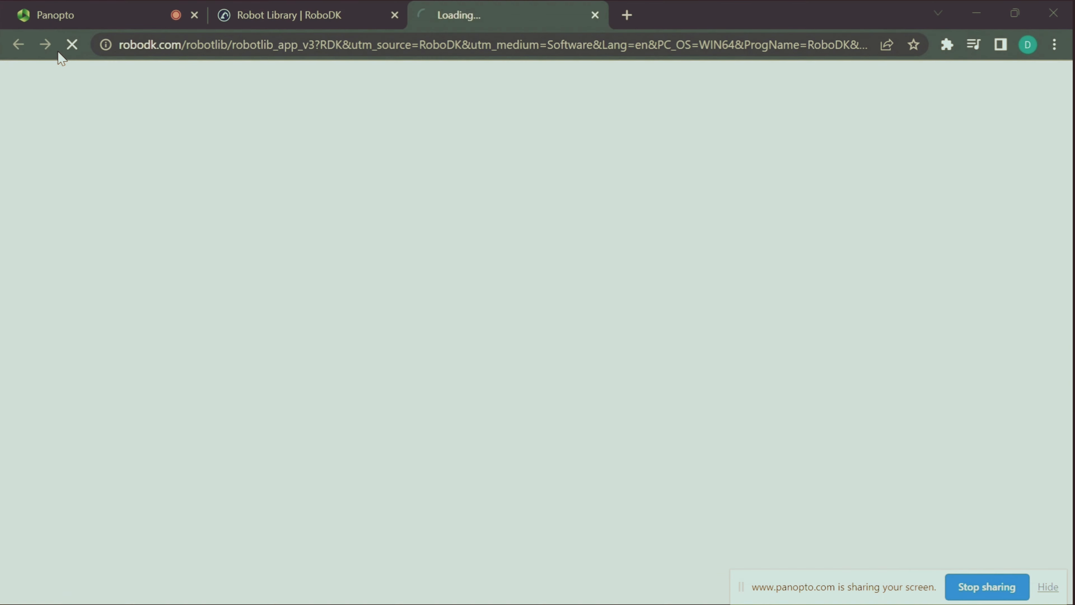
pyautogui.click(395, 15)
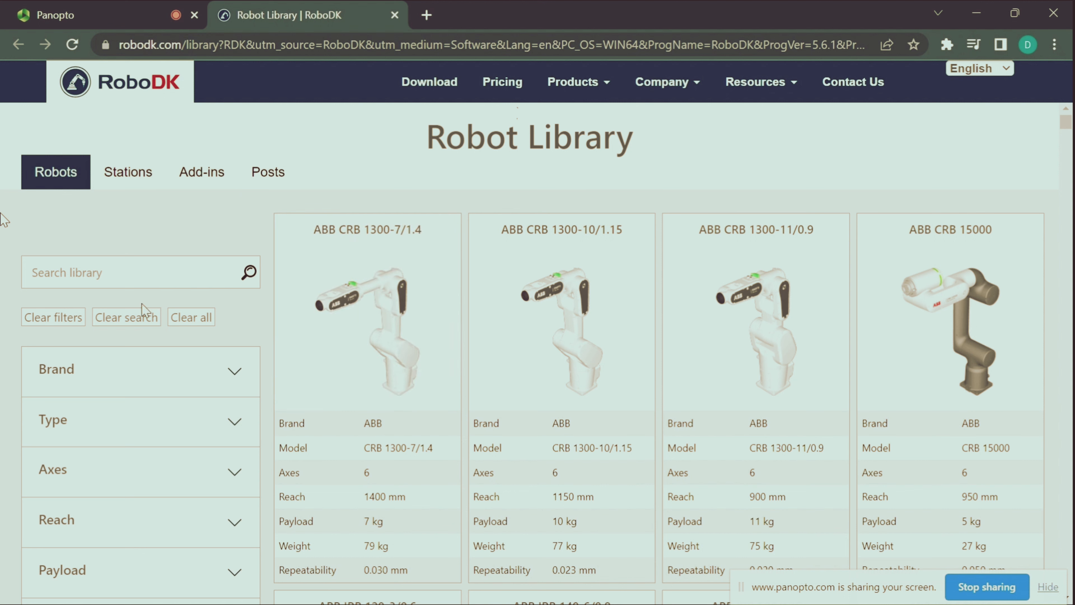
pyautogui.click(121, 419)
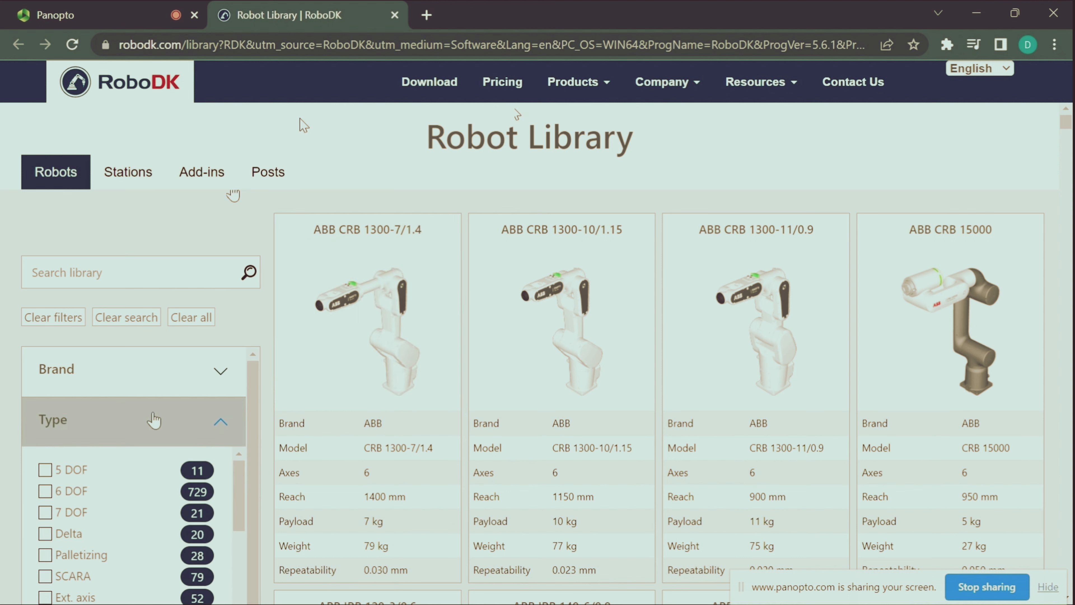
pyautogui.scroll(-3, 153, 416)
pyautogui.scroll(3, 153, 407)
pyautogui.scroll(-4, 125, 467)
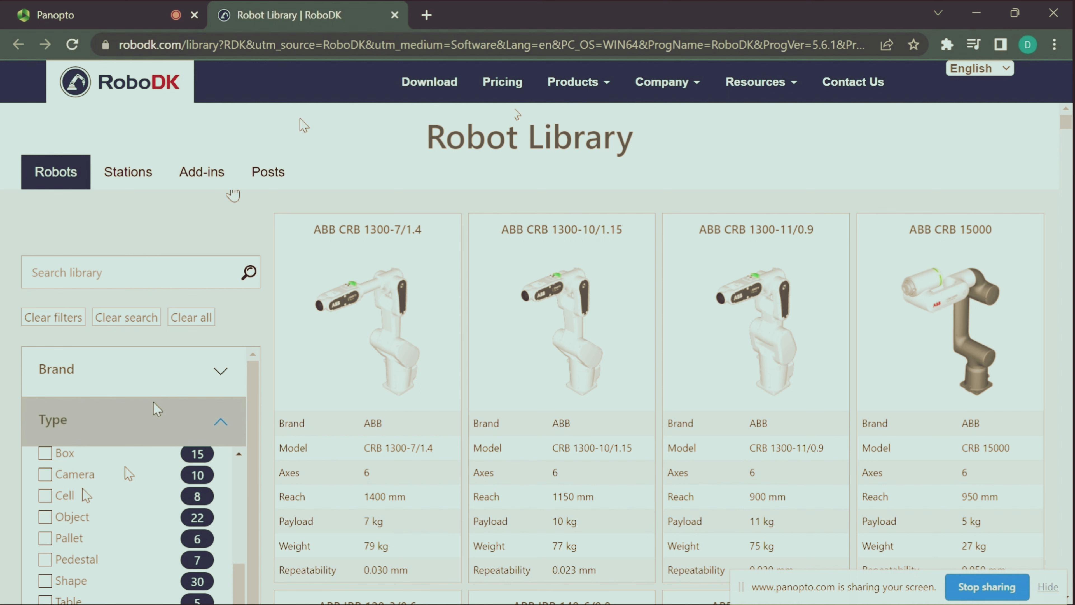
pyautogui.scroll(-2, 110, 508)
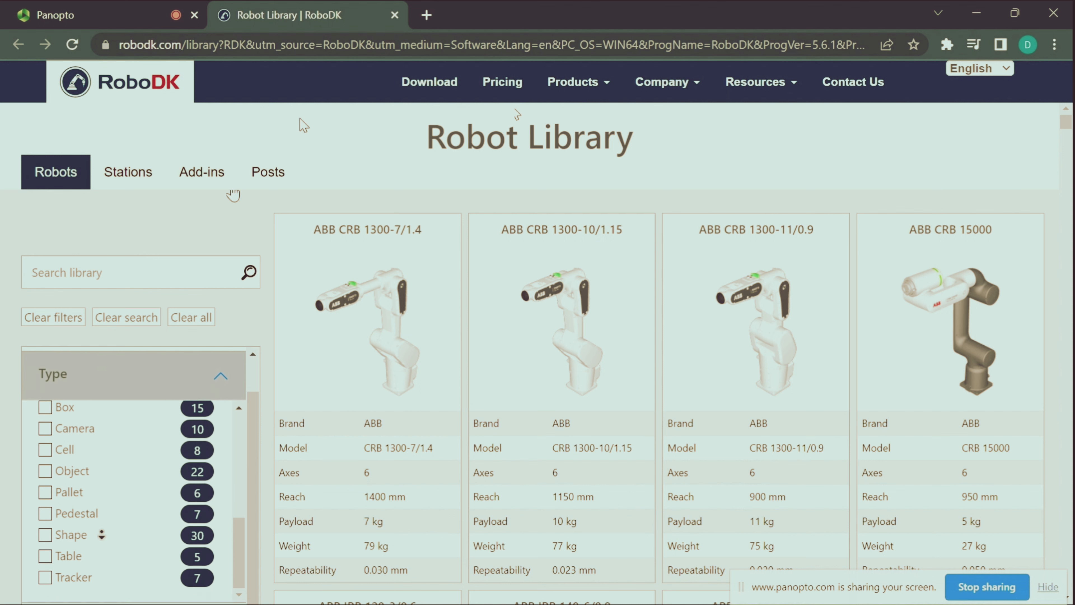
pyautogui.scroll(5, 105, 496)
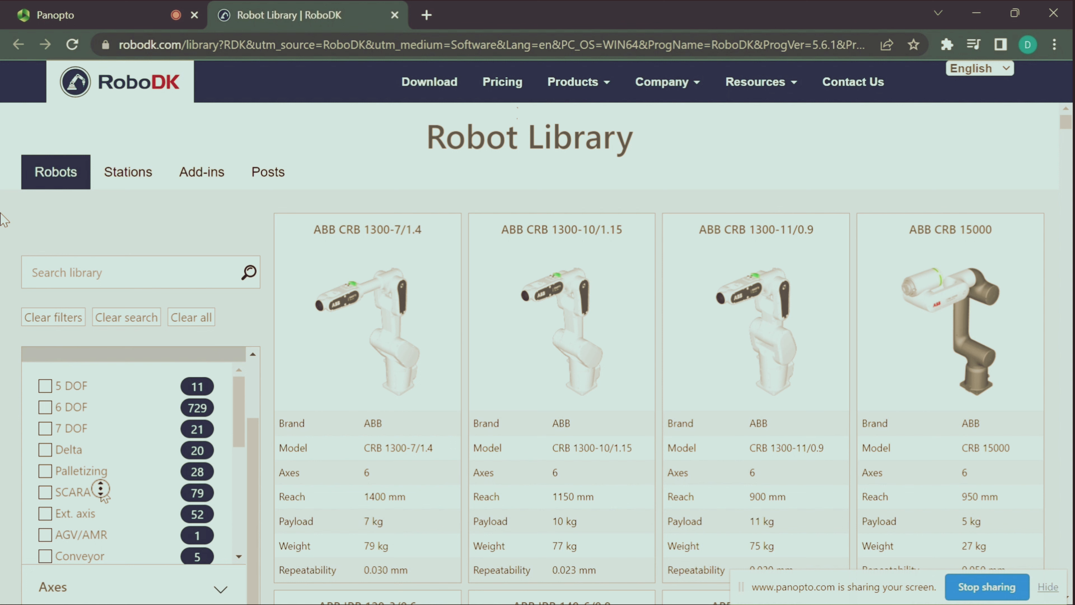
pyautogui.middleClick(105, 494)
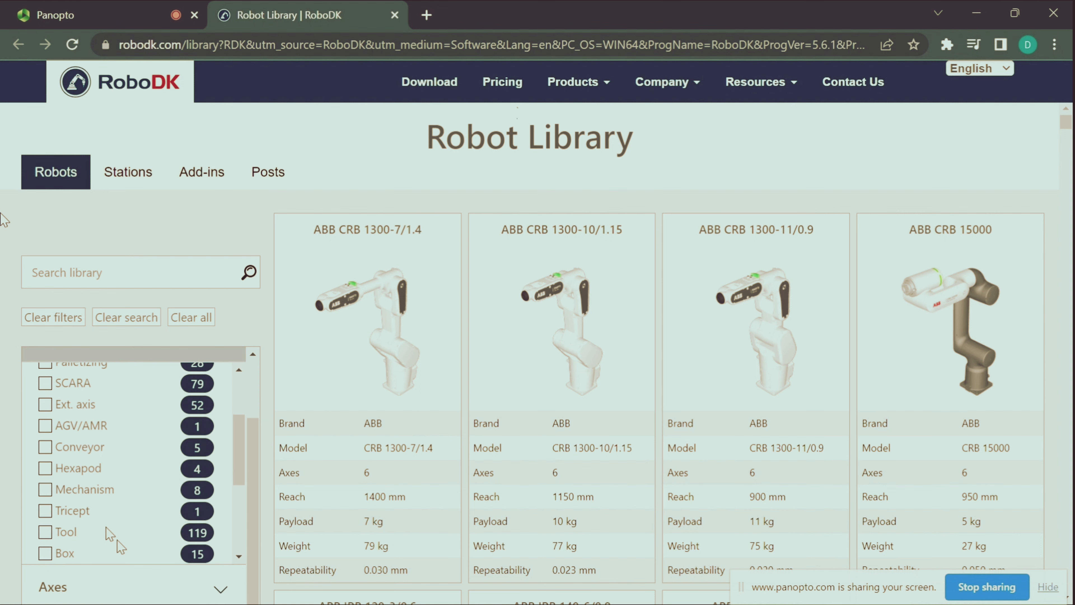
pyautogui.click(49, 534)
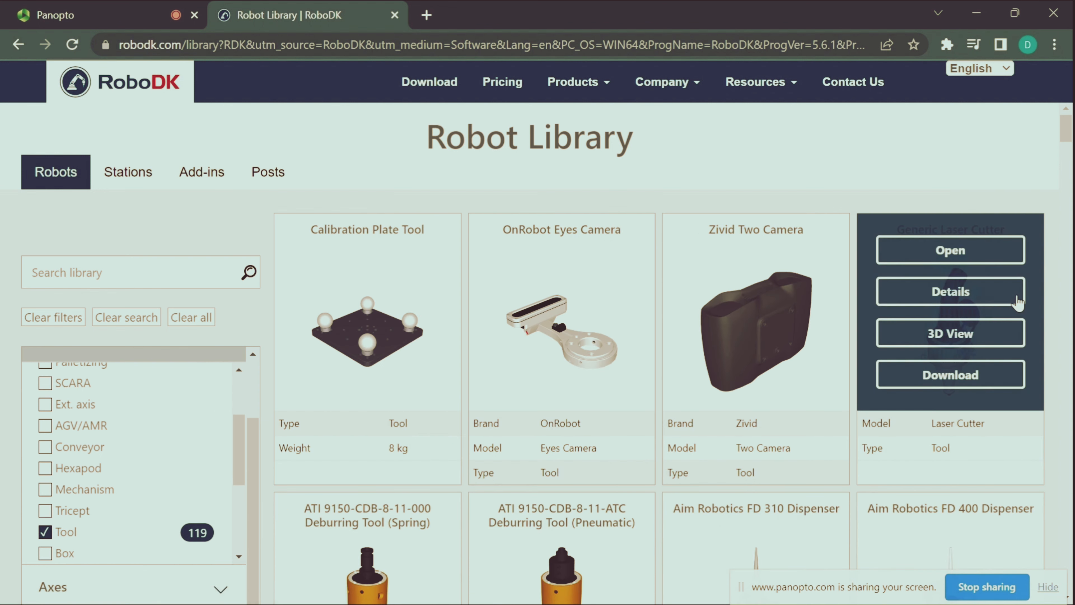
# Find the RobotiQ 2F-85 Gripper (Open) among the library tools, open it in RoboDK, and return to the station
pyautogui.scroll(-20, 726, 408)
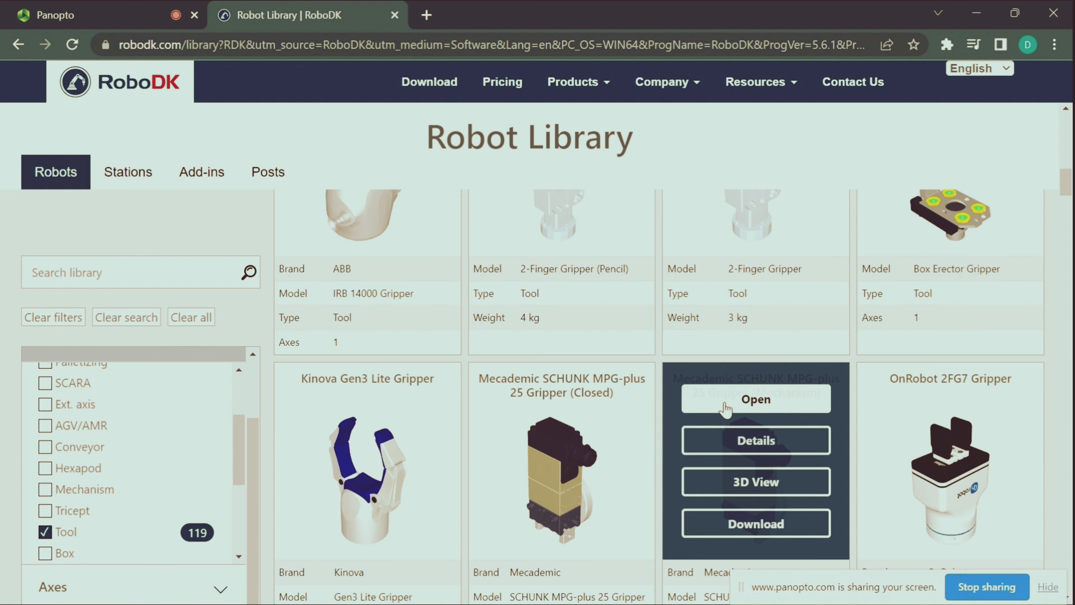
pyautogui.scroll(-10, 760, 380)
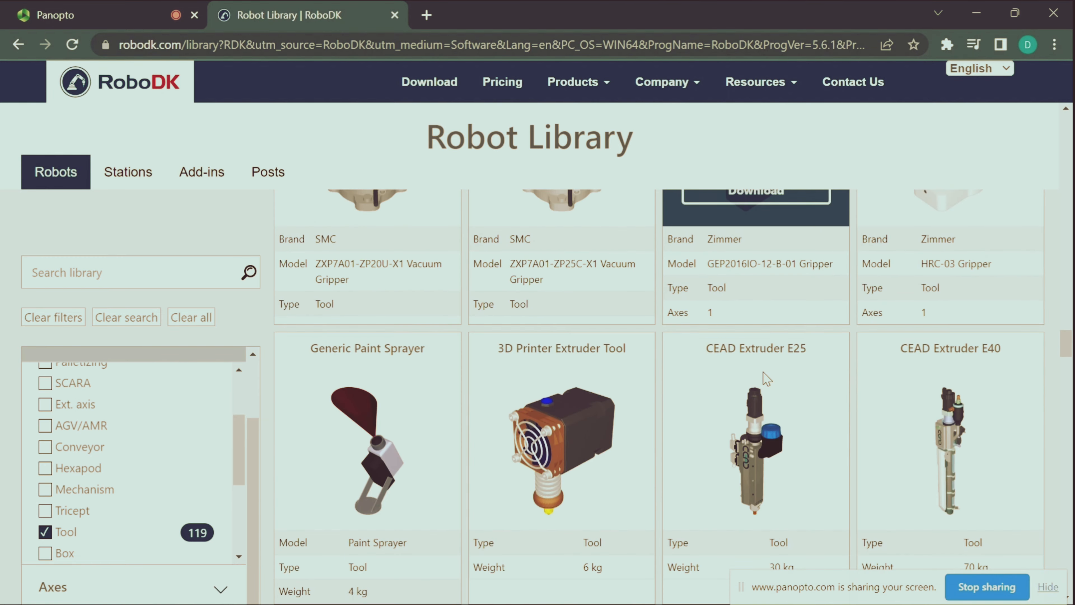
pyautogui.scroll(-5, 764, 377)
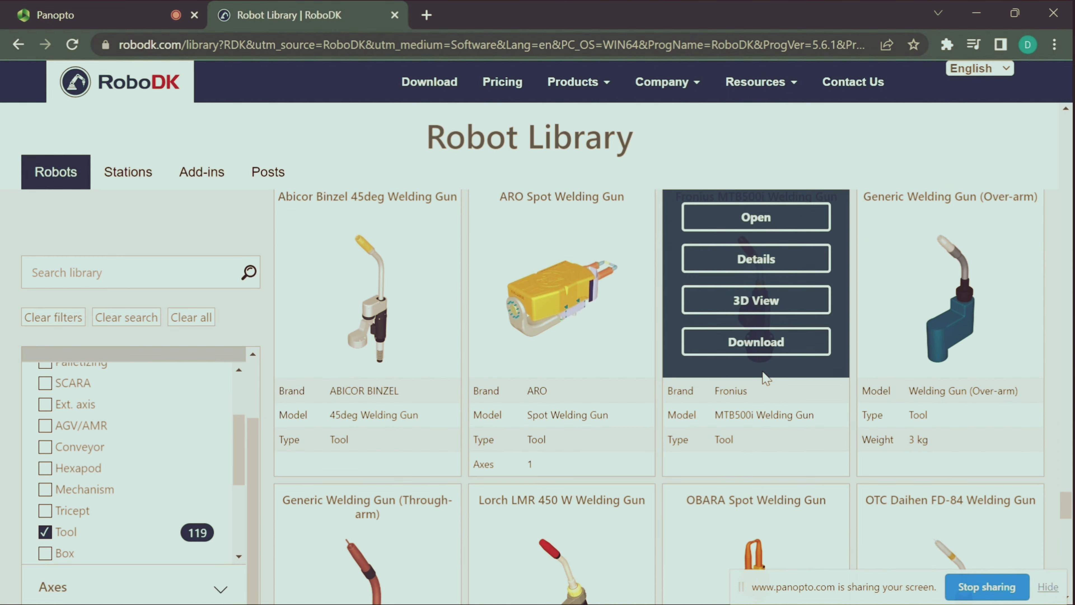
pyautogui.scroll(-13, 765, 376)
pyautogui.scroll(20, 766, 377)
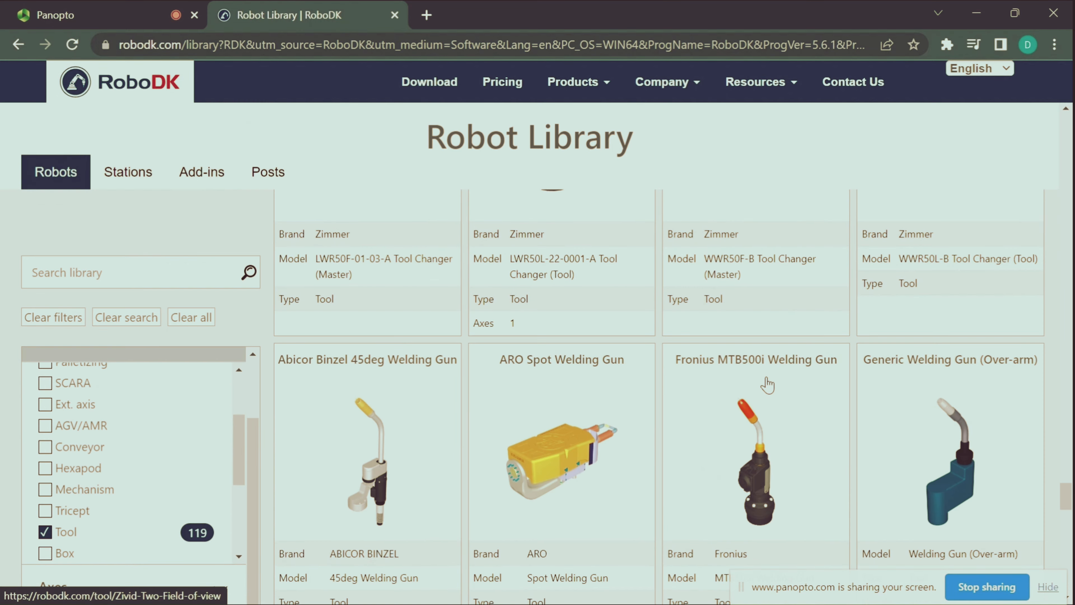
pyautogui.scroll(-10, 766, 384)
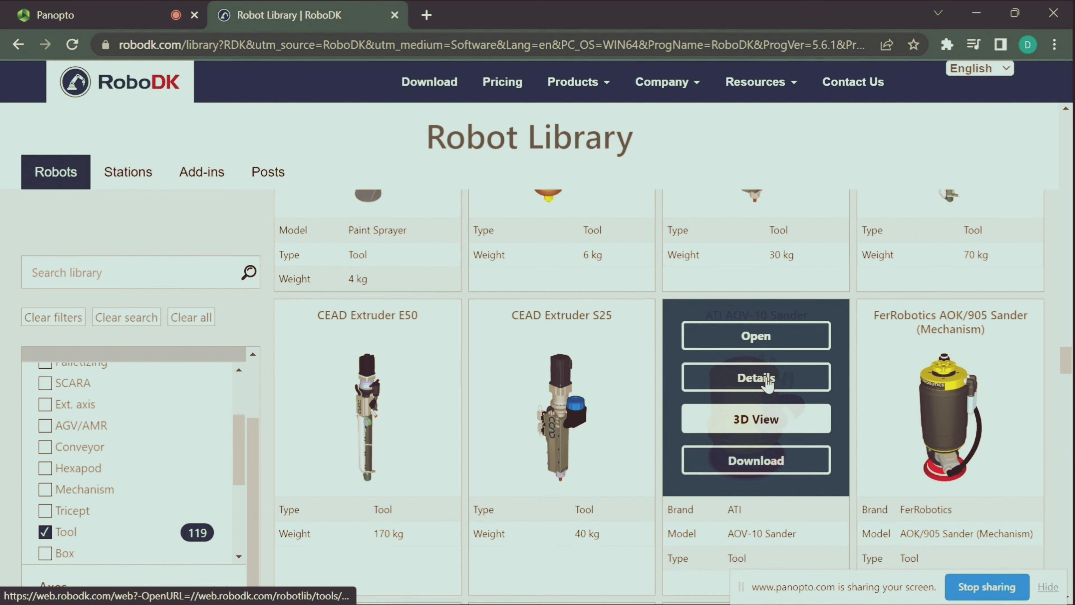
pyautogui.scroll(5, 770, 383)
pyautogui.scroll(10, 769, 384)
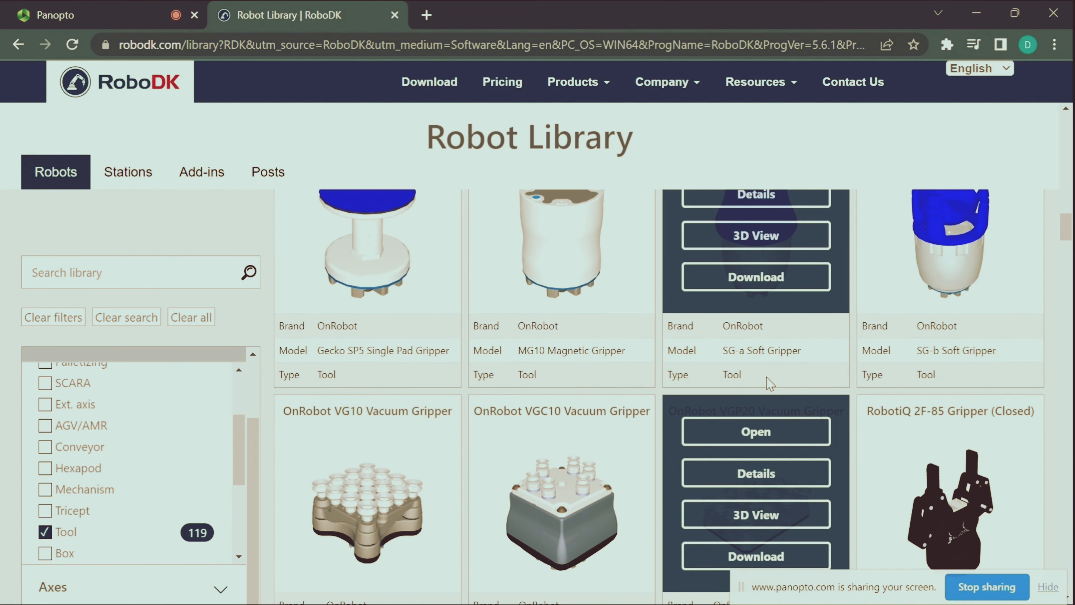
pyautogui.scroll(-5, 770, 383)
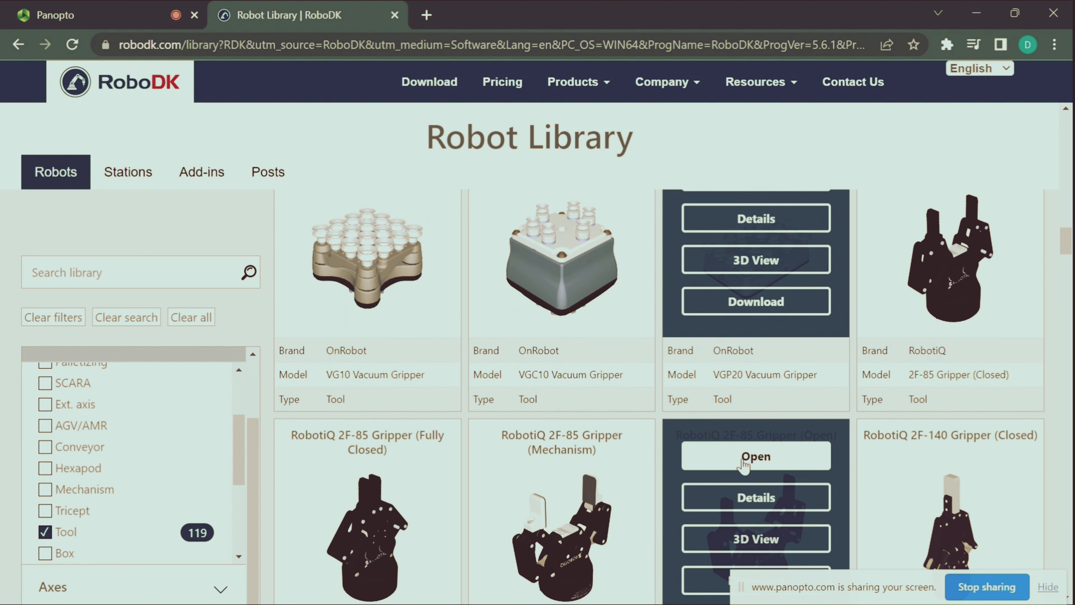
pyautogui.click(761, 458)
pyautogui.click(595, 191)
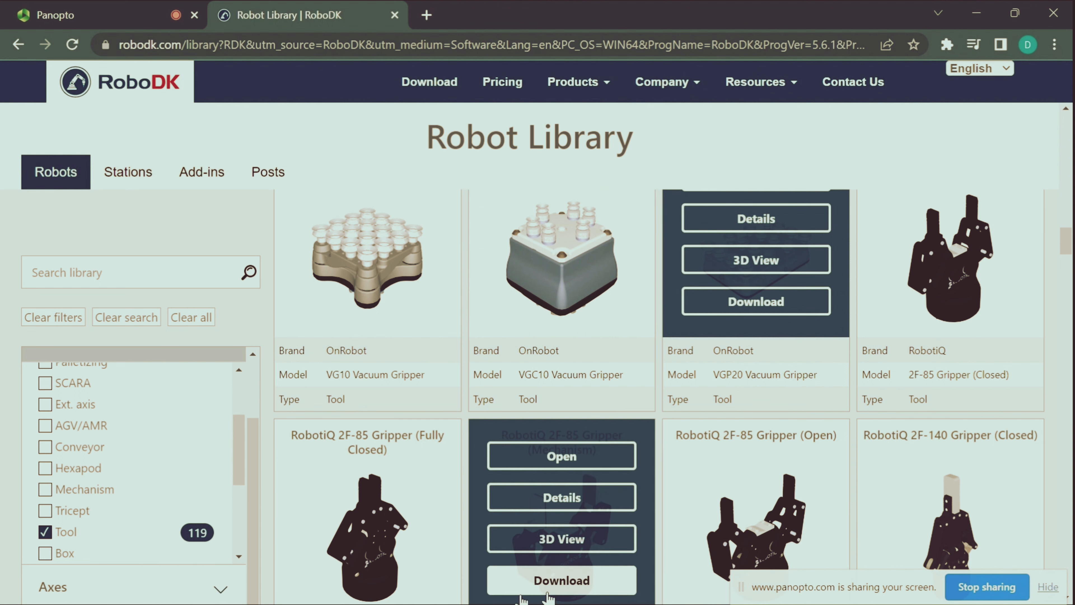
pyautogui.moveTo(481, 603)
pyautogui.click(581, 587)
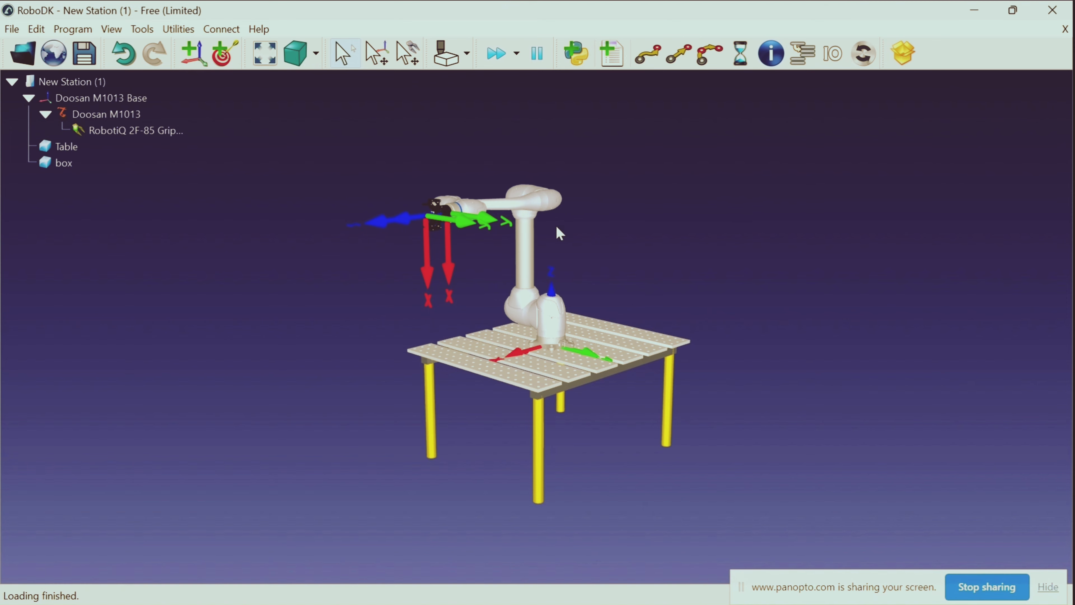
pyautogui.moveTo(570, 221); pyautogui.dragTo(564, 255)
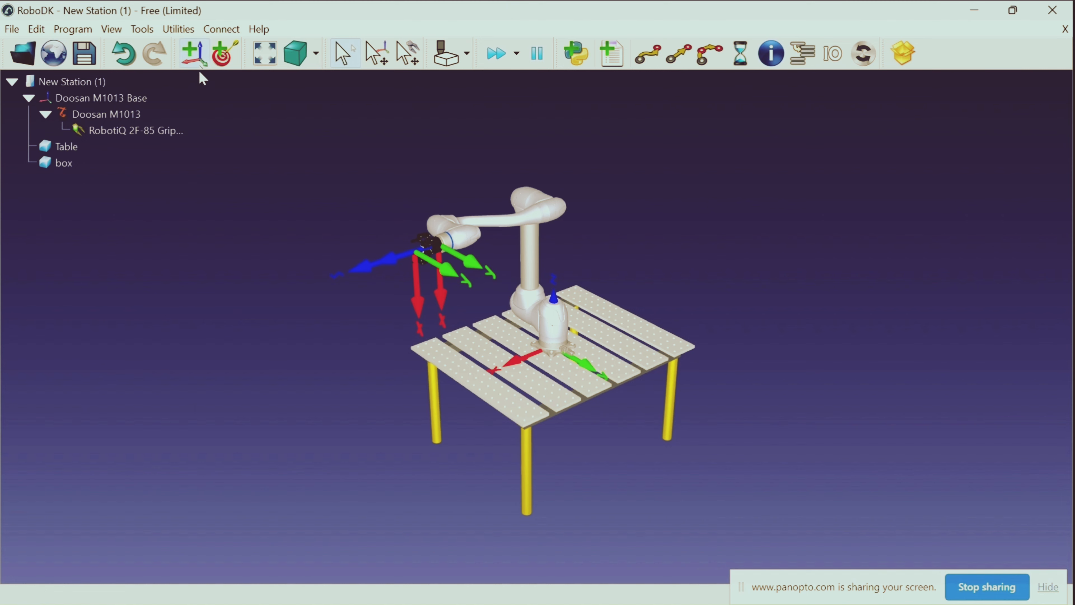
# Add a reference frame to the station and rename it world
pyautogui.click(193, 53)
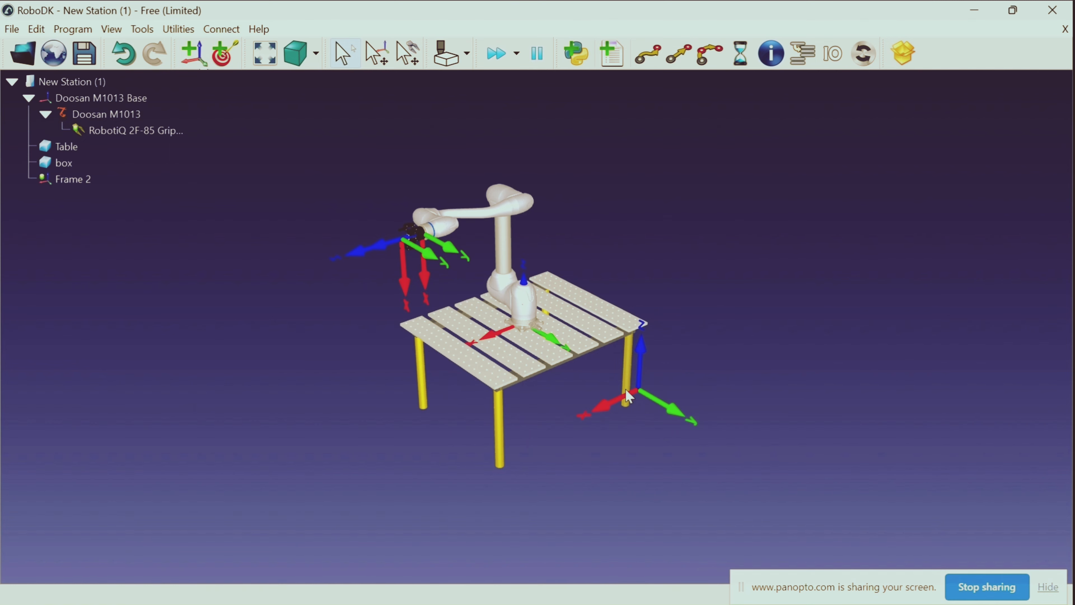
pyautogui.rightClick(106, 180)
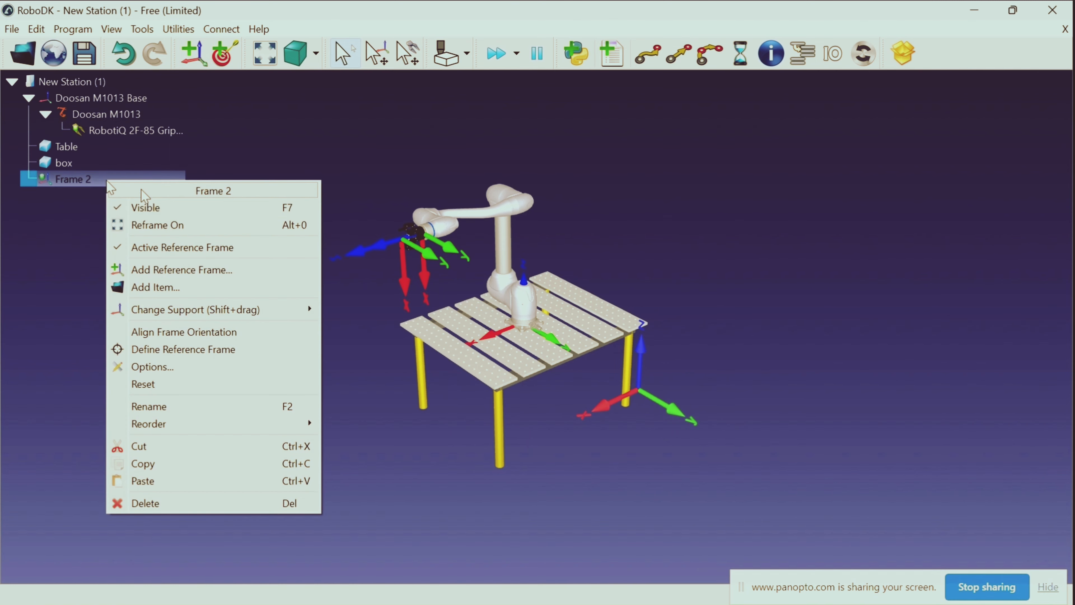
pyautogui.click(189, 406)
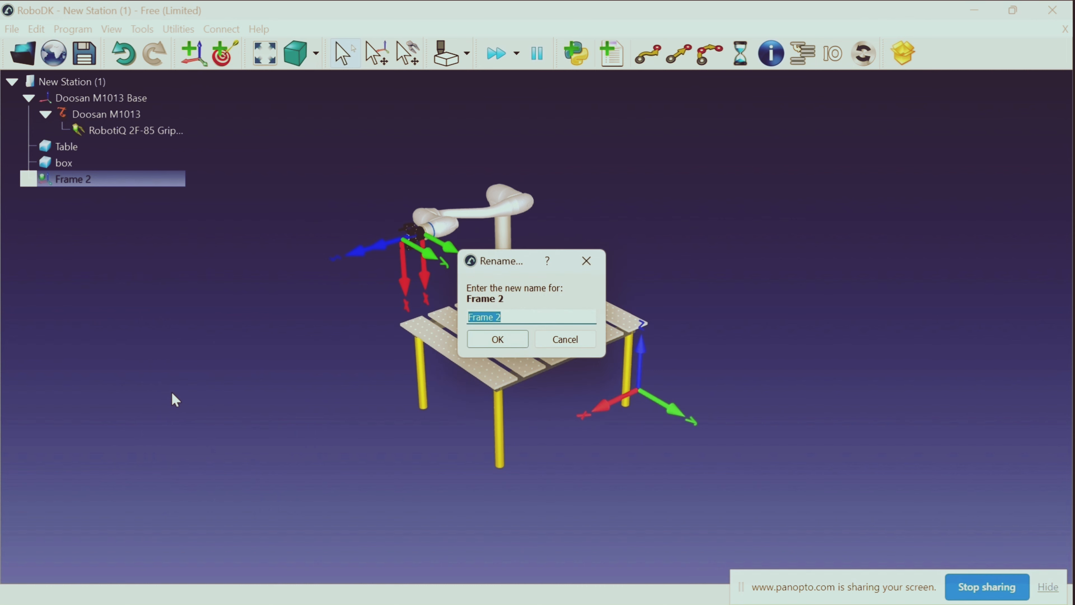
pyautogui.press('BackSpace')
pyautogui.click(498, 339)
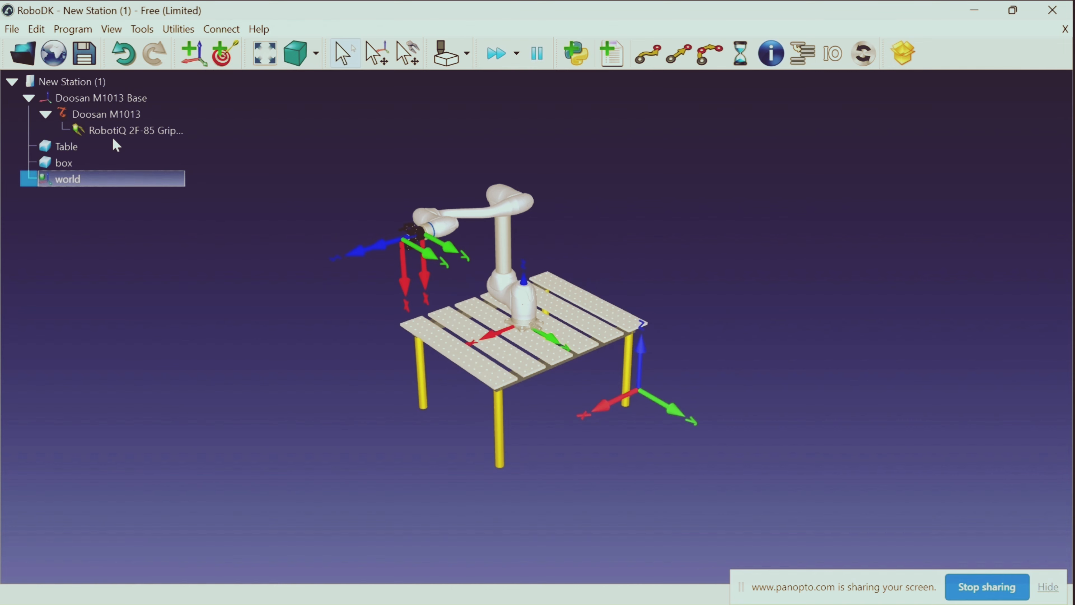
# Reset the world frame's position and nest the Table object under that frame
pyautogui.rightClick(134, 185)
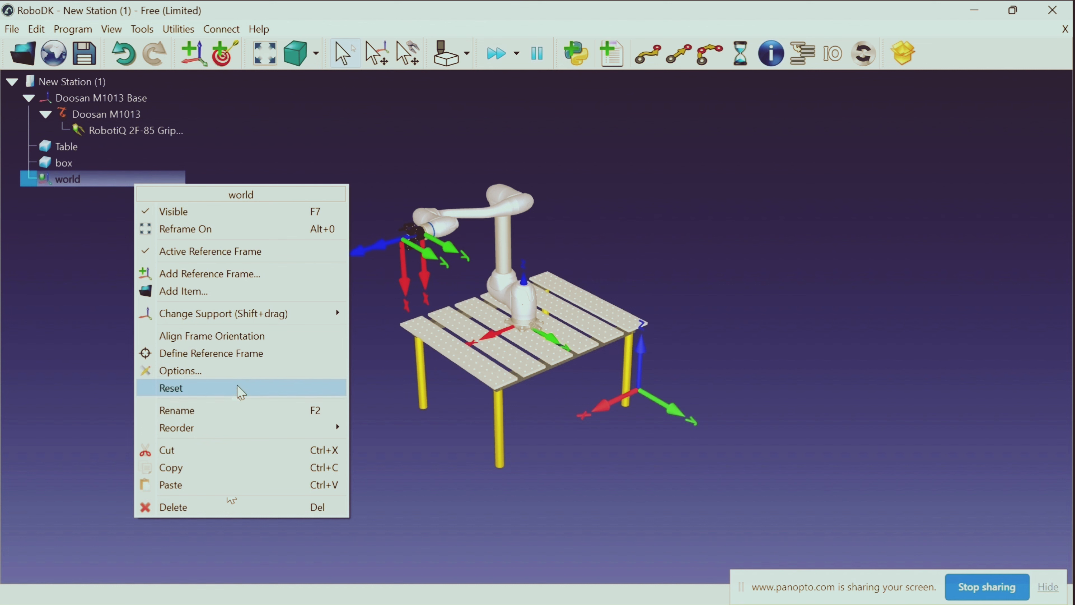
pyautogui.click(222, 387)
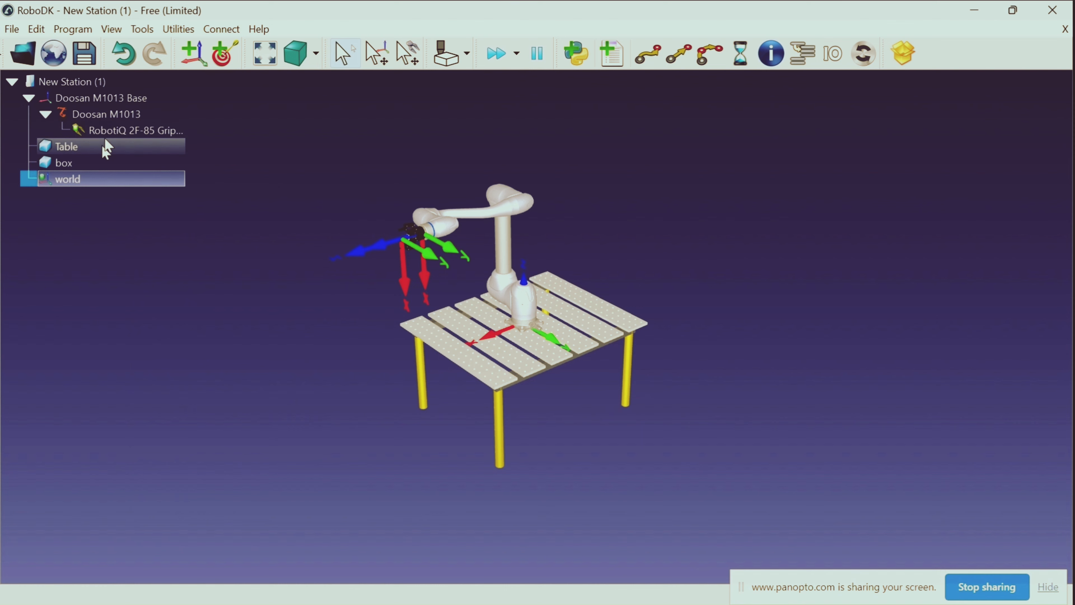
pyautogui.moveTo(108, 146); pyautogui.dragTo(125, 160)
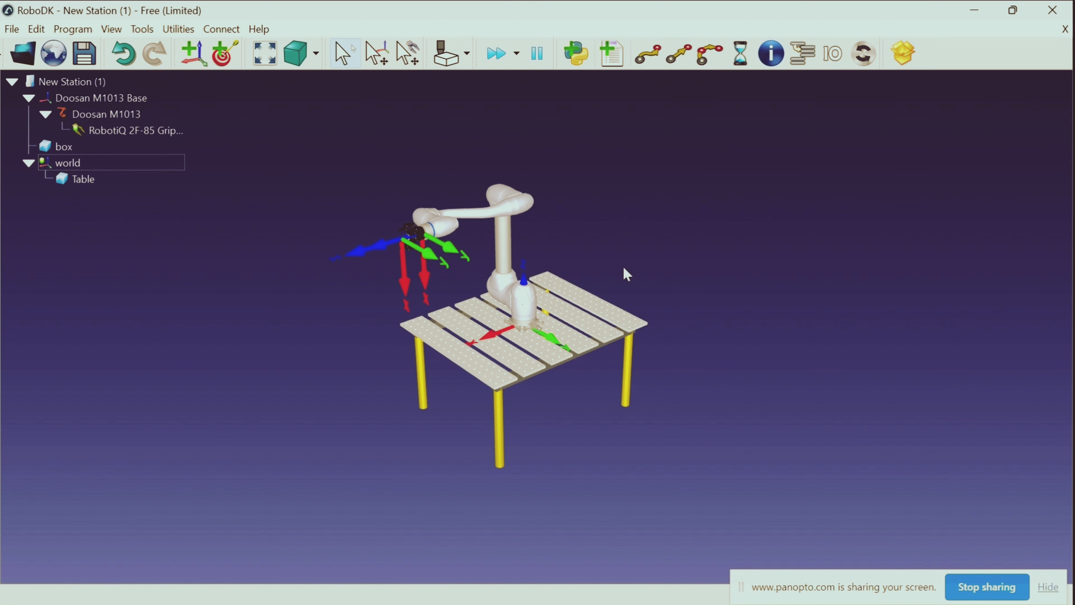
# Set the Table's X position to 500 mm with respect to the world frame and close its details
pyautogui.doubleClick(146, 187)
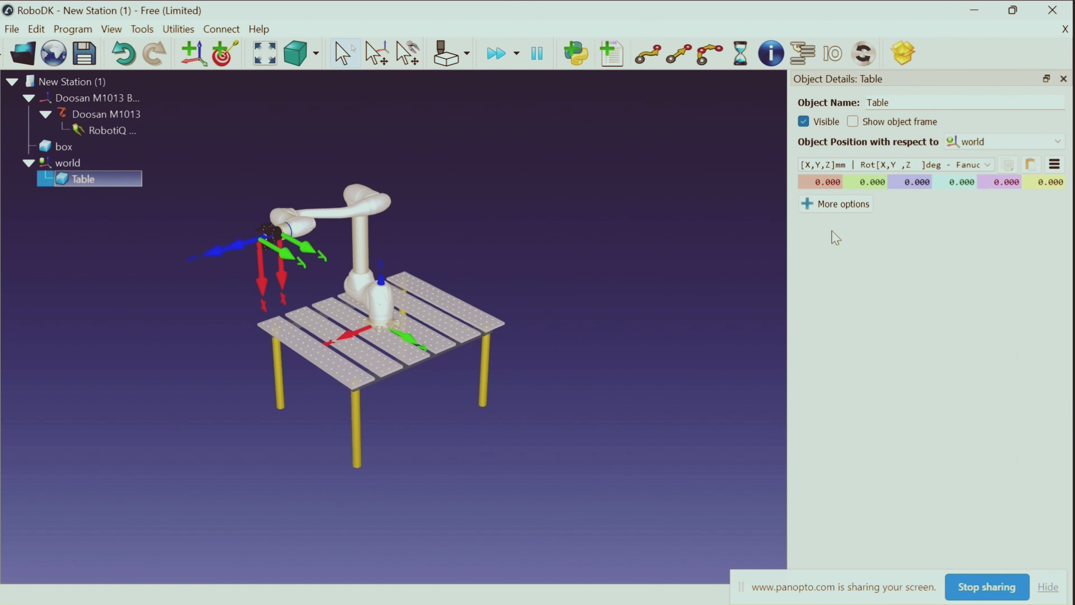
pyautogui.click(840, 185)
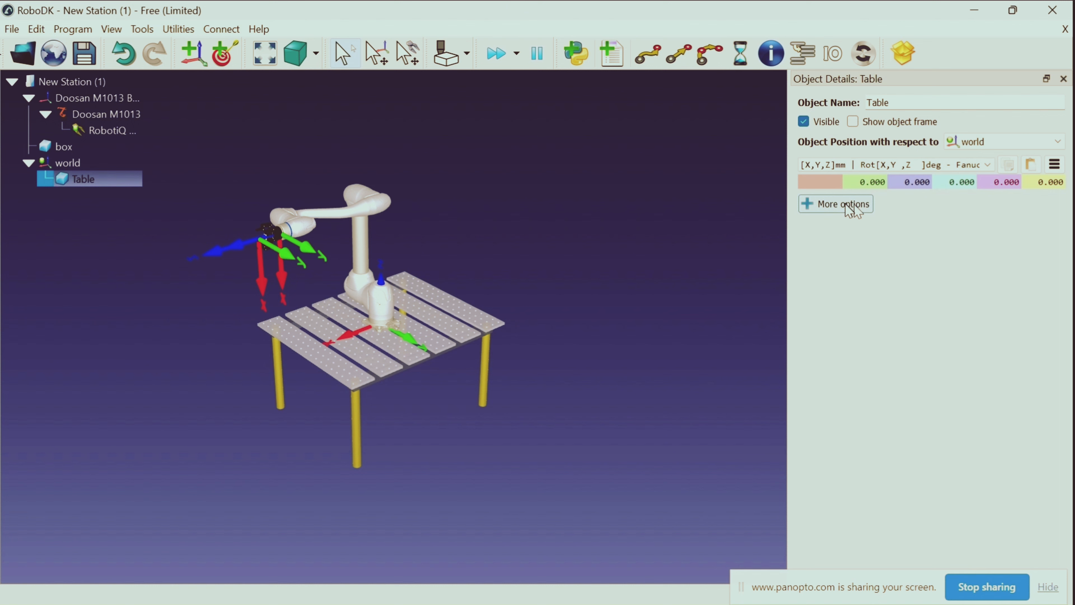
pyautogui.write('500')
pyautogui.press('Return')
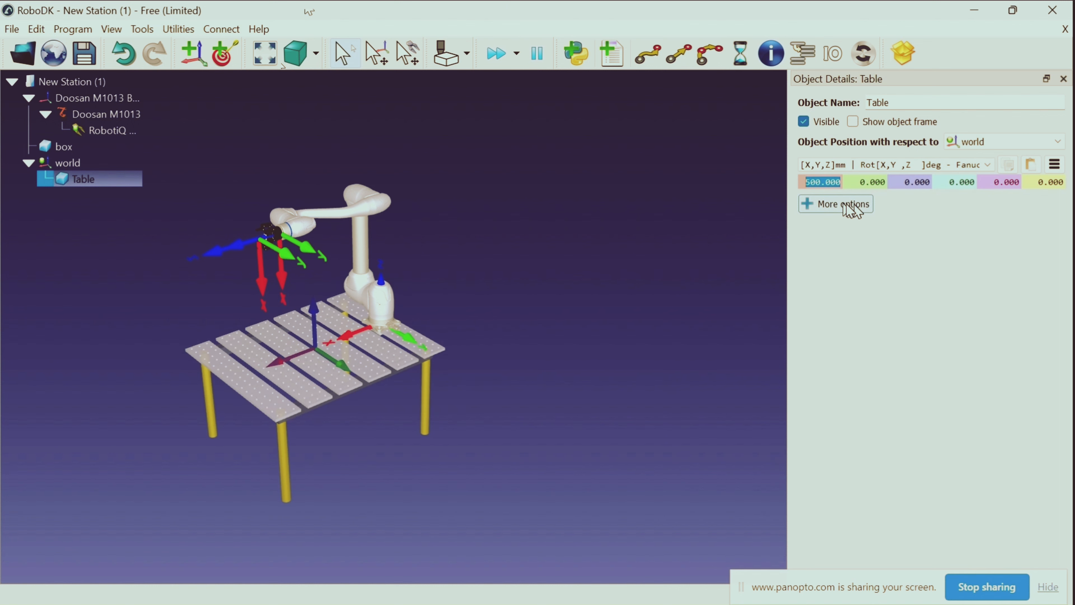
pyautogui.click(663, 260)
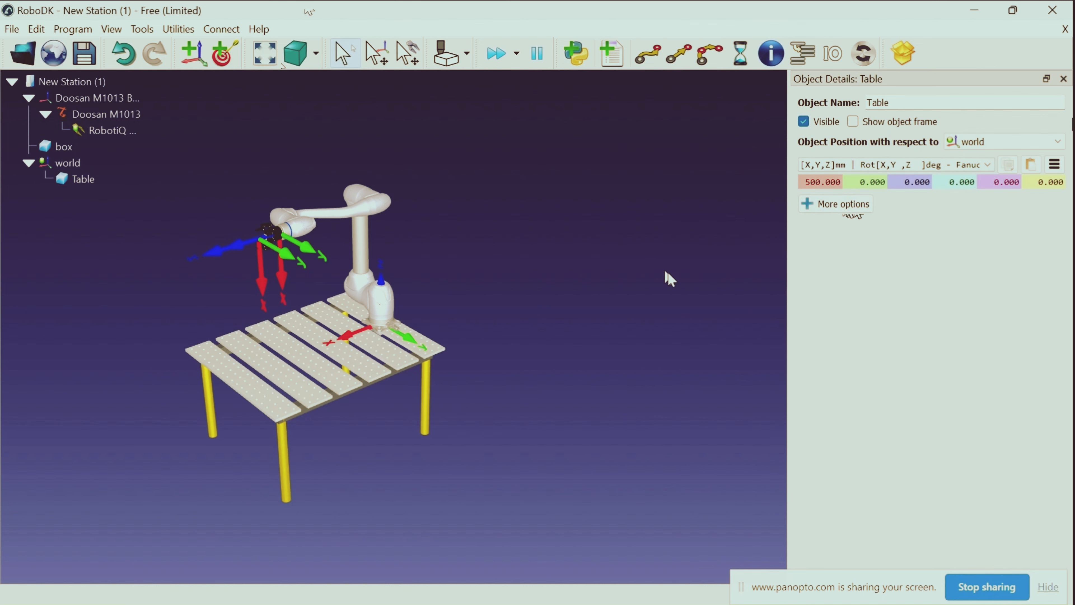
pyautogui.scroll(-1, 664, 272)
pyautogui.click(1064, 79)
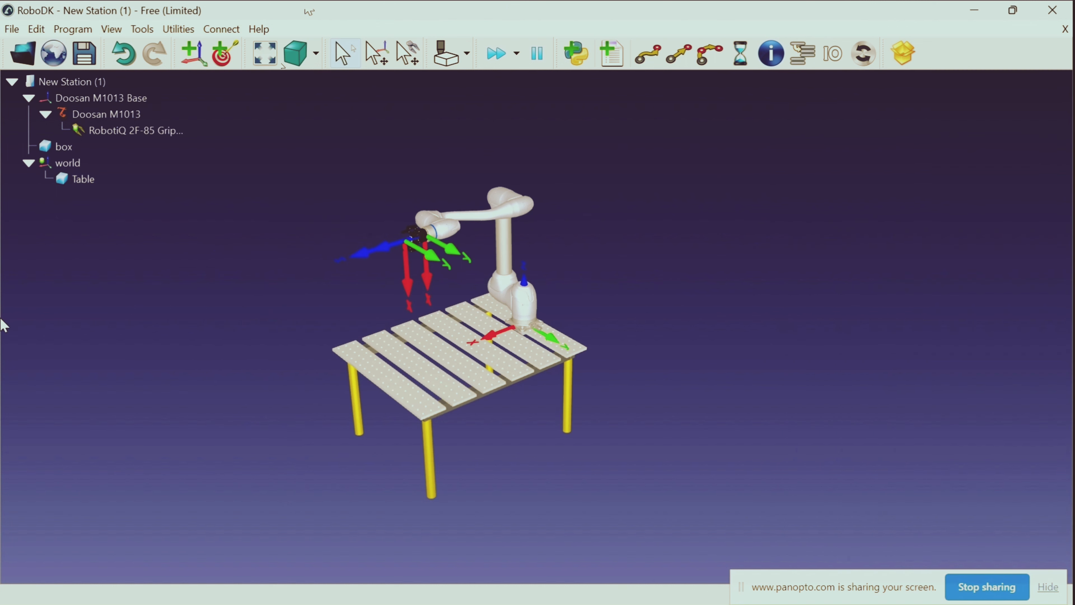
# Hide the robot flange frame of the Doosan M1013, keeping the gripper's tool frame displayed
pyautogui.scroll(1, 48, 192)
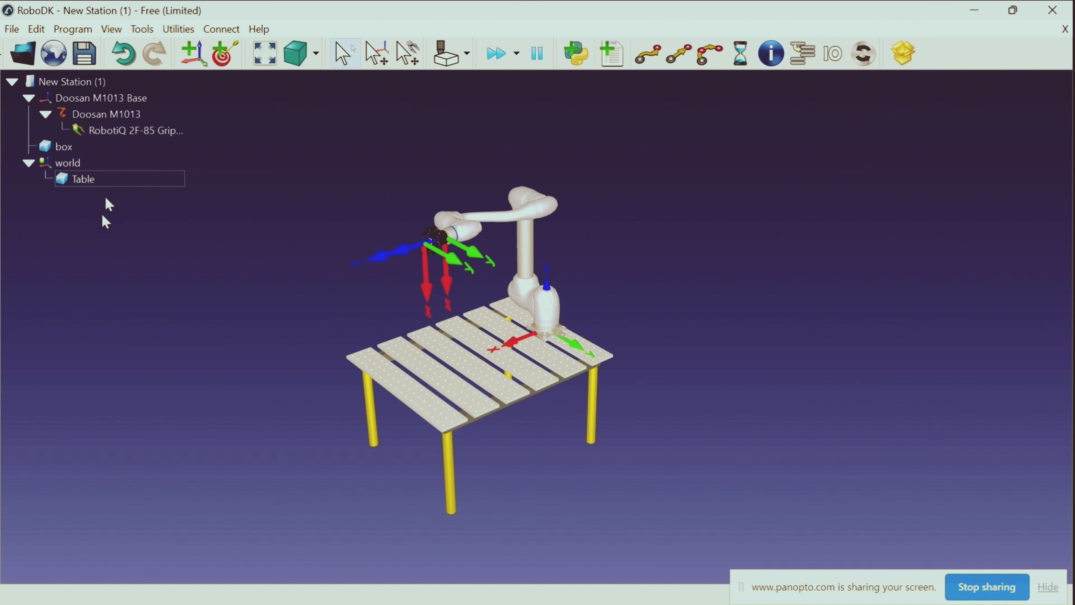
pyautogui.doubleClick(464, 234)
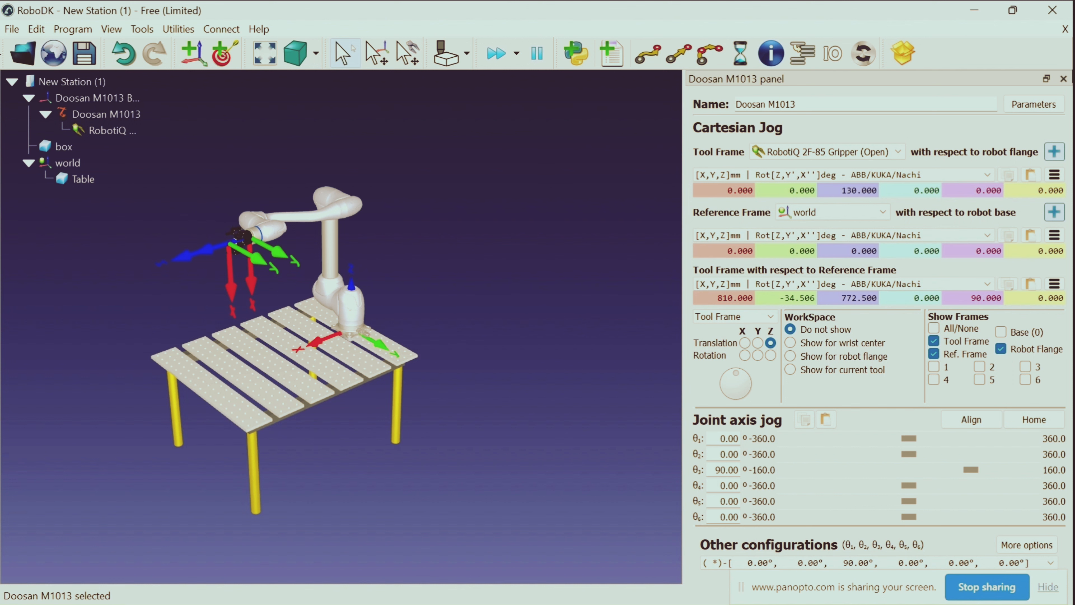
pyautogui.click(1063, 79)
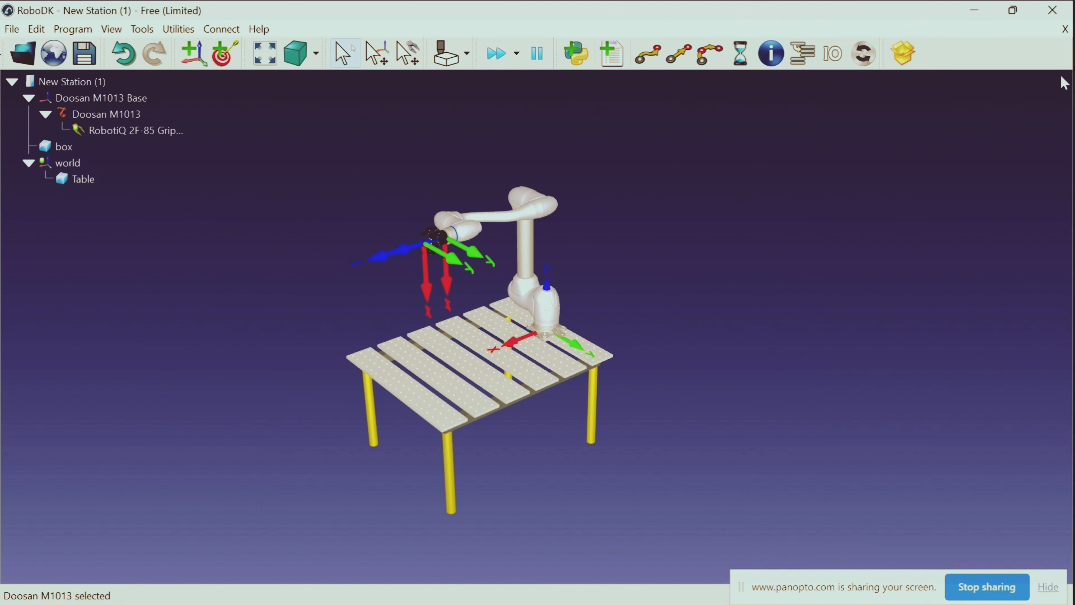
pyautogui.rightClick(479, 220)
pyautogui.click(580, 66)
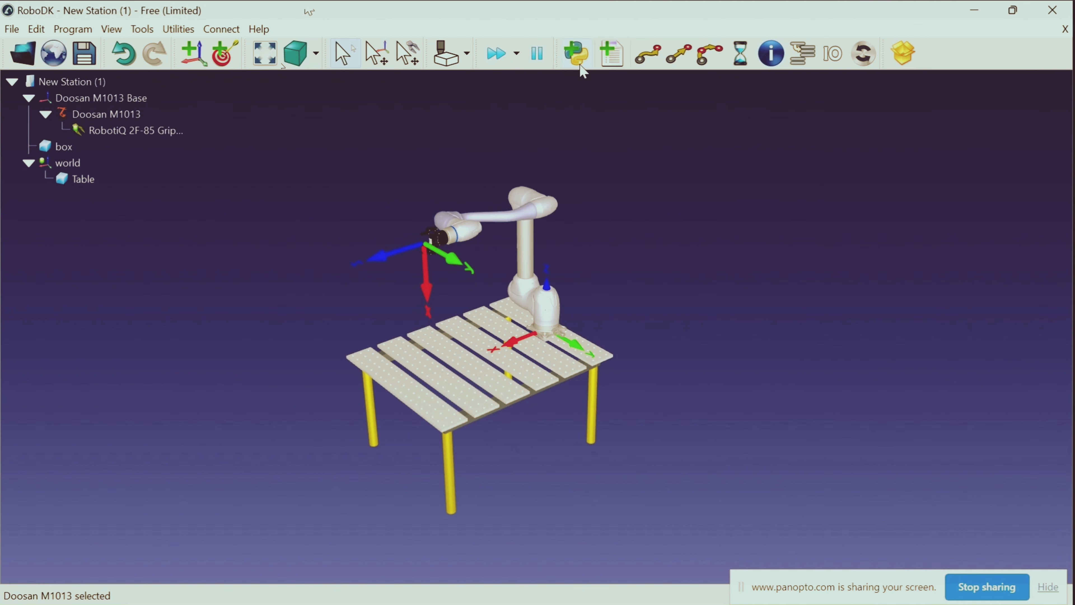
# Add another reference frame named part1 and place it on the table at about X 527, Y -279, Z 12 mm
pyautogui.moveTo(139, 435); pyautogui.dragTo(178, 367)
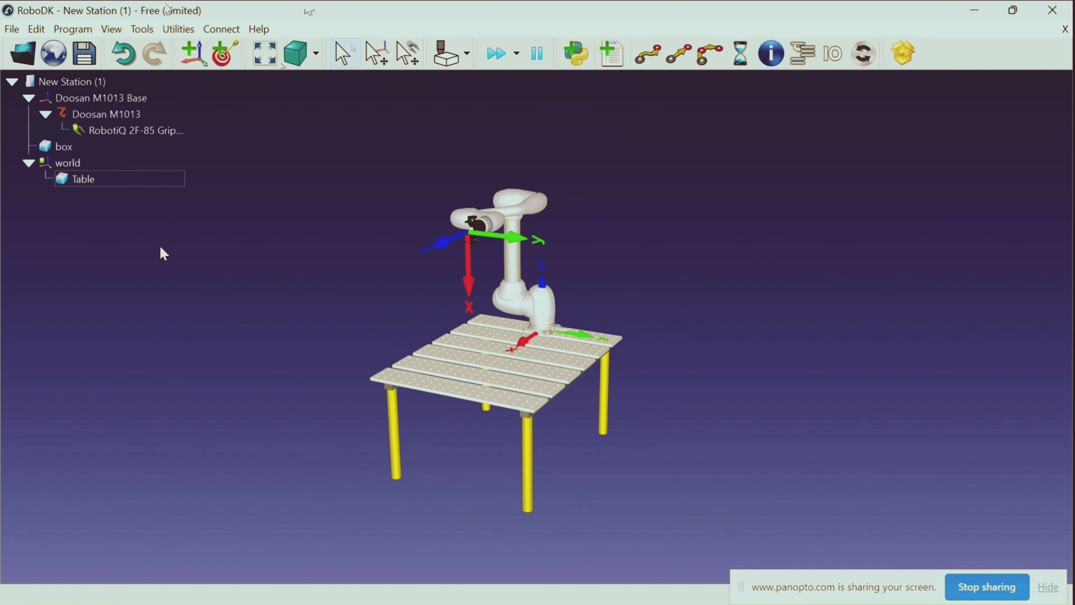
pyautogui.click(201, 53)
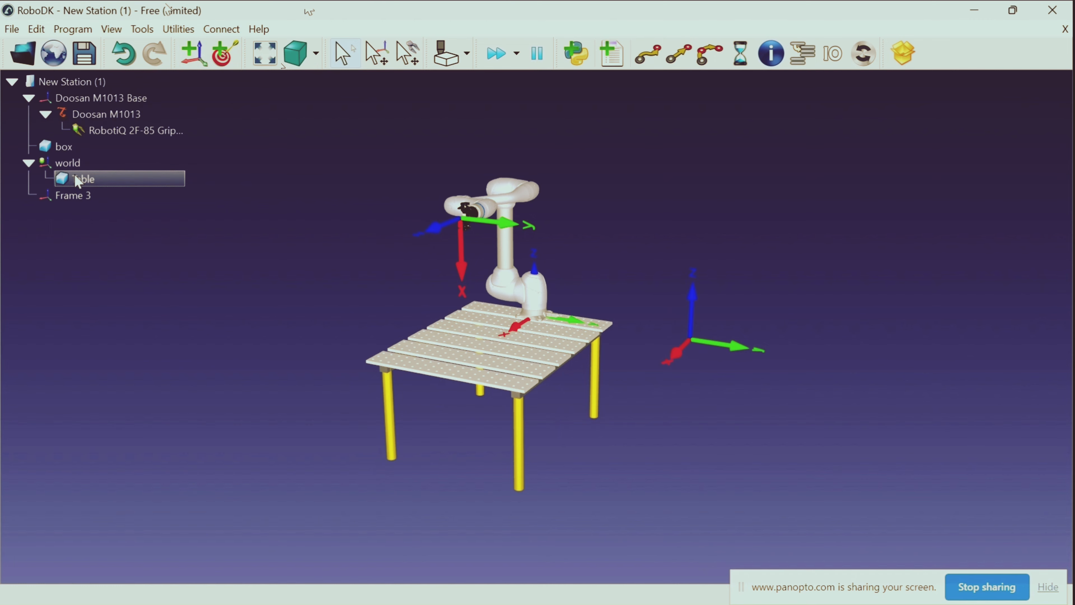
pyautogui.rightClick(81, 194)
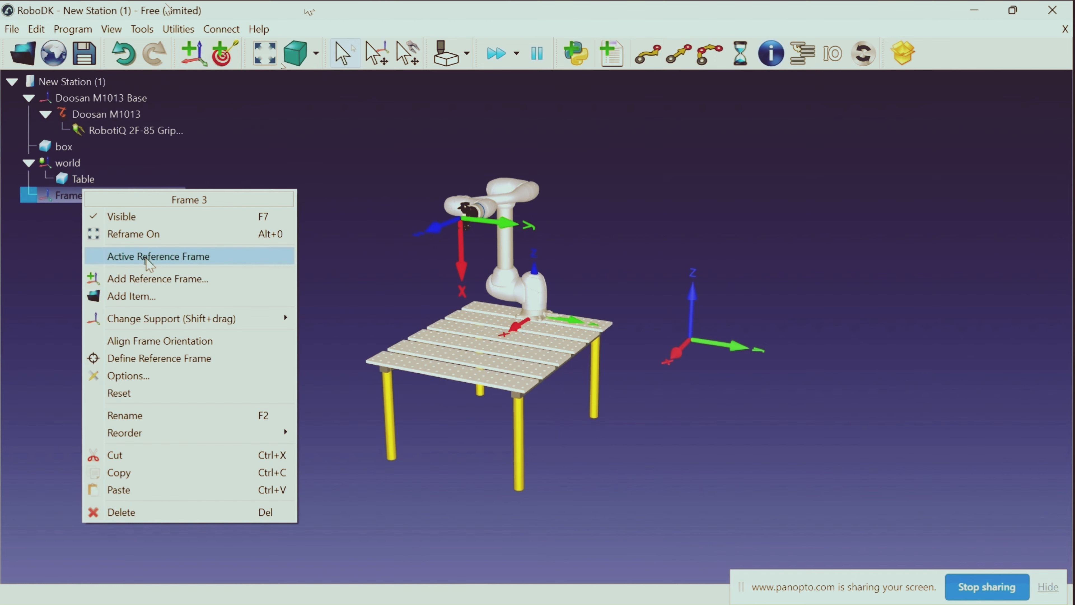
pyautogui.click(131, 416)
pyautogui.press('BackSpace')
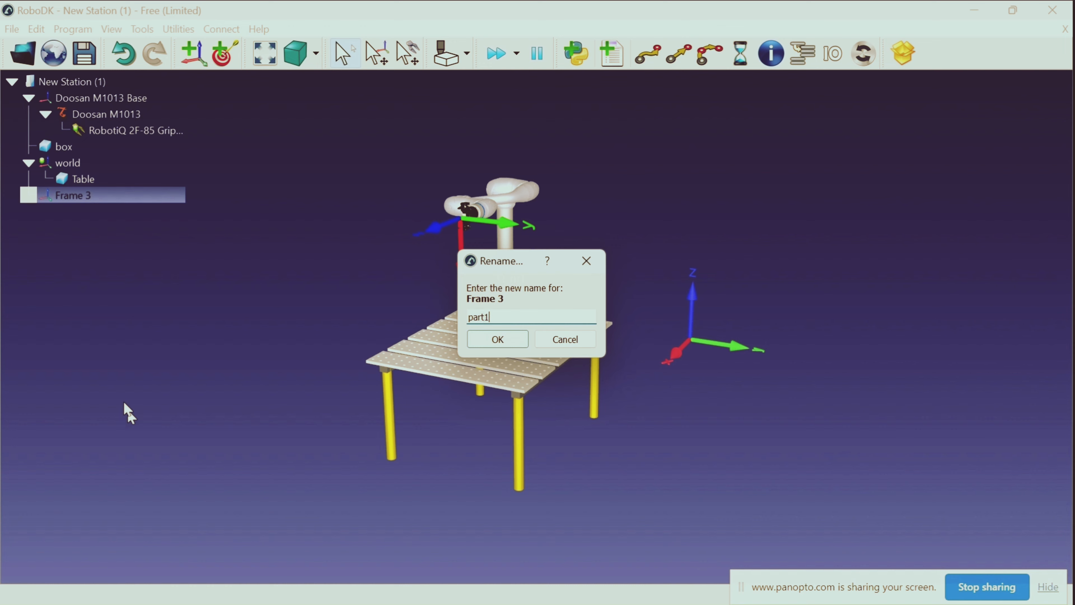
pyautogui.write('part1')
pyautogui.press('Return')
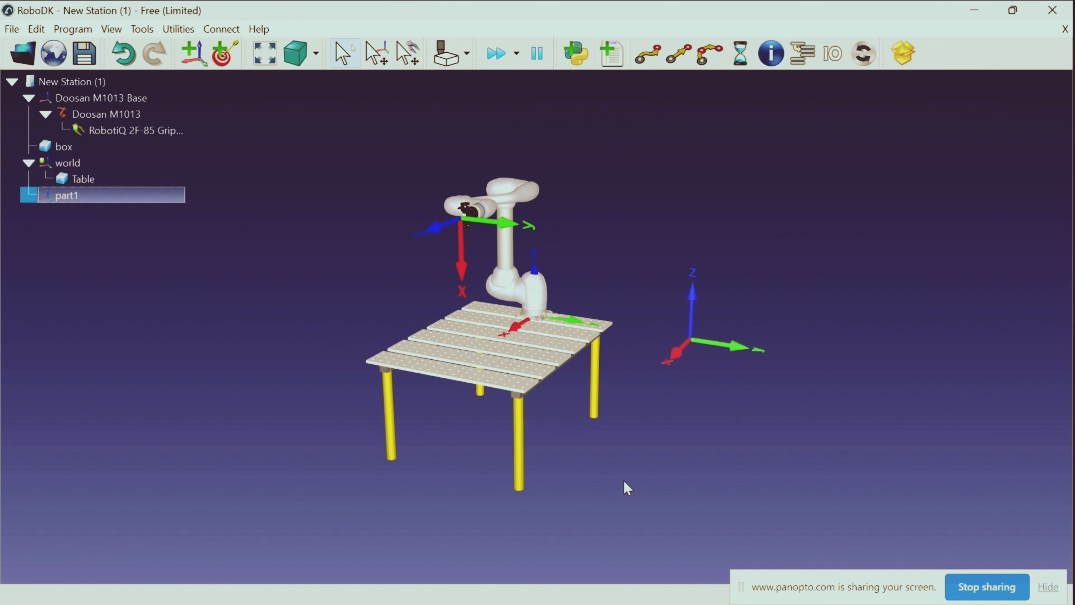
pyautogui.keyDown('alt'); pyautogui.moveTo(706, 350); pyautogui.dragTo(464, 318); pyautogui.keyUp('alt')
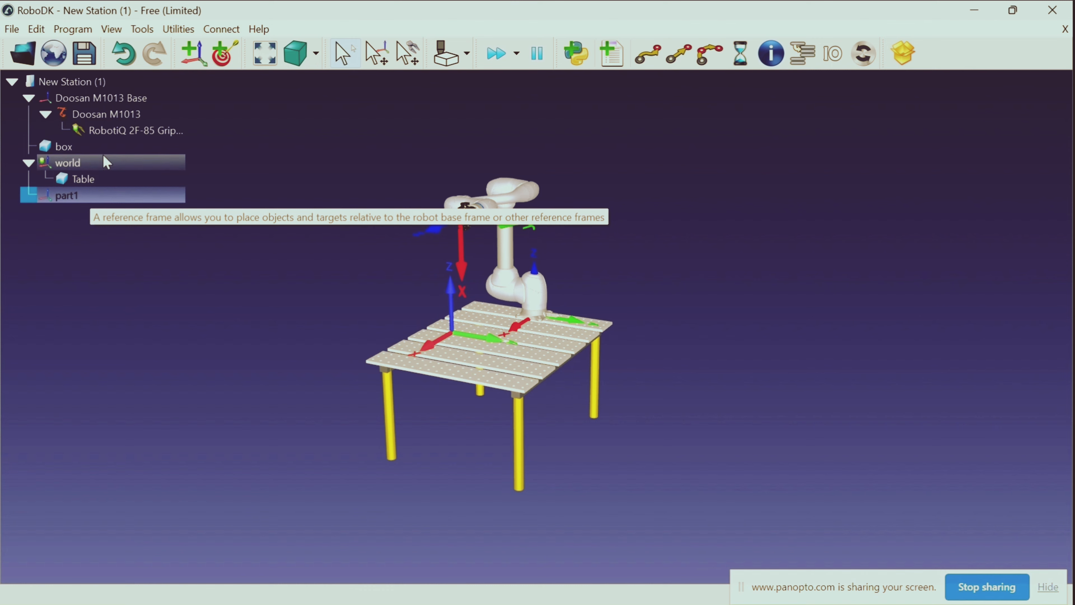
# Duplicate the part1 frame in the station and rename the copy part2
pyautogui.hotkey('ctrl', 'v')
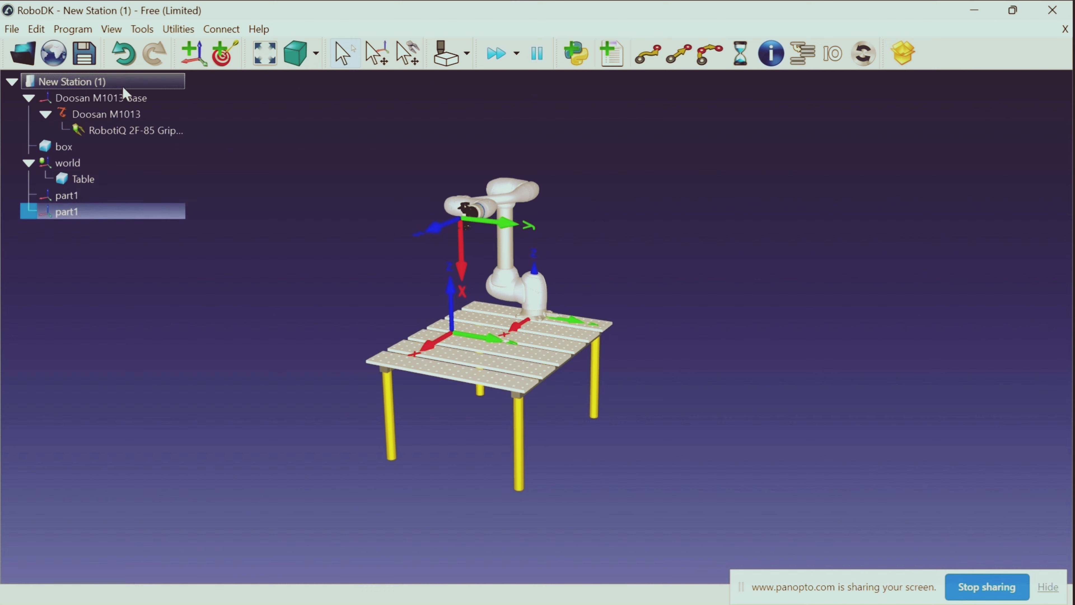
pyautogui.rightClick(83, 212)
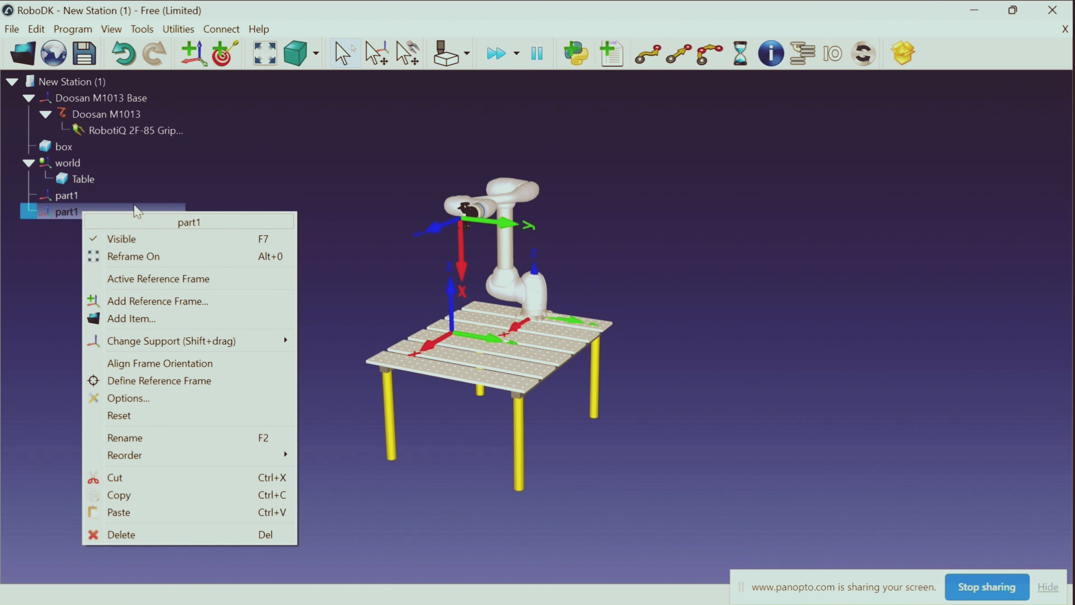
pyautogui.click(113, 438)
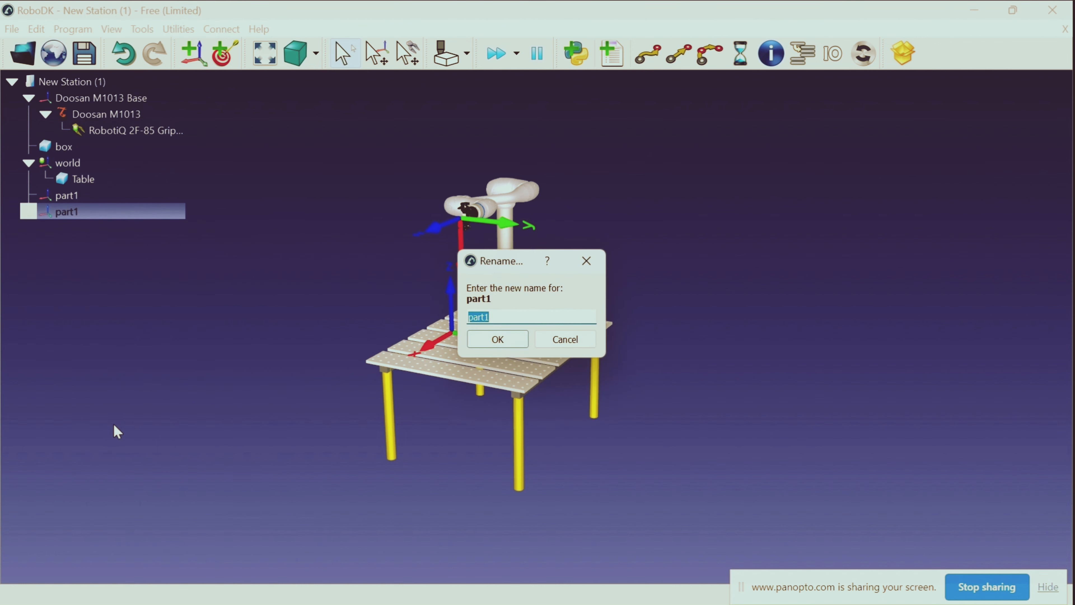
pyautogui.press('BackSpace')
pyautogui.write('p')
pyautogui.click(497, 339)
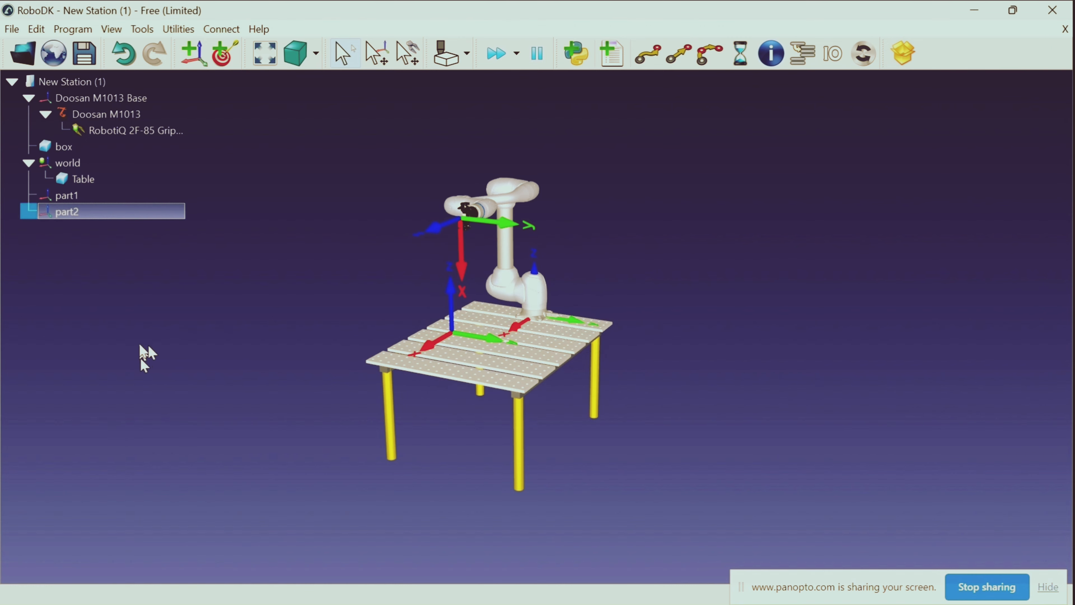
# Set the part1 frame's position to X 500 mm and Y -200 mm with respect to the station
pyautogui.doubleClick(96, 196)
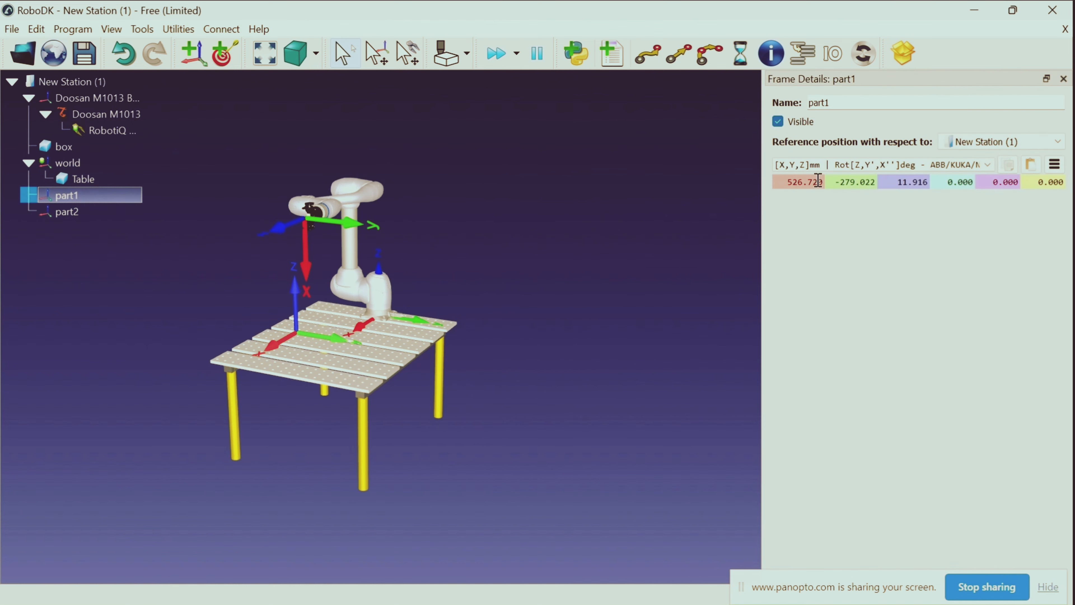
pyautogui.moveTo(821, 182); pyautogui.dragTo(790, 182)
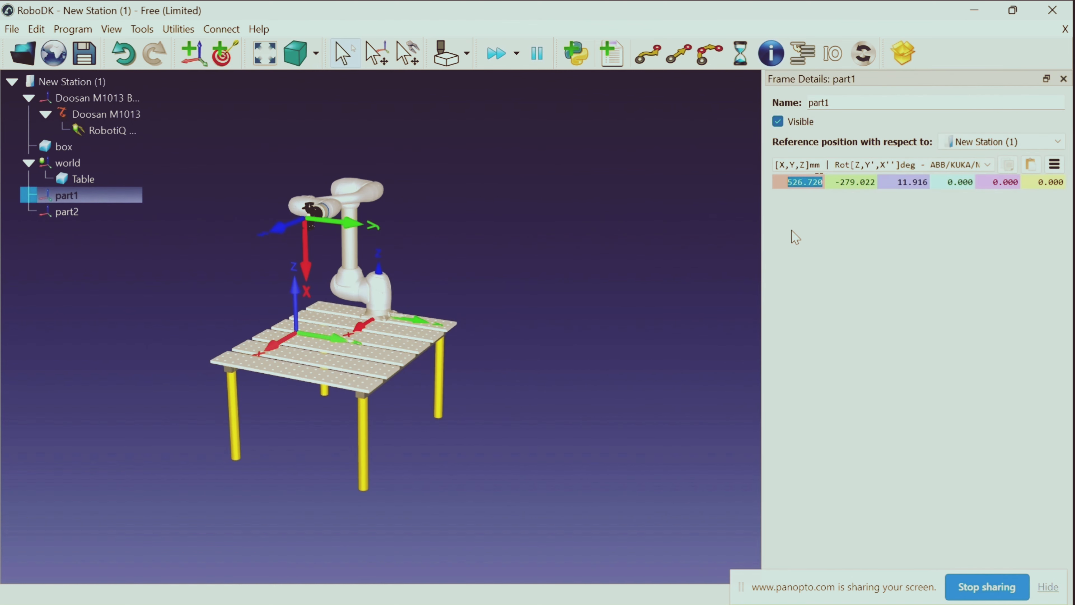
pyautogui.press('BackSpace')
pyautogui.write('500')
pyautogui.press('Return')
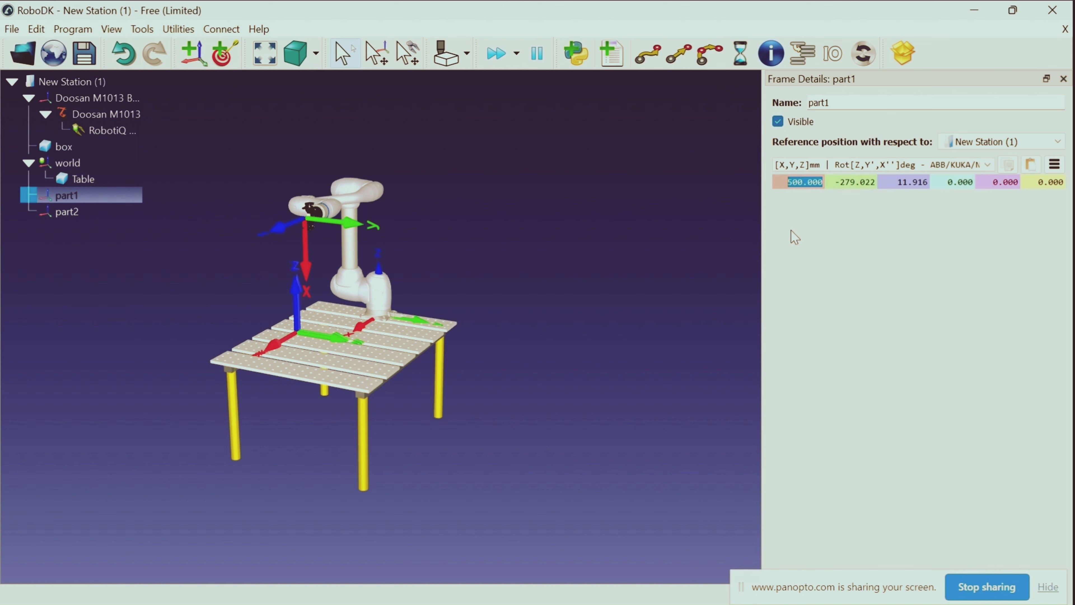
pyautogui.click(874, 182)
pyautogui.press('BackSpace')
pyautogui.press('BackSpace')
pyautogui.press('BackSpace')
pyautogui.press('BackSpace')
pyautogui.press('BackSpace')
pyautogui.press('BackSpace')
pyautogui.write('00')
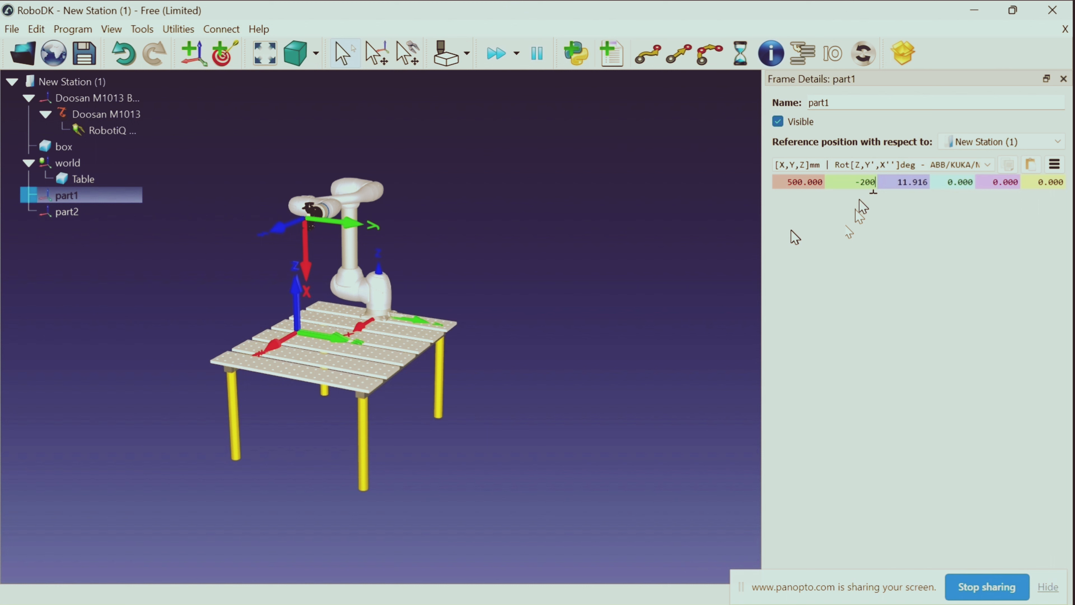
pyautogui.press('Return')
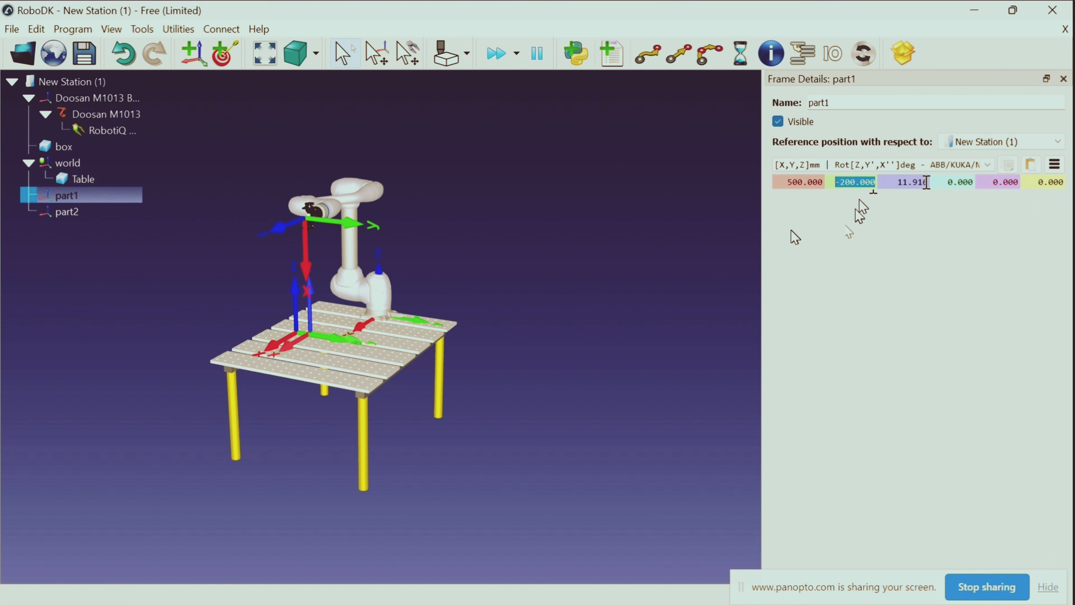
# Set the part1 frame's Z position to 20 mm
pyautogui.click(930, 183)
pyautogui.press('BackSpace')
pyautogui.press('BackSpace')
pyautogui.press('BackSpace')
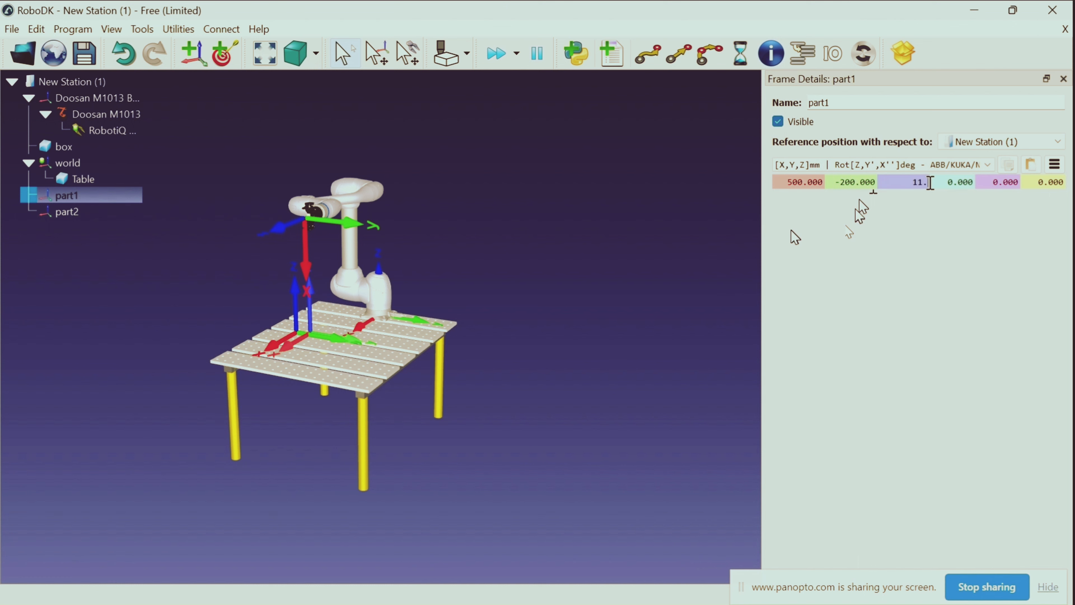
pyautogui.press('BackSpace')
pyautogui.write('20')
pyautogui.press('Return')
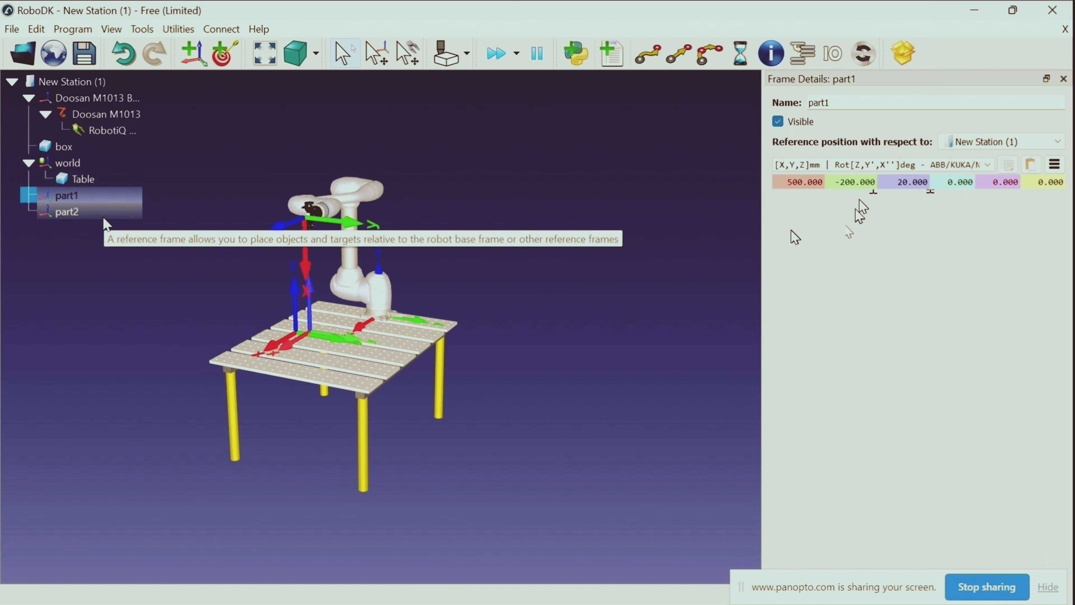
# Set the part2 frame's position to Y 200 mm and X 500 mm with respect to the station
pyautogui.doubleClick(104, 217)
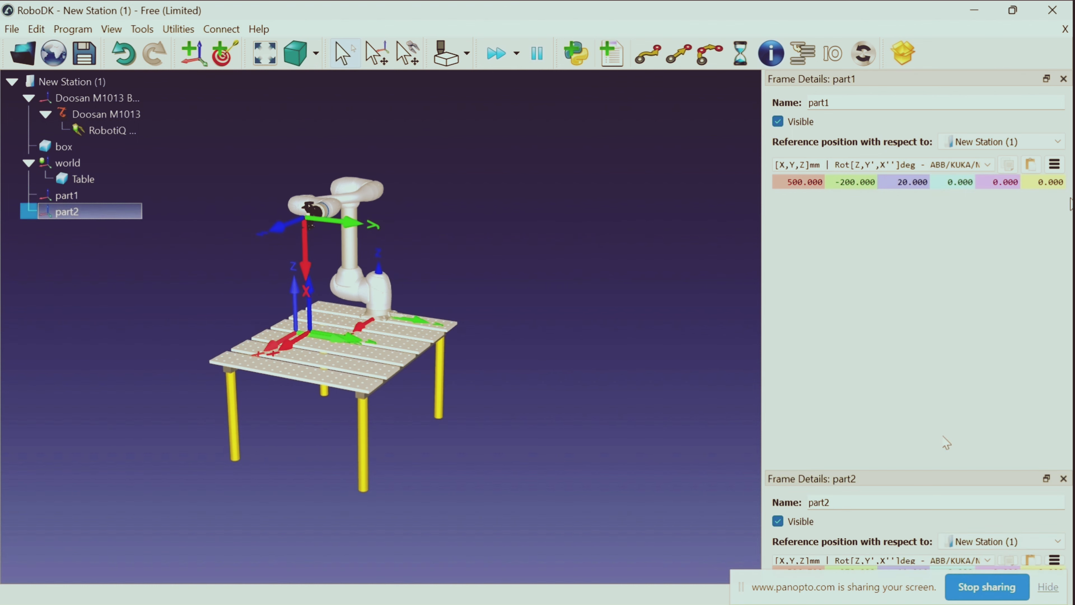
pyautogui.click(1063, 78)
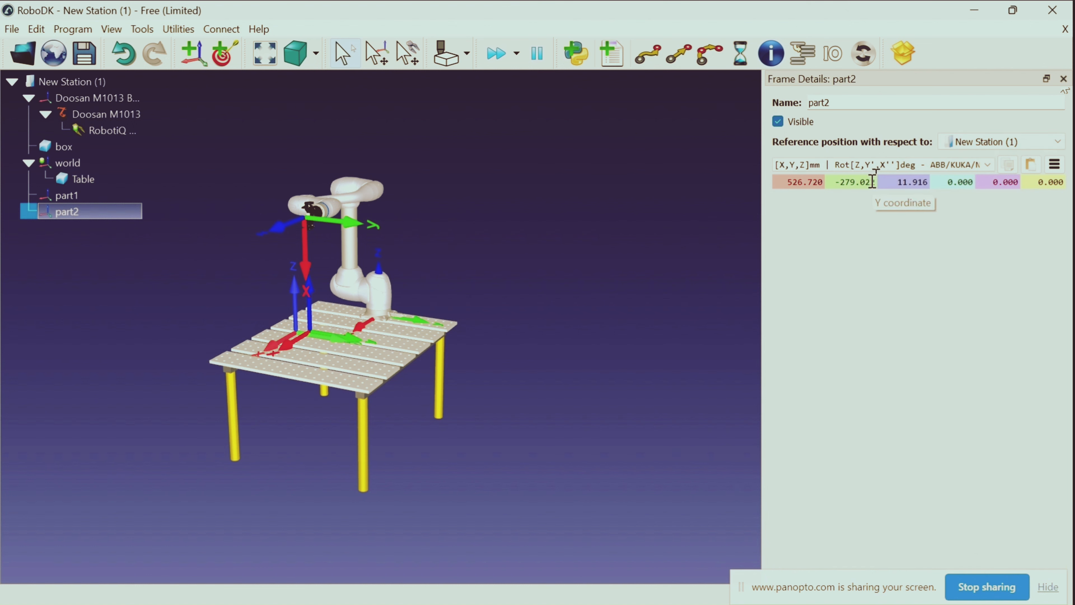
pyautogui.moveTo(875, 182); pyautogui.dragTo(839, 186)
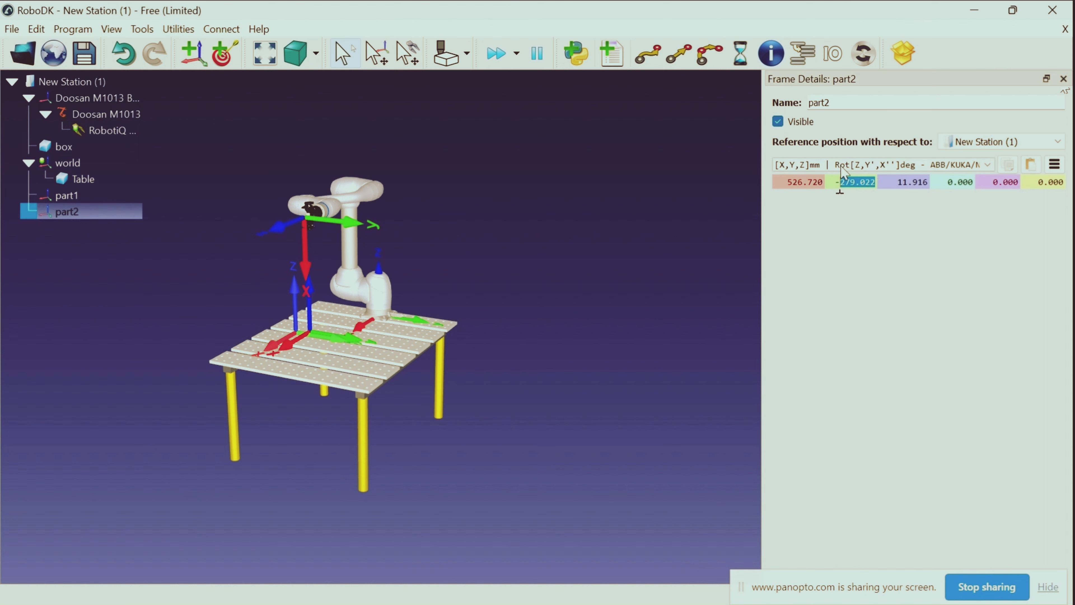
pyautogui.press('BackSpace')
pyautogui.press('Return')
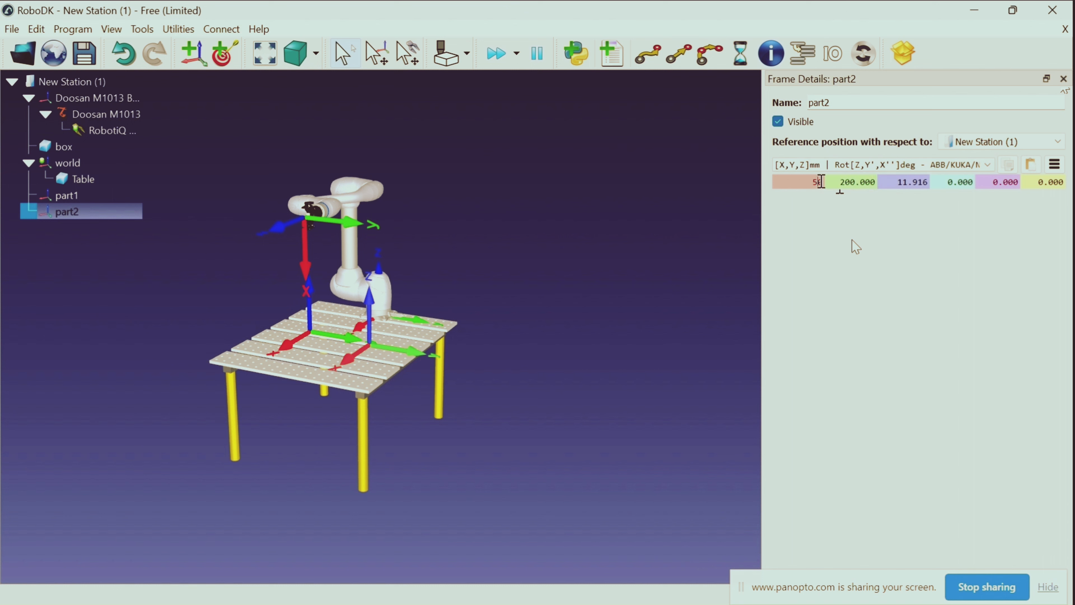
pyautogui.press('Return')
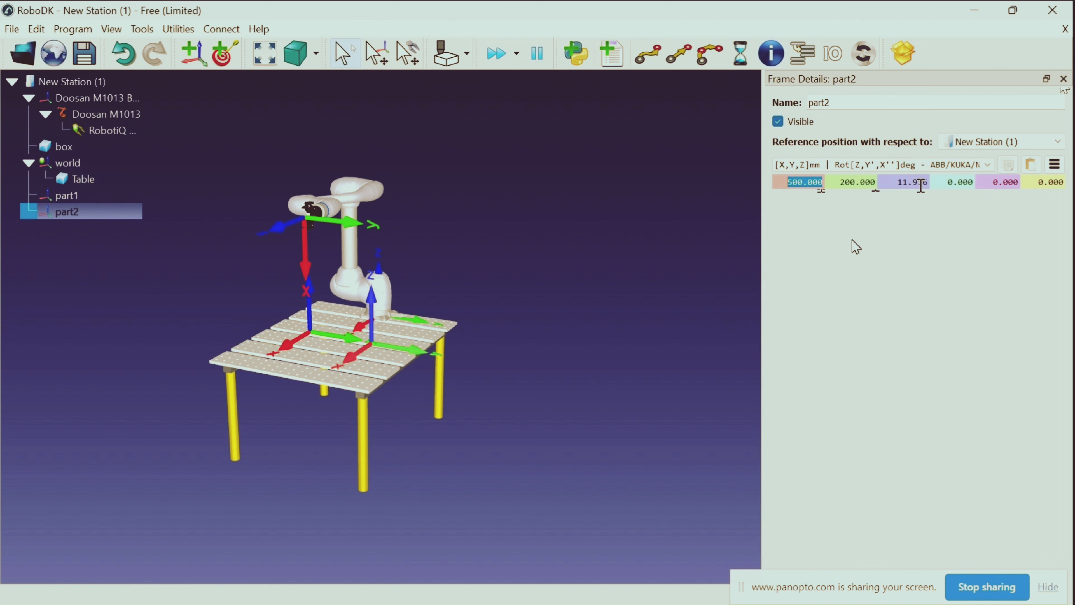
# Set the part2 frame's Z position to 20 mm and close its details
pyautogui.click(927, 180)
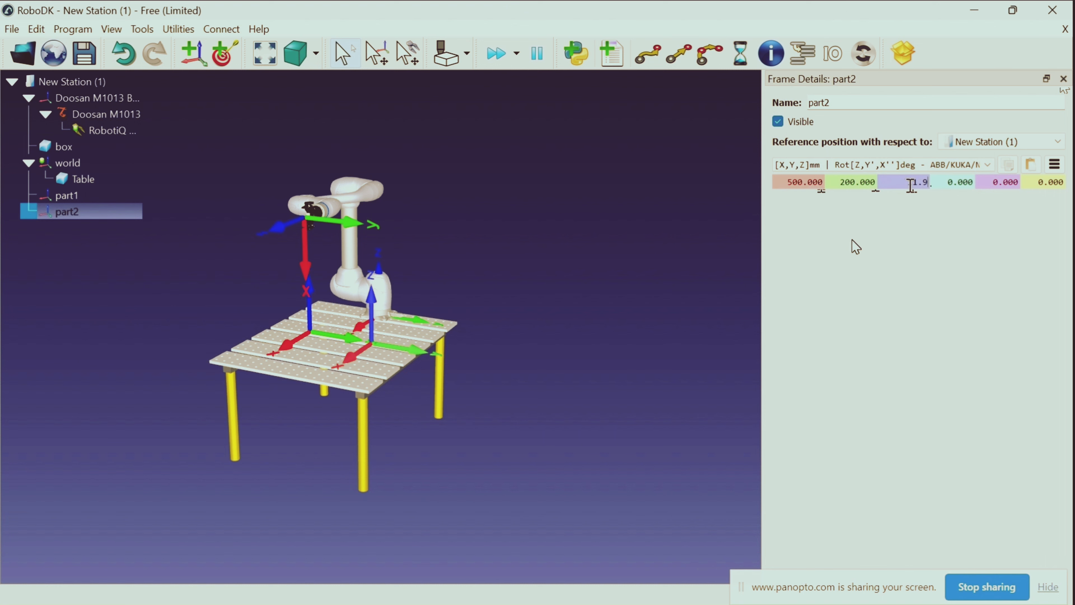
pyautogui.press('BackSpace')
pyautogui.press('BackSpace')
pyautogui.press('BackSpace')
pyautogui.press('BackSpace')
pyautogui.write('20')
pyautogui.press('Return')
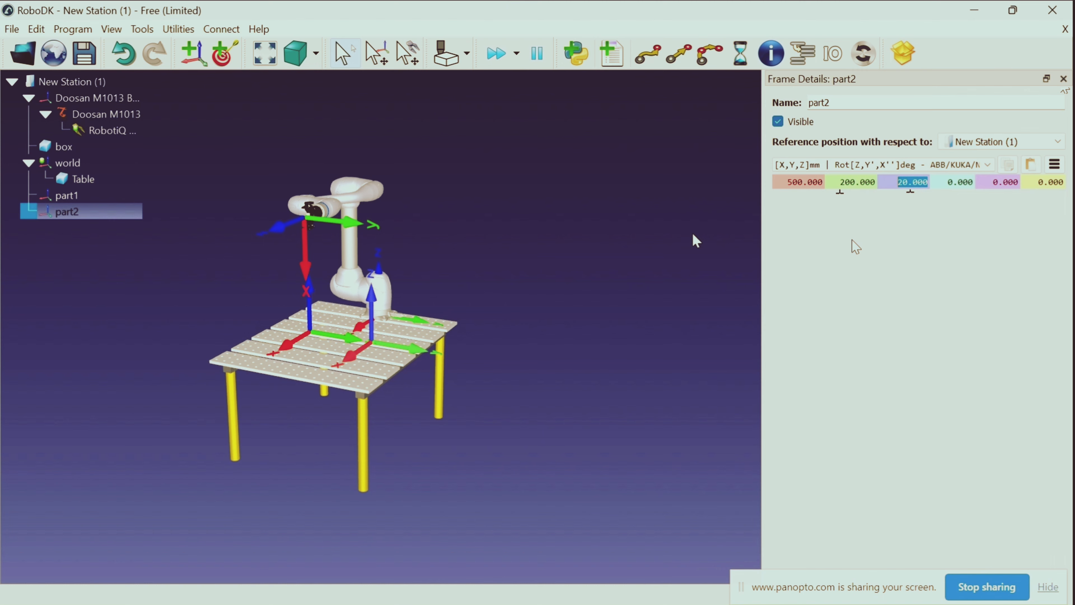
pyautogui.click(571, 268)
pyautogui.press('Escape')
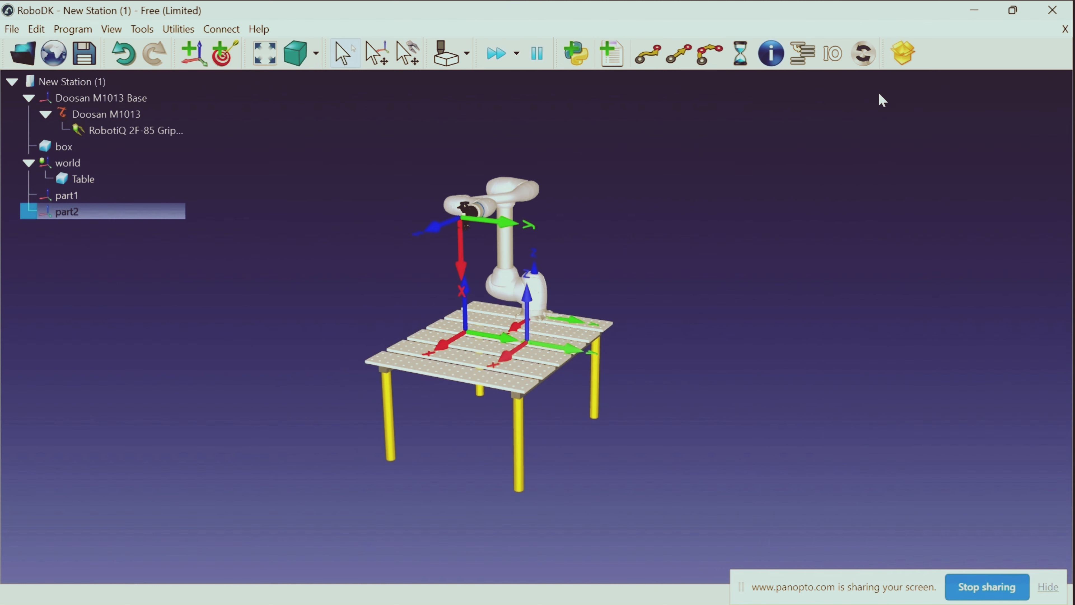
# Nest the box under the part1 reference frame in the station tree
pyautogui.moveTo(767, 356); pyautogui.dragTo(689, 384)
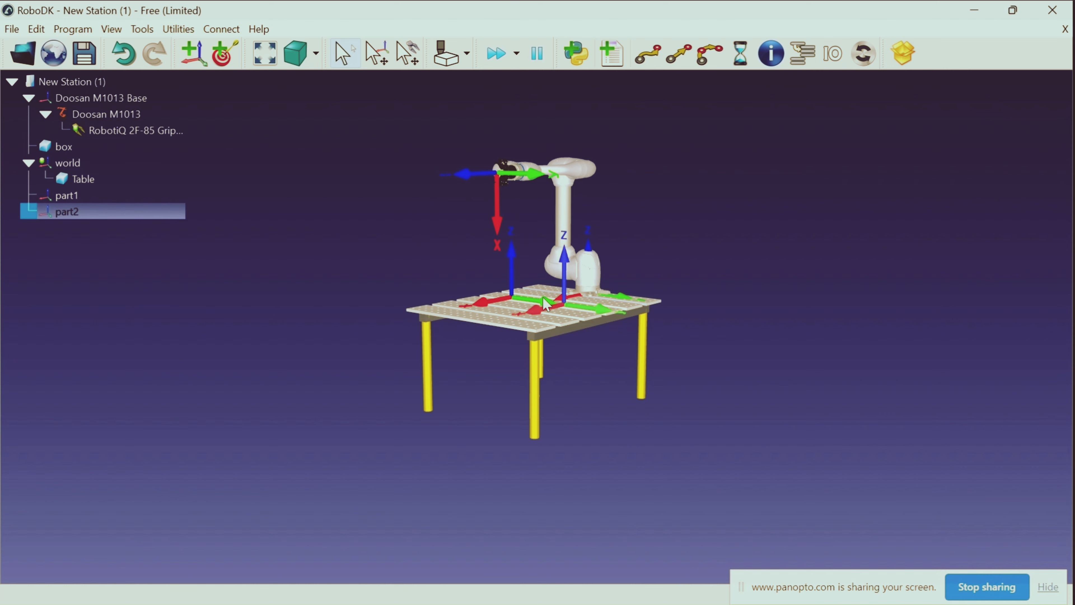
pyautogui.moveTo(228, 330); pyautogui.dragTo(267, 289)
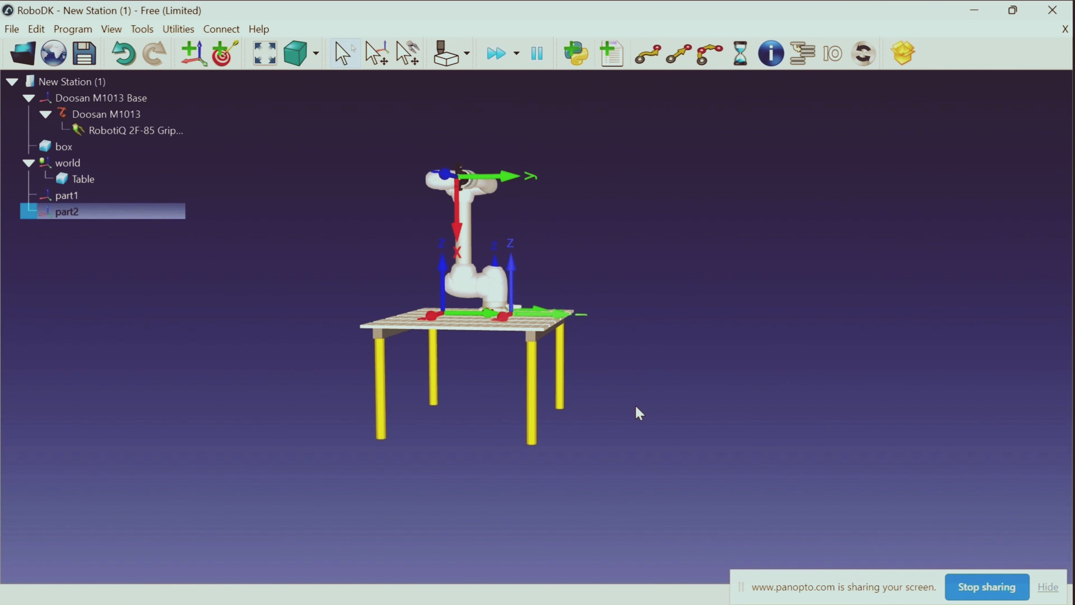
pyautogui.moveTo(660, 424); pyautogui.dragTo(525, 394)
pyautogui.moveTo(247, 327); pyautogui.dragTo(307, 336)
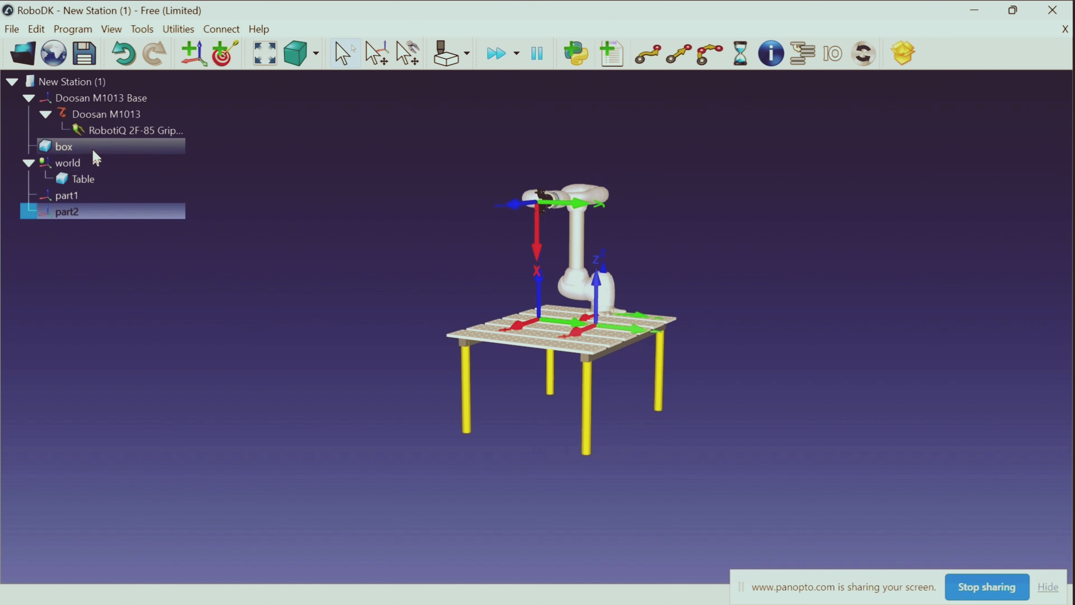
pyautogui.click(84, 147)
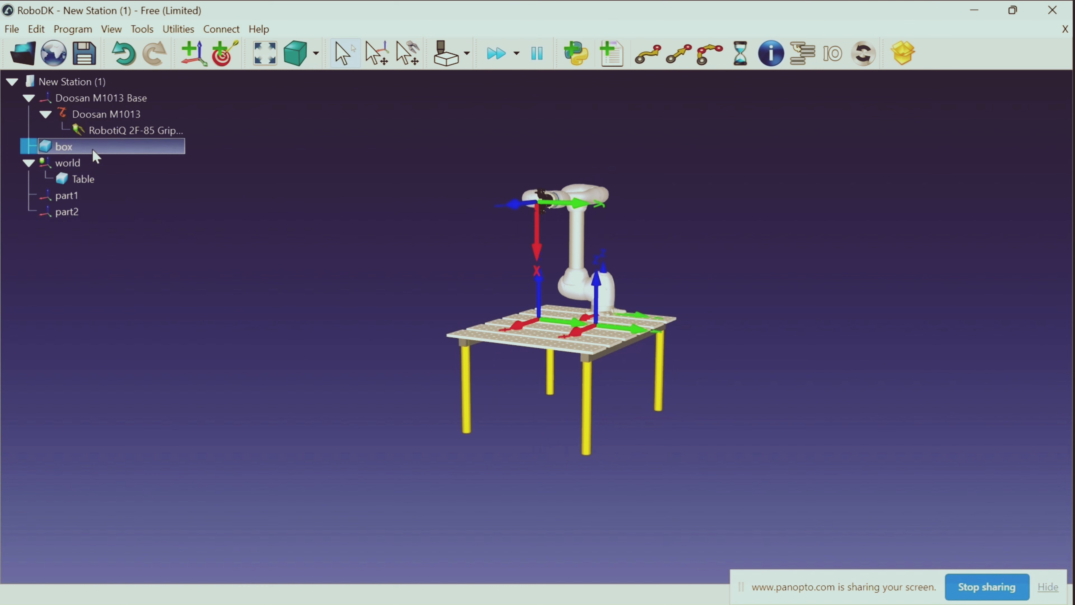
pyautogui.moveTo(93, 150); pyautogui.dragTo(112, 199)
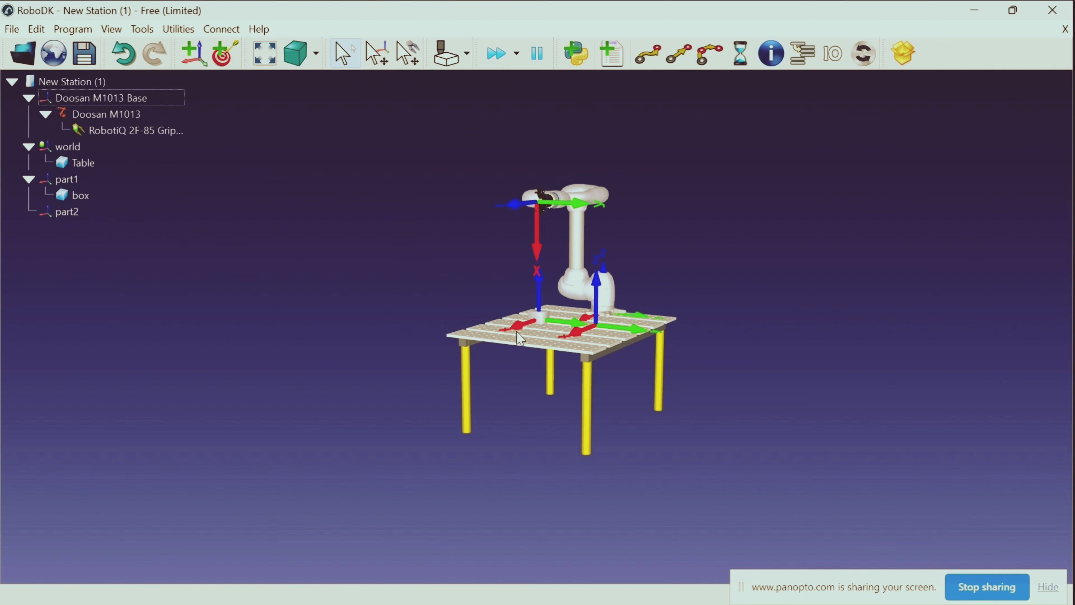
# Set the box's Z position to 50 mm with respect to the part1 frame
pyautogui.moveTo(515, 402); pyautogui.dragTo(537, 421)
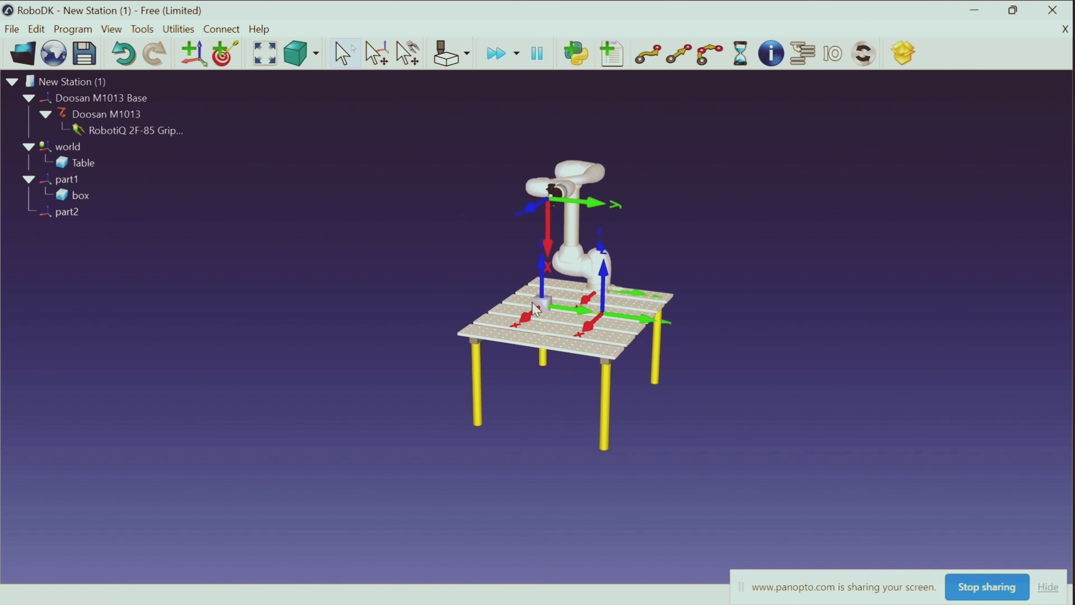
pyautogui.doubleClick(101, 195)
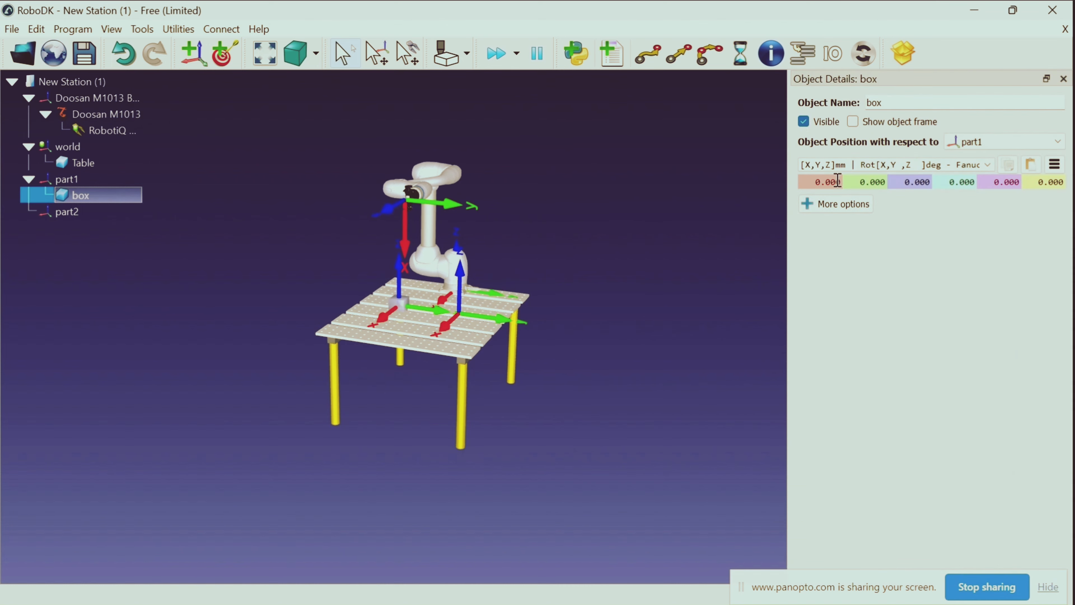
pyautogui.click(910, 182)
pyautogui.press('Return')
pyautogui.click(651, 337)
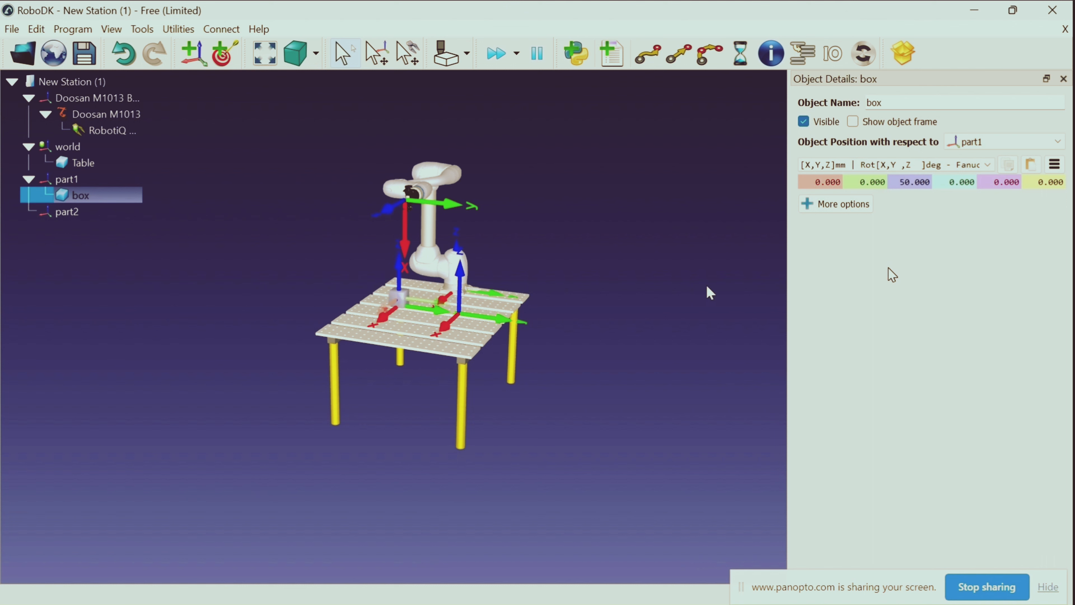
# Rotate the gripper's tool frame about its Z axis until its Y axis points straight up
pyautogui.moveTo(686, 286); pyautogui.dragTo(559, 308)
pyautogui.click(575, 324)
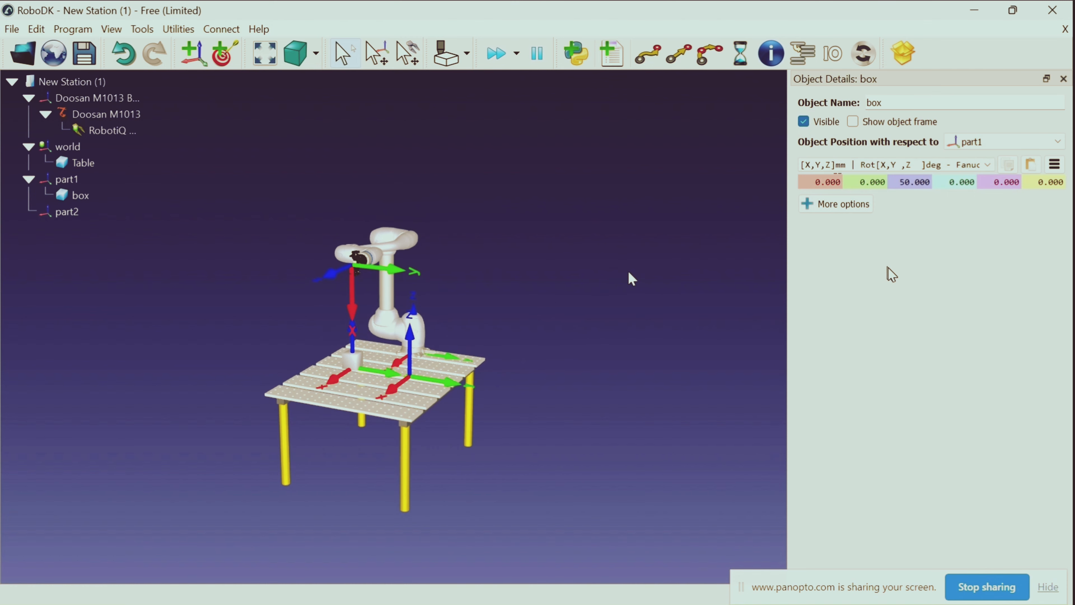
pyautogui.moveTo(629, 273); pyautogui.dragTo(574, 278)
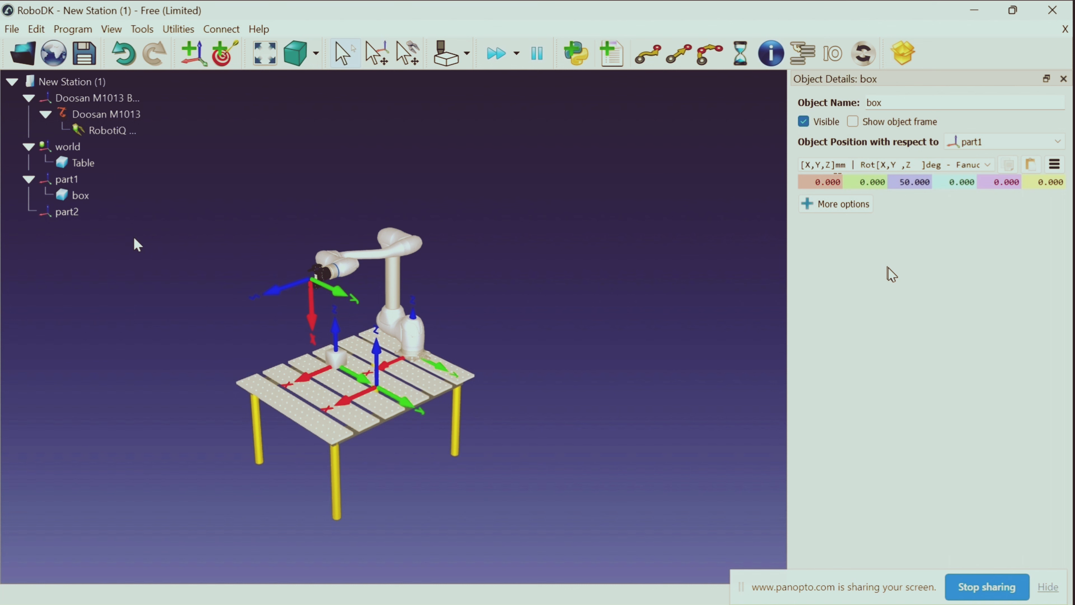
pyautogui.press('alt')
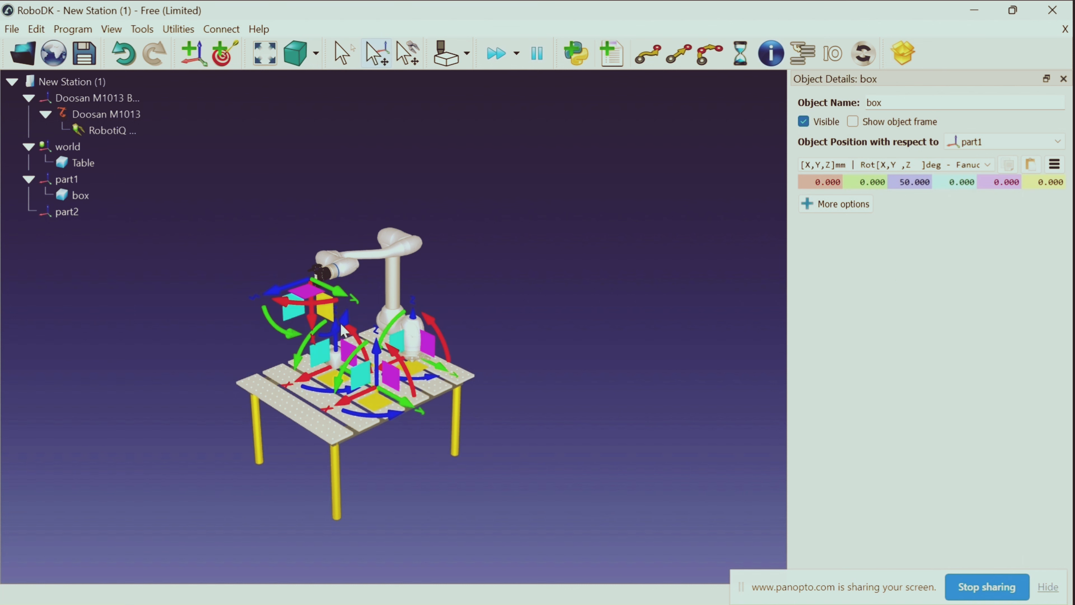
pyautogui.moveTo(342, 329); pyautogui.dragTo(337, 233)
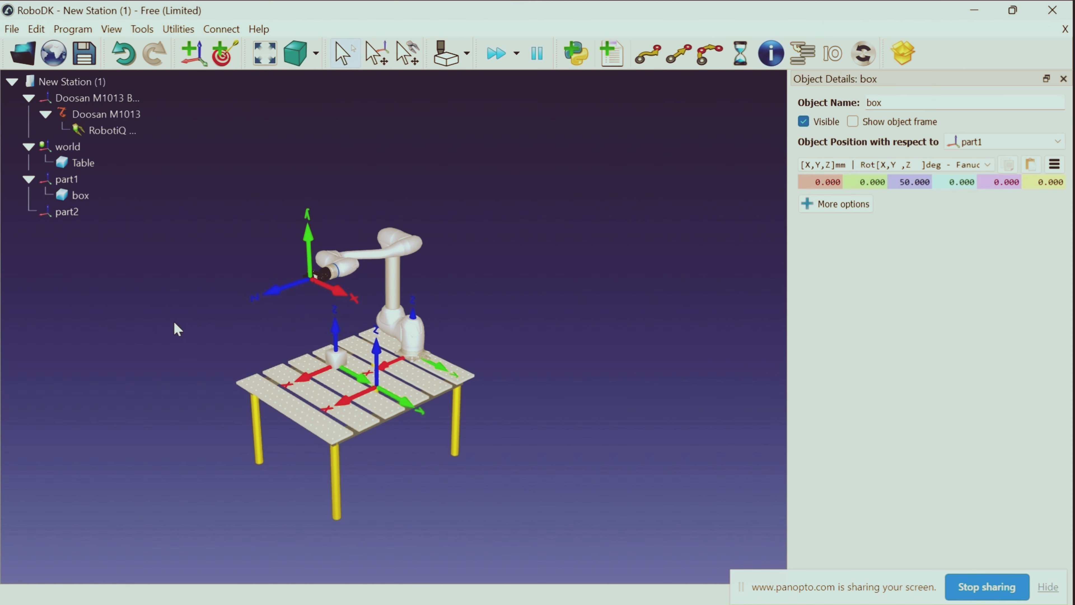
# Rotate the tool frame about its X axis so the gripper points down at the table
pyautogui.moveTo(186, 314); pyautogui.dragTo(288, 269)
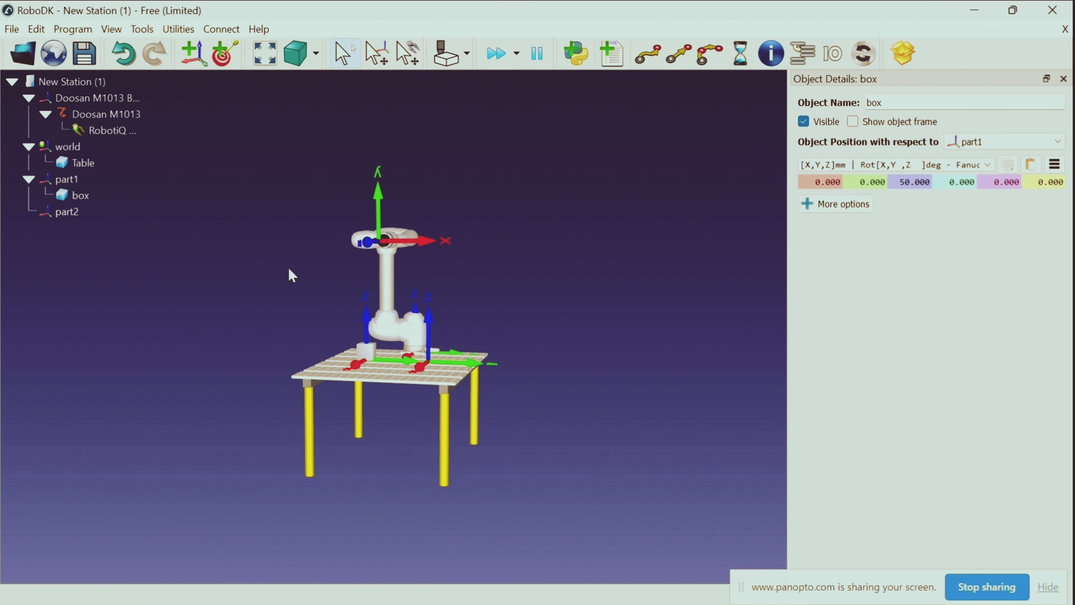
pyautogui.press('alt')
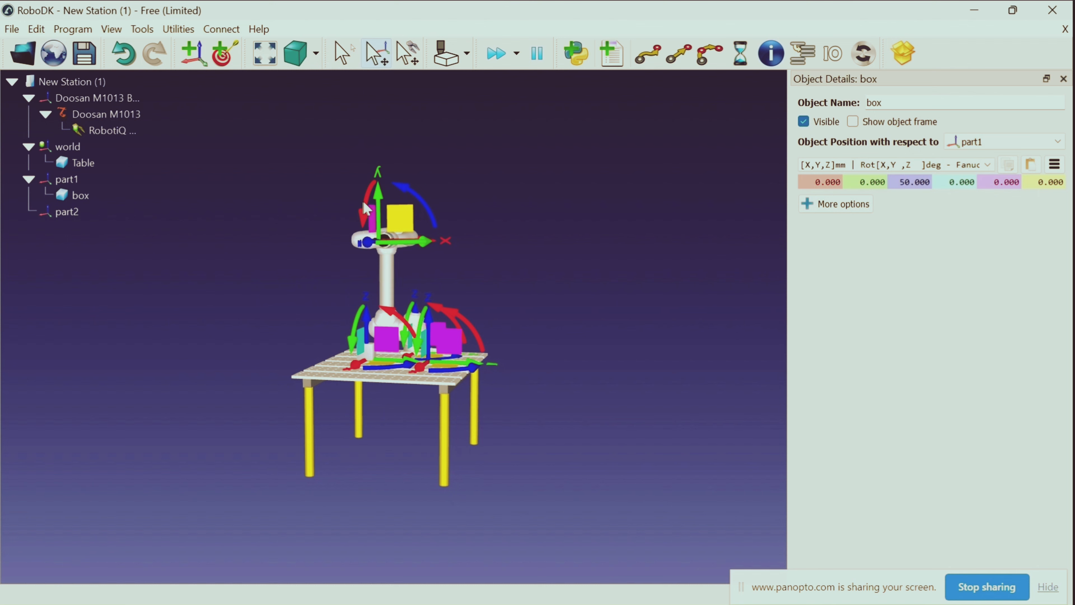
pyautogui.scroll(-3, 363, 204)
pyautogui.moveTo(371, 244); pyautogui.dragTo(380, 310)
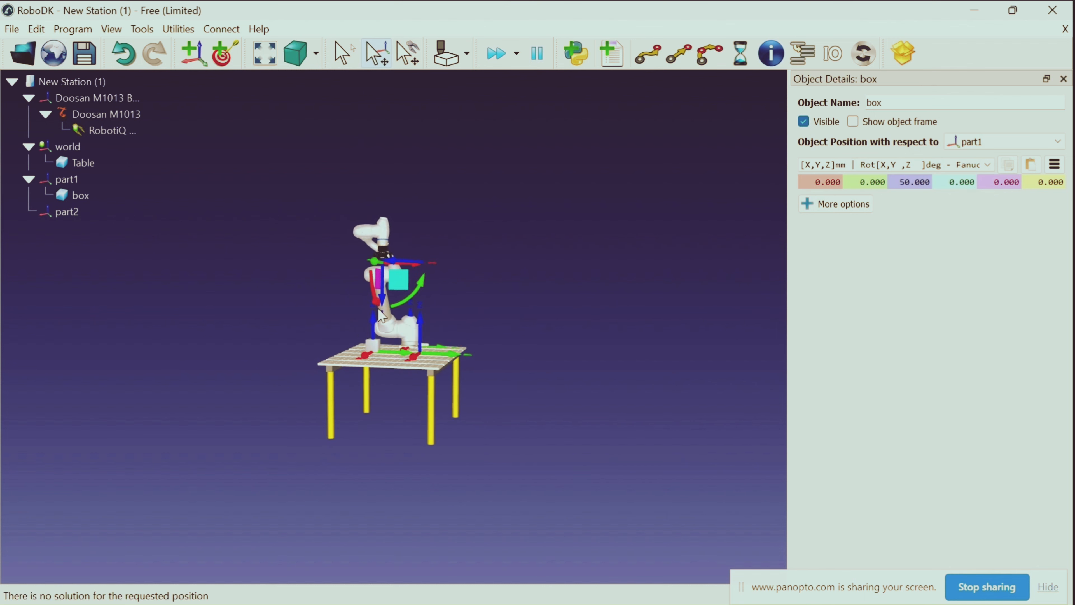
# Move the downward-pointing gripper back towards the robot base, over the part frames on the table
pyautogui.moveTo(515, 326); pyautogui.dragTo(365, 336, button='right')
pyautogui.press('alt')
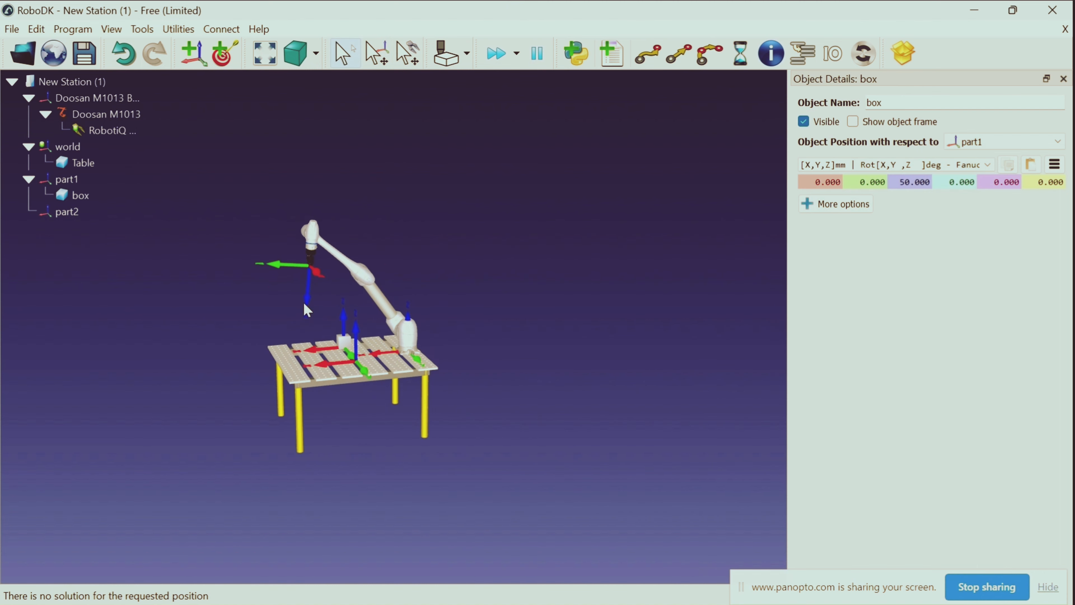
pyautogui.keyDown('alt'); pyautogui.moveTo(293, 304); pyautogui.dragTo(341, 298); pyautogui.keyUp('alt')
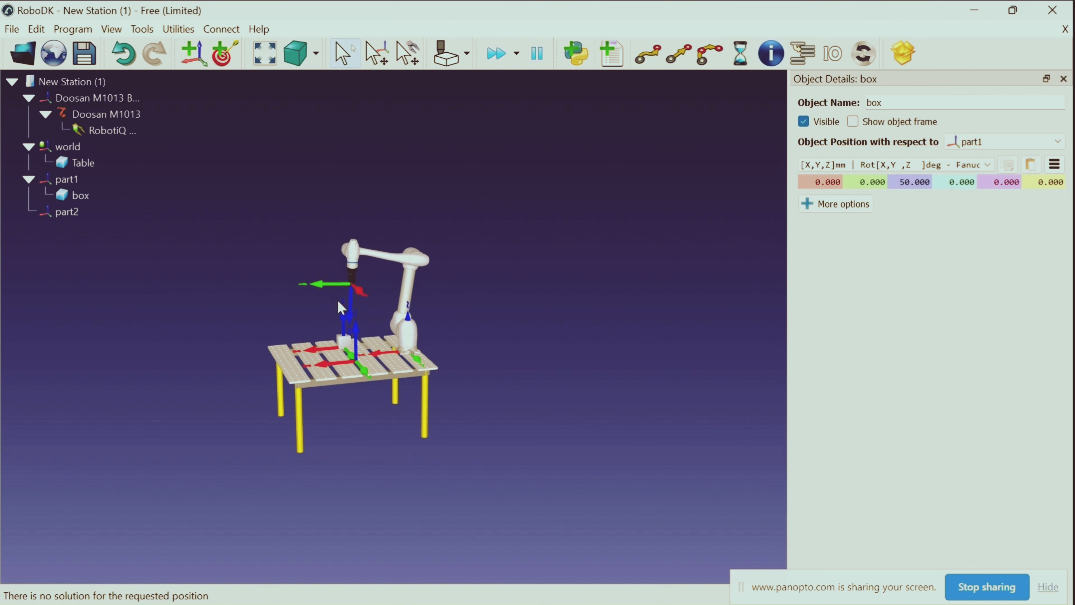
# Move the gripper sideways and down until it hovers close above the box at part1
pyautogui.moveTo(156, 345); pyautogui.dragTo(350, 362)
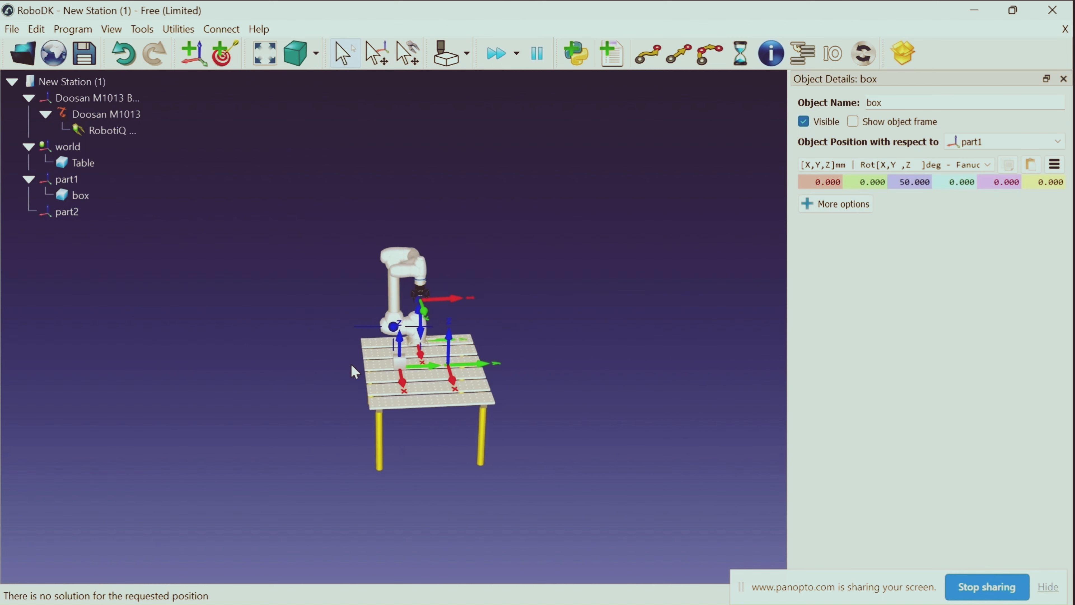
pyautogui.press('alt')
pyautogui.keyDown('alt'); pyautogui.moveTo(439, 312); pyautogui.dragTo(405, 332); pyautogui.keyUp('alt')
pyautogui.moveTo(288, 343); pyautogui.dragTo(378, 381)
pyautogui.moveTo(374, 374); pyautogui.dragTo(317, 357, button='right')
pyautogui.press('alt')
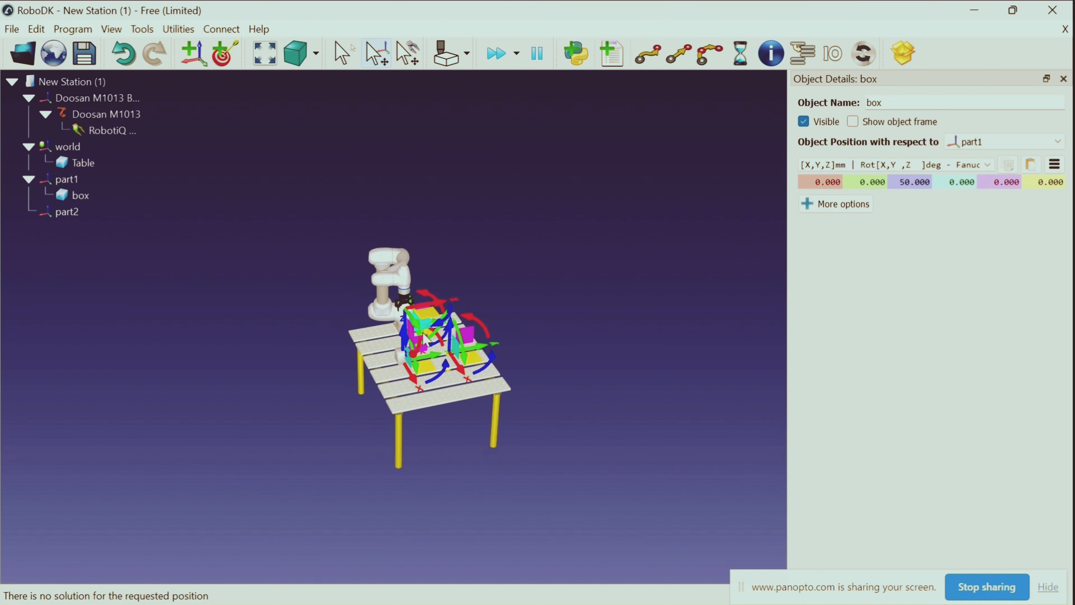
pyautogui.press('alt')
pyautogui.keyDown('alt'); pyautogui.moveTo(411, 333); pyautogui.dragTo(405, 344); pyautogui.keyUp('alt')
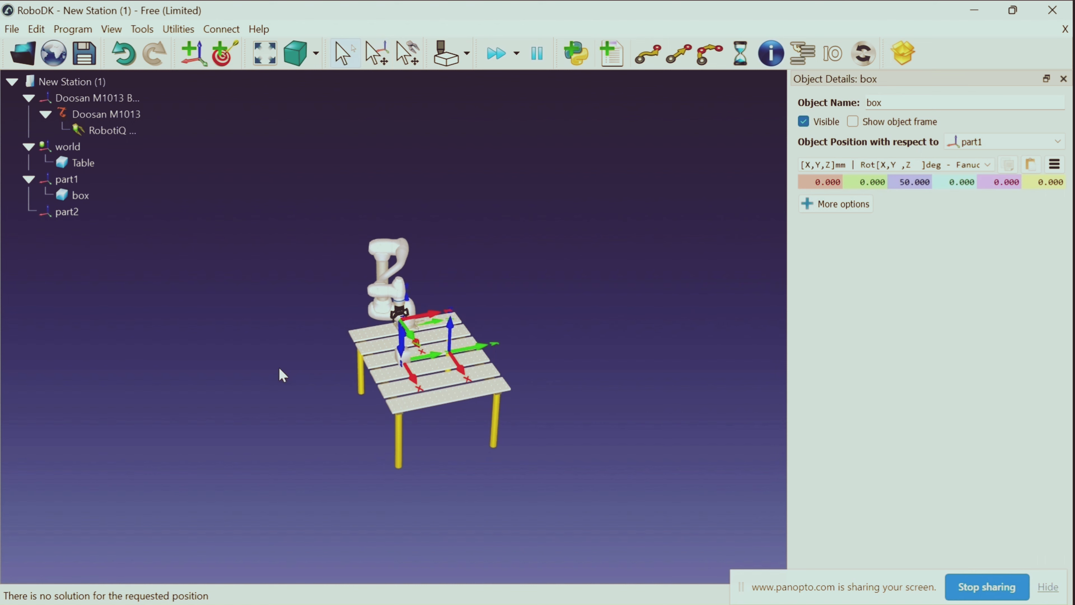
# Fine-adjust the gripper's position in its tool-frame planes to line it up above the box
pyautogui.moveTo(283, 379); pyautogui.dragTo(258, 334)
pyautogui.press('alt')
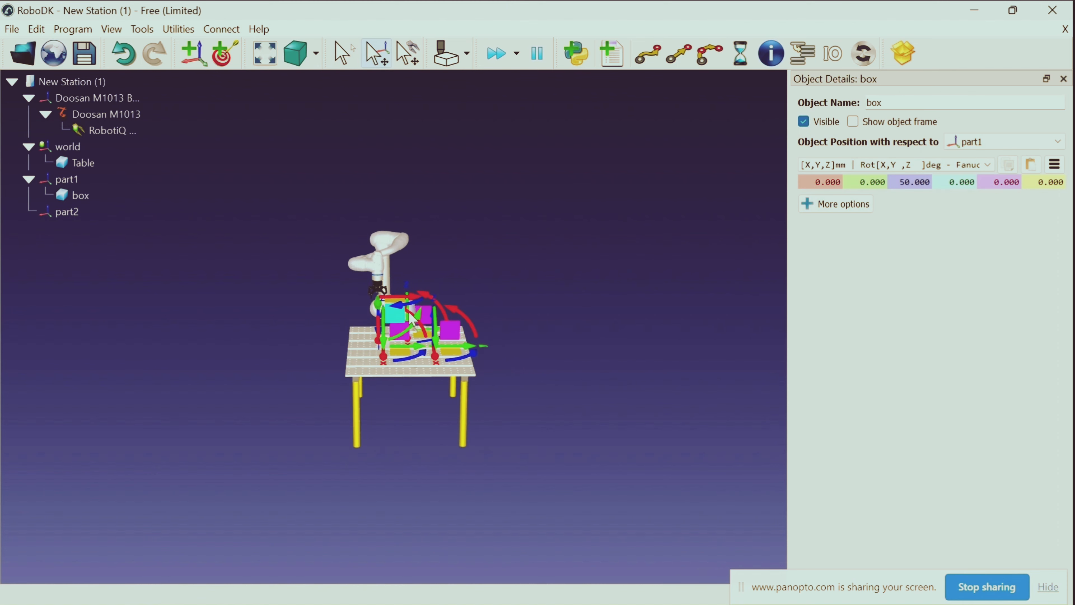
pyautogui.keyDown('alt'); pyautogui.moveTo(395, 313); pyautogui.dragTo(397, 311); pyautogui.keyUp('alt')
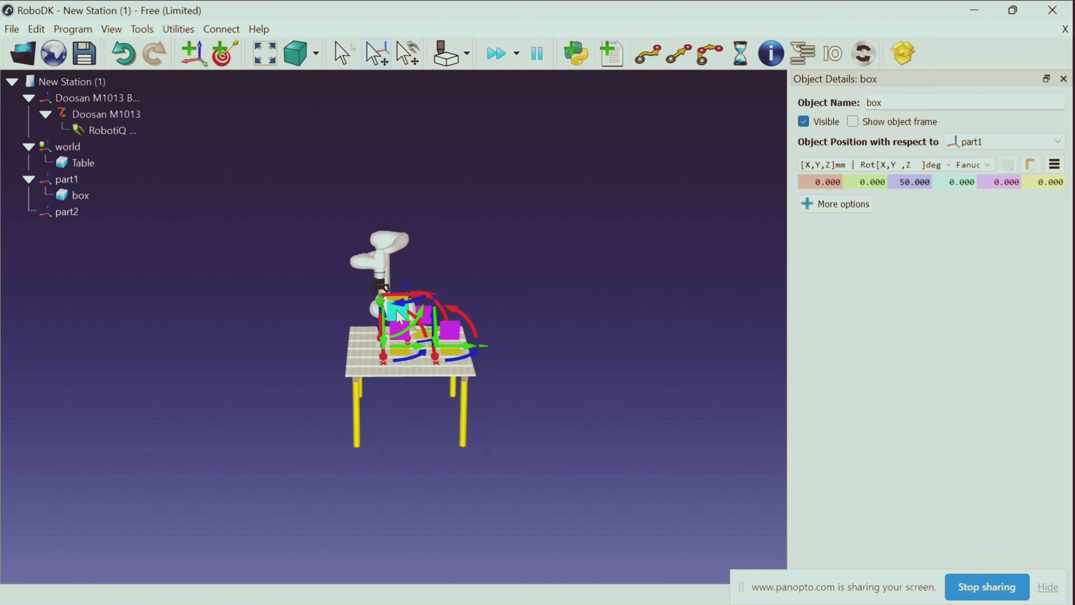
pyautogui.moveTo(221, 365); pyautogui.dragTo(277, 367)
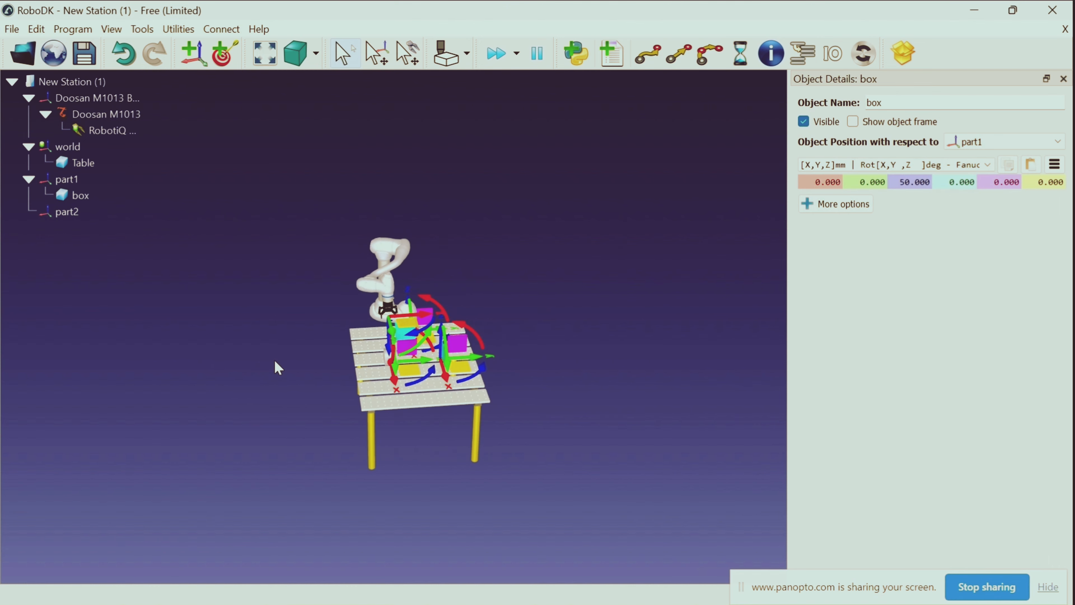
pyautogui.keyDown('alt'); pyautogui.moveTo(403, 319); pyautogui.dragTo(404, 318); pyautogui.keyUp('alt')
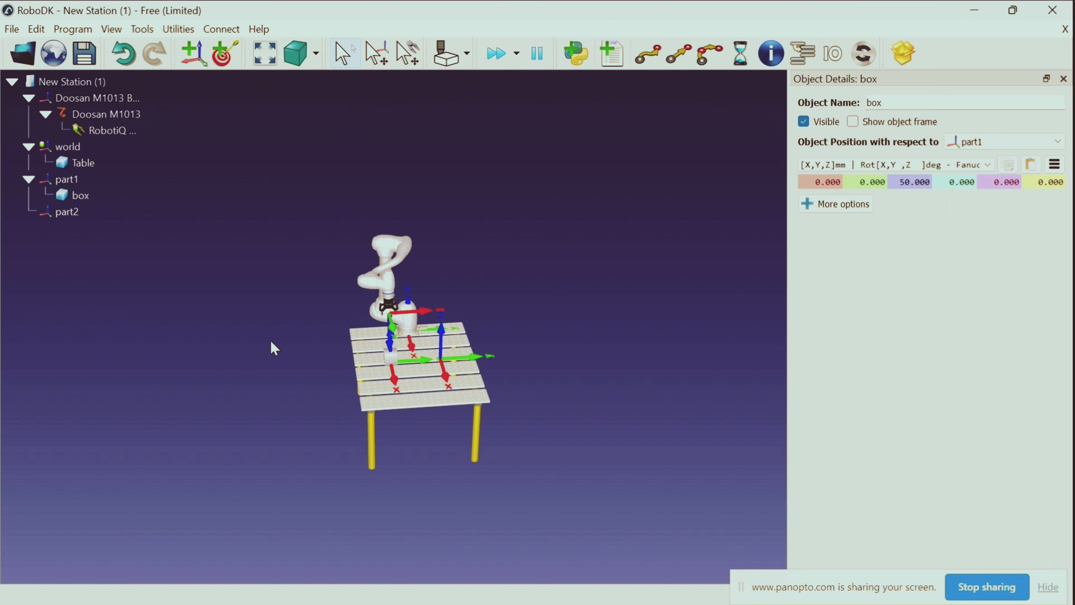
# Shift the gripper in its tool XY plane away from the robot base, towards the box at part1
pyautogui.moveTo(277, 351); pyautogui.dragTo(465, 339)
pyautogui.scroll(5, 419, 351)
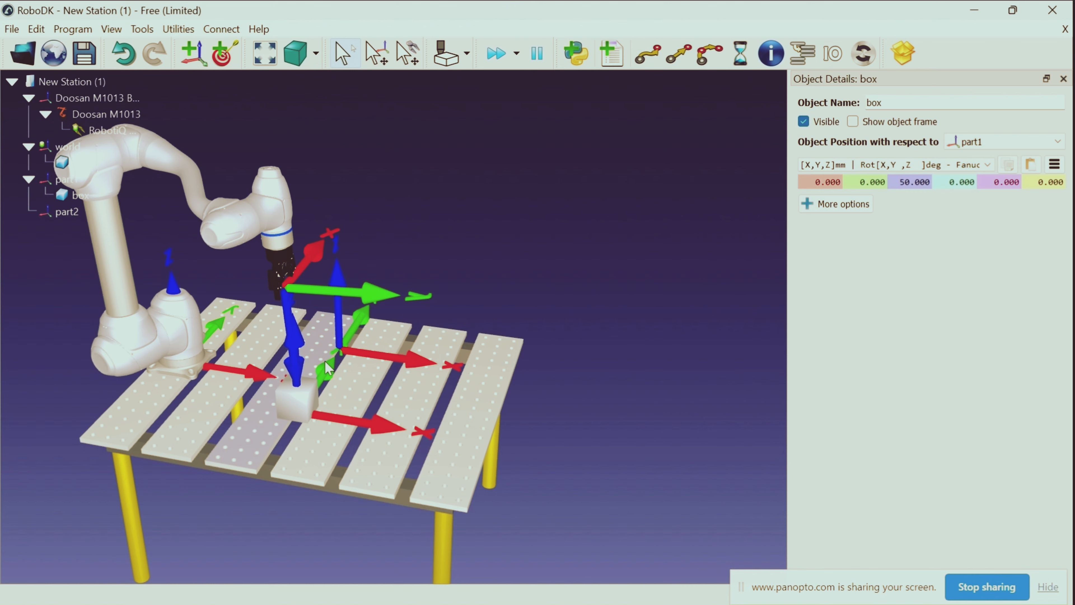
pyautogui.moveTo(633, 282)
pyautogui.mouseDown(button='right')
pyautogui.moveTo(605, 325)
pyautogui.moveTo(545, 350)
pyautogui.moveTo(495, 345)
pyautogui.moveTo(502, 351)
pyautogui.mouseUp(button='right')
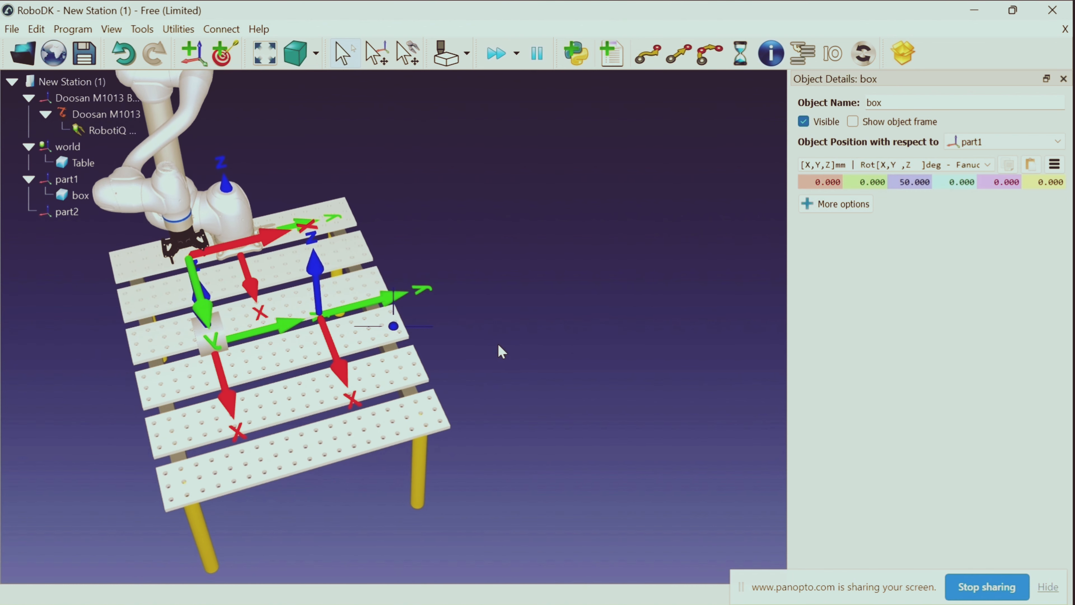
pyautogui.press('alt')
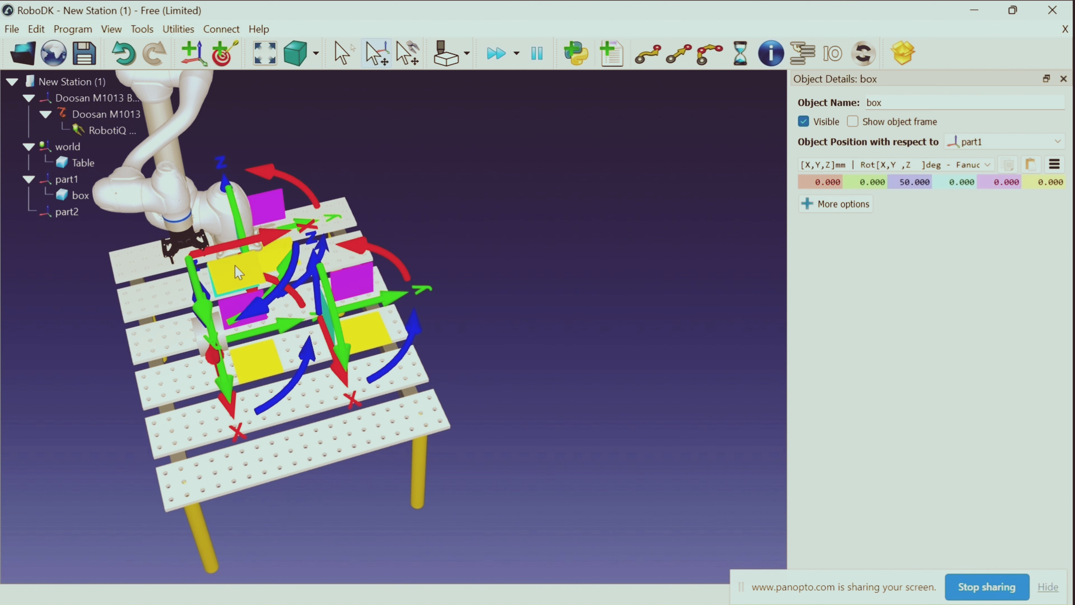
pyautogui.keyDown('alt'); pyautogui.moveTo(238, 272); pyautogui.dragTo(258, 316); pyautogui.keyUp('alt')
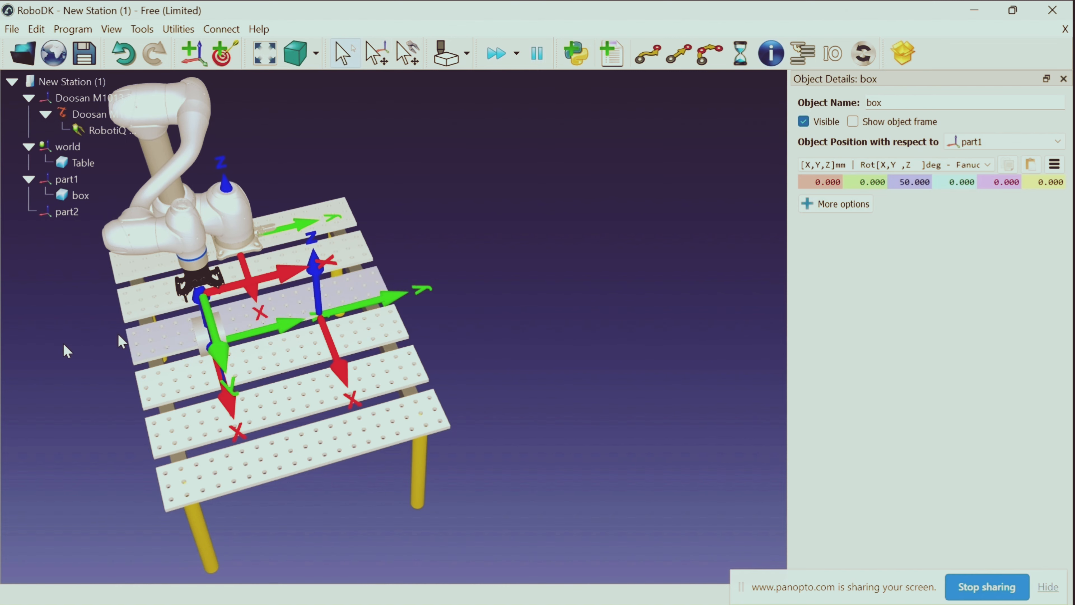
# Nudge the gripper in its tool XY plane, pulling it back towards the robot base to line it up with the box
pyautogui.moveTo(118, 335); pyautogui.dragTo(169, 368)
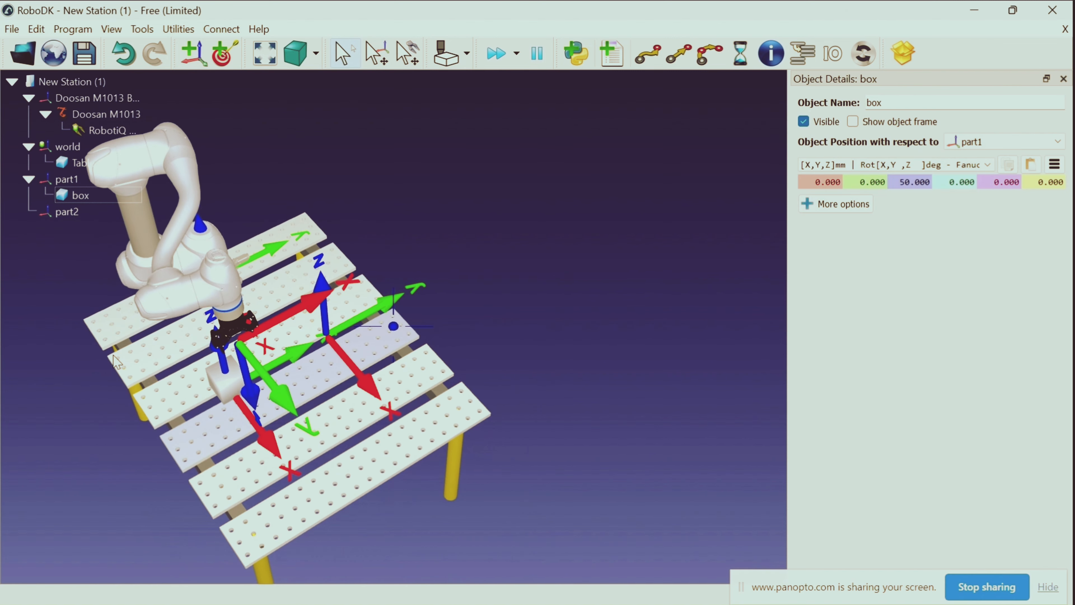
pyautogui.press('alt')
pyautogui.keyDown('alt'); pyautogui.moveTo(272, 334); pyautogui.dragTo(258, 328); pyautogui.keyUp('alt')
pyautogui.moveTo(98, 376); pyautogui.dragTo(345, 366)
pyautogui.press('alt')
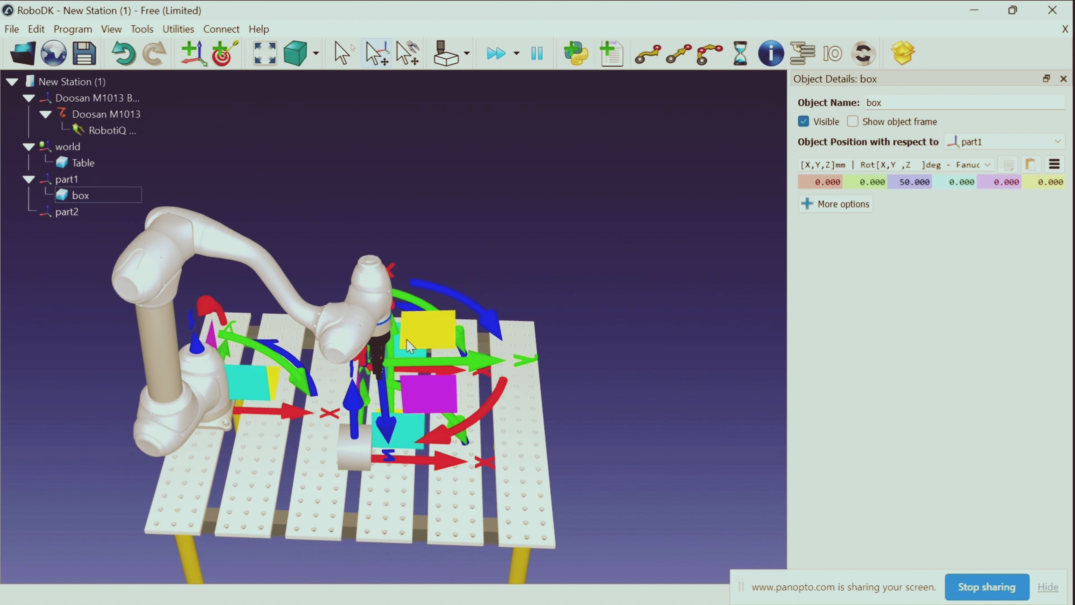
pyautogui.moveTo(406, 340)
pyautogui.keyDown('alt'); pyautogui.mouseDown()
pyautogui.moveTo(423, 346)
pyautogui.moveTo(389, 339)
pyautogui.moveTo(393, 347)
pyautogui.mouseUp(); pyautogui.keyUp('alt')
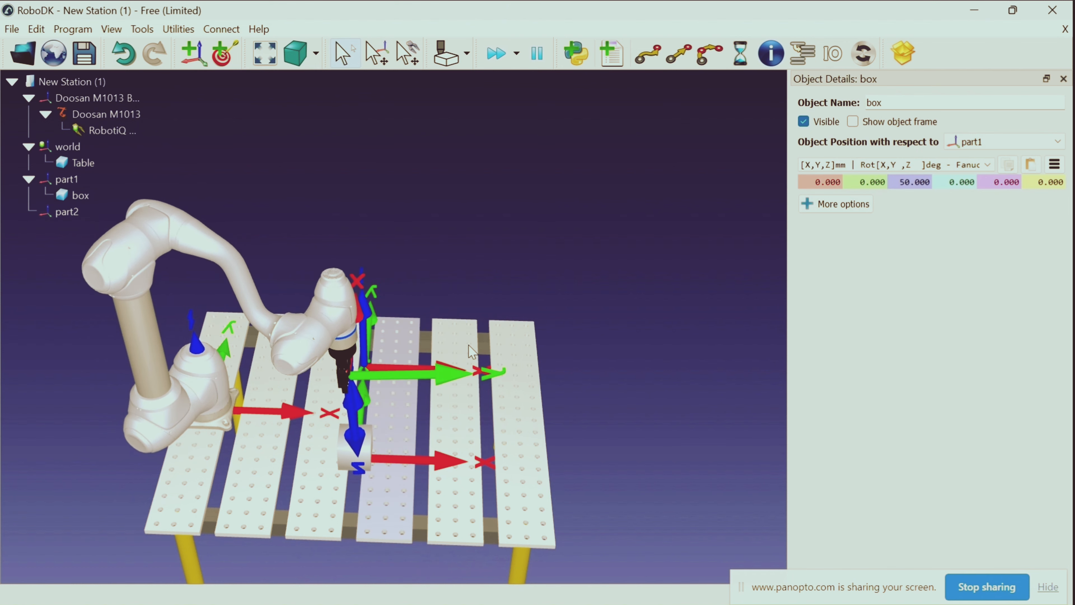
# Move the gripper sideways towards the box in its tool XY plane and refine its position from a top view
pyautogui.moveTo(594, 318); pyautogui.dragTo(472, 363, button='right')
pyautogui.scroll(1, 472, 364)
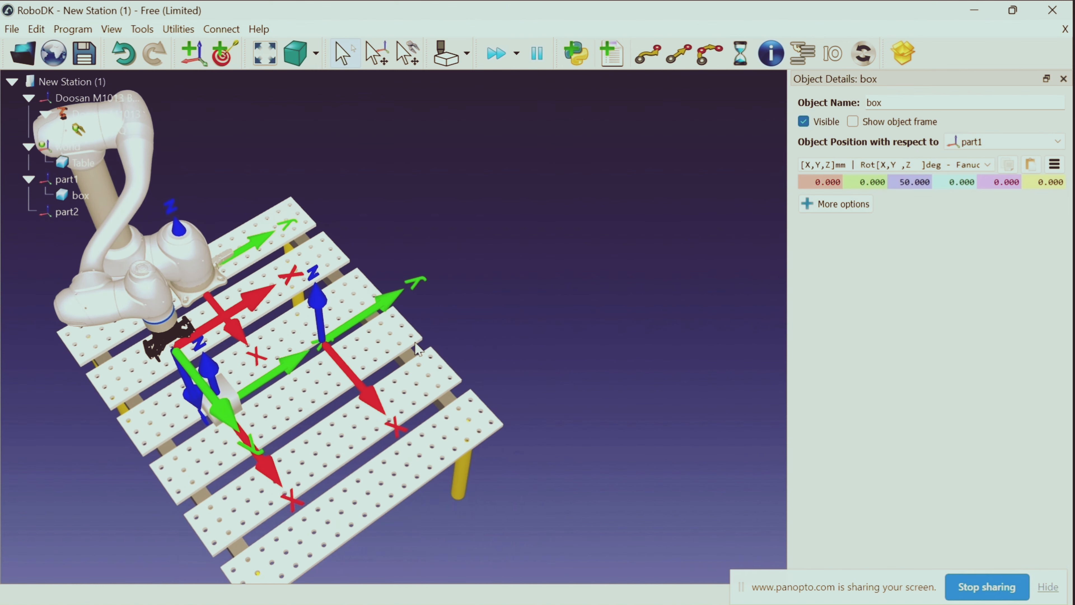
pyautogui.press('alt')
pyautogui.keyDown('alt'); pyautogui.moveTo(219, 346); pyautogui.dragTo(237, 340); pyautogui.keyUp('alt')
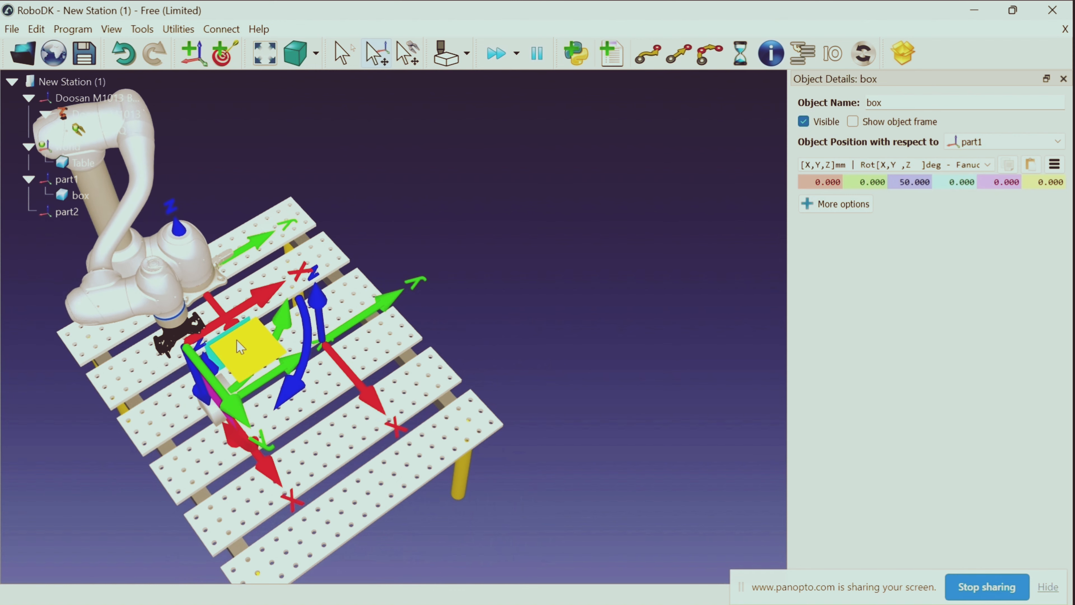
pyautogui.moveTo(92, 414); pyautogui.dragTo(220, 462, button='right')
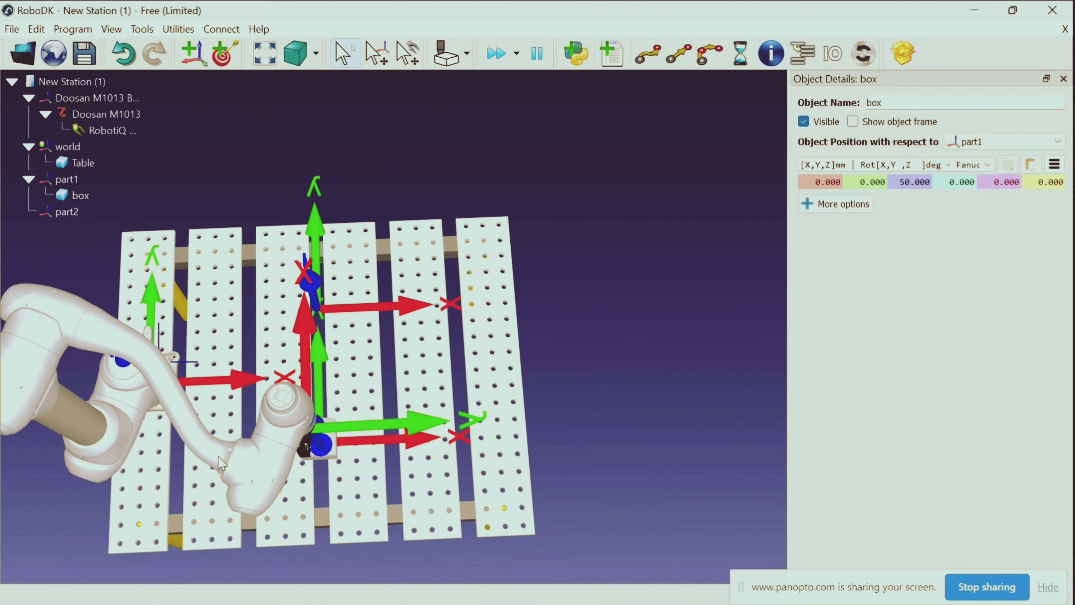
pyautogui.press('alt')
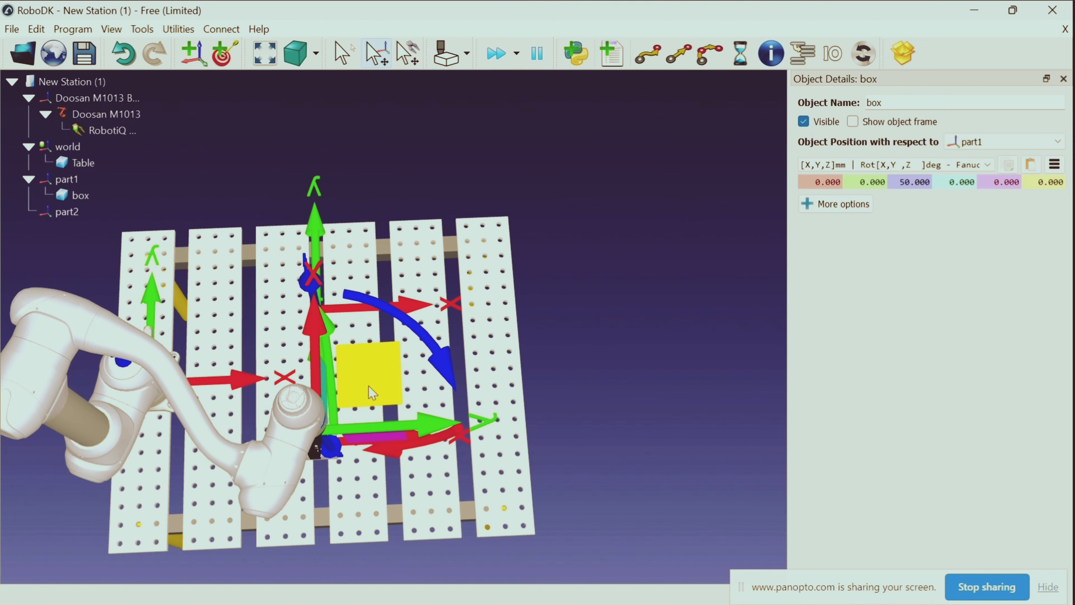
pyautogui.moveTo(615, 365); pyautogui.dragTo(451, 308, button='right')
pyautogui.press('alt')
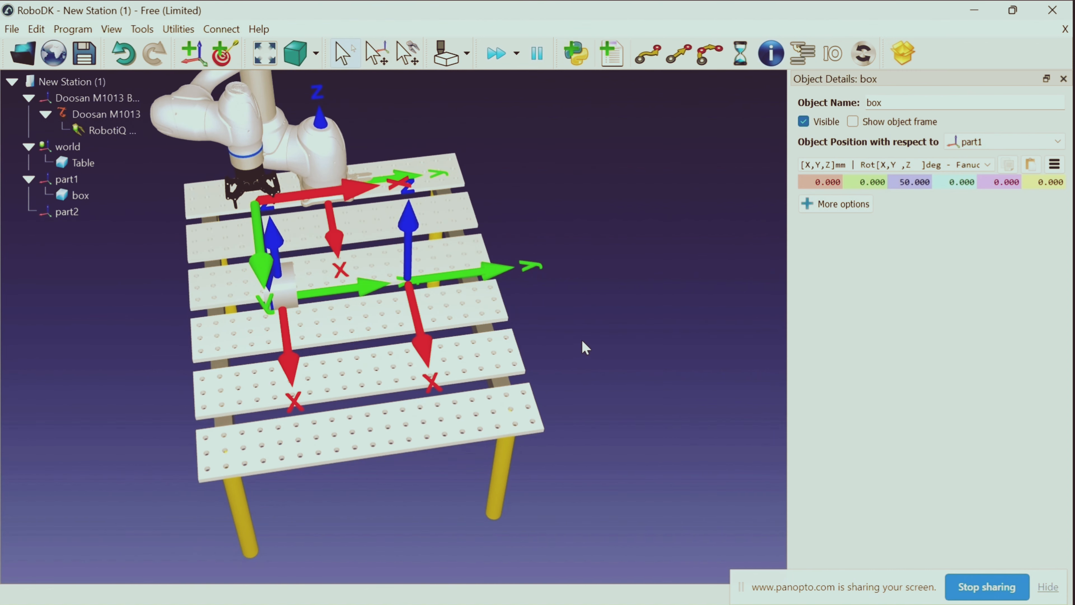
# Correct the gripper's distance from the robot base so it lines up with the box in side view
pyautogui.moveTo(5, 355); pyautogui.dragTo(208, 419, button='right')
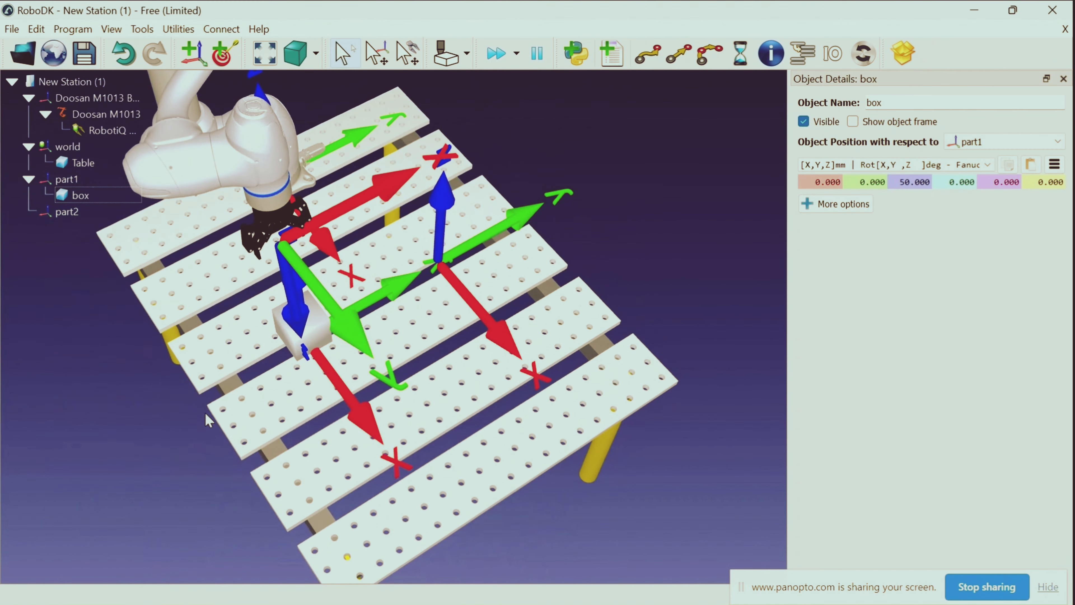
pyautogui.press('alt')
pyautogui.keyDown('alt'); pyautogui.moveTo(377, 252); pyautogui.dragTo(391, 275); pyautogui.keyUp('alt')
pyautogui.moveTo(83, 414); pyautogui.dragTo(230, 395, button='right')
pyautogui.press('alt')
pyautogui.keyDown('alt'); pyautogui.moveTo(473, 203); pyautogui.dragTo(427, 236); pyautogui.keyUp('alt')
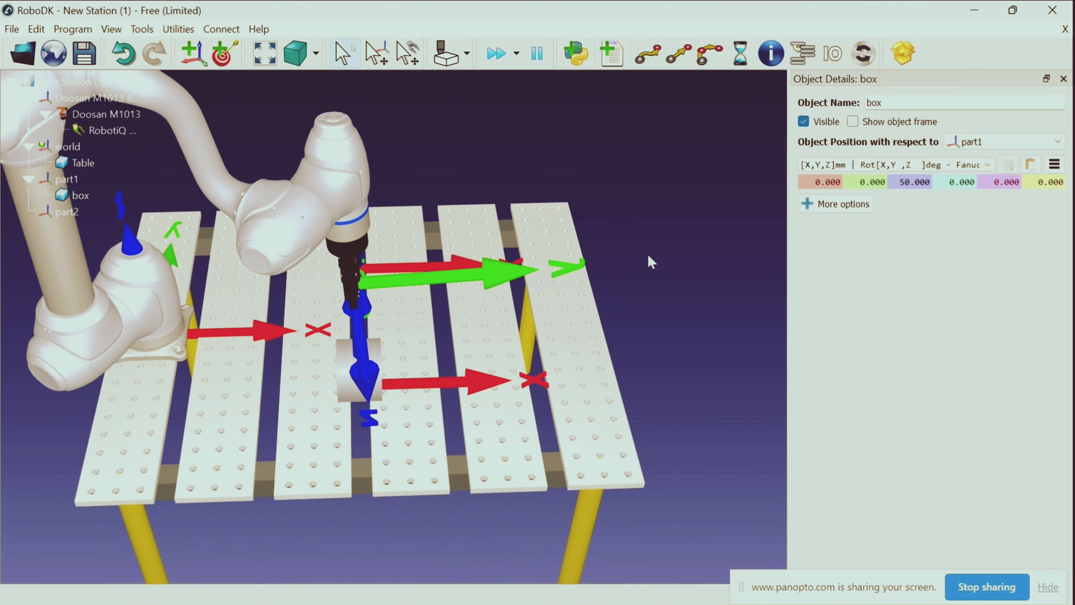
# Move the gripper sideways in its tool XY plane towards the box, and pull it slightly back towards the robot base
pyautogui.moveTo(648, 256); pyautogui.dragTo(448, 333, button='right')
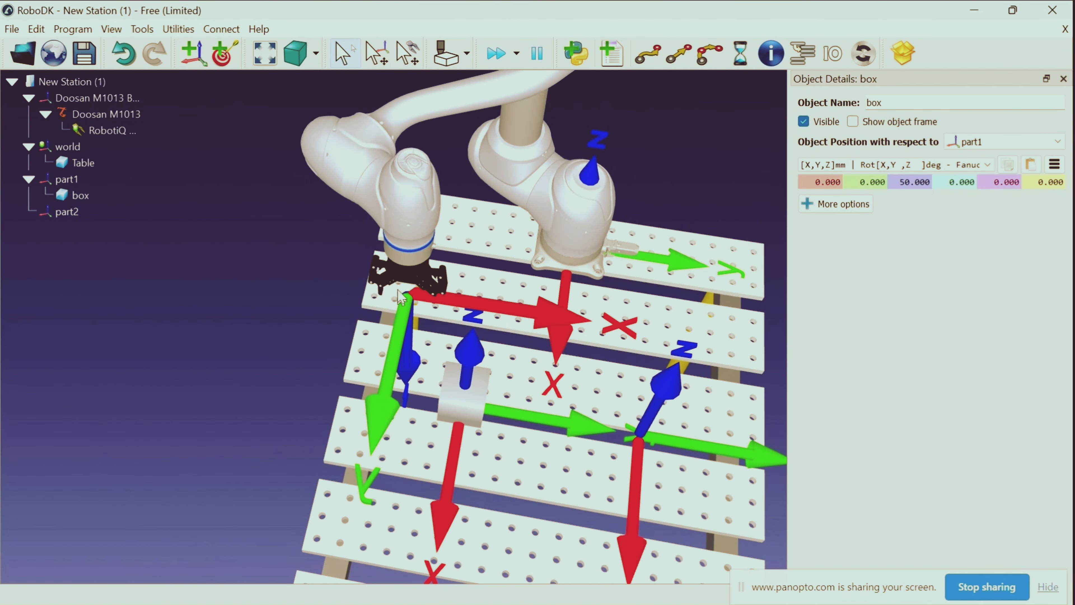
pyautogui.press('alt')
pyautogui.keyDown('alt'); pyautogui.moveTo(493, 367); pyautogui.dragTo(522, 402); pyautogui.keyUp('alt')
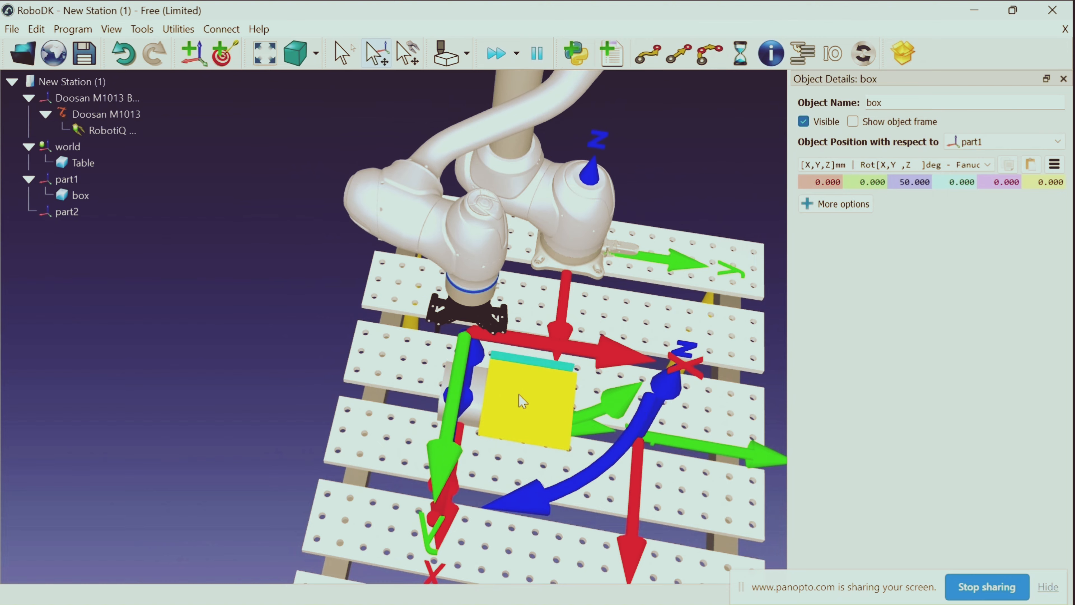
pyautogui.moveTo(201, 327); pyautogui.dragTo(395, 297, button='right')
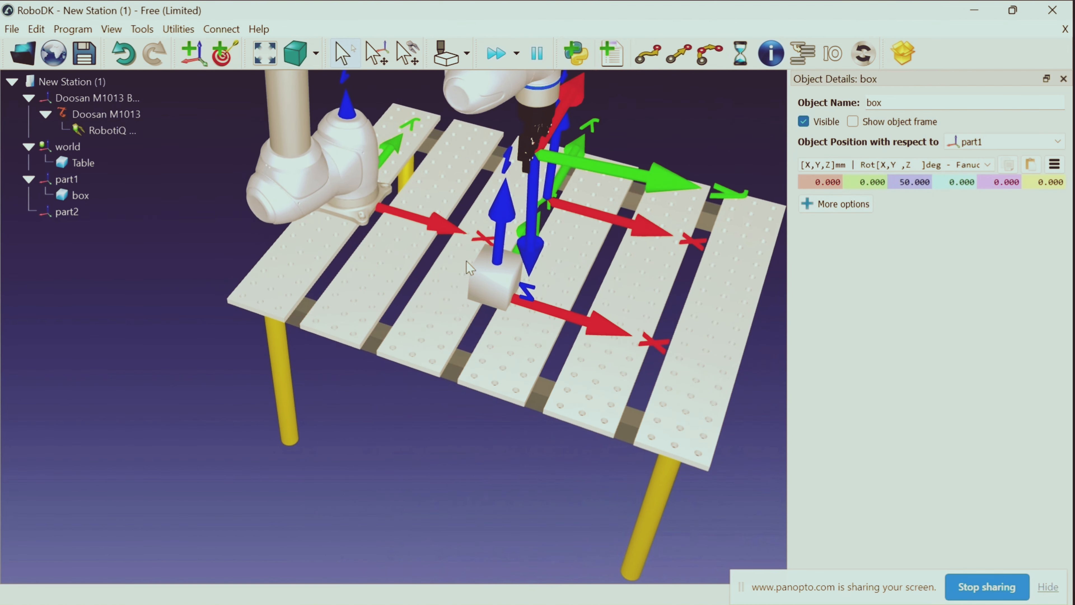
pyautogui.press('alt')
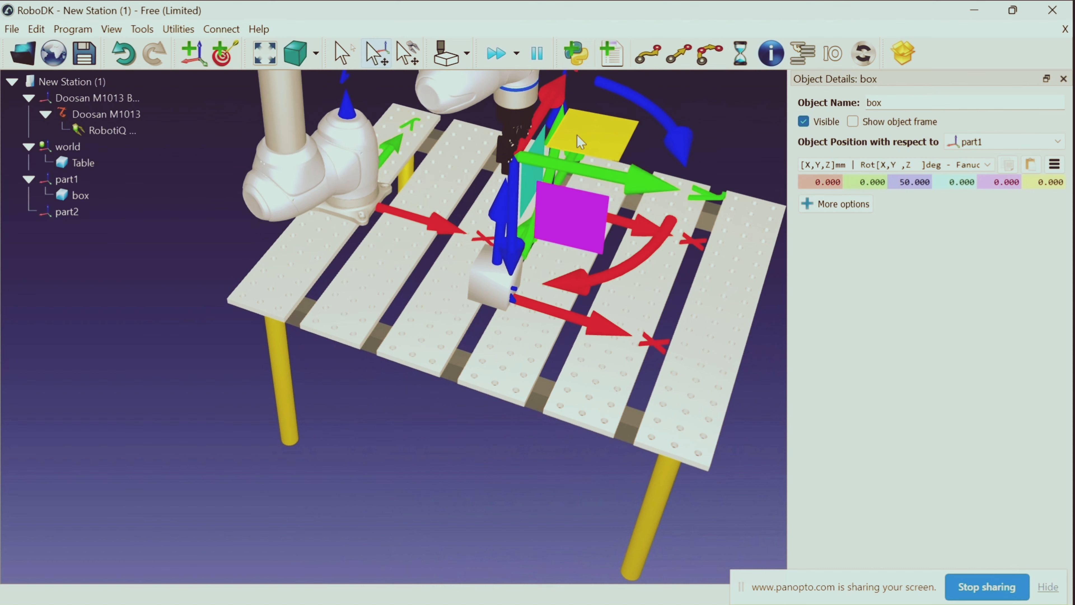
pyautogui.keyDown('alt'); pyautogui.moveTo(577, 135); pyautogui.dragTo(547, 138); pyautogui.keyUp('alt')
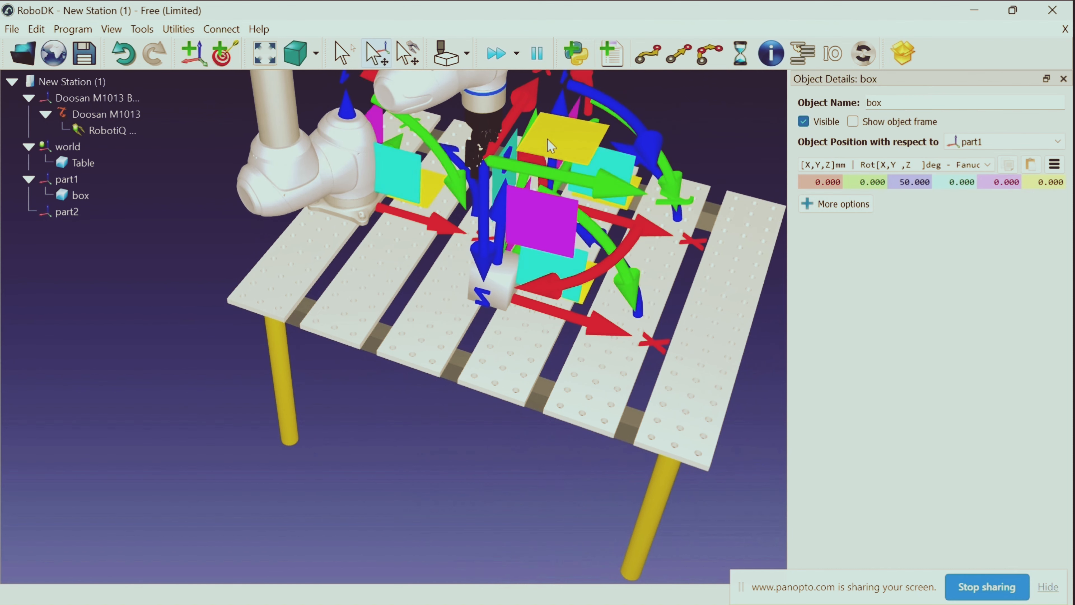
# Move the gripper outward from the robot base until it sits directly over the box
pyautogui.moveTo(389, 257); pyautogui.dragTo(290, 322, button='right')
pyautogui.press('alt')
pyautogui.keyDown('alt'); pyautogui.moveTo(465, 285); pyautogui.dragTo(483, 363); pyautogui.keyUp('alt')
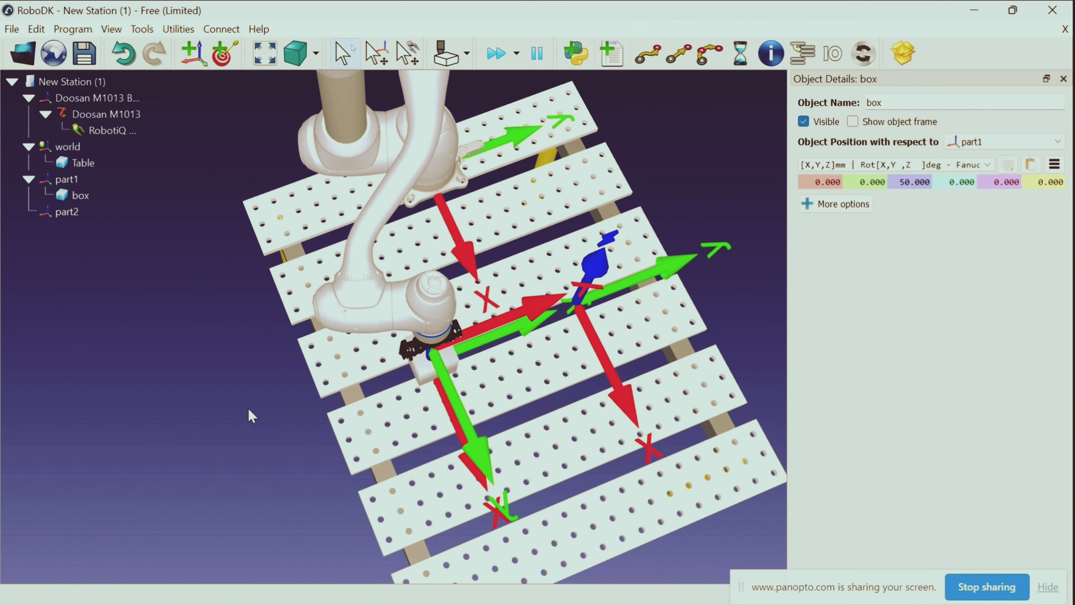
# Nudge the part1 frame with its box slightly sideways to centre the box beneath the gripper fingers
pyautogui.moveTo(248, 409); pyautogui.dragTo(314, 354)
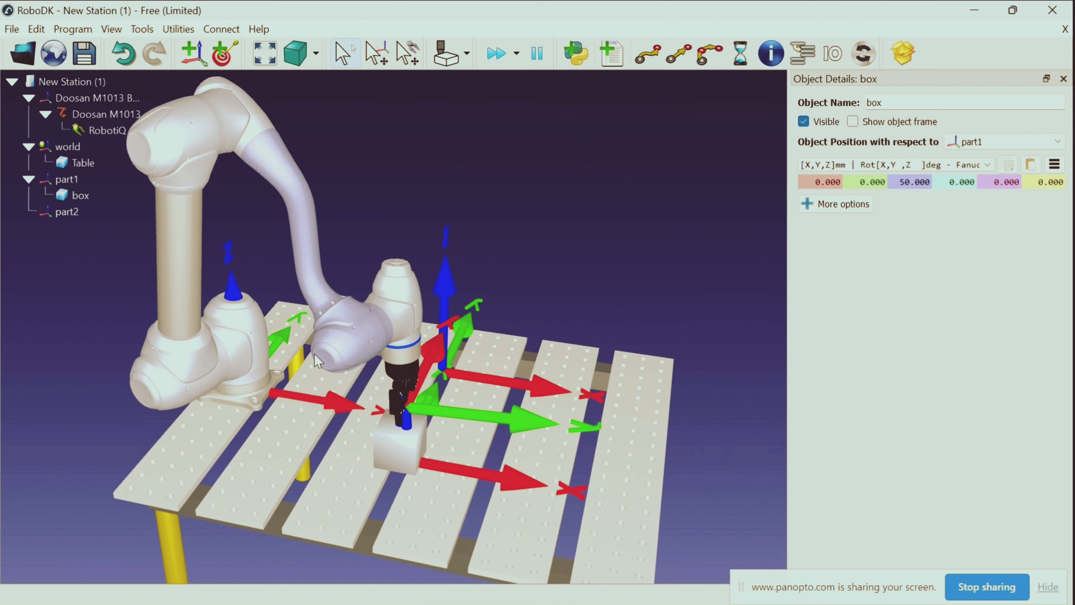
pyautogui.moveTo(608, 239); pyautogui.dragTo(437, 186)
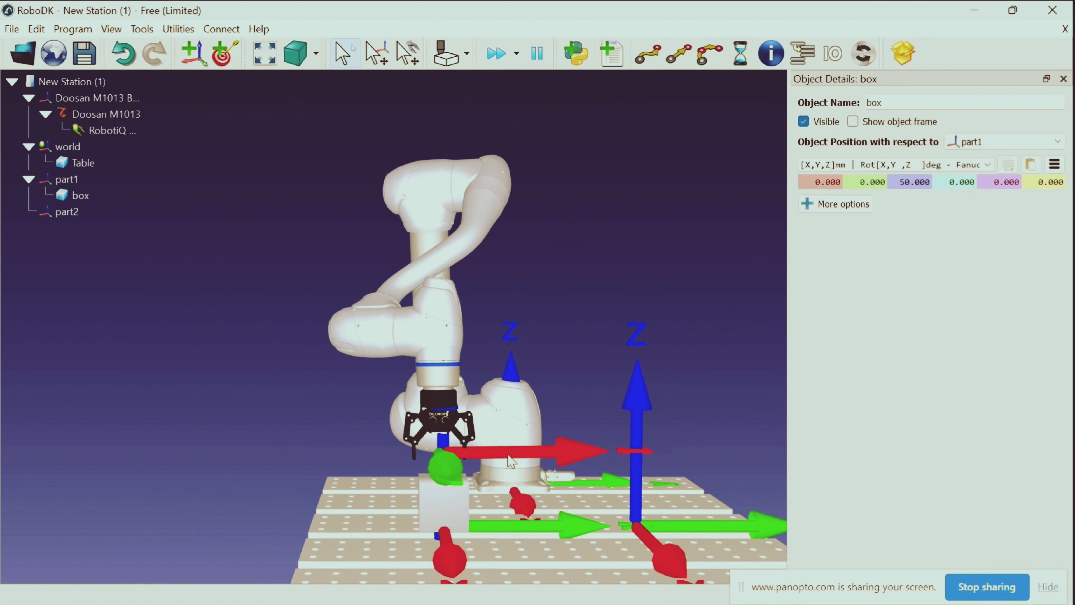
pyautogui.press('alt')
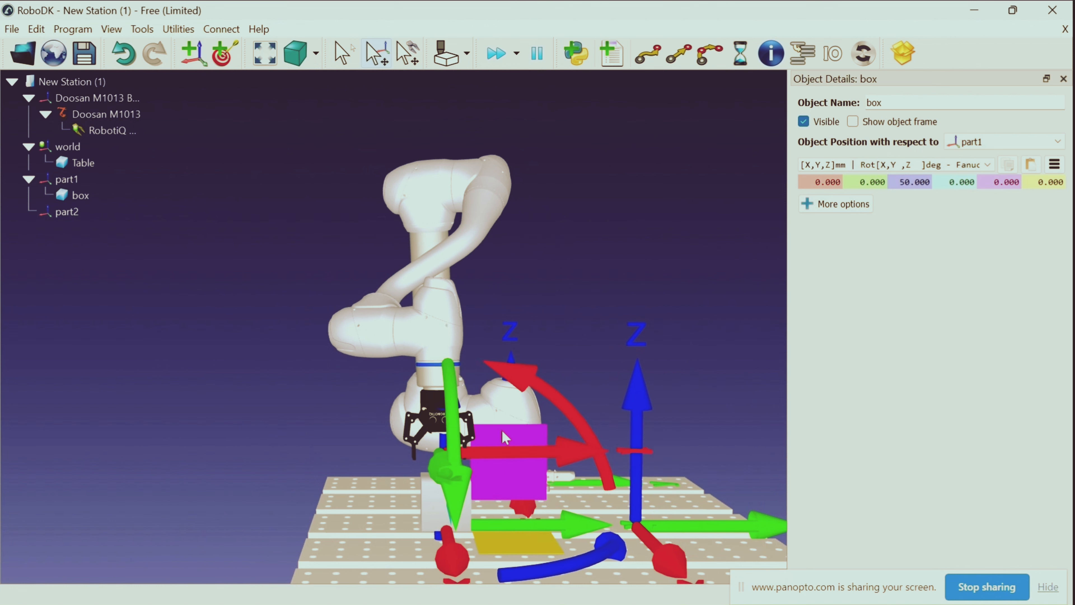
pyautogui.keyDown('alt'); pyautogui.moveTo(484, 493); pyautogui.dragTo(488, 502); pyautogui.keyUp('alt')
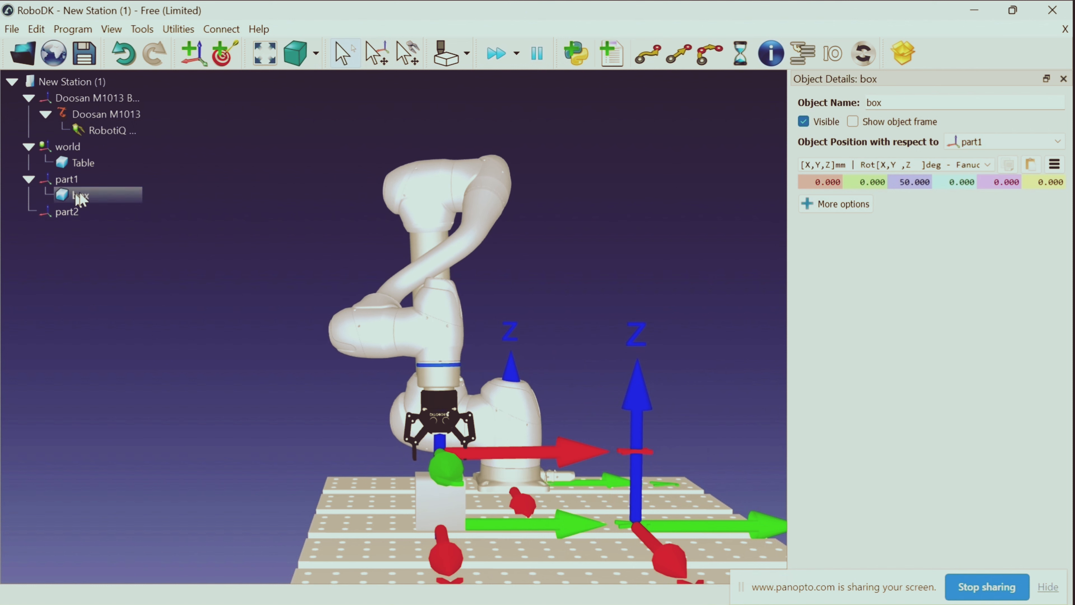
# Use Get with Robot on the box with the Doosan M1013 to bring the gripper onto it
pyautogui.click(84, 197)
pyautogui.rightClick(86, 197)
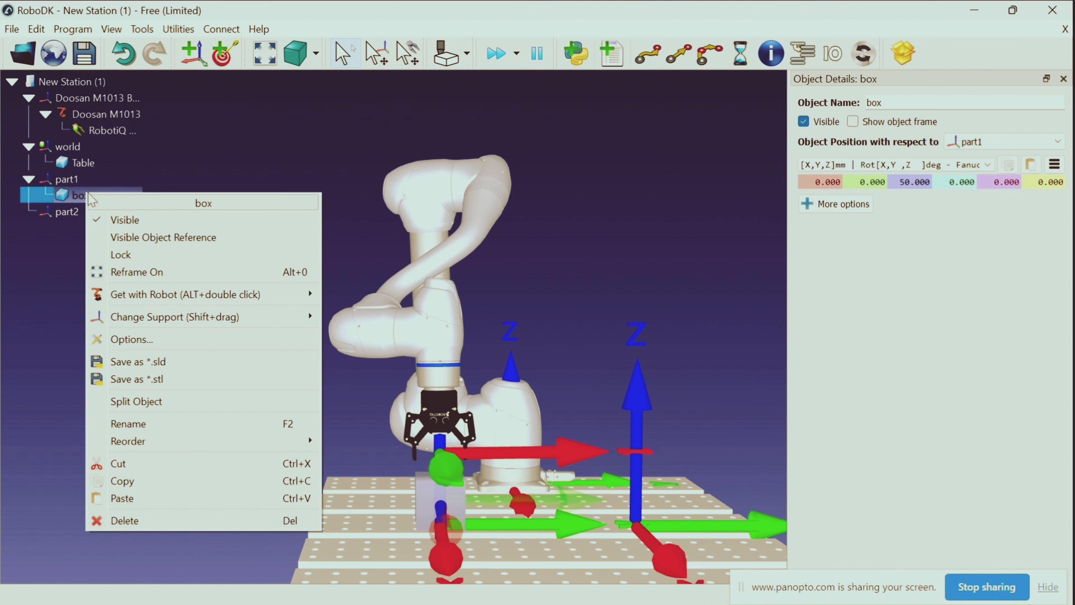
pyautogui.moveTo(193, 294)
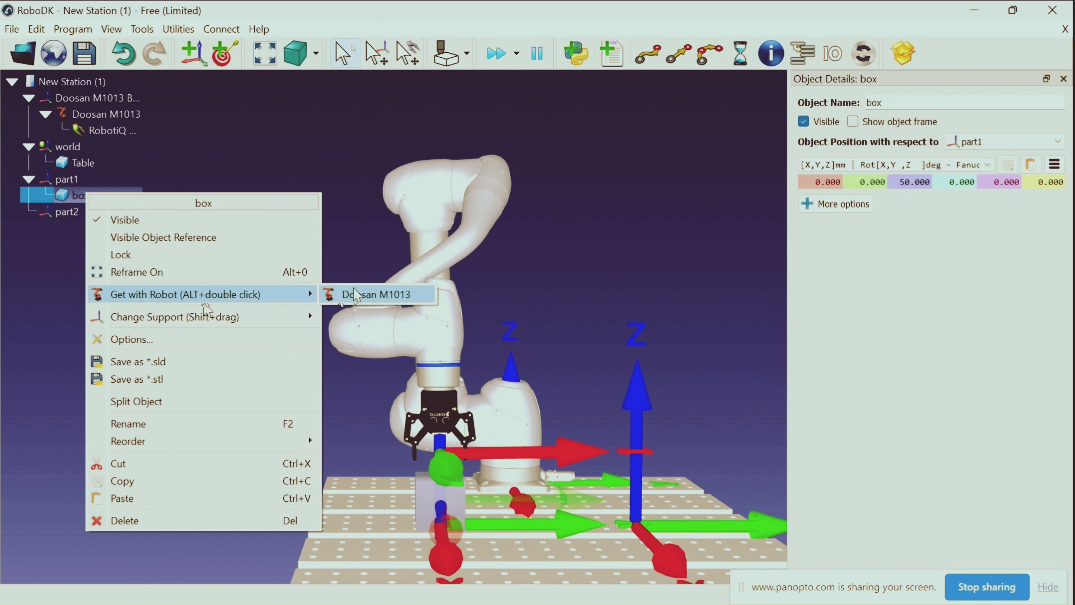
pyautogui.click(357, 297)
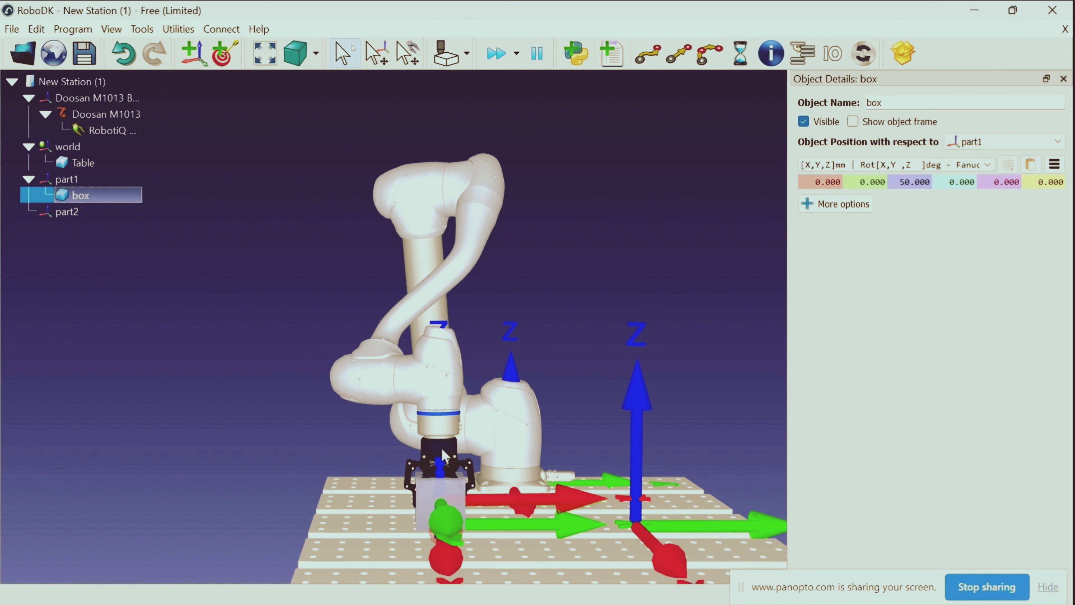
# Open the Doosan M1013 settings and set the tool frame's Z position relative to the world frame to 85 mm
pyautogui.rightClick(447, 370)
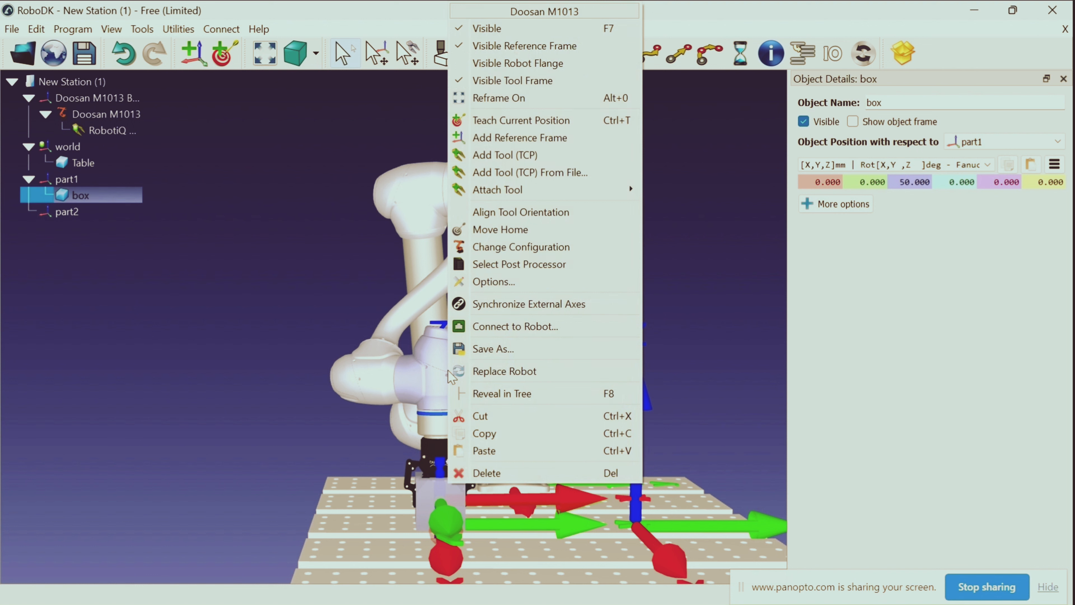
pyautogui.doubleClick(415, 365)
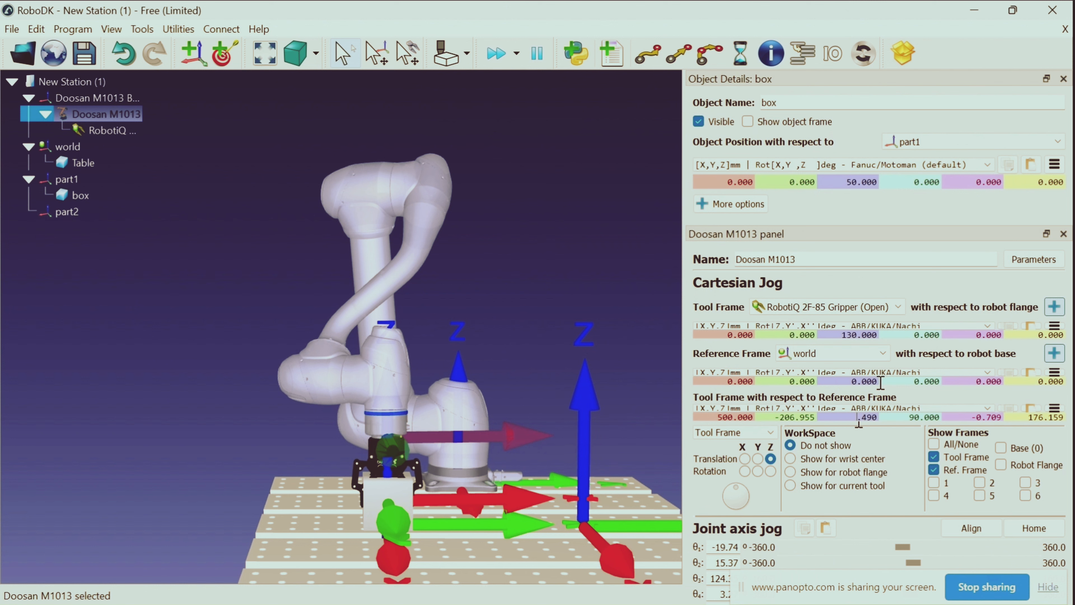
pyautogui.write('80')
pyautogui.press('Return')
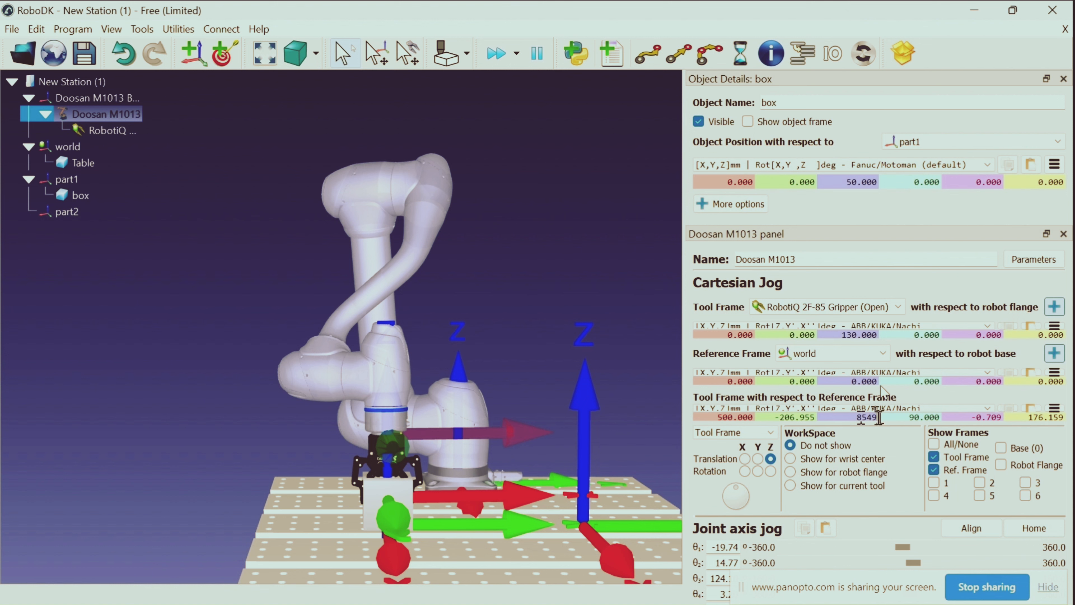
pyautogui.press('Return')
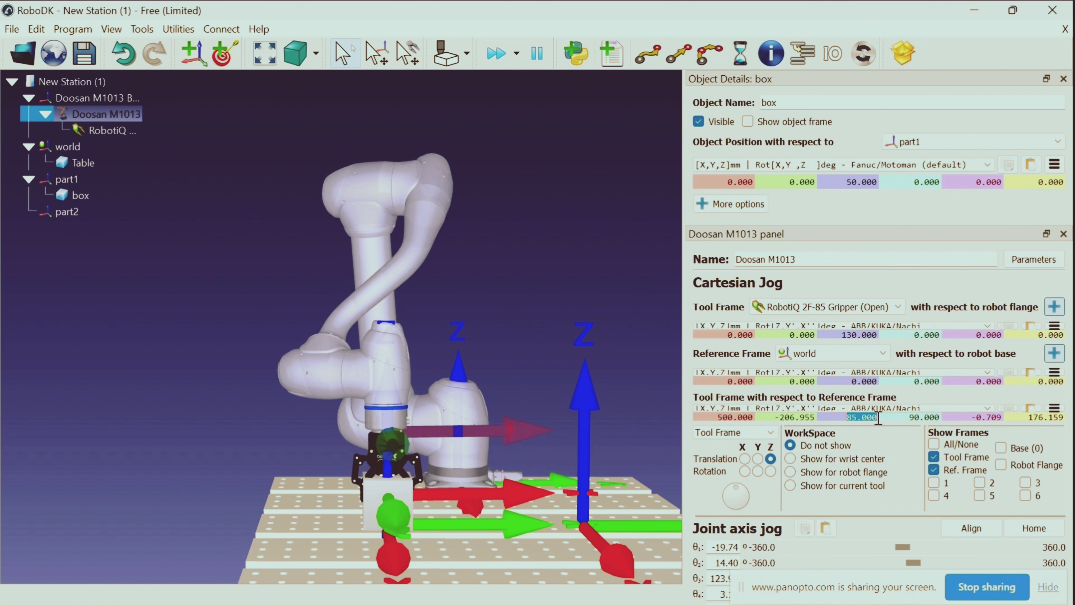
pyautogui.click(615, 311)
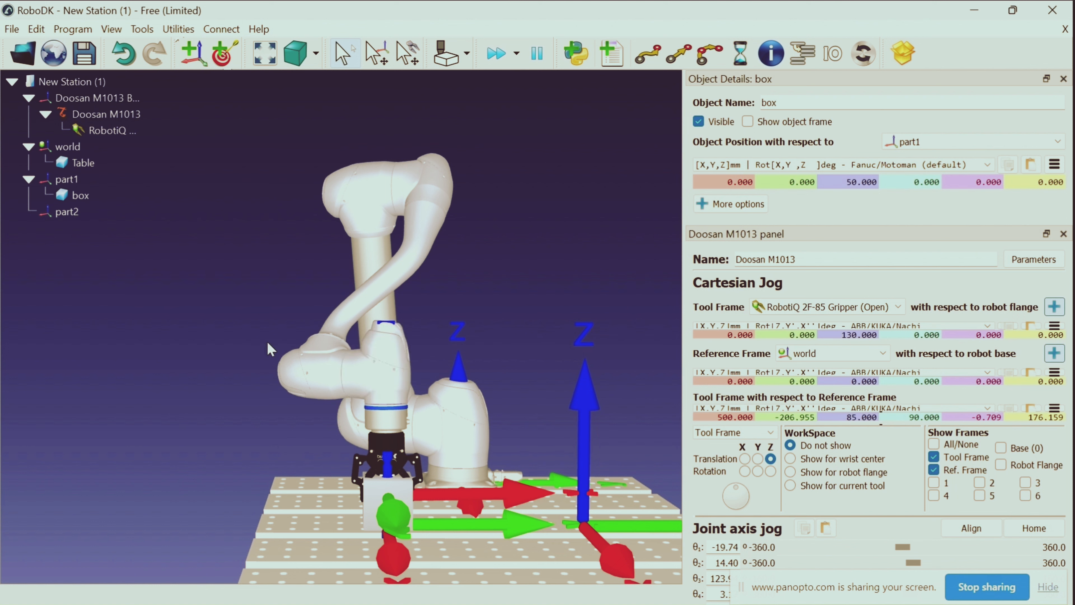
pyautogui.click(230, 56)
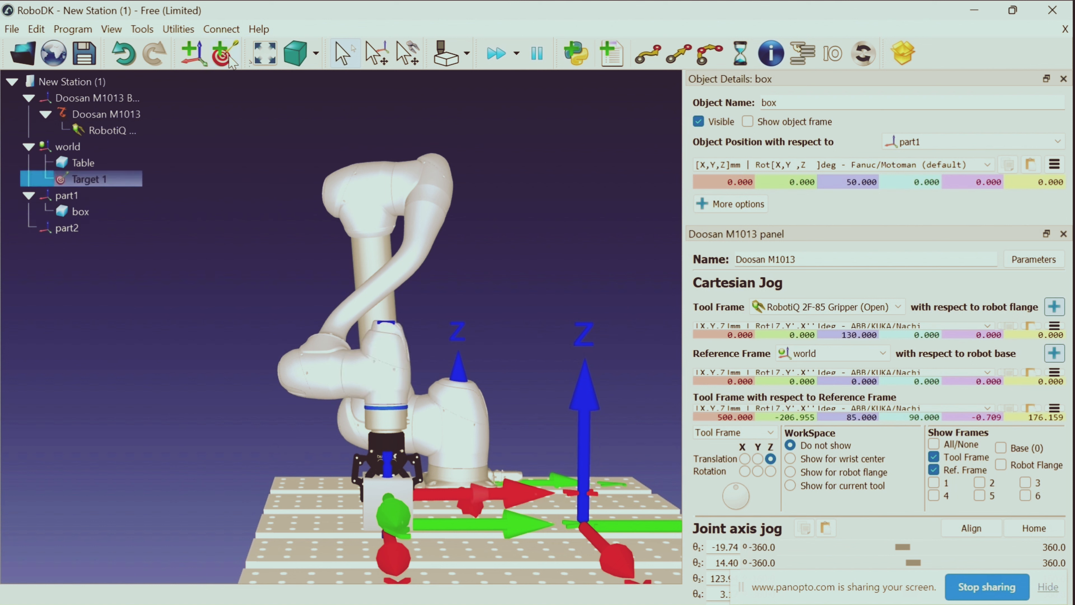
pyautogui.rightClick(120, 180)
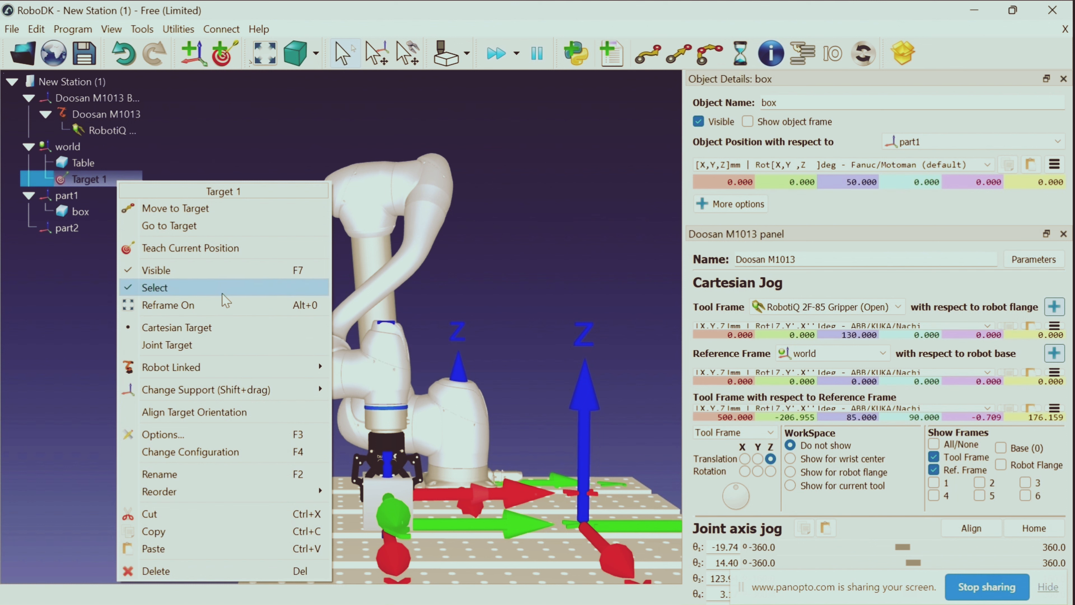
pyautogui.click(186, 571)
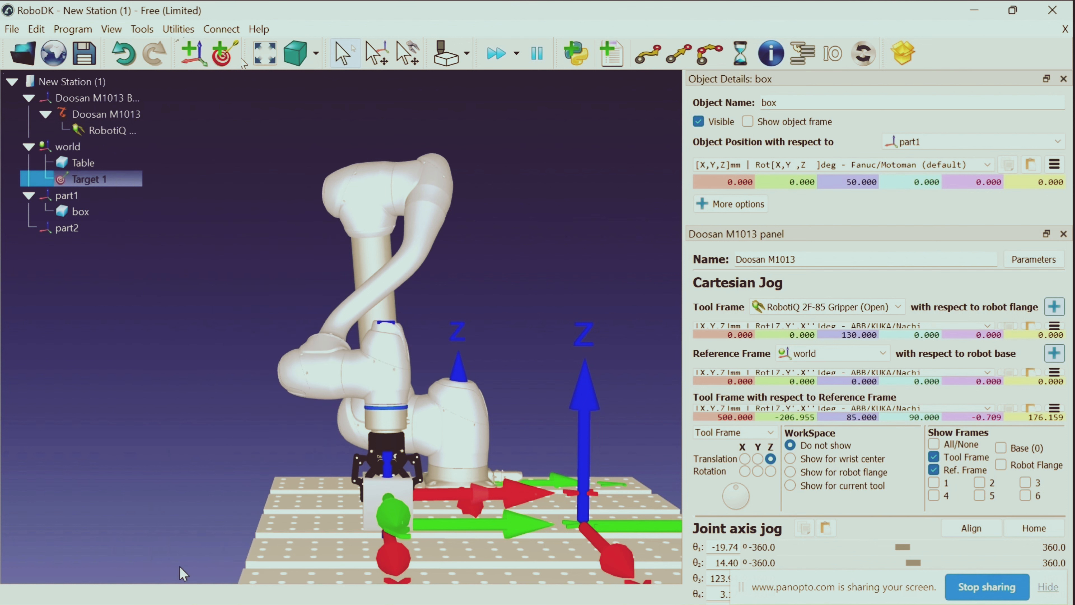
# Make part1 the active reference frame and add a target beneath it at the robot's current pose
pyautogui.rightClick(105, 180)
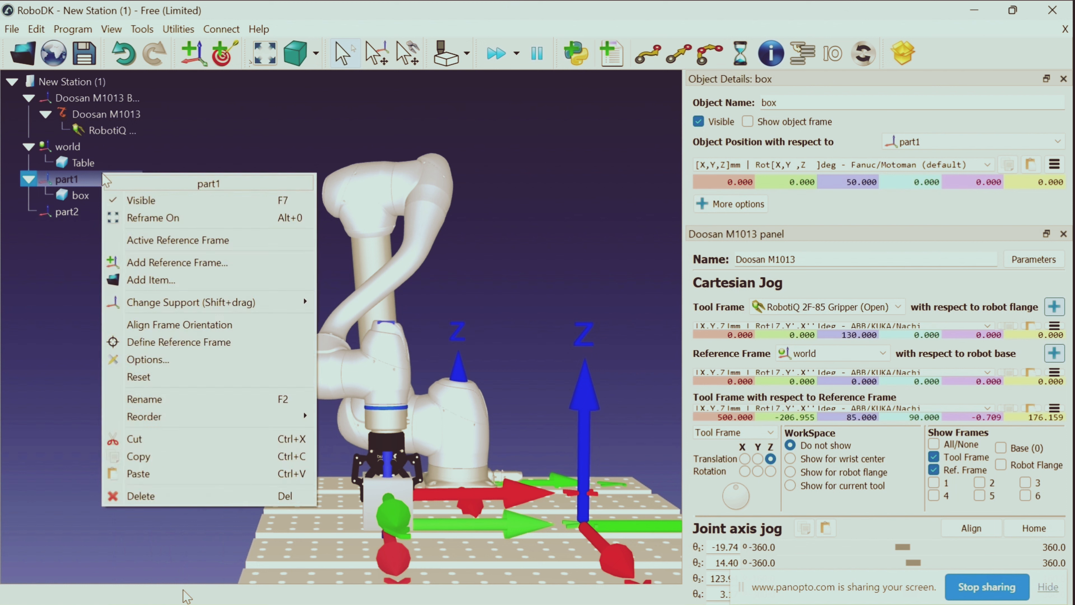
pyautogui.click(148, 243)
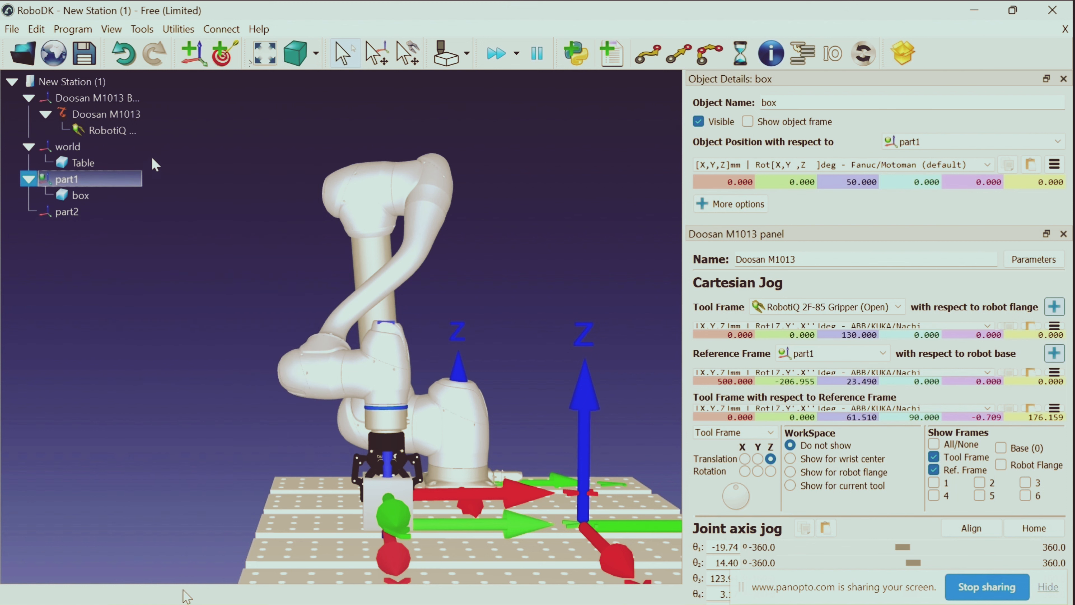
pyautogui.click(222, 53)
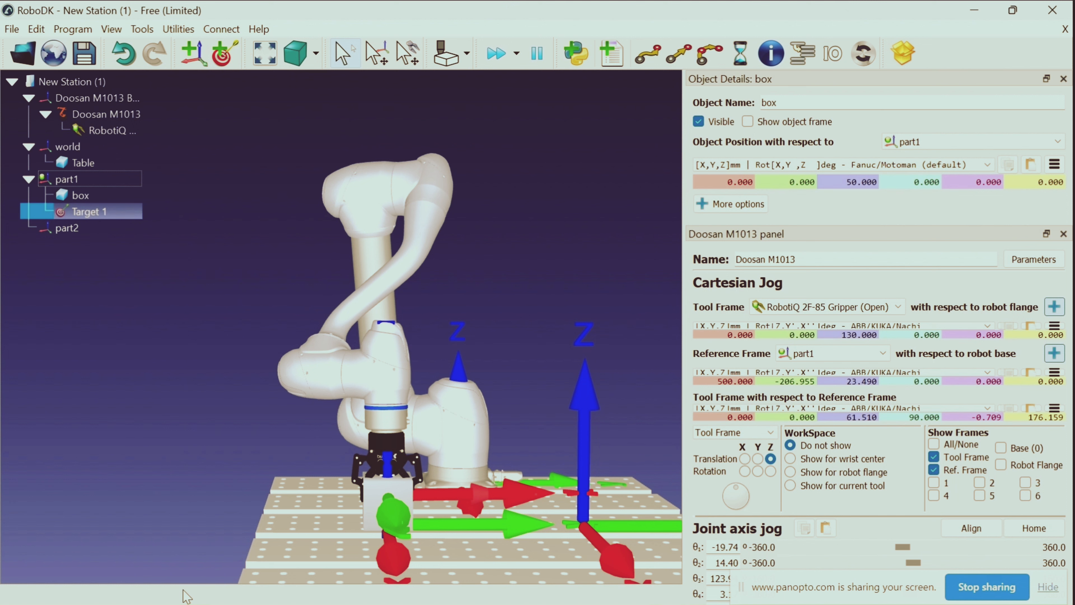
# Rename the new target under part1 as "pick part1"
pyautogui.rightClick(91, 214)
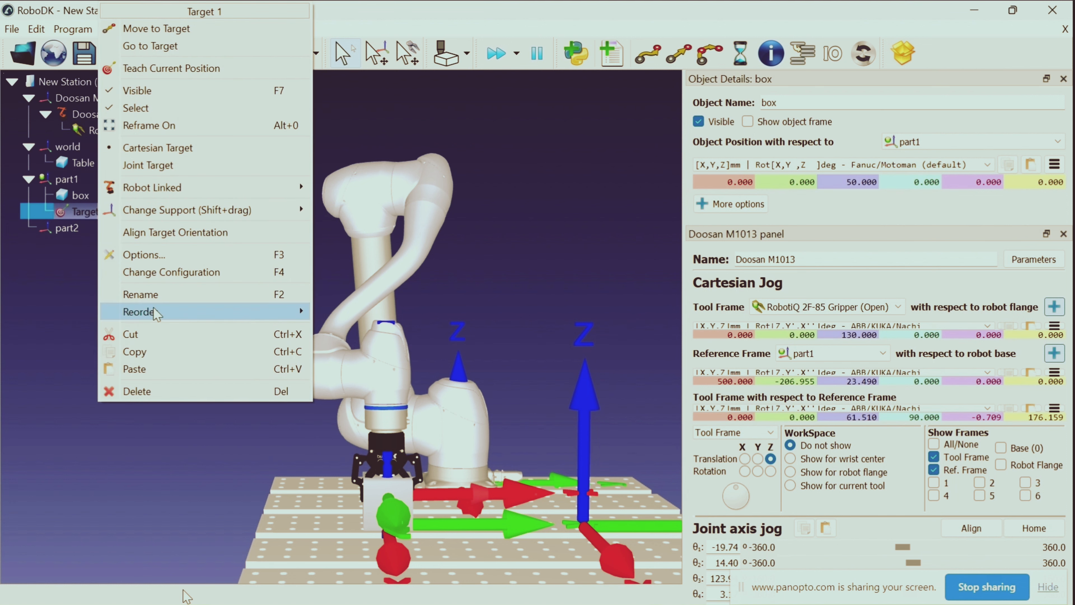
pyautogui.click(163, 293)
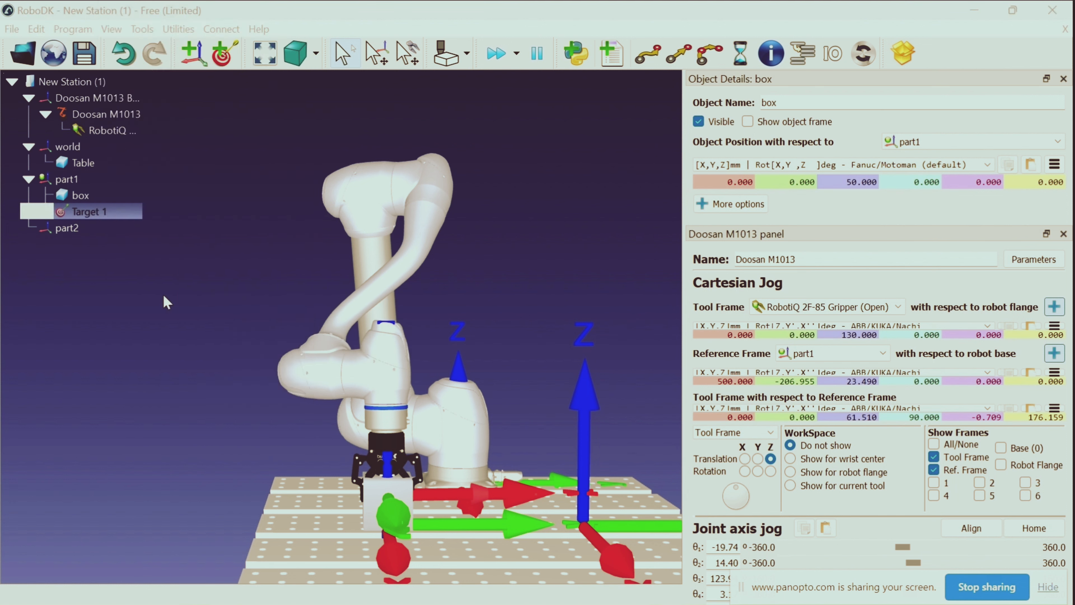
pyautogui.press('BackSpace')
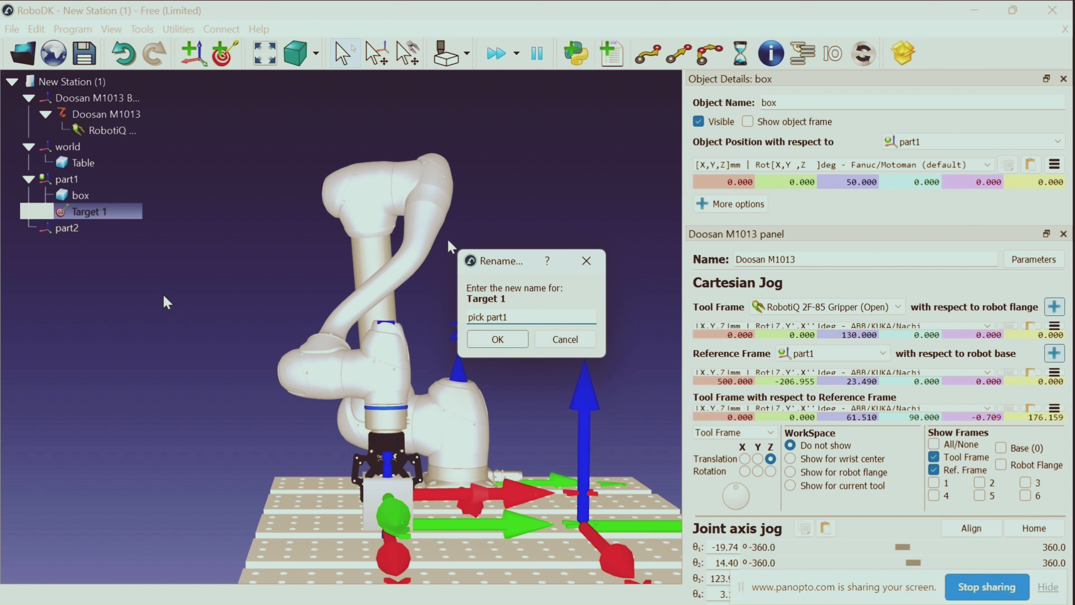
pyautogui.press('Return')
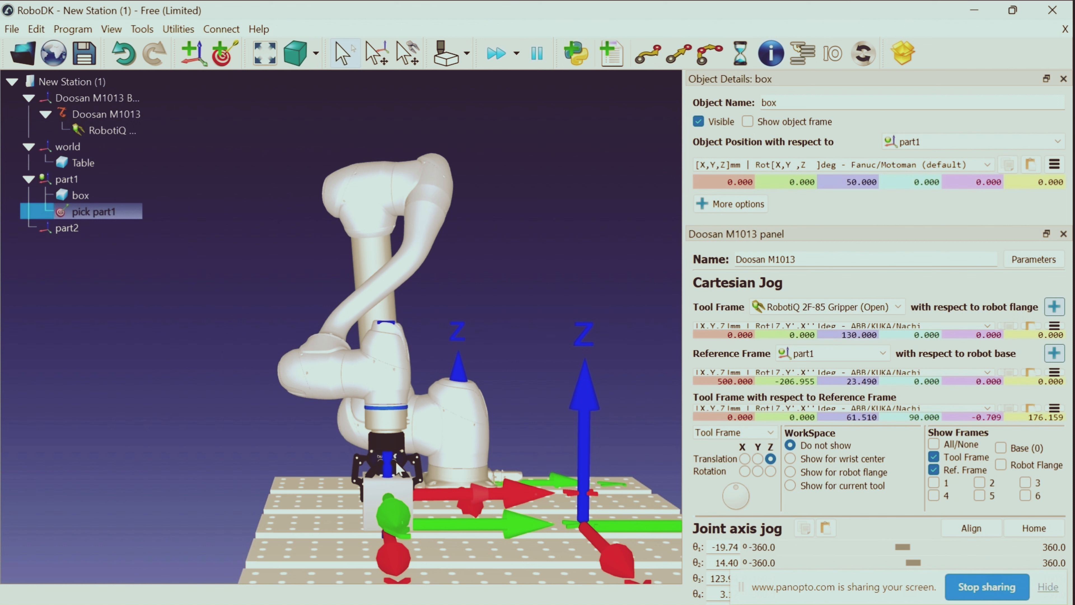
# Close the object details of the box and the Doosan M1013 settings
pyautogui.click(389, 383)
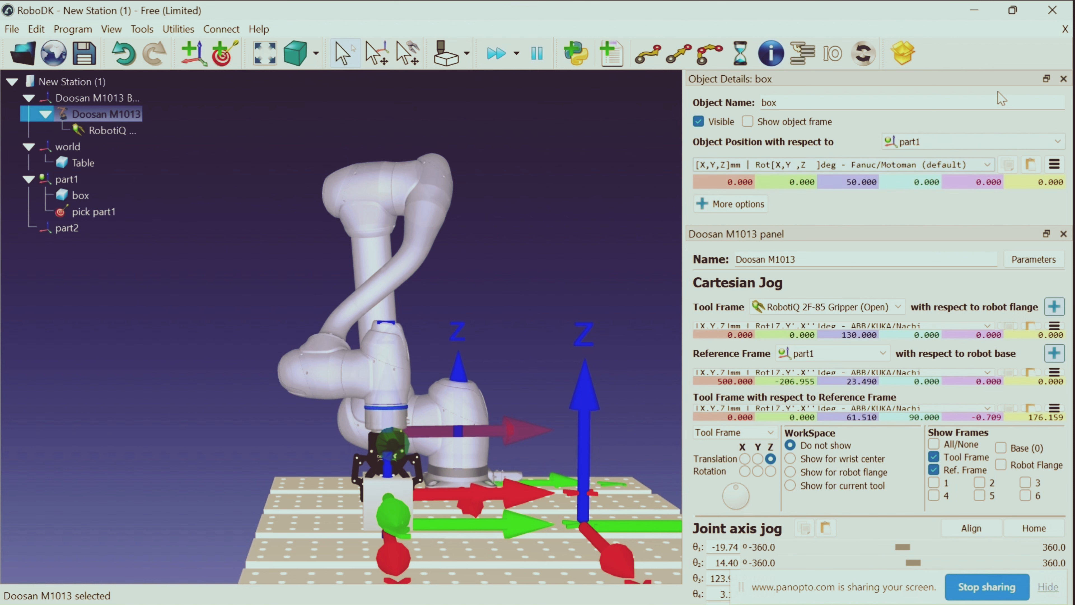
pyautogui.click(1064, 79)
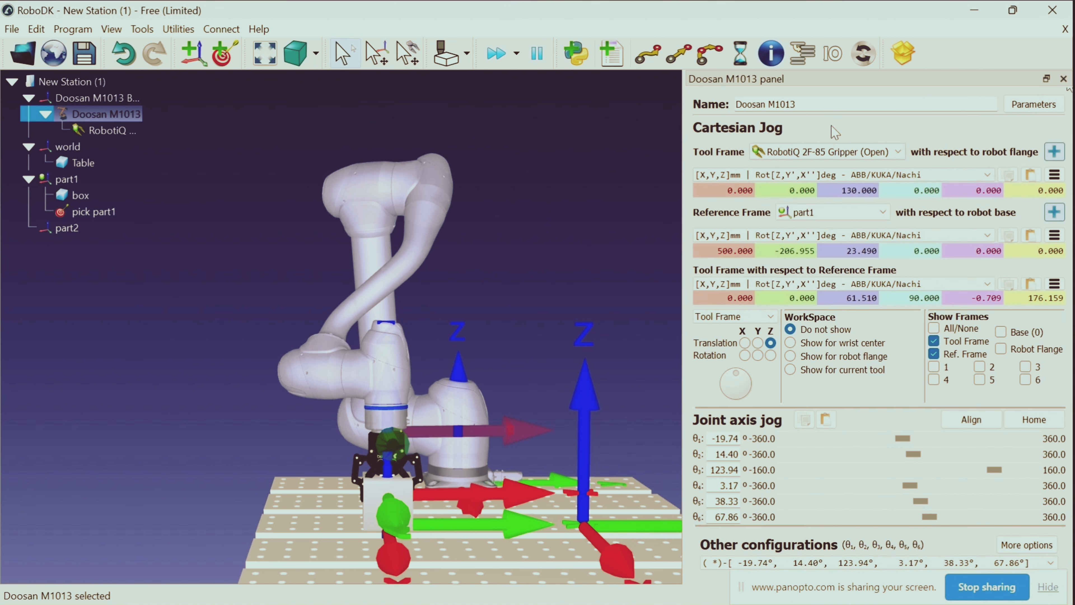
pyautogui.click(1063, 79)
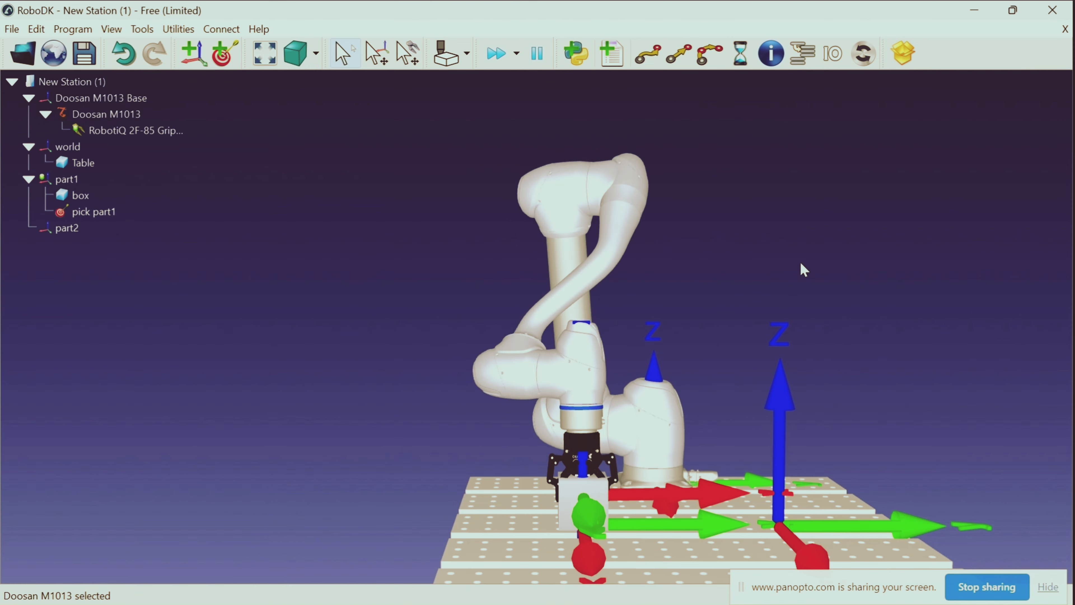
# Raise the Doosan M1013 gripper above the box by setting the tool frame's Z position relative to part1 to 250 mm
pyautogui.doubleClick(551, 378)
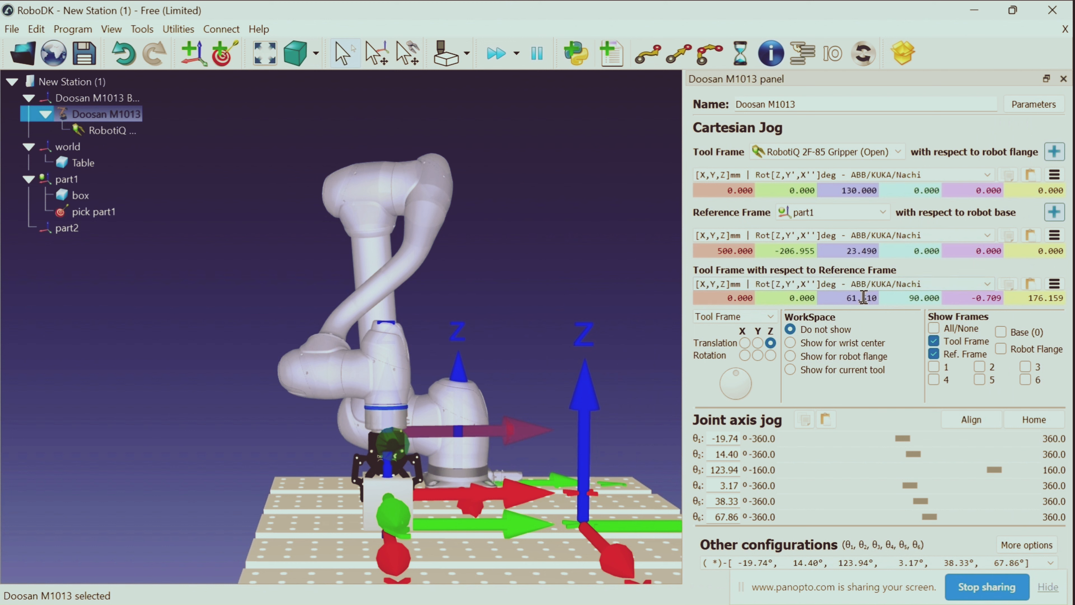
pyautogui.press('BackSpace')
pyautogui.press('BackSpace')
pyautogui.press('BackSpace')
pyautogui.write('250')
pyautogui.press('Return')
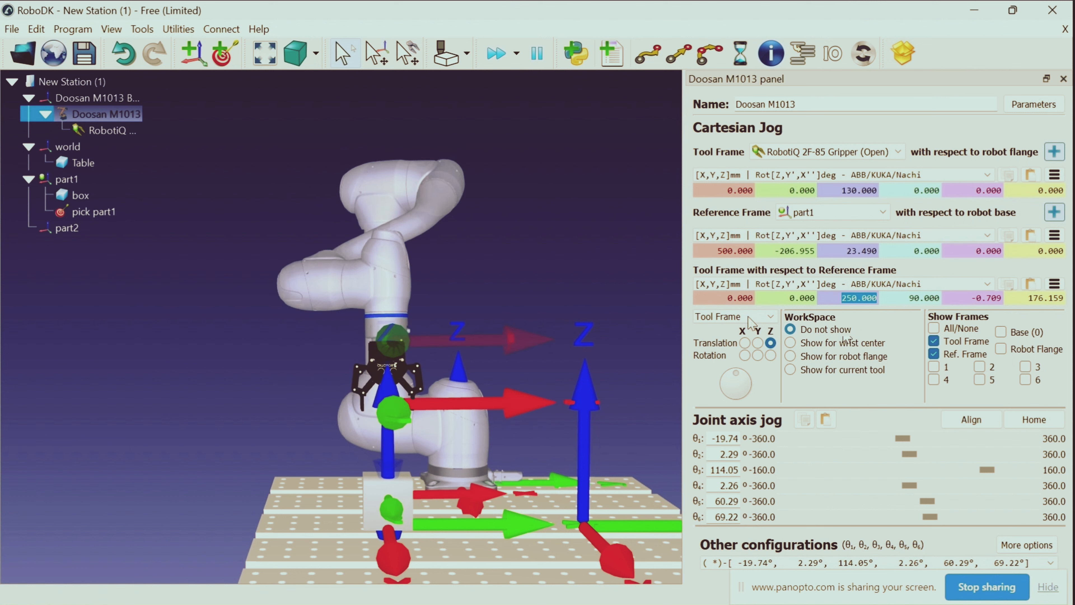
pyautogui.click(623, 219)
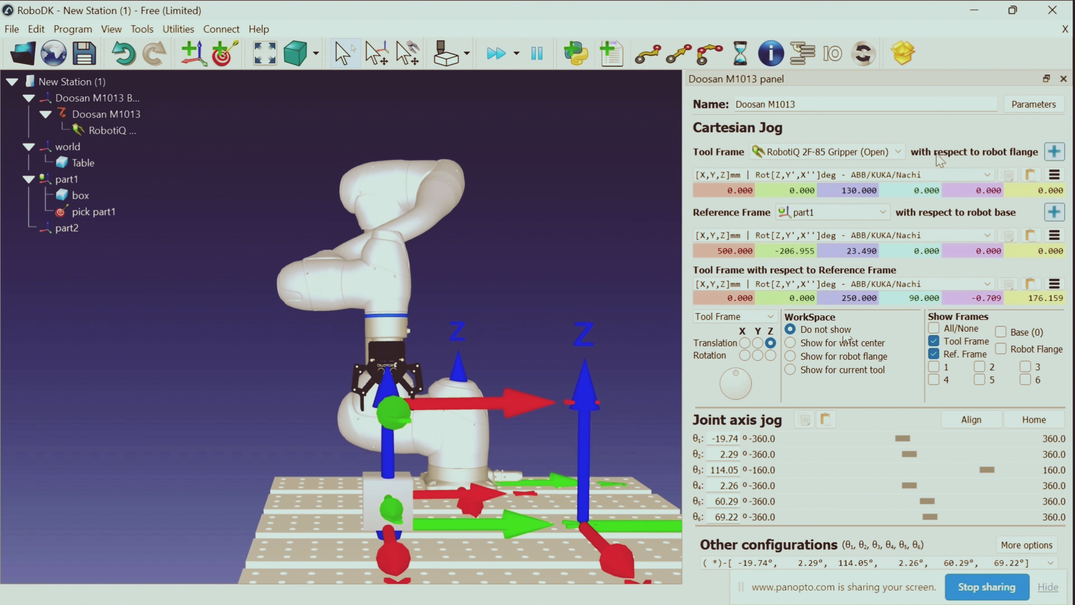
pyautogui.click(1063, 78)
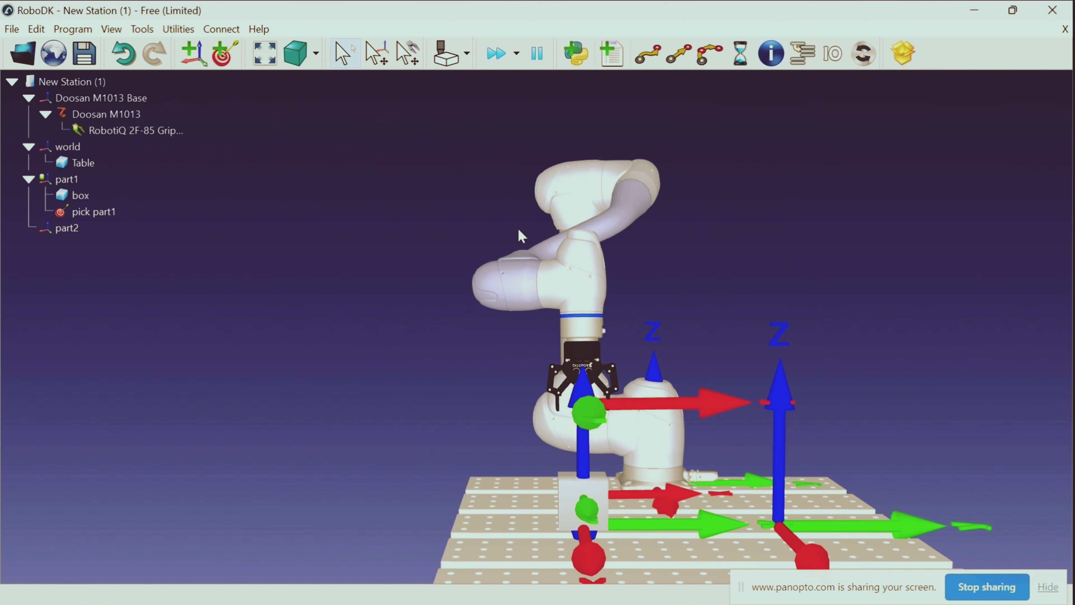
# Add a target under part1 at the raised robot pose and name it "App part1"
pyautogui.click(231, 58)
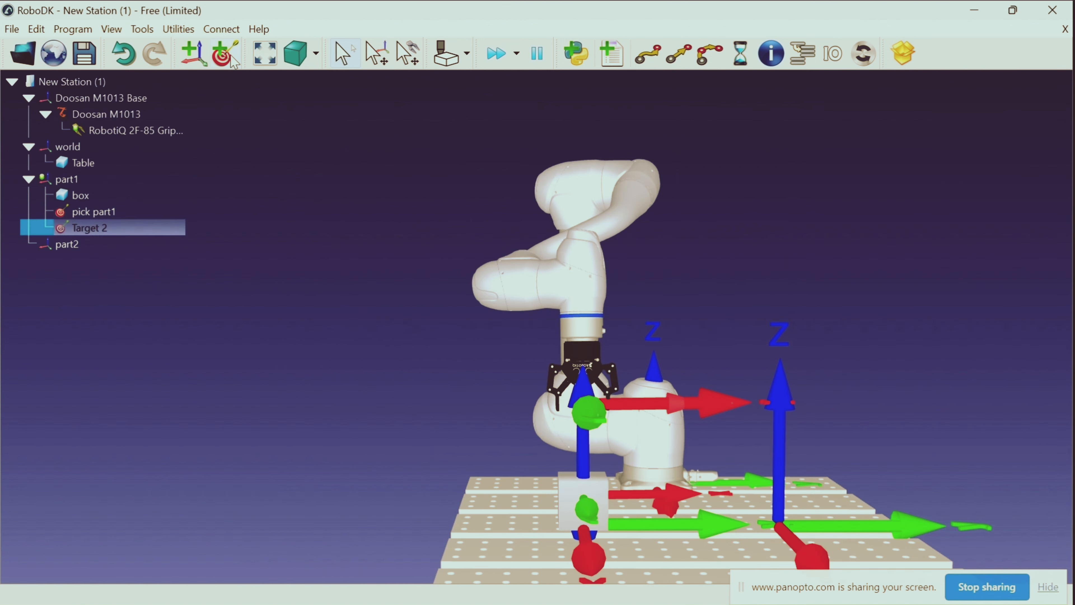
pyautogui.rightClick(128, 236)
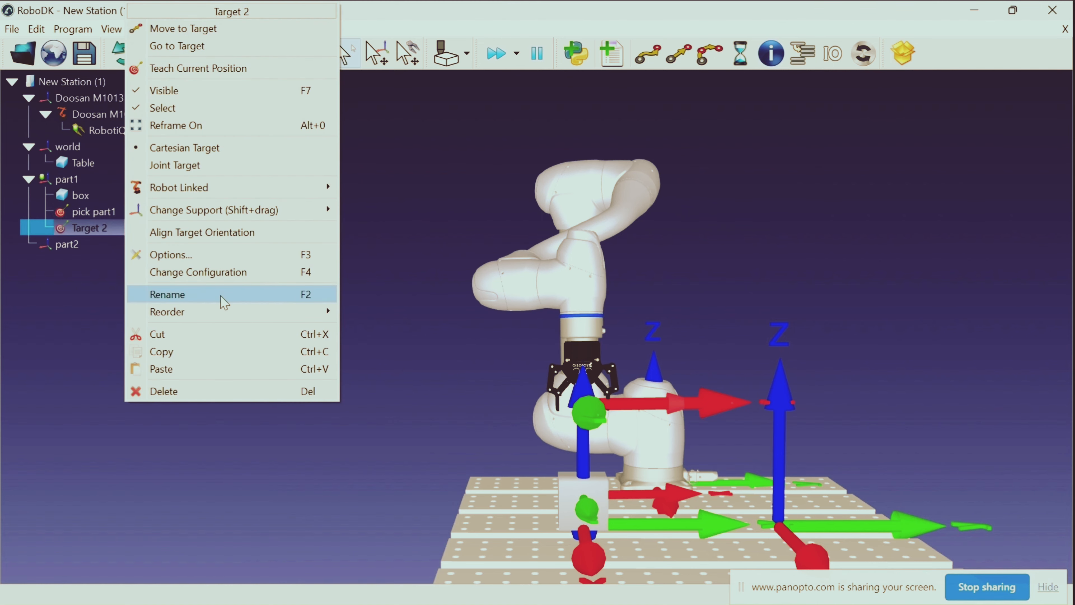
pyautogui.click(231, 290)
pyautogui.write('V')
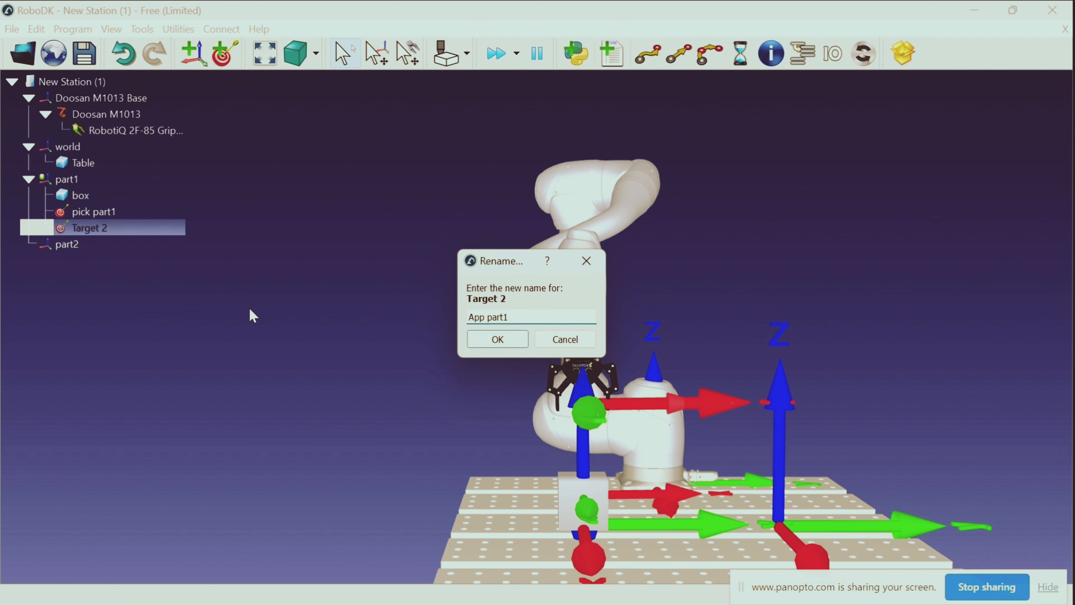
pyautogui.press('Return')
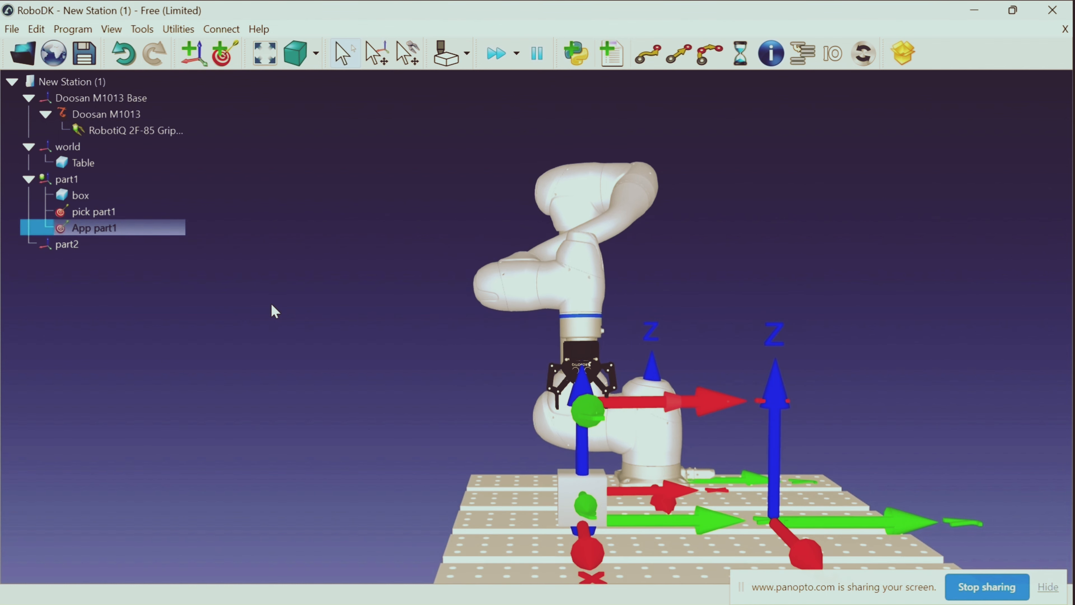
# Move the robot to the pick part1 target and back to App part1 to check both poses
pyautogui.doubleClick(110, 216)
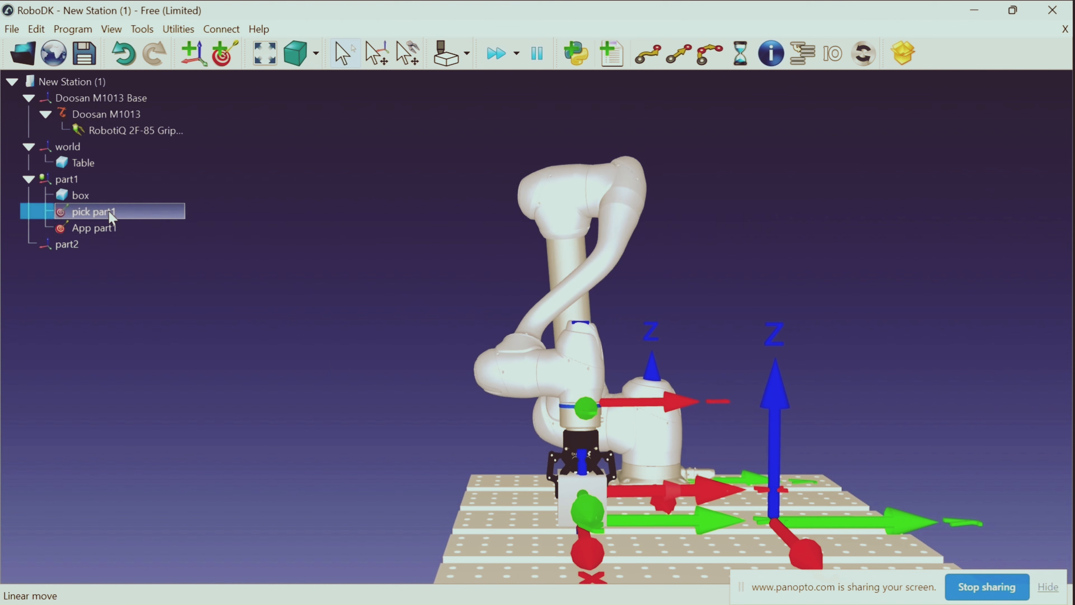
pyautogui.doubleClick(110, 230)
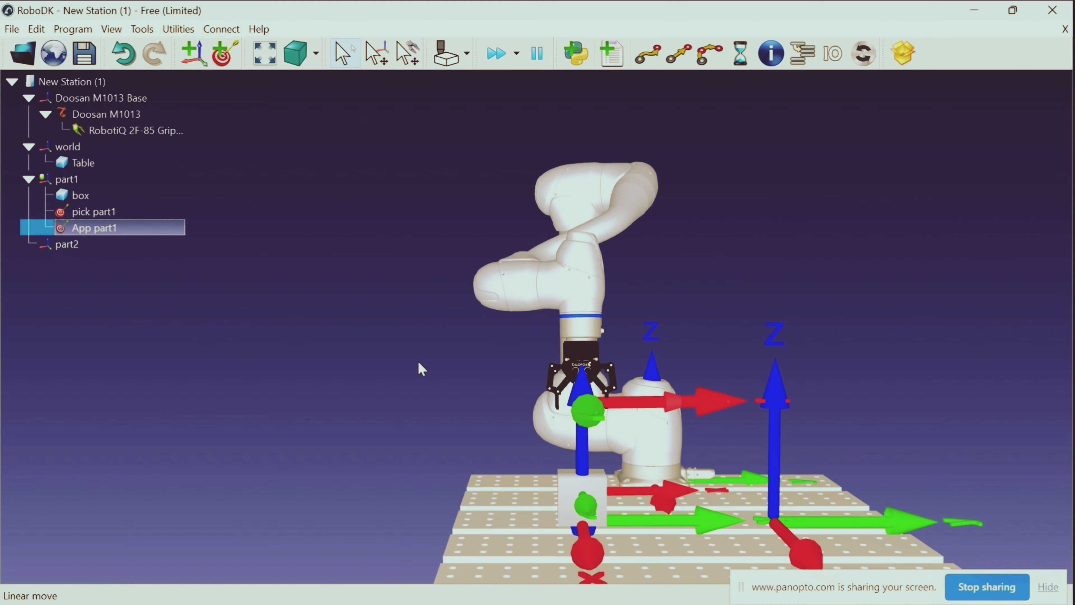
pyautogui.moveTo(420, 365); pyautogui.dragTo(269, 365)
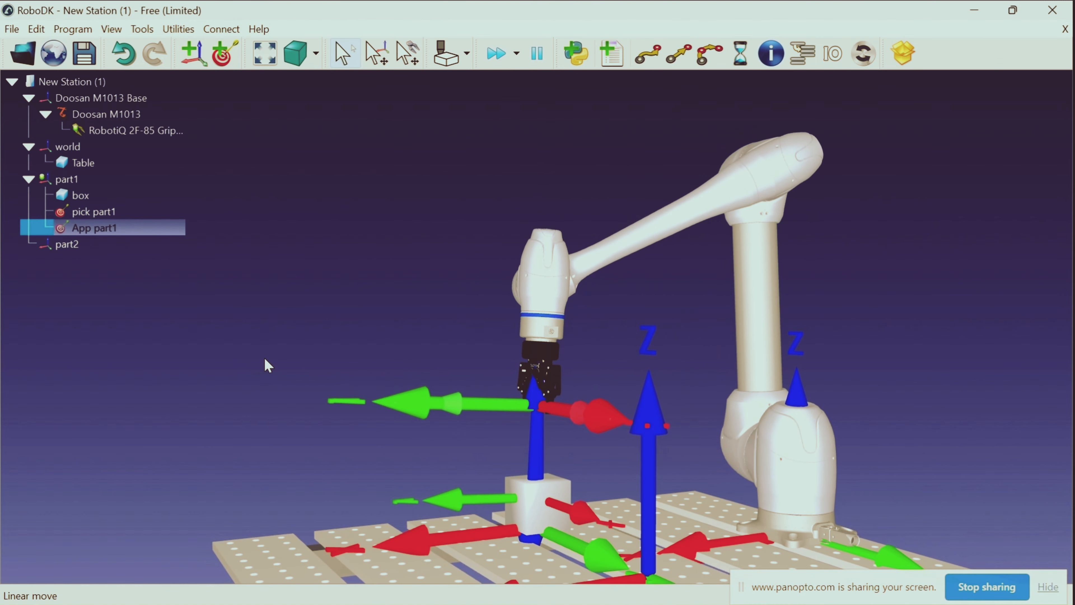
pyautogui.moveTo(351, 341); pyautogui.dragTo(428, 345)
pyautogui.moveTo(347, 313); pyautogui.dragTo(293, 252)
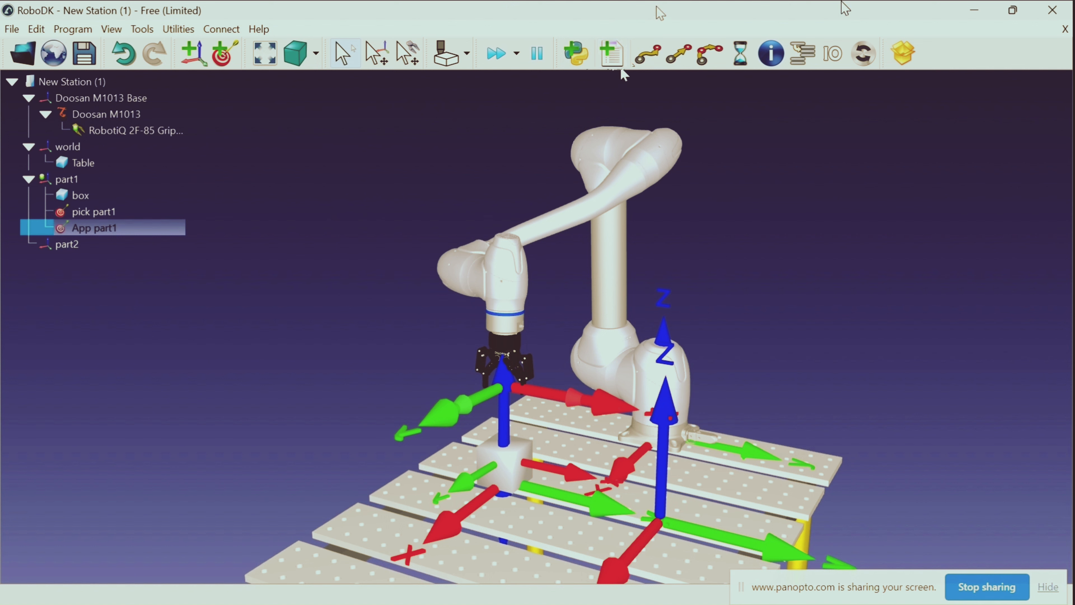
pyautogui.doubleClick(619, 51)
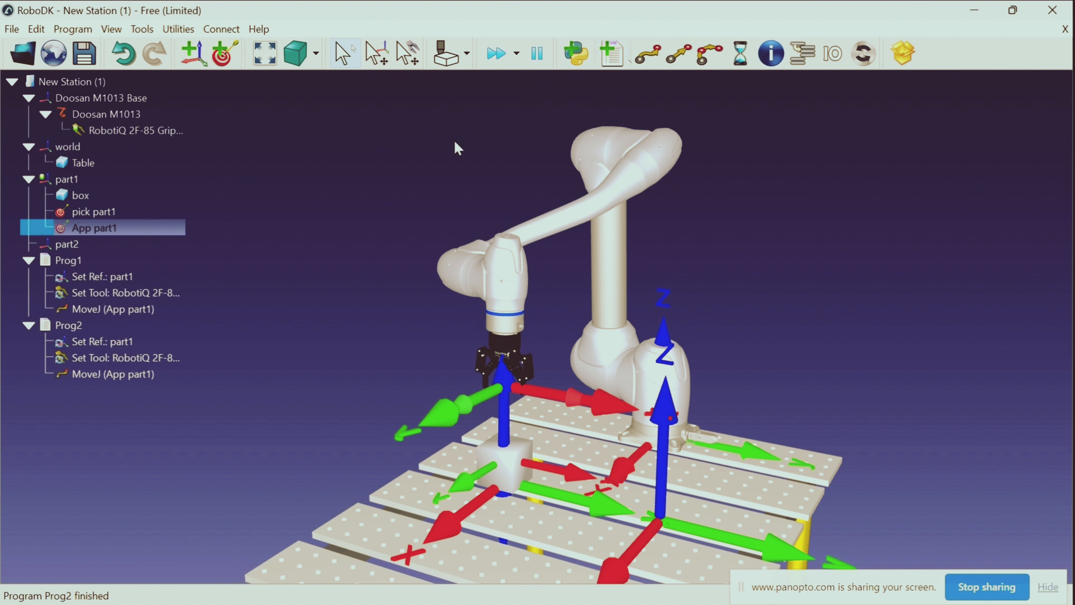
pyautogui.click(73, 327)
pyautogui.rightClick(73, 326)
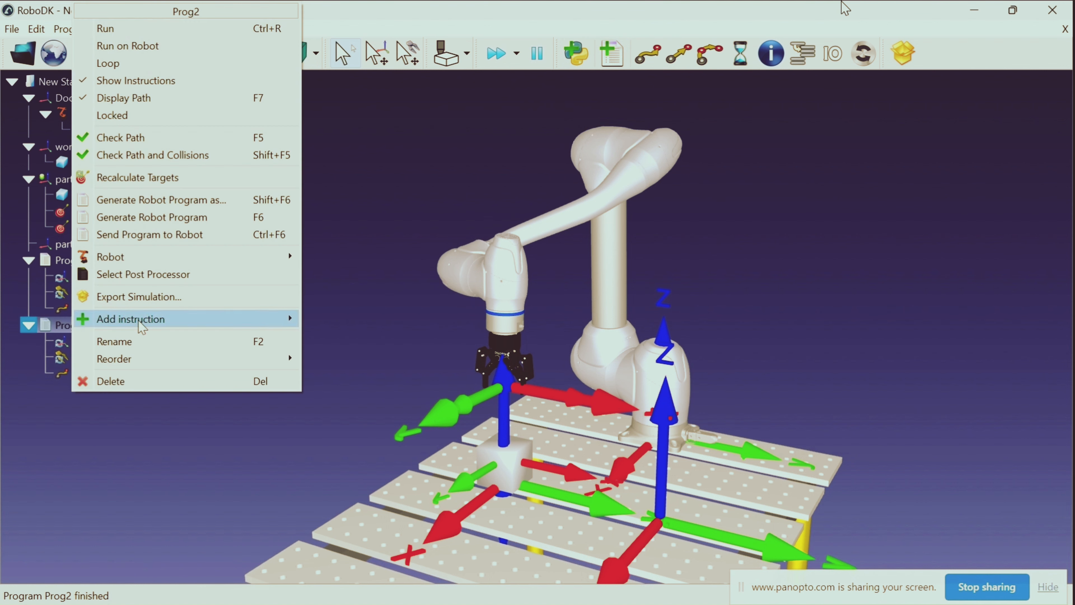
pyautogui.click(141, 382)
pyautogui.rightClick(110, 260)
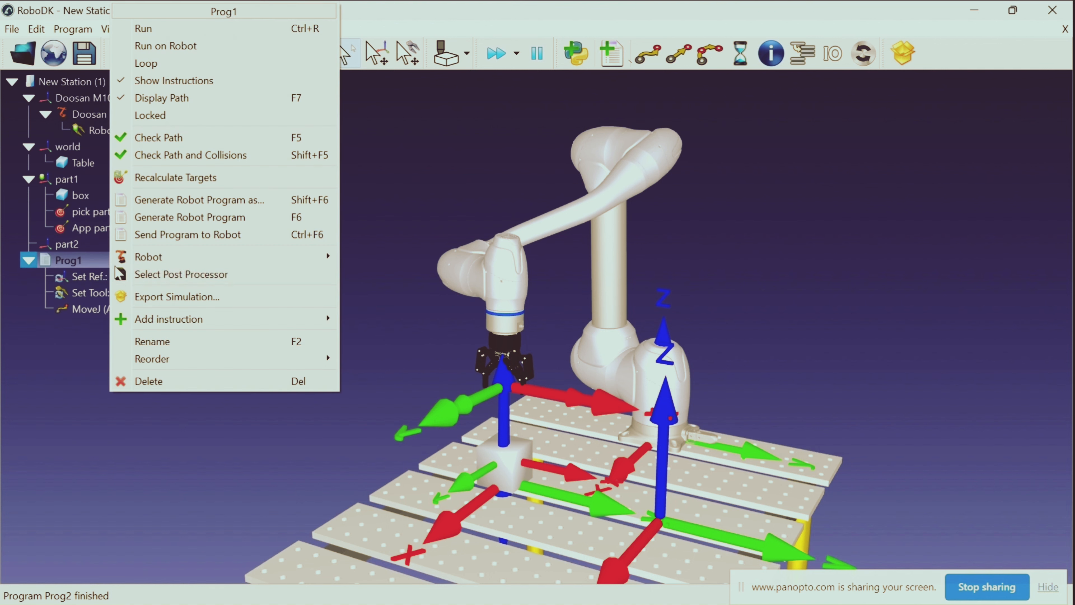
pyautogui.click(154, 375)
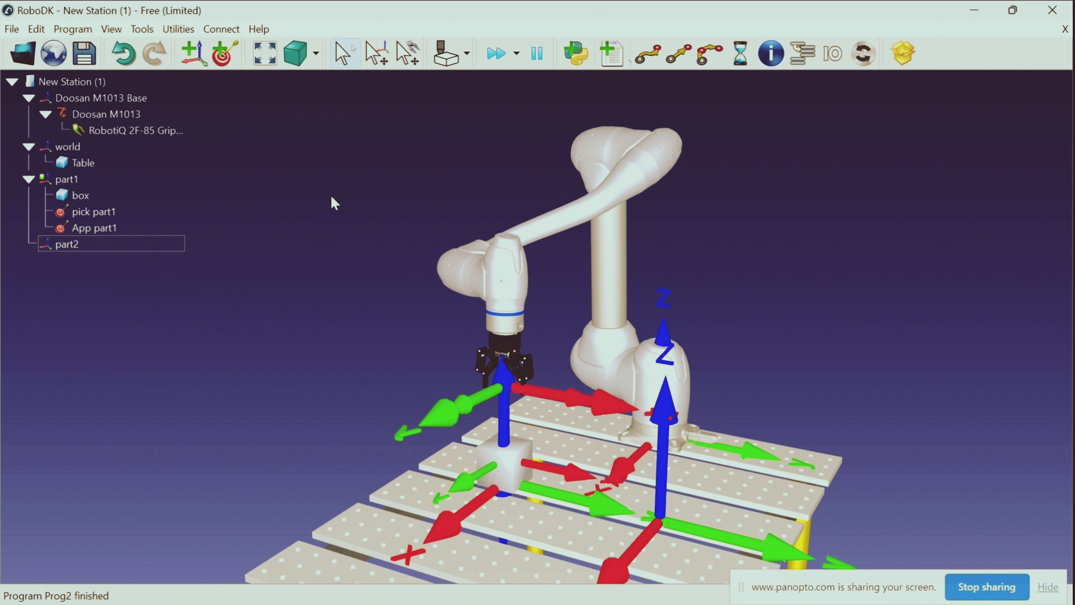
# Add an empty robot program to the station and name it "replace"
pyautogui.click(613, 53)
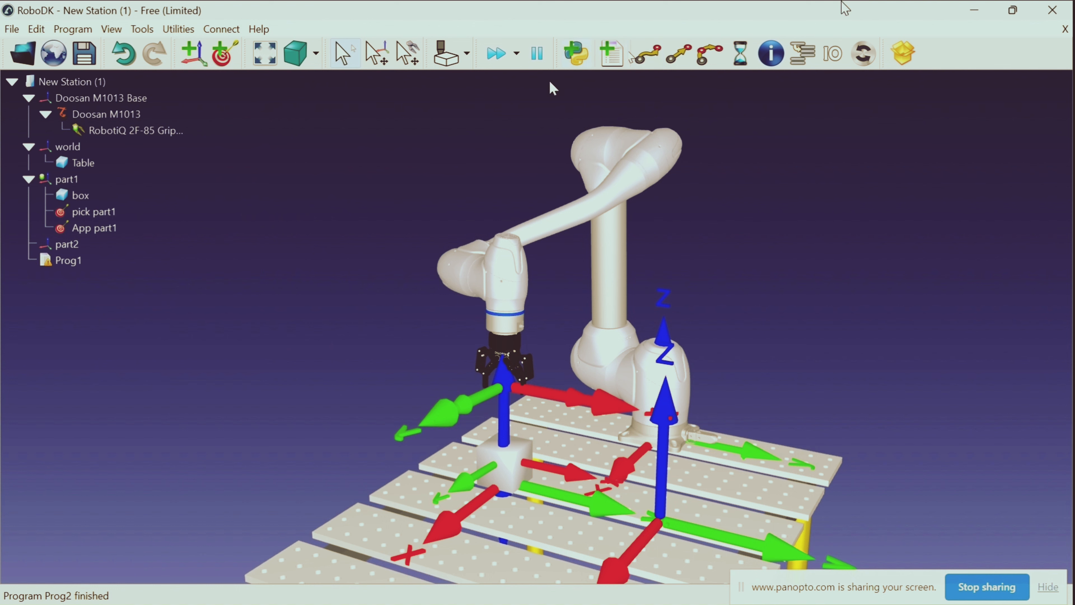
pyautogui.rightClick(118, 265)
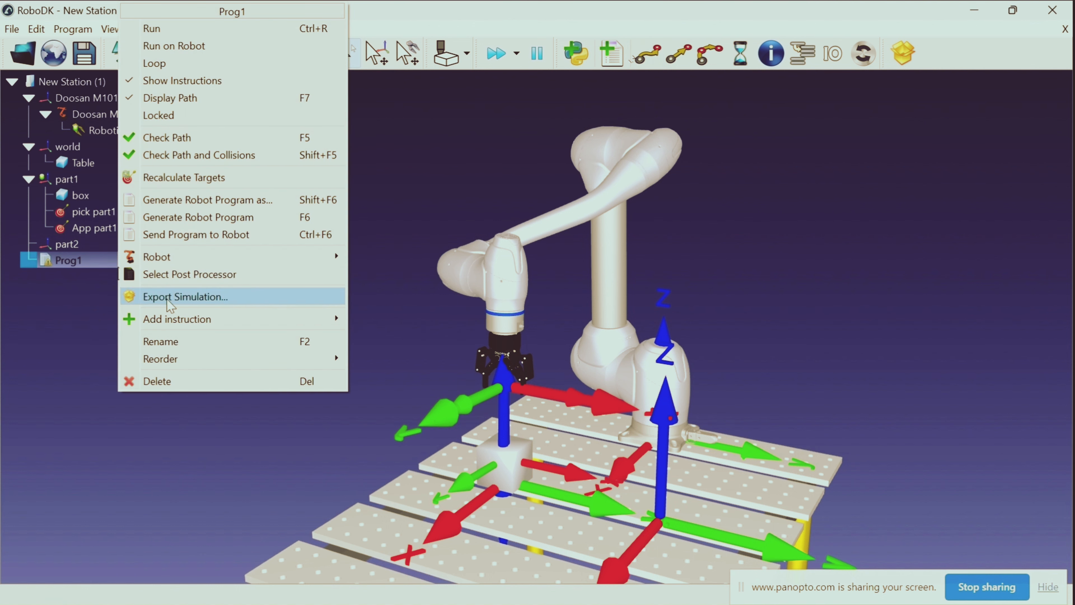
pyautogui.click(177, 339)
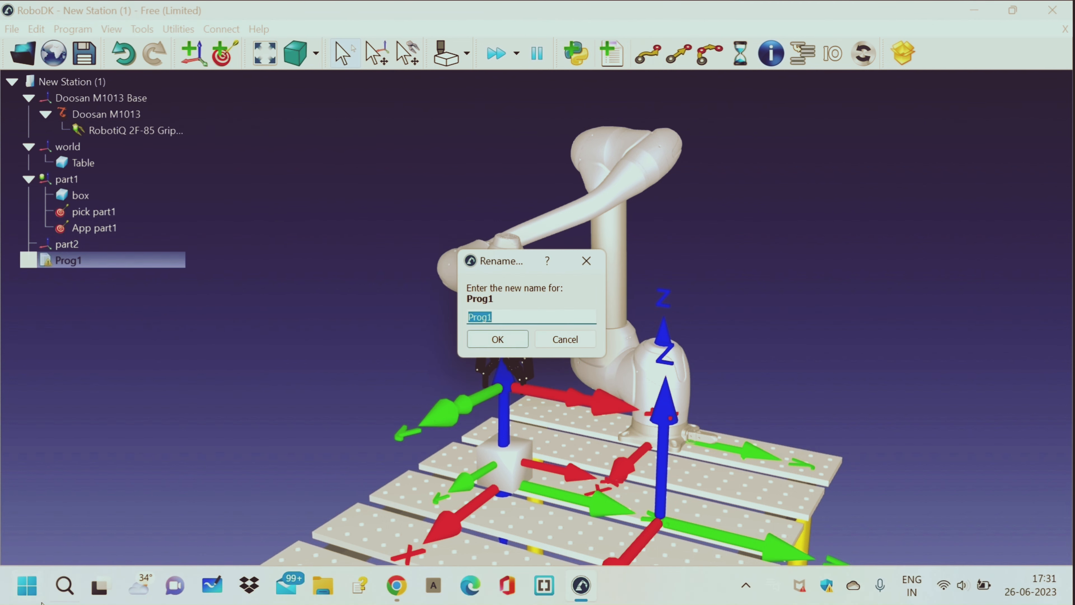
pyautogui.press('BackSpace')
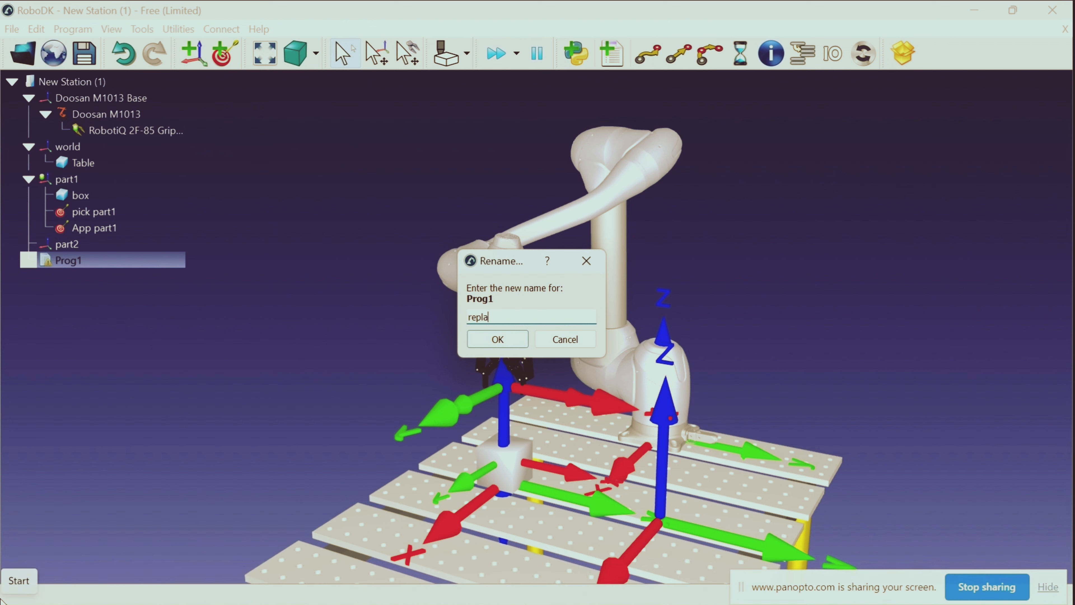
pyautogui.press('Return')
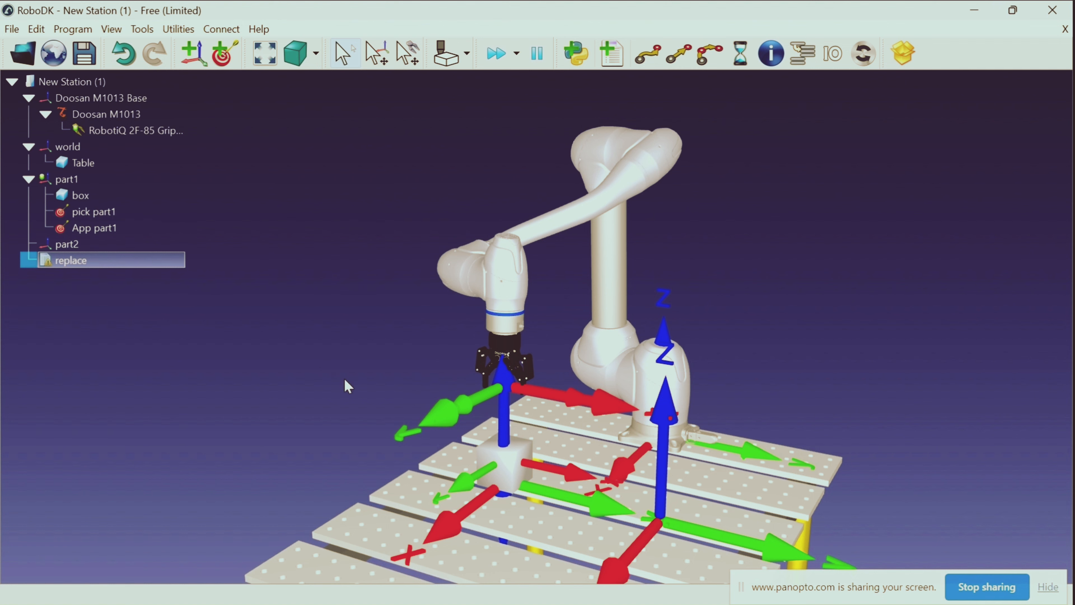
# Add a simulation event to the replace program that sets the box's saved position with the Set object position (relative) action
pyautogui.rightClick(170, 263)
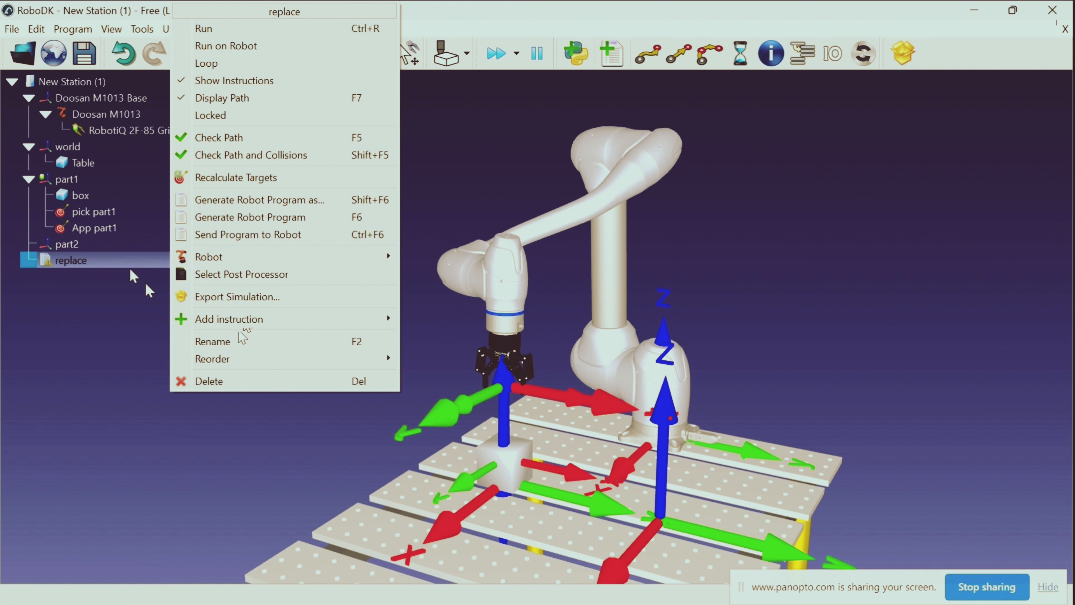
pyautogui.moveTo(250, 326)
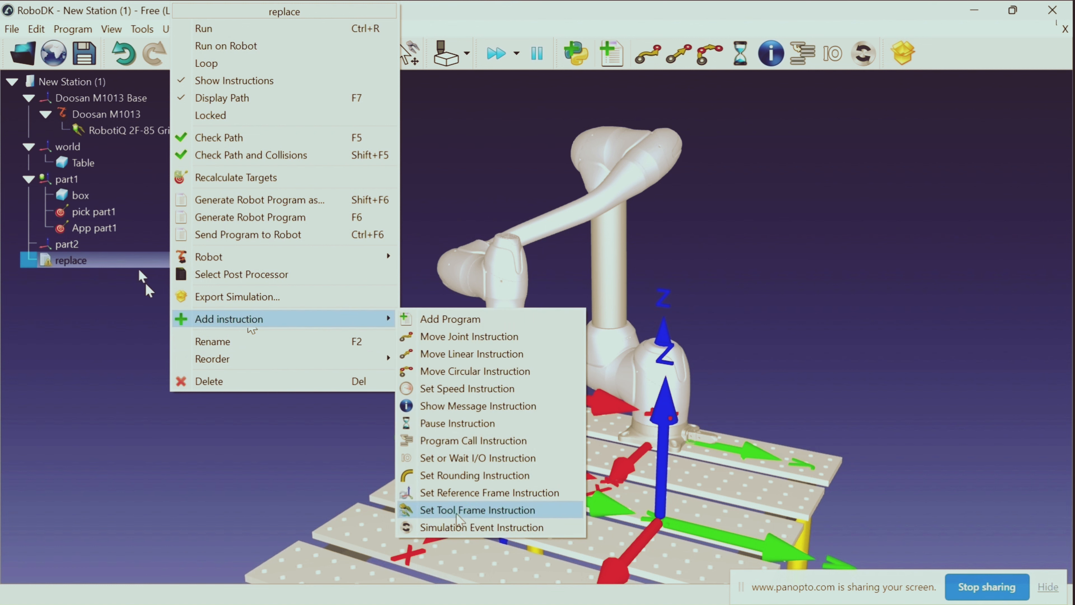
pyautogui.click(492, 529)
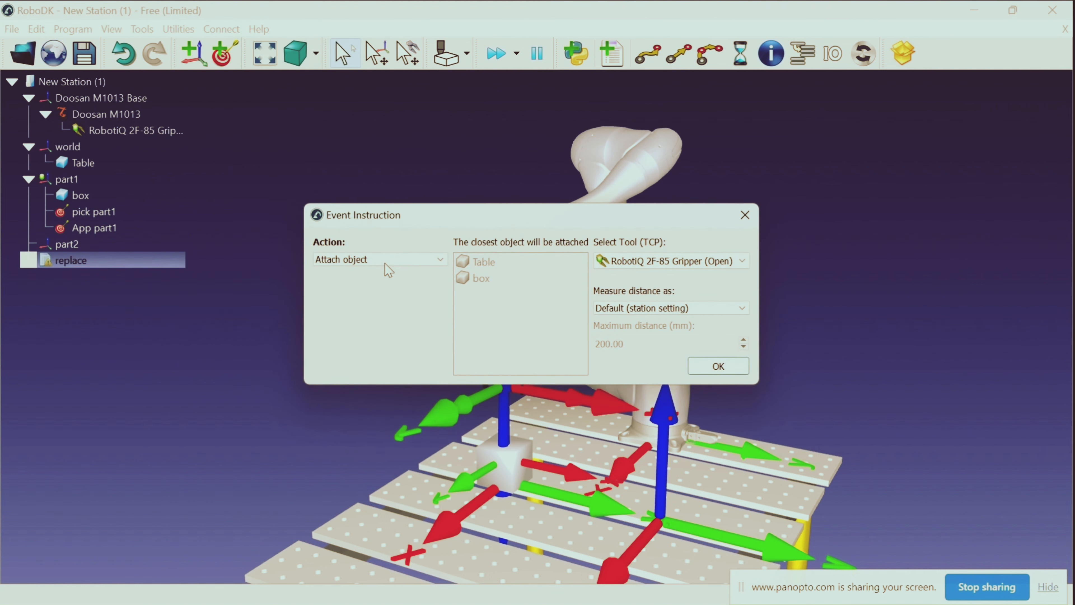
pyautogui.click(384, 262)
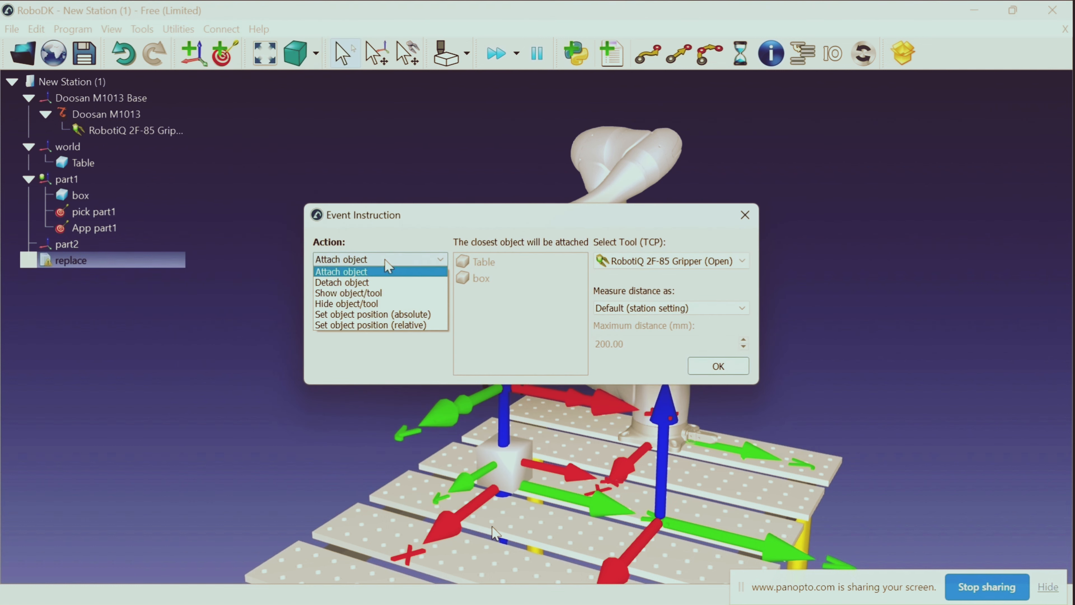
pyautogui.click(378, 327)
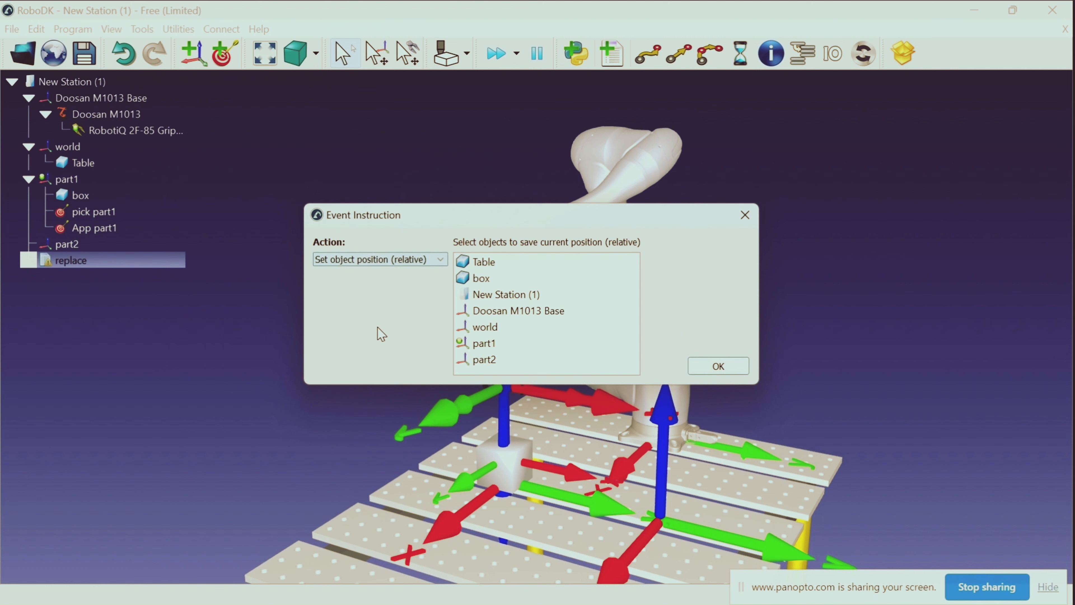
pyautogui.click(520, 277)
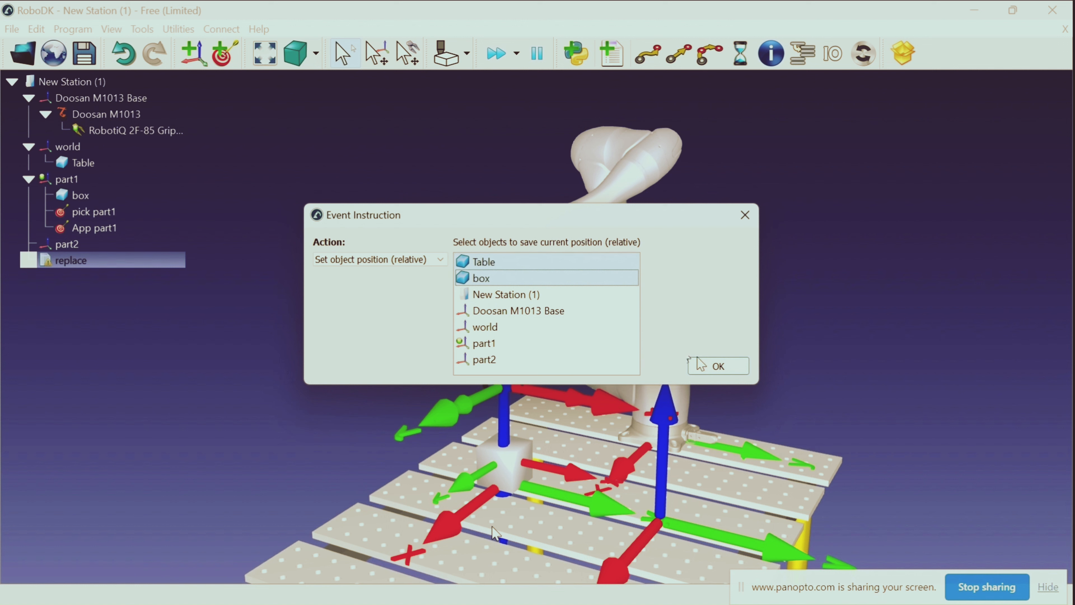
pyautogui.click(711, 365)
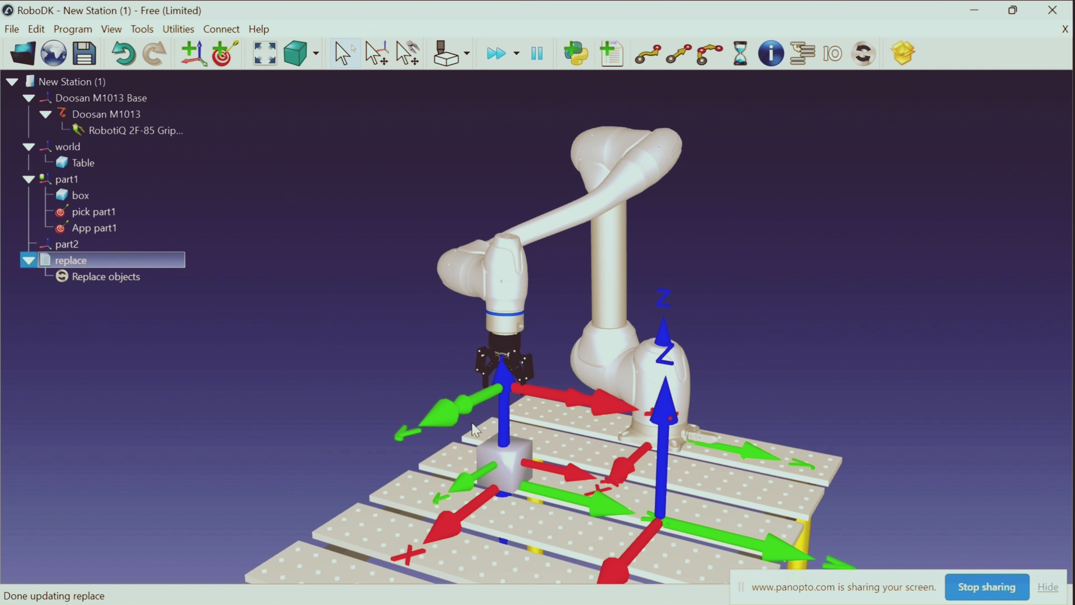
# Shift the box away from its saved position by setting its X position relative to part1 to 500 mm
pyautogui.doubleClick(114, 195)
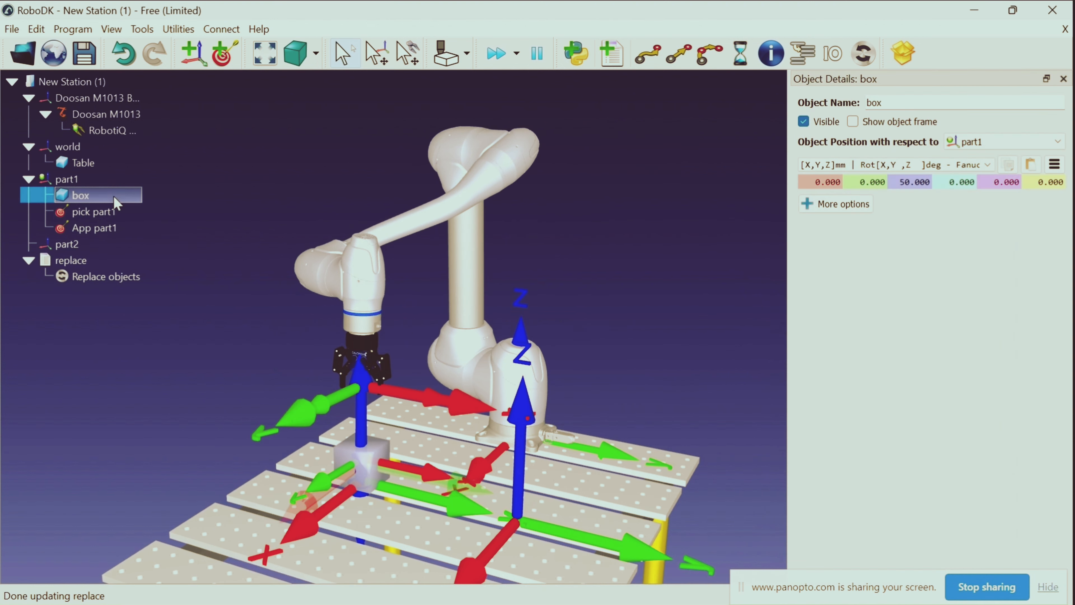
pyautogui.rightClick(136, 197)
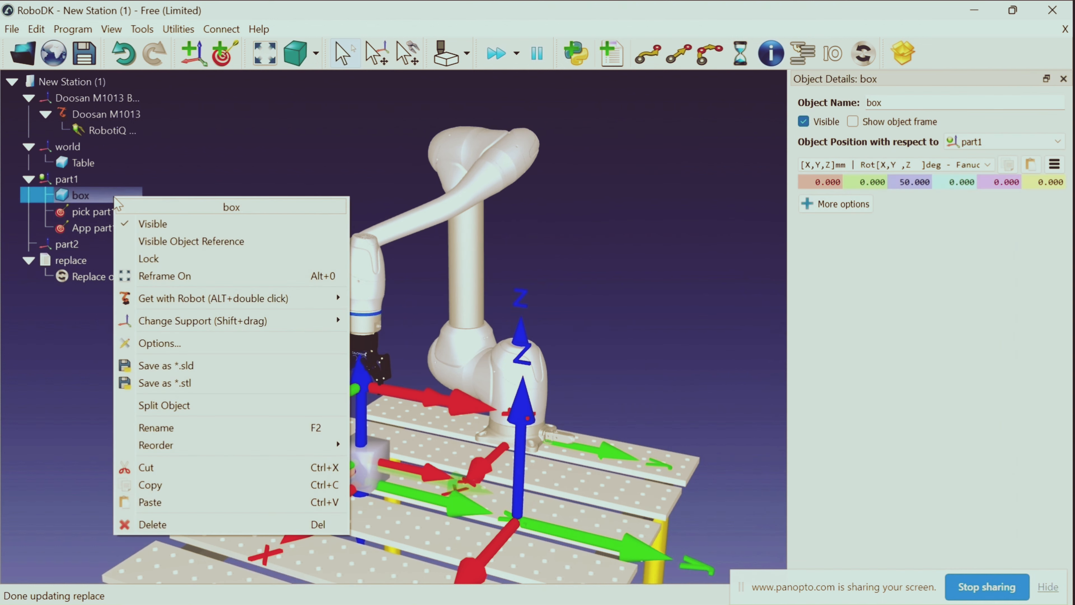
pyautogui.click(99, 205)
pyautogui.rightClick(99, 204)
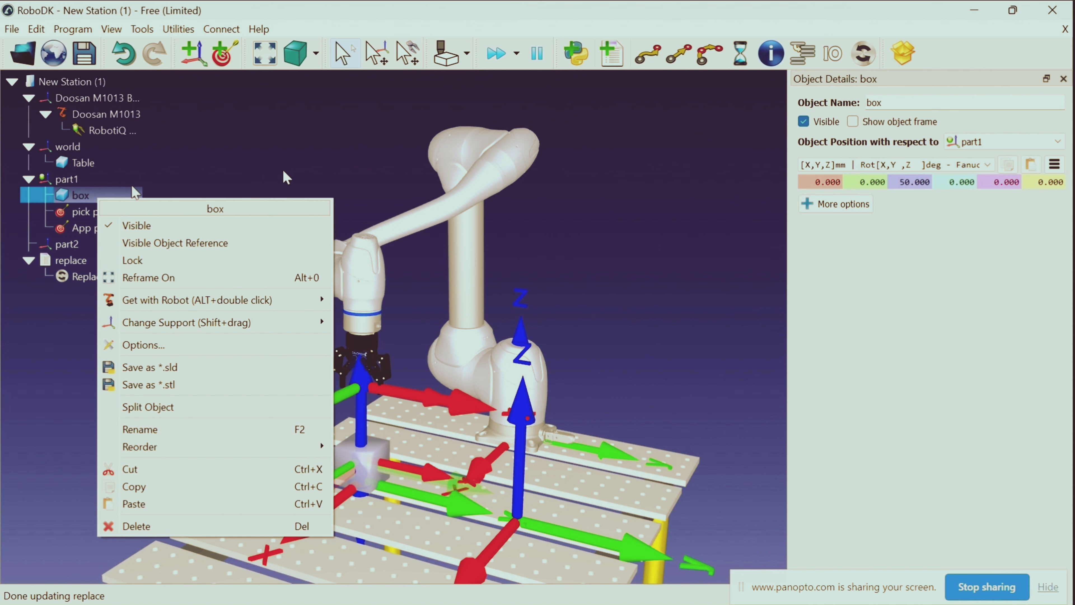
pyautogui.click(286, 177)
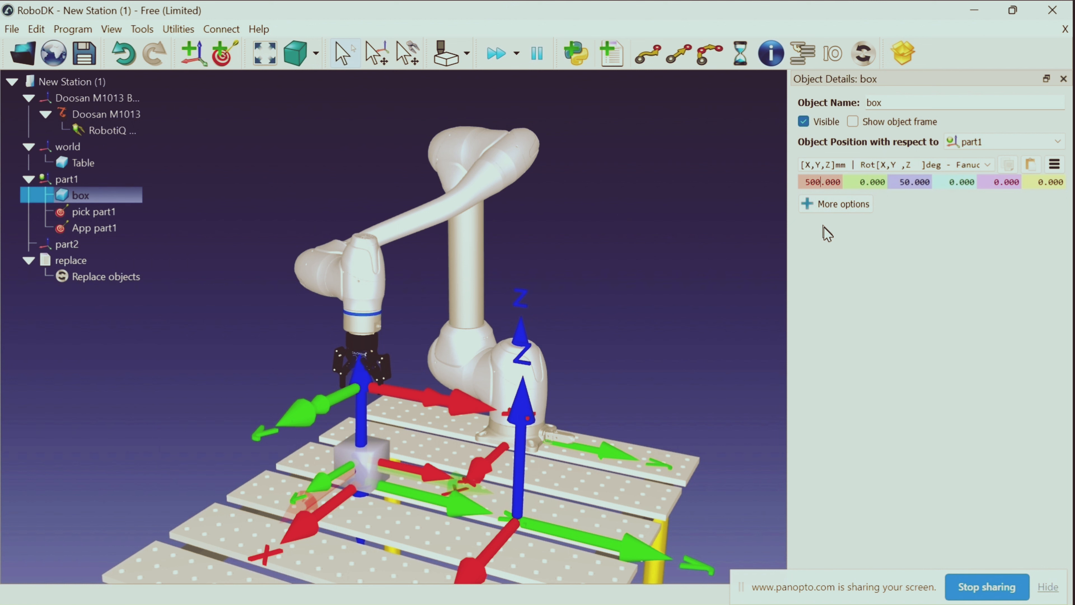
pyautogui.press('Return')
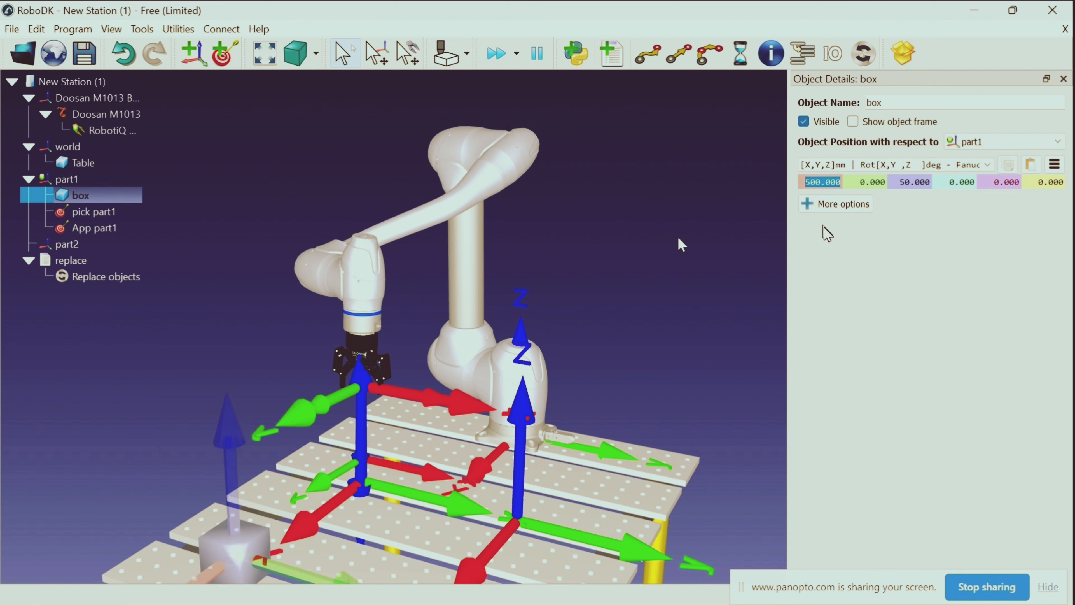
pyautogui.moveTo(676, 247); pyautogui.dragTo(670, 224, button='right')
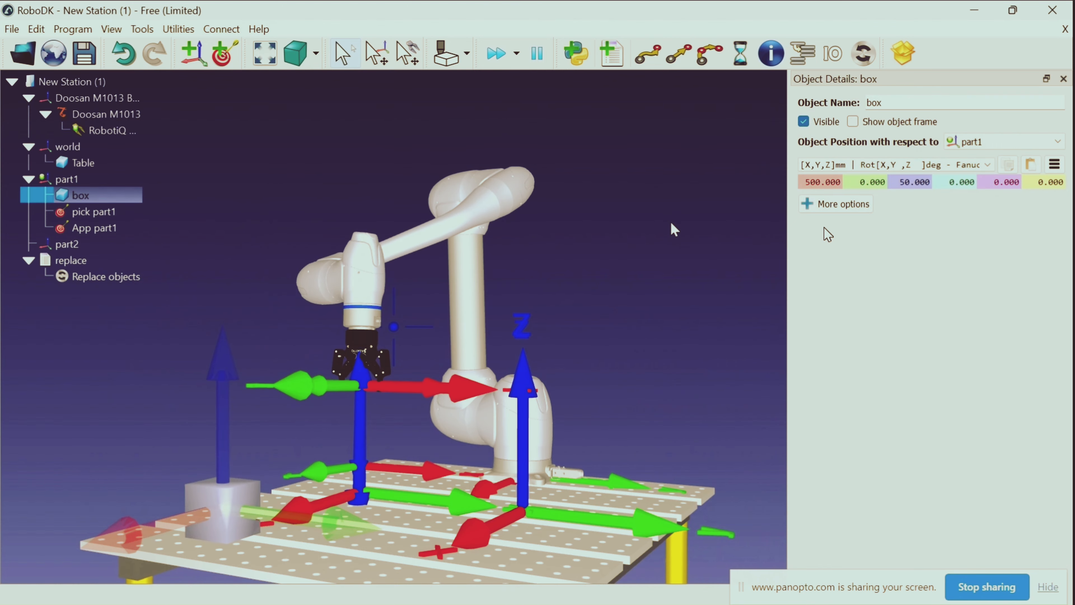
pyautogui.click(668, 222)
# Execute the Replace objects instruction to restore the box to its saved position, and collapse the replace program
pyautogui.click(108, 282)
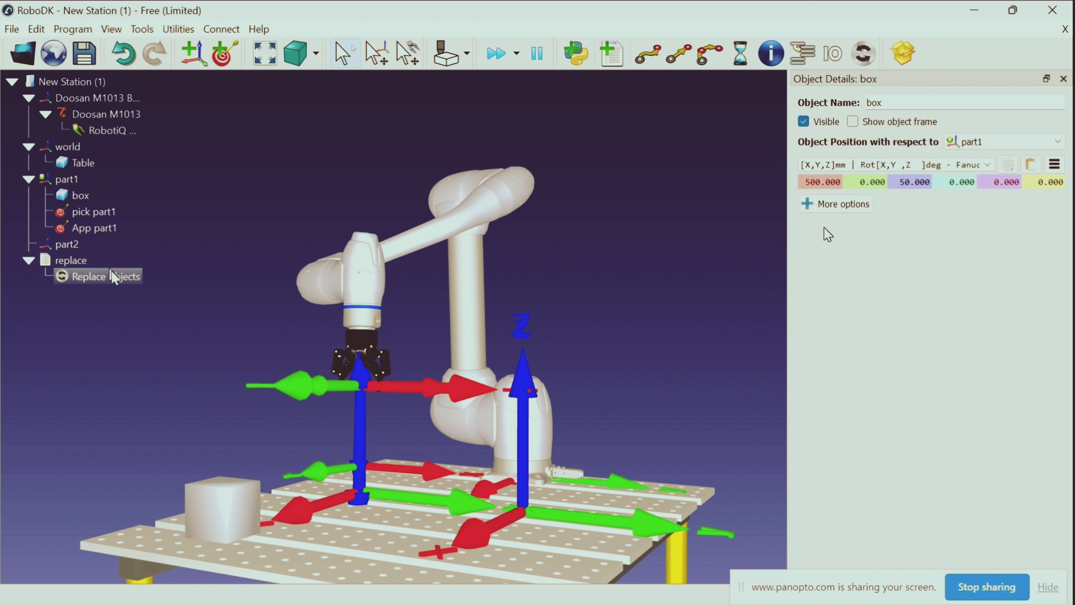
pyautogui.doubleClick(114, 277)
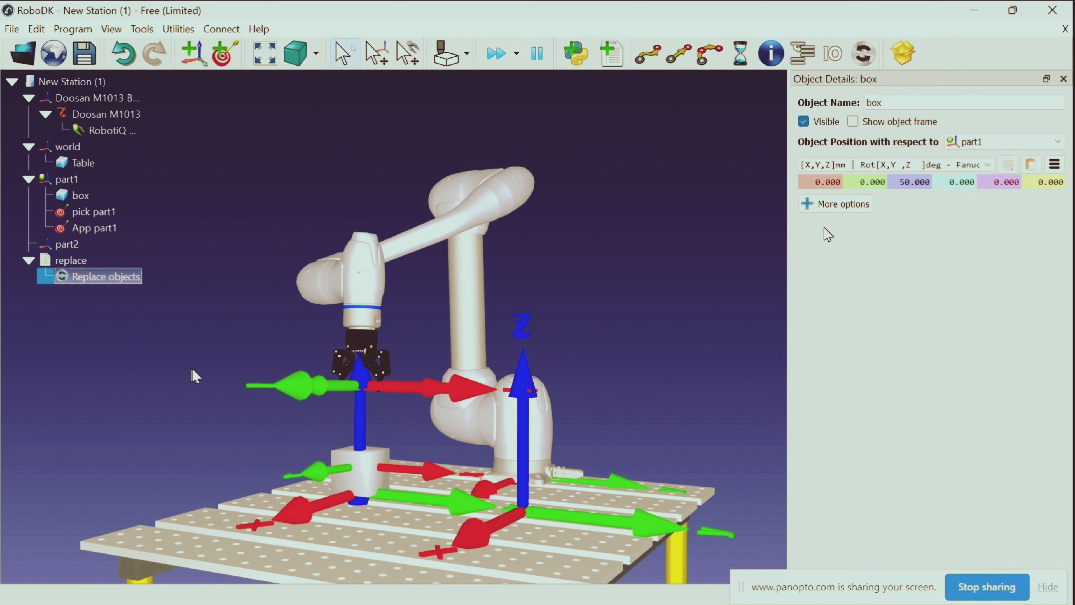
pyautogui.scroll(-1, 209, 346)
pyautogui.click(29, 260)
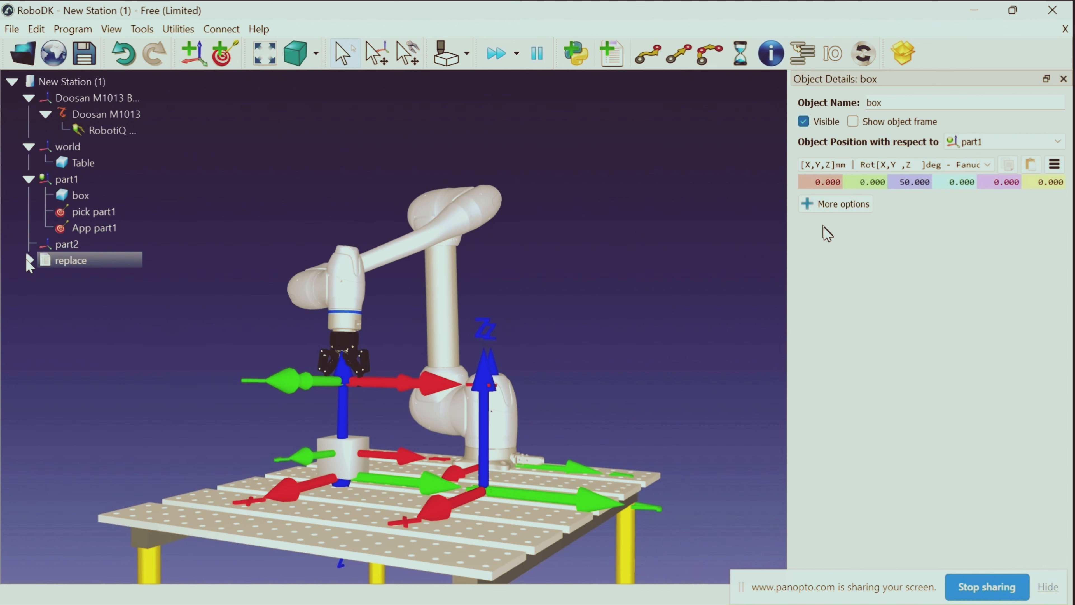
# Add another empty robot program to the station and name it "pick part11"
pyautogui.moveTo(124, 386); pyautogui.dragTo(182, 407)
pyautogui.scroll(-5, 163, 399)
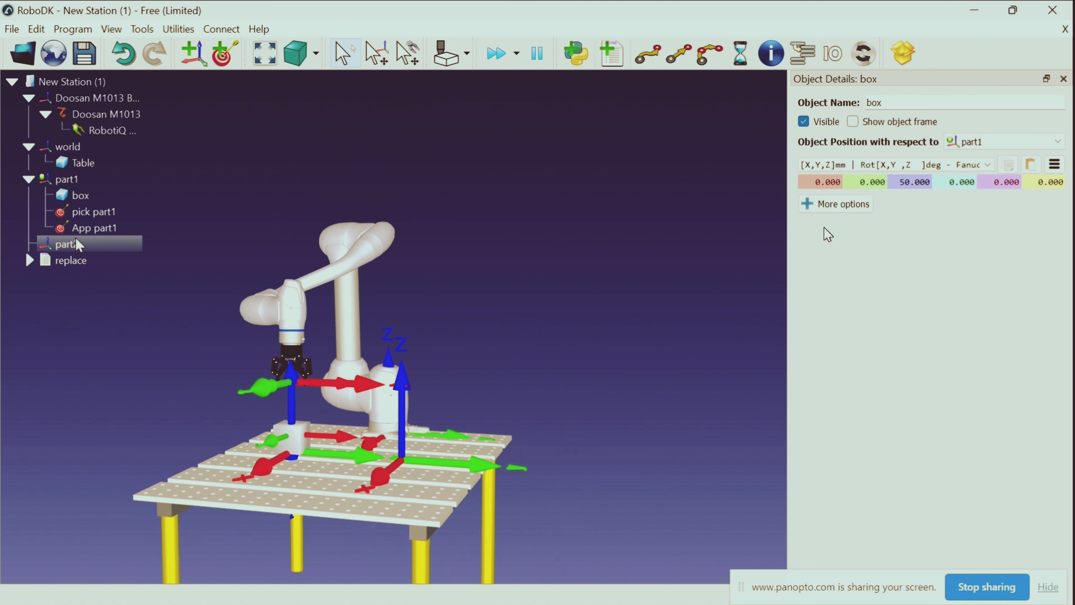
pyautogui.click(606, 56)
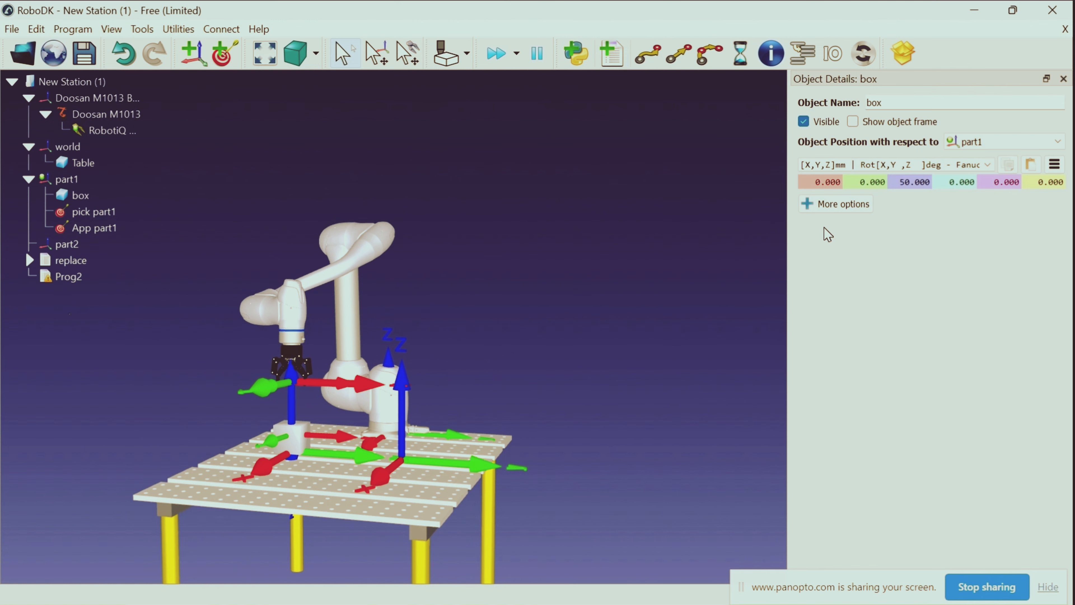
pyautogui.rightClick(69, 277)
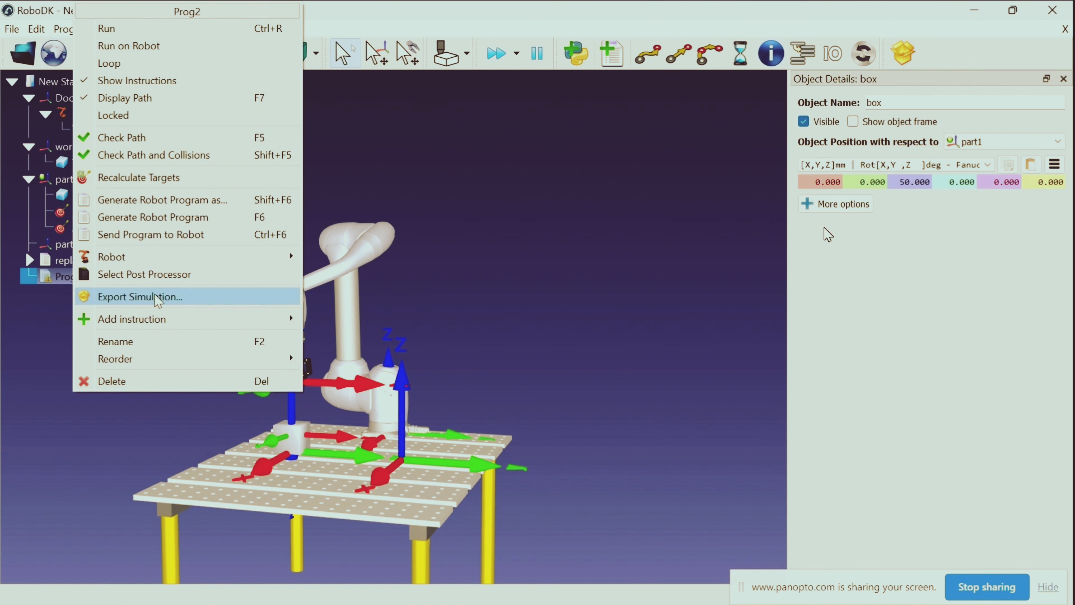
pyautogui.click(146, 341)
pyautogui.press('BackSpace')
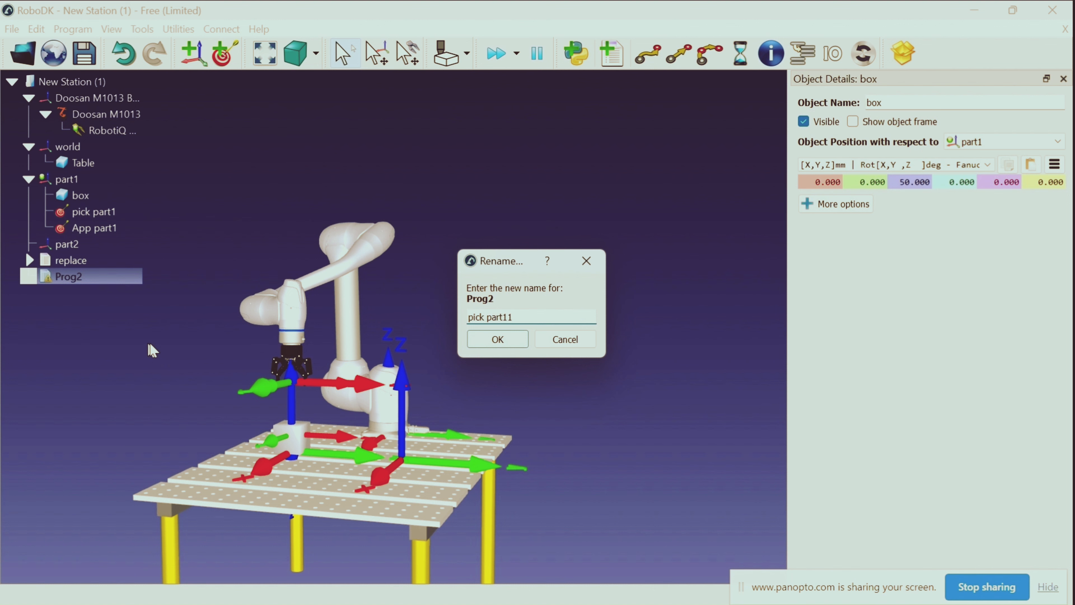
pyautogui.press('Return')
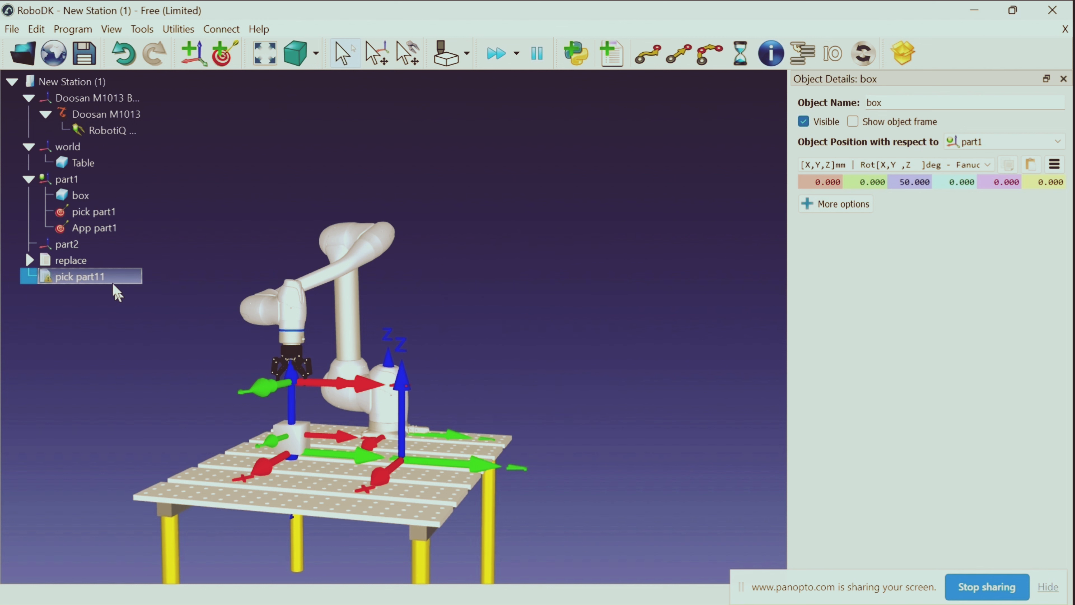
# Add a joint move to App part1 followed by a linear move to pick part1 in the pick part11 program
pyautogui.doubleClick(111, 214)
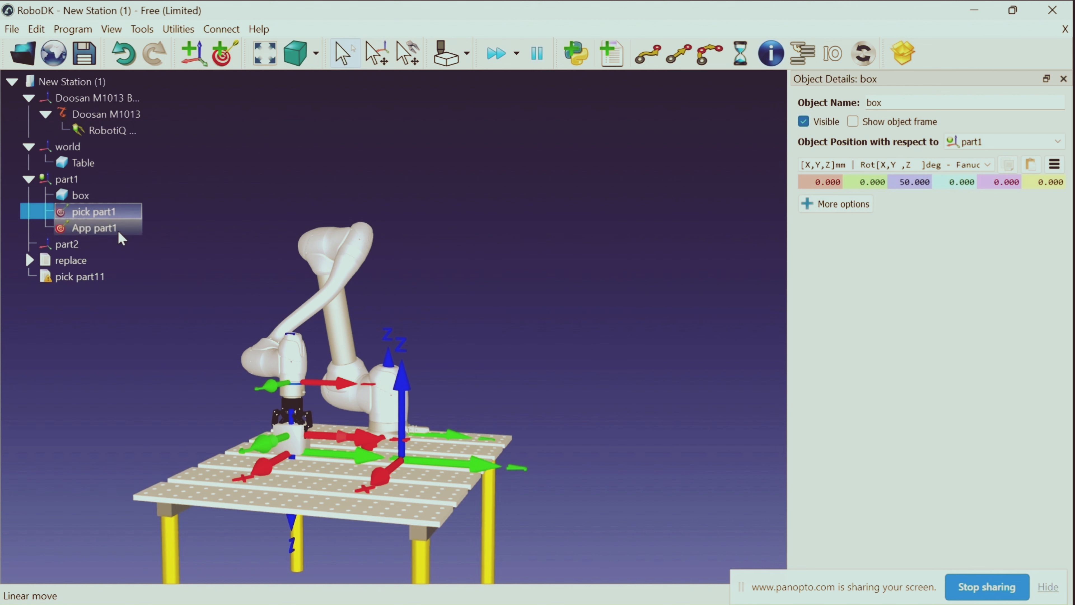
pyautogui.doubleClick(119, 231)
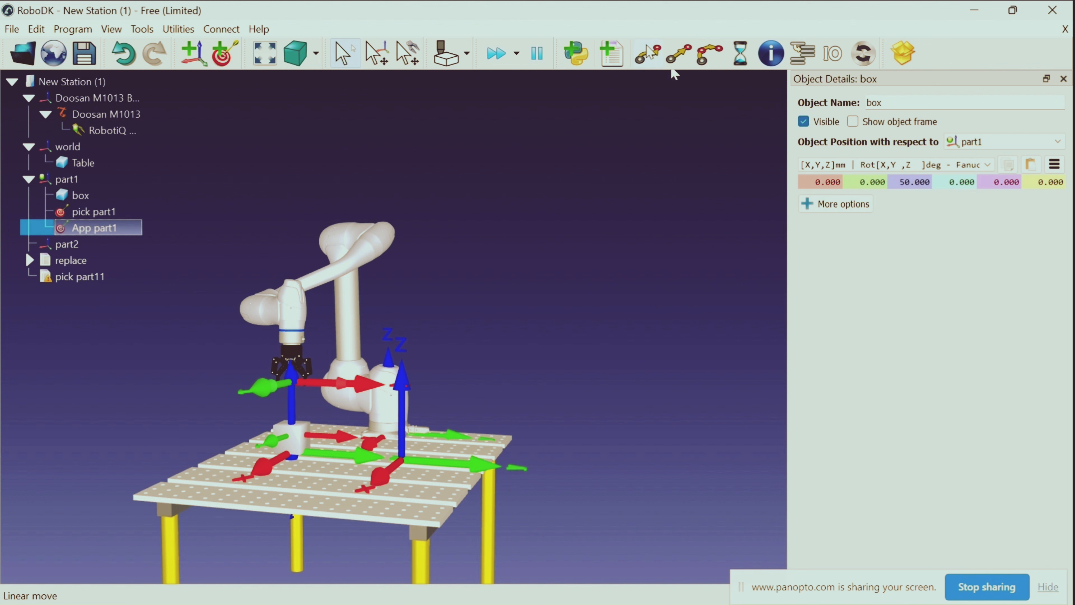
pyautogui.click(658, 64)
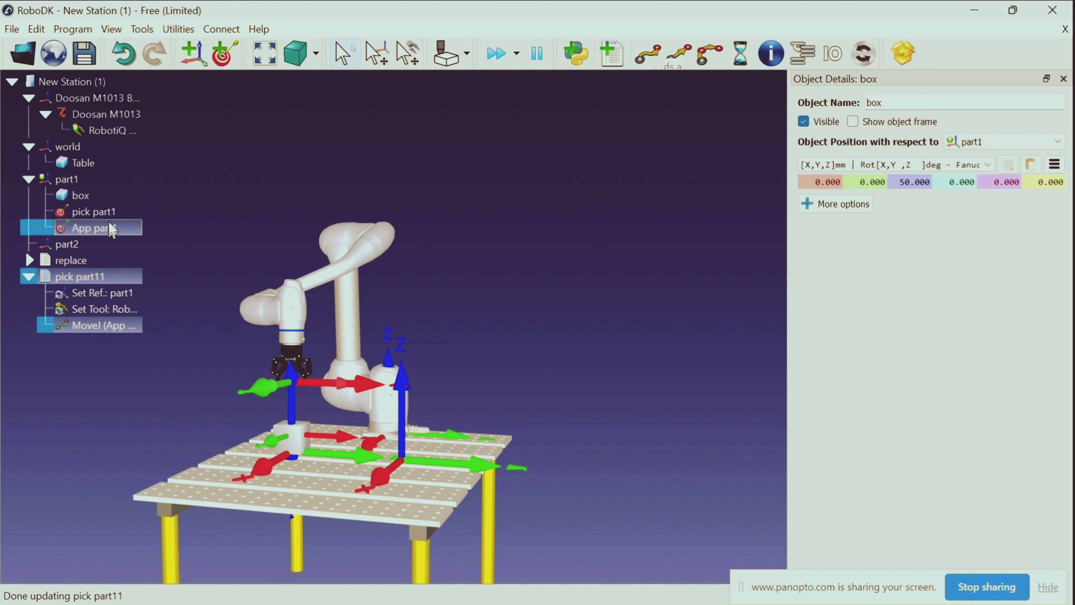
pyautogui.doubleClick(111, 212)
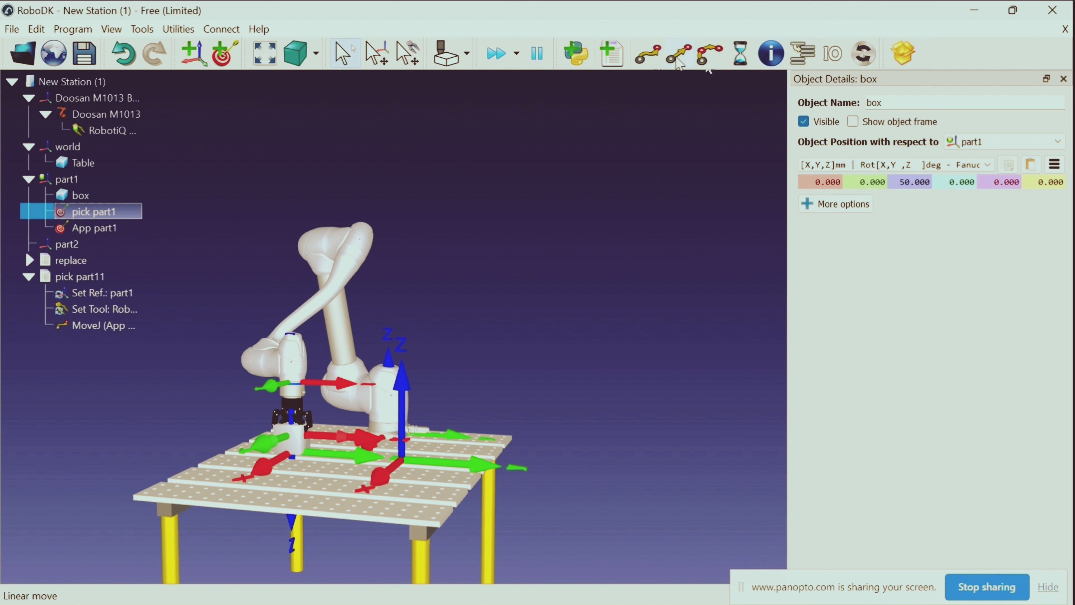
pyautogui.click(678, 60)
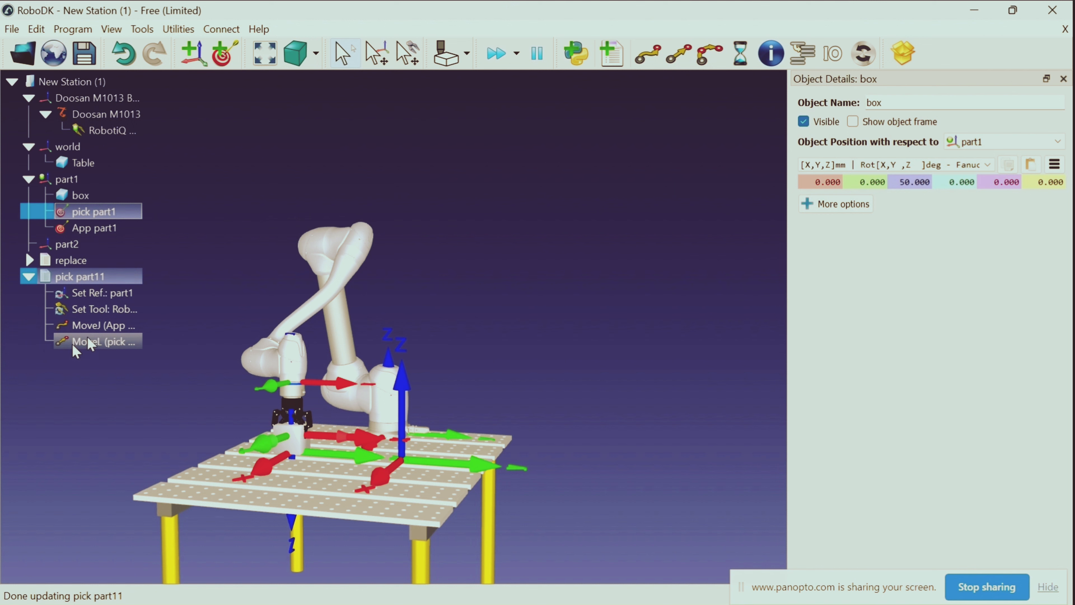
# Add an Attach object event for the RobotiQ 2F-85 Gripper (Open) after the linear move to pick part1, keeping the default distance setting
pyautogui.rightClick(98, 349)
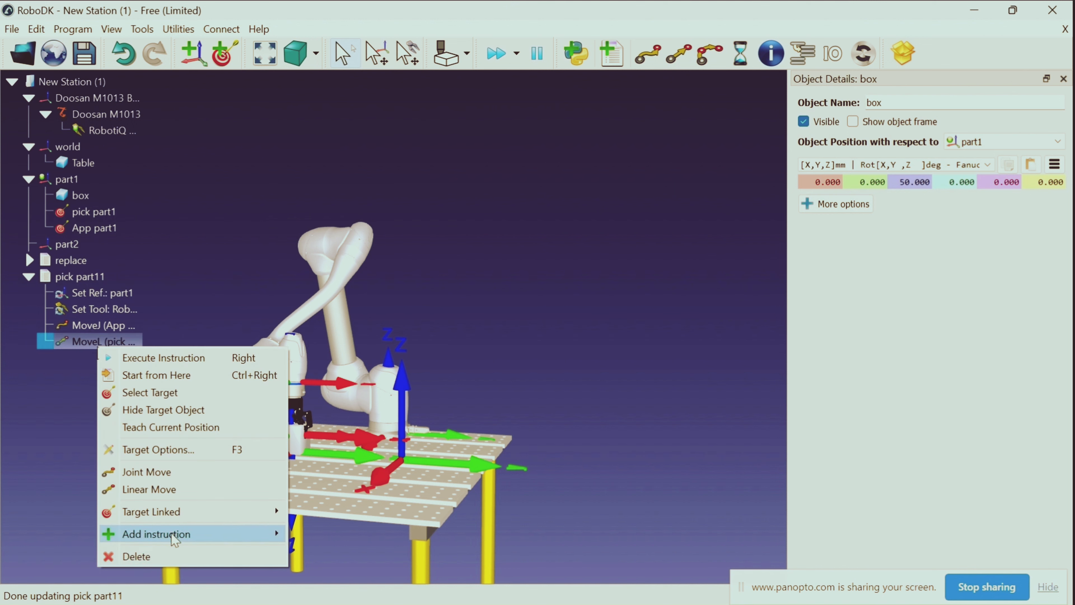
pyautogui.moveTo(170, 534)
pyautogui.click(319, 595)
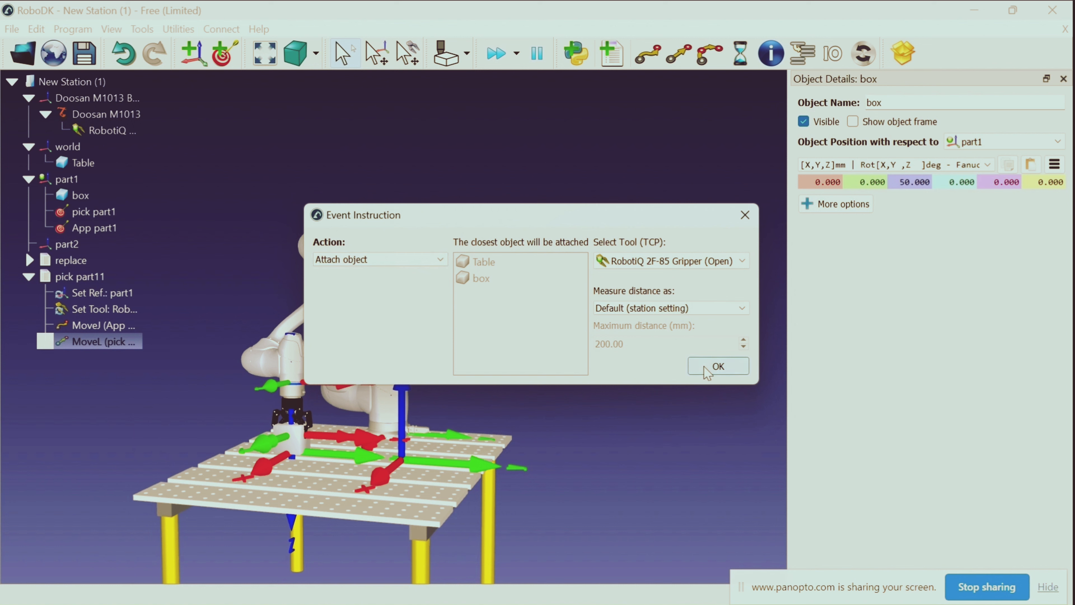
pyautogui.click(716, 367)
pyautogui.click(92, 402)
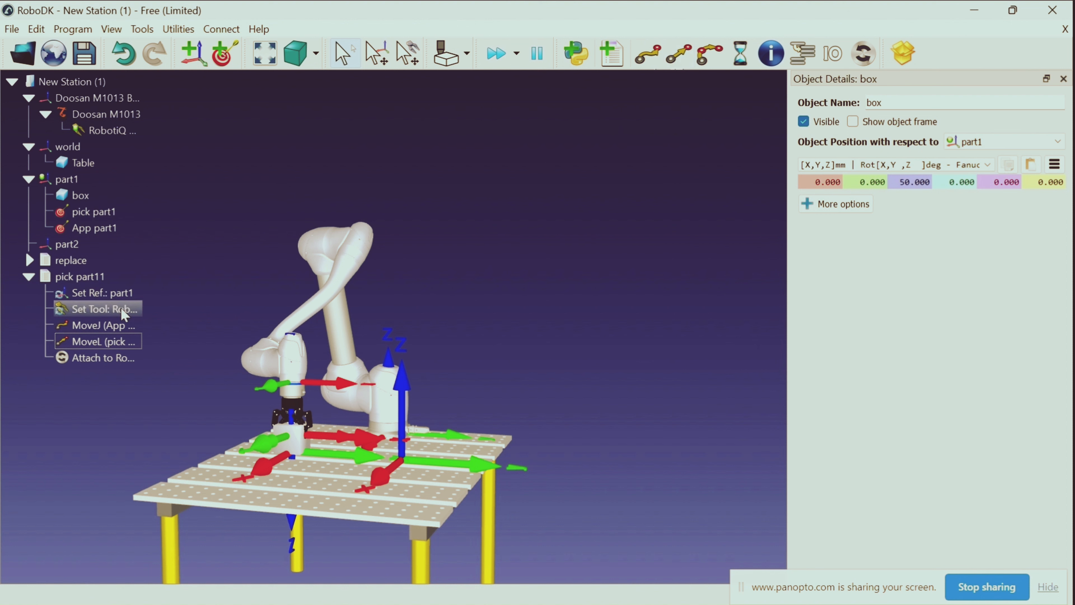
# Move the robot to App part1 and append a linear move to that target in the pick part11 program
pyautogui.doubleClick(102, 228)
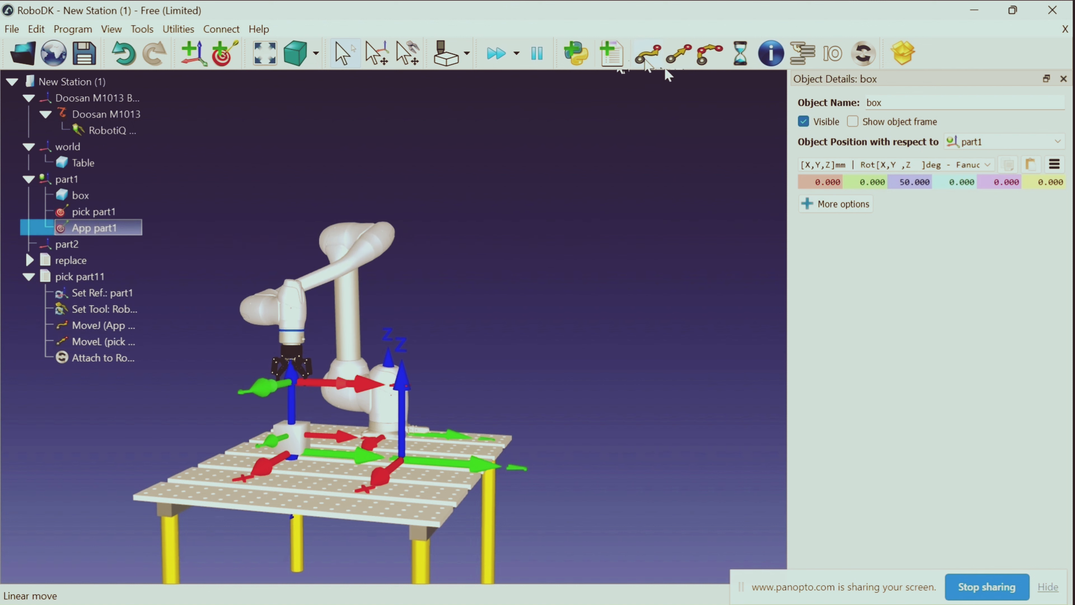
pyautogui.click(675, 62)
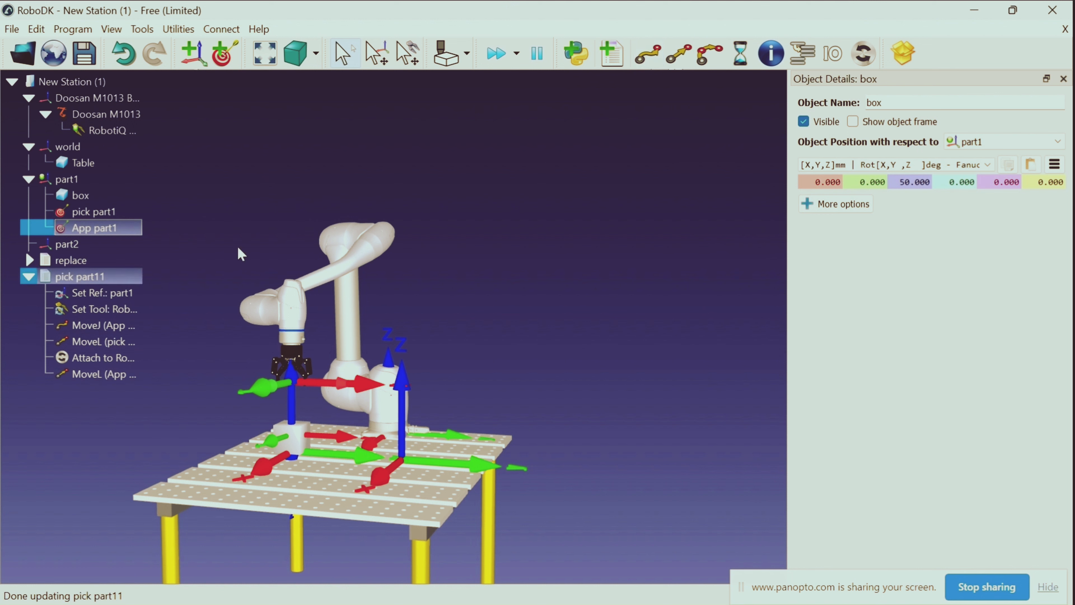
pyautogui.click(202, 284)
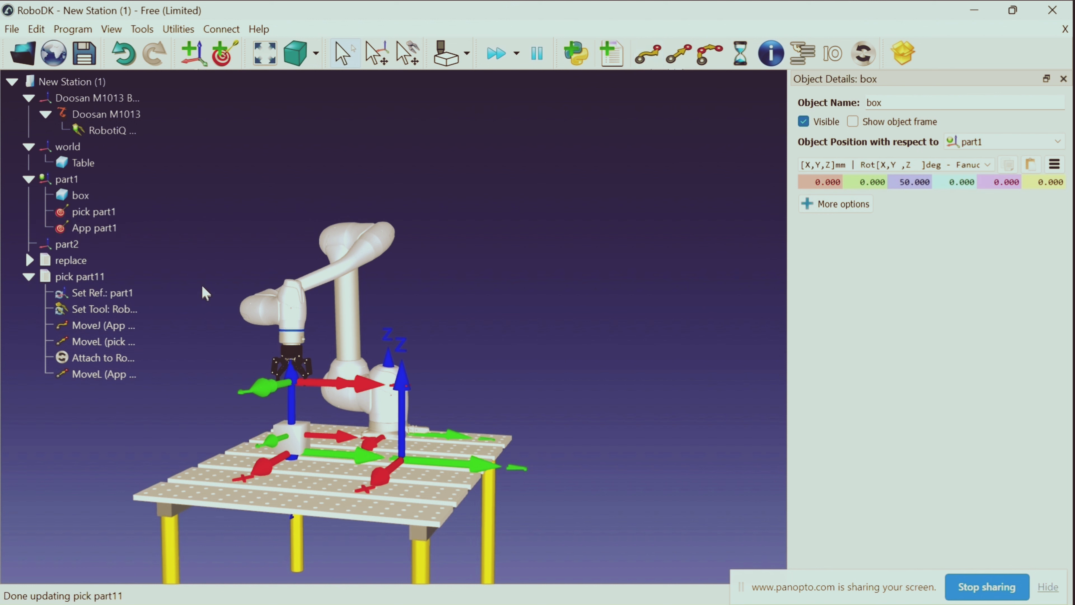
# Run the pick part11 program, replay its simulation to check the box pickup, and collapse the program
pyautogui.doubleClick(107, 275)
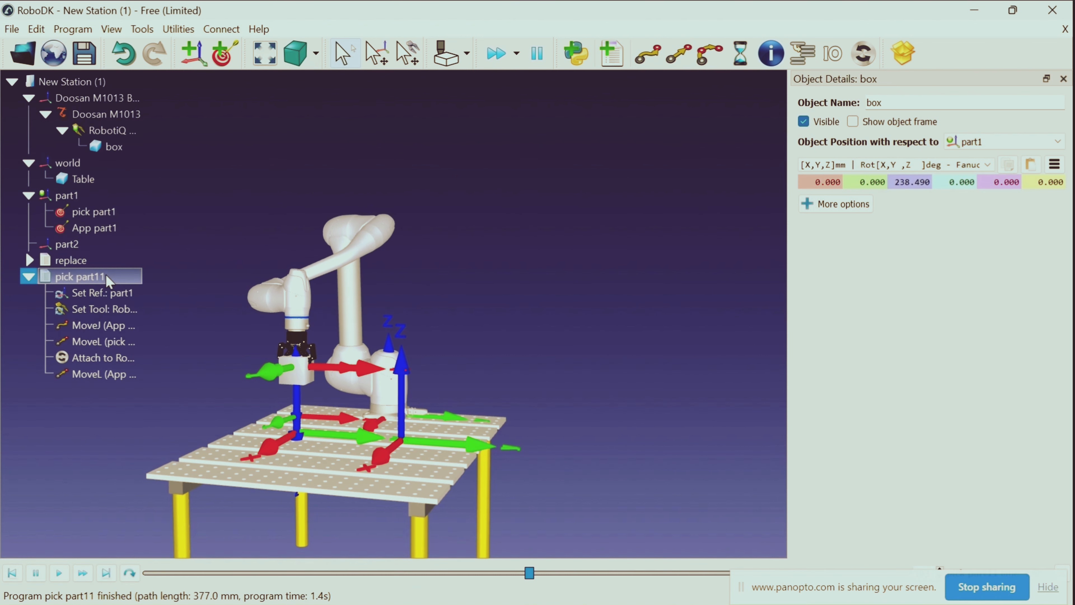
pyautogui.click(125, 283)
pyautogui.click(59, 572)
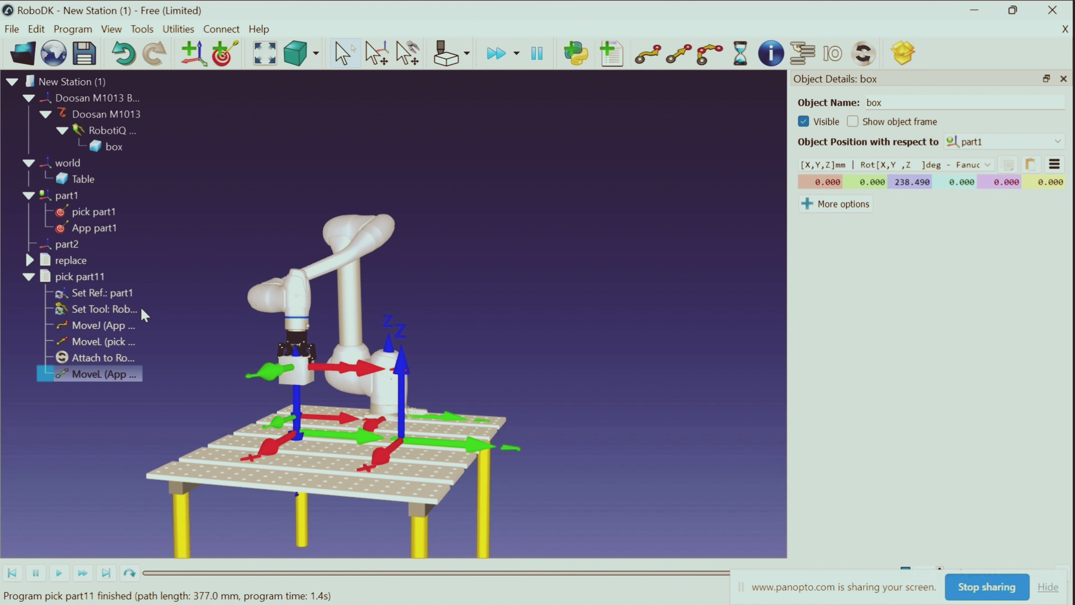
pyautogui.click(34, 278)
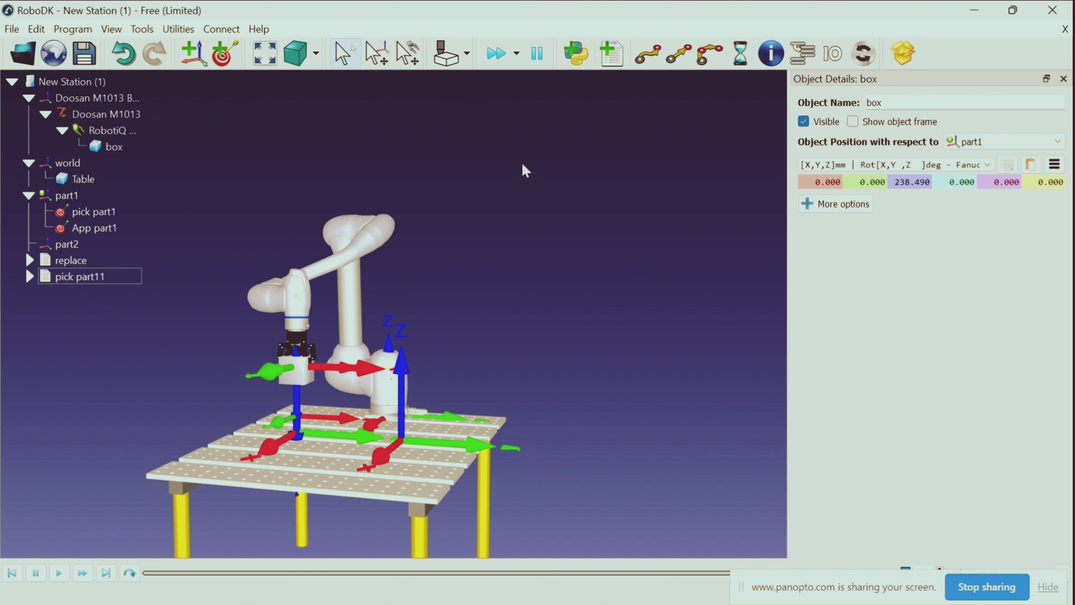
# Jog the gripper with the box above the part2 frame, about X 0, Y 436, Z 244 mm relative to part1
pyautogui.click(529, 182)
pyautogui.moveTo(533, 337); pyautogui.dragTo(482, 404)
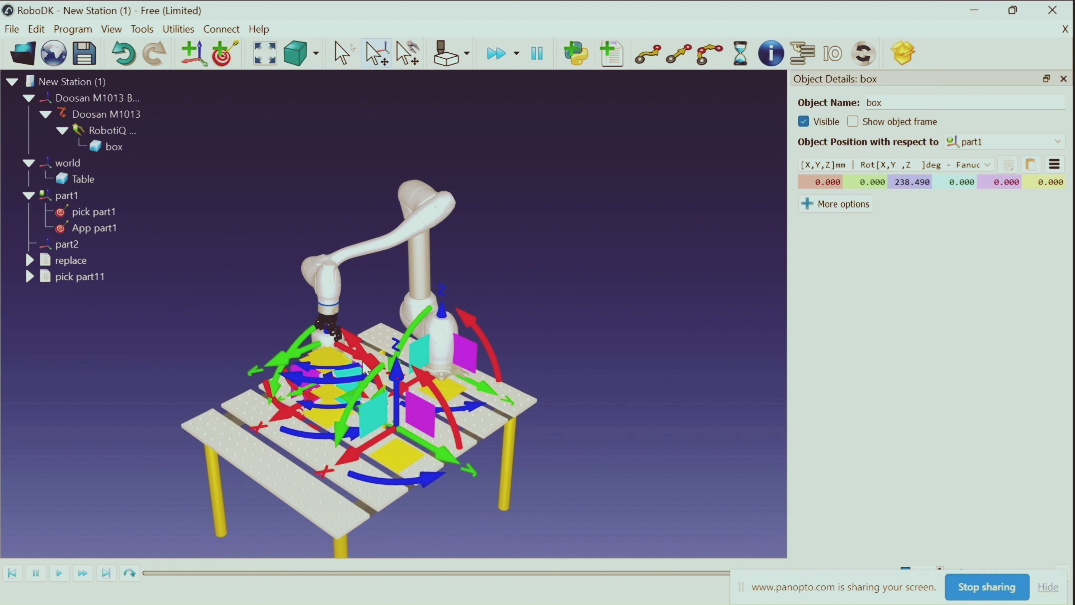
pyautogui.keyDown('alt'); pyautogui.moveTo(378, 360); pyautogui.dragTo(457, 394); pyautogui.keyUp('alt')
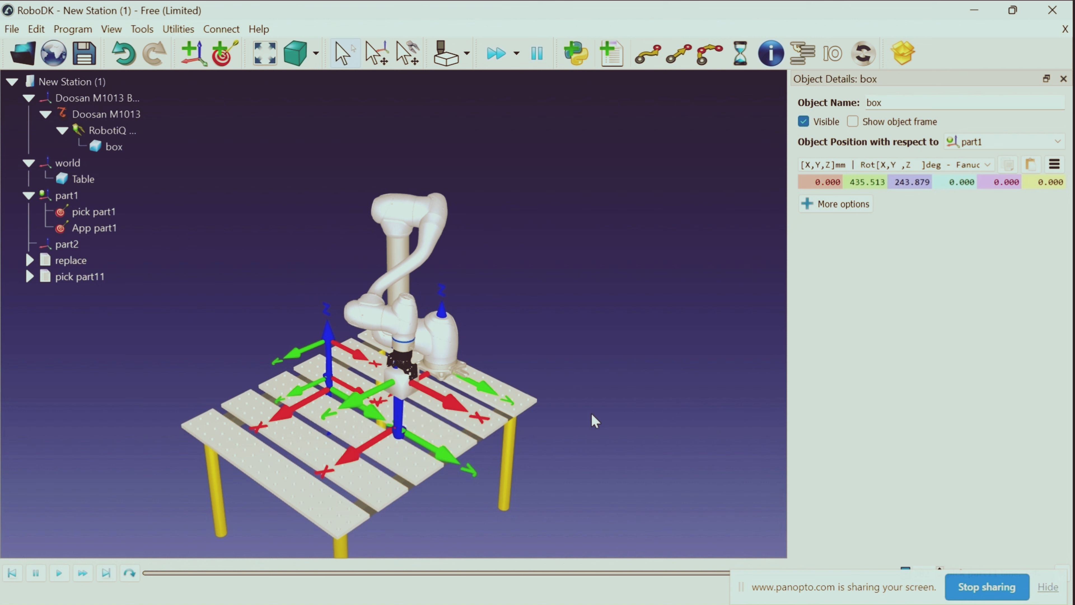
pyautogui.scroll(-1, 592, 423)
pyautogui.moveTo(572, 440); pyautogui.dragTo(658, 382)
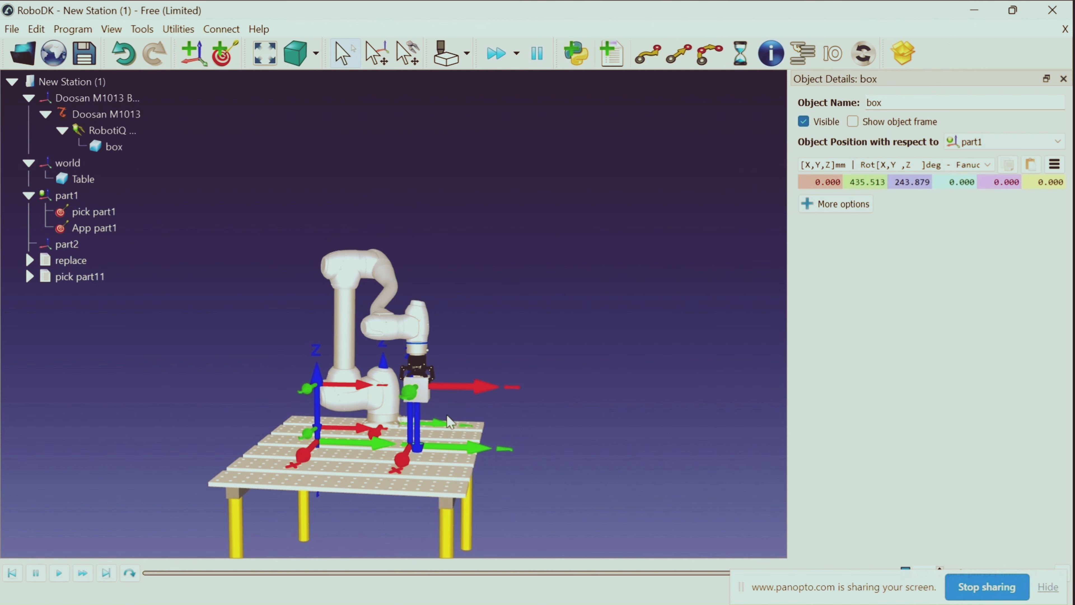
pyautogui.press('alt')
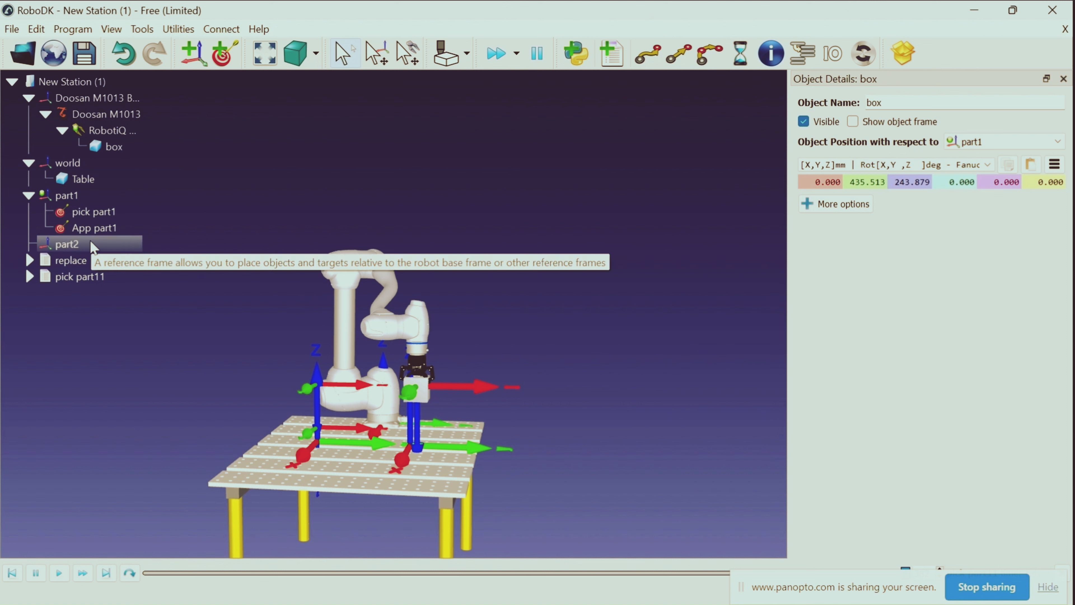
# Make part2 the active reference frame and add a target under it at the robot's current position
pyautogui.rightClick(94, 247)
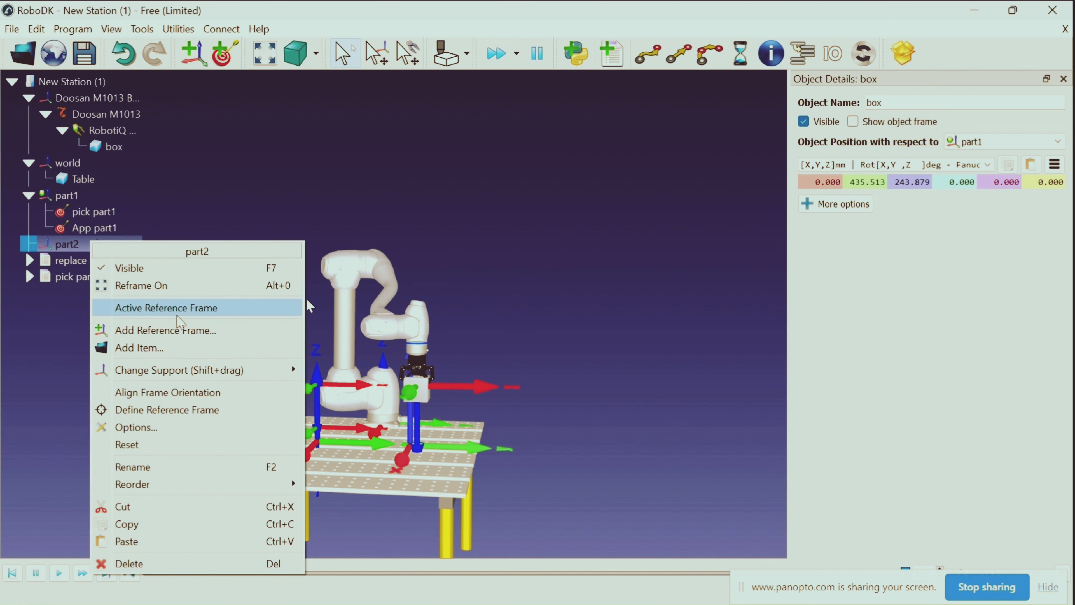
pyautogui.click(152, 308)
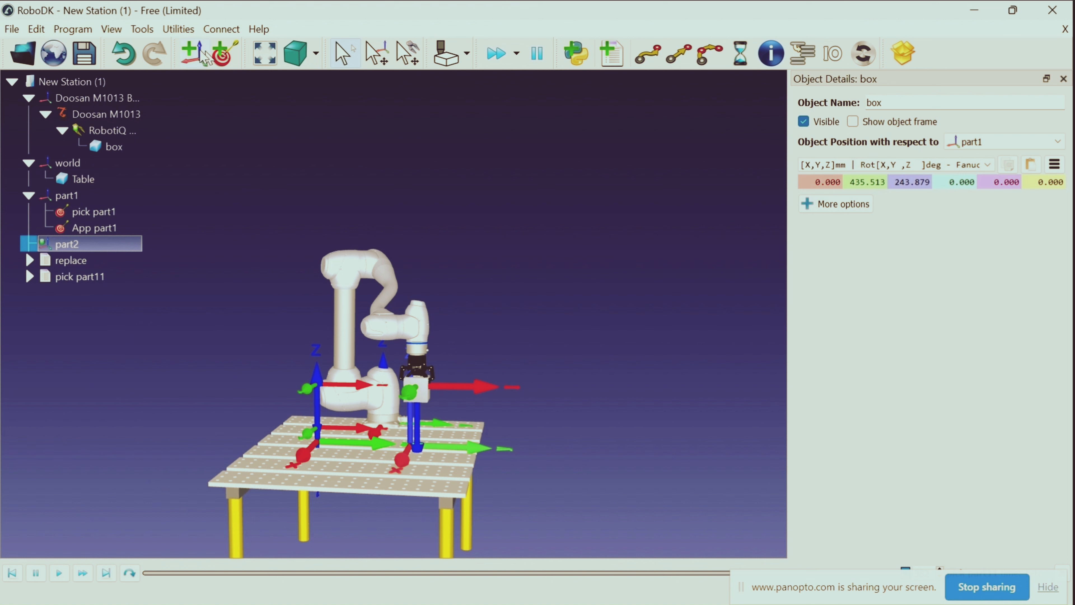
pyautogui.click(205, 55)
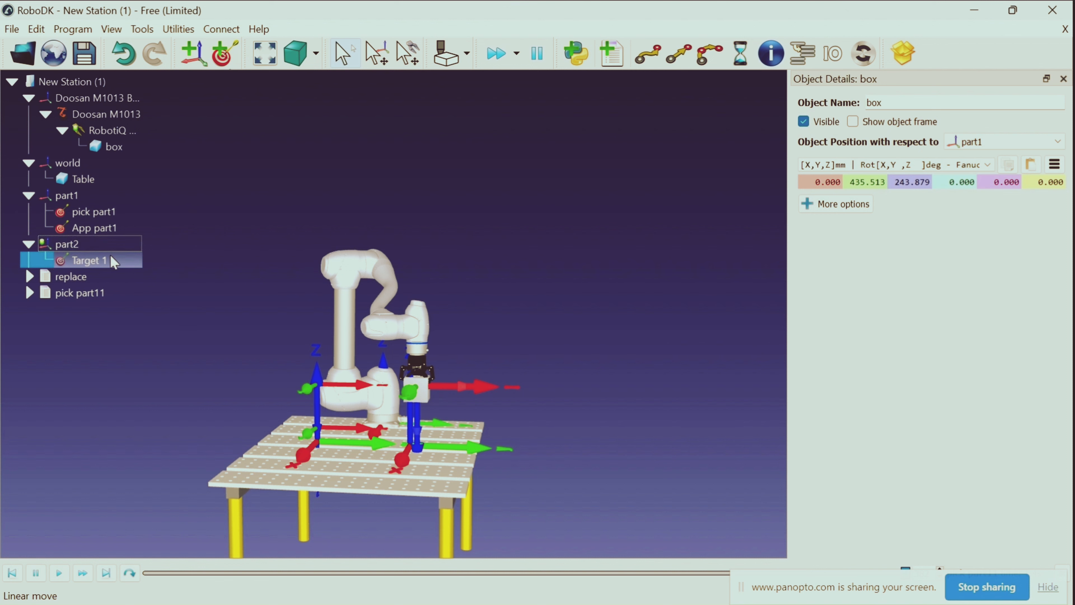
# Rename the new target under part2 as app part2
pyautogui.rightClick(116, 257)
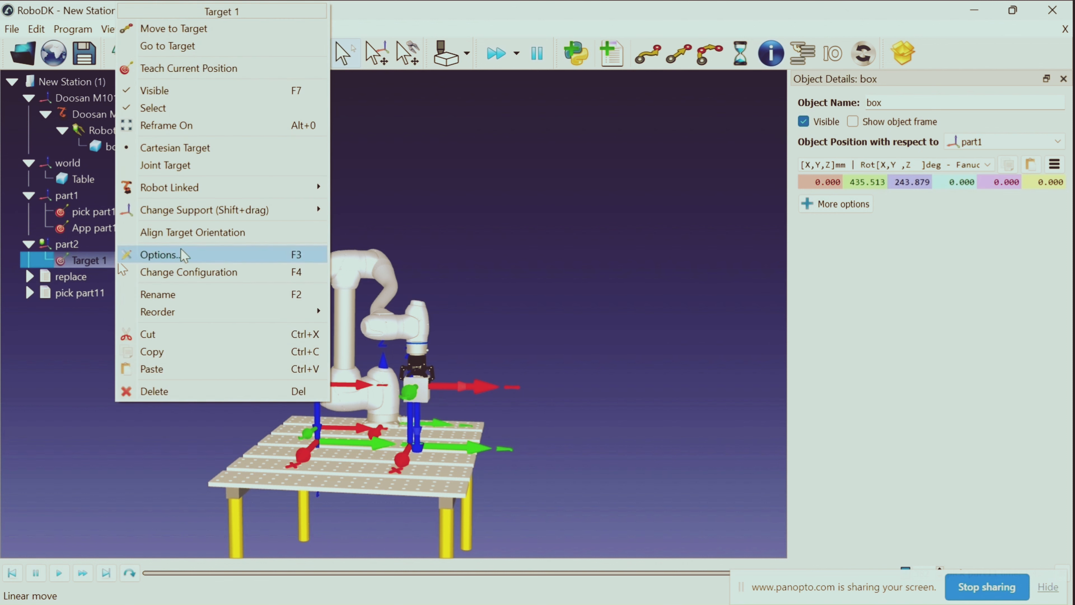
pyautogui.click(178, 302)
pyautogui.press('BackSpace')
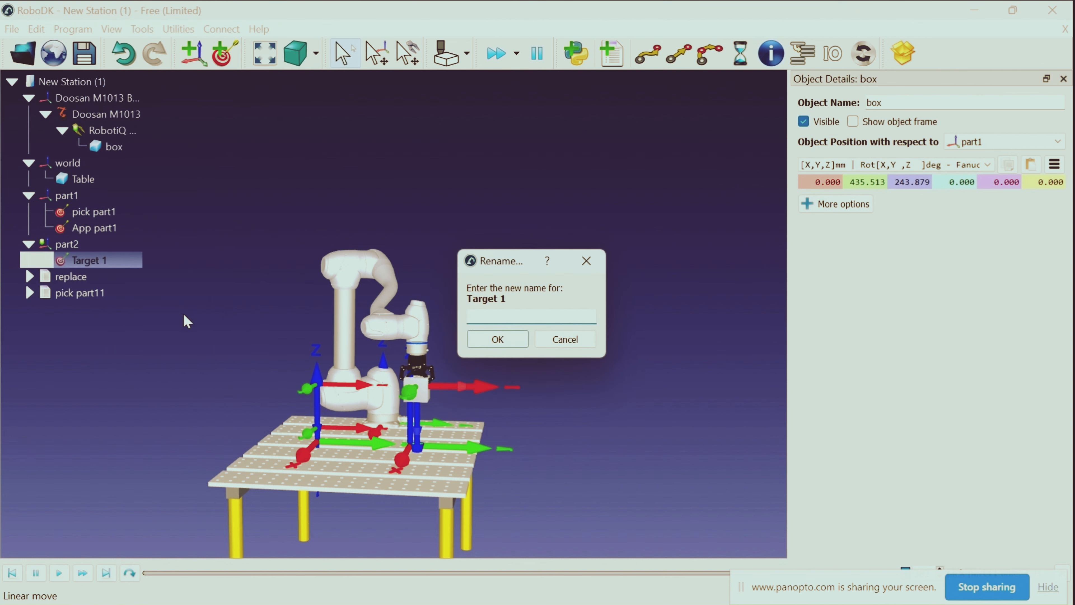
pyautogui.write('app part2')
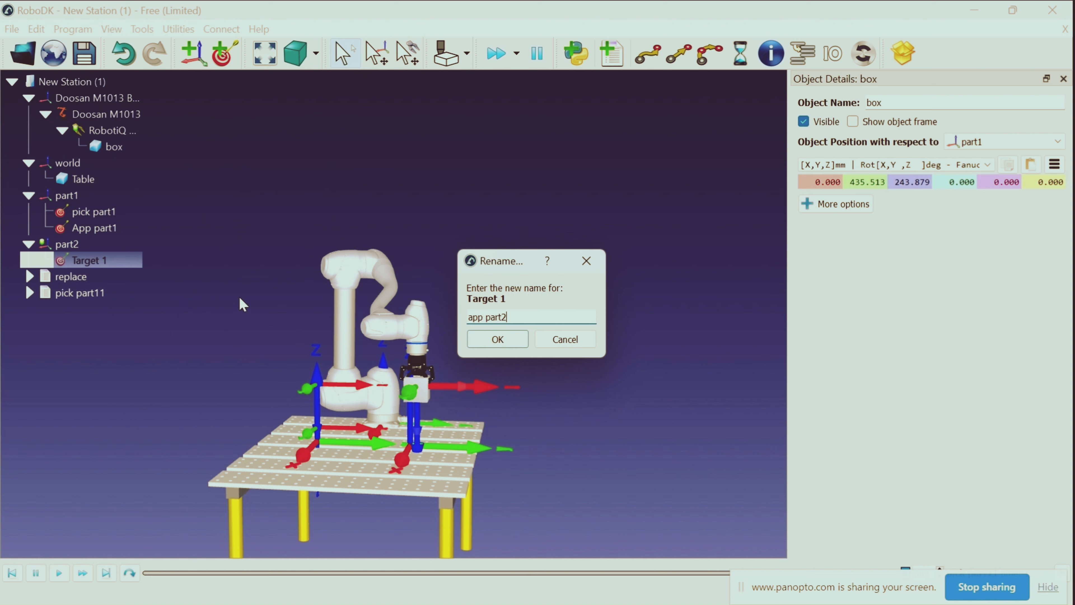
pyautogui.click(495, 345)
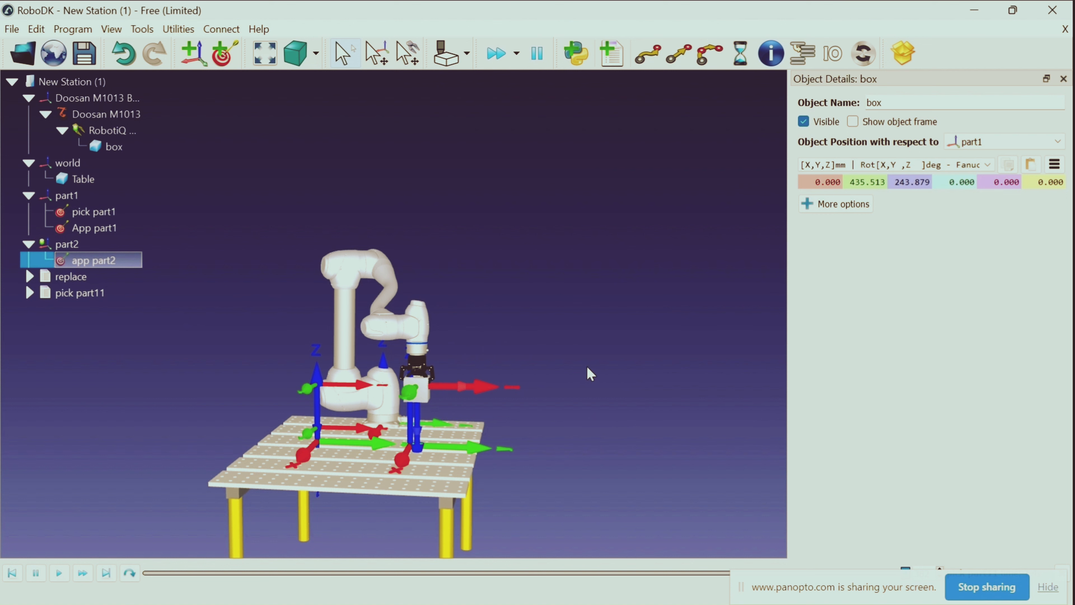
# Lower the gripper with the box to the table at part2, about X 26, Y 438, Z 57 mm relative to part1
pyautogui.moveTo(600, 379); pyautogui.dragTo(432, 403)
pyautogui.press('alt')
pyautogui.press('alt')
pyautogui.press('alt')
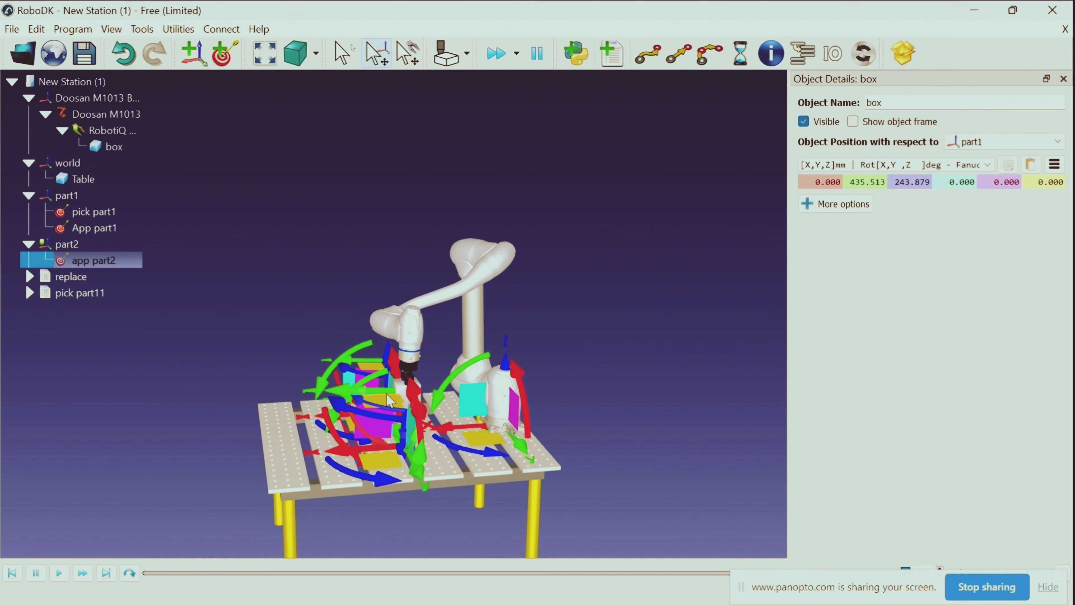
pyautogui.keyDown('alt'); pyautogui.moveTo(390, 400); pyautogui.dragTo(371, 473); pyautogui.keyUp('alt')
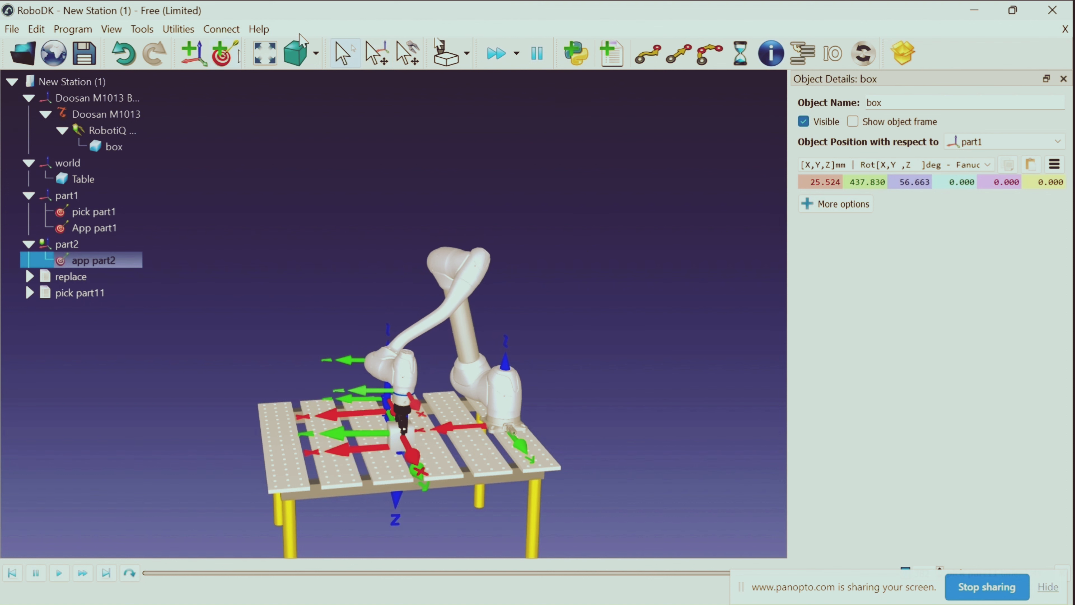
# Add a second target under part2 at the robot's current position and rename it place part2
pyautogui.click(223, 53)
pyautogui.rightClick(121, 276)
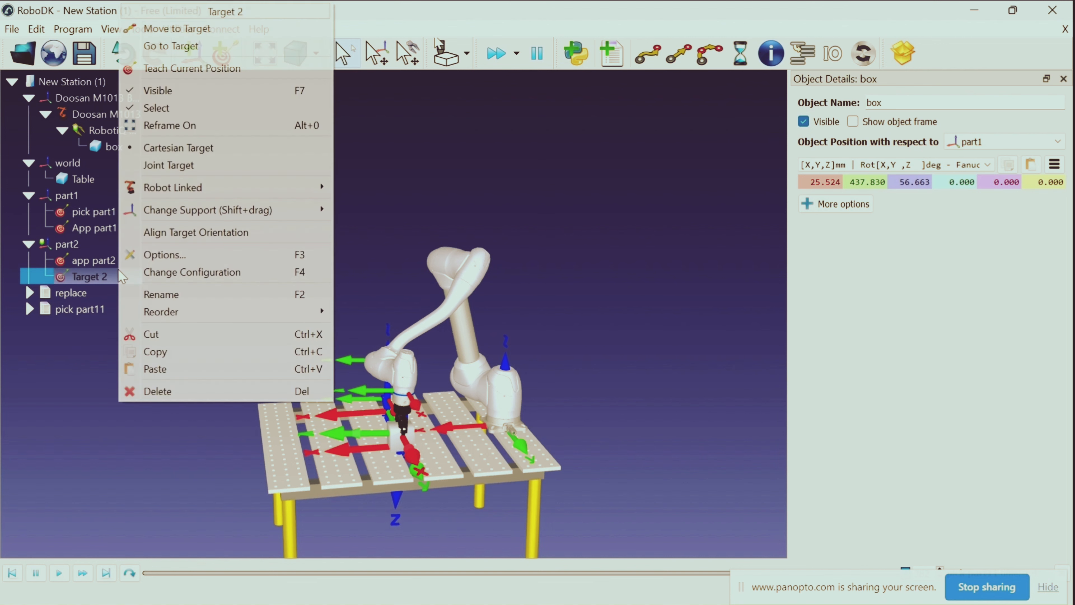
pyautogui.click(189, 299)
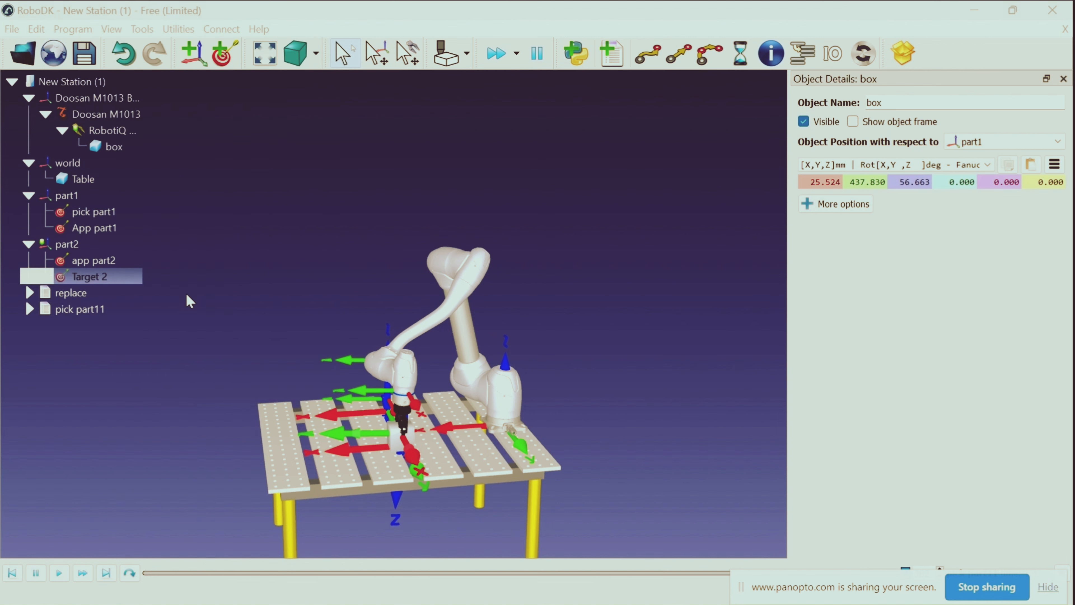
pyautogui.press('BackSpace')
pyautogui.write('p')
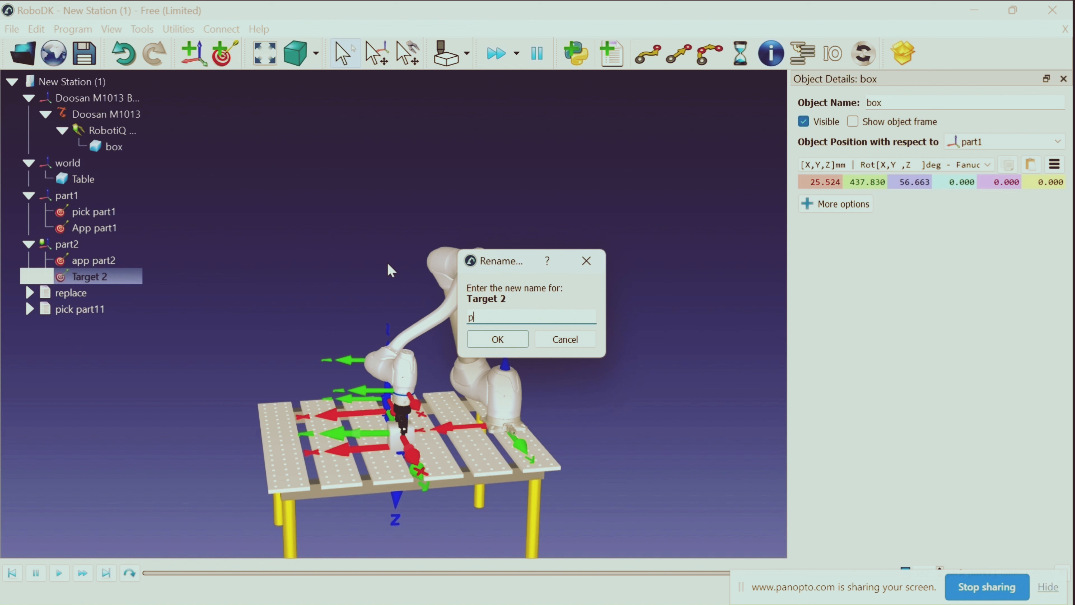
pyautogui.write('lace part2')
pyautogui.press('Return')
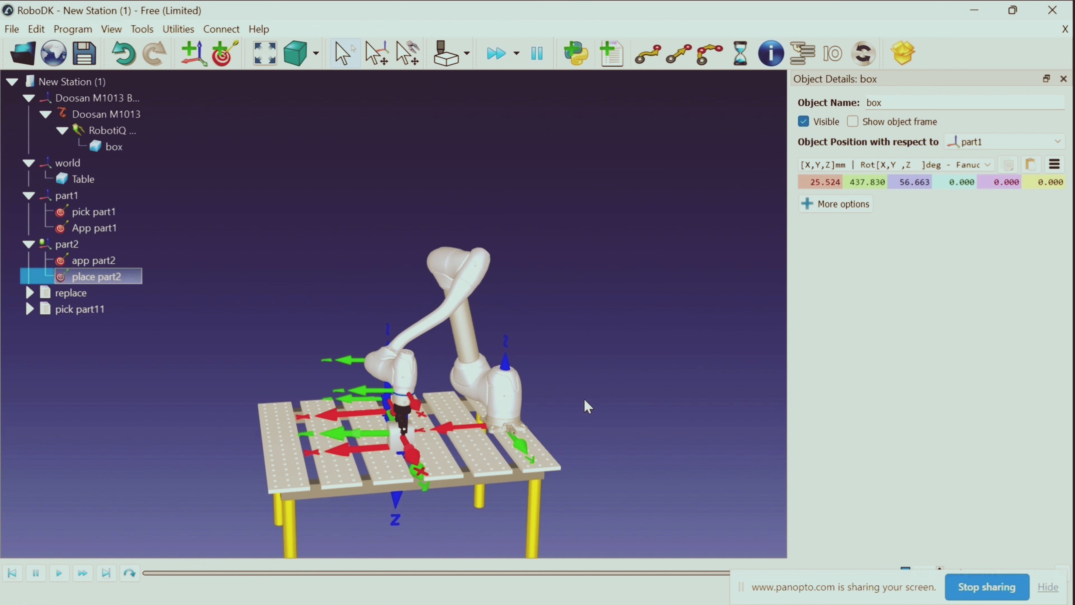
# Check the part2 targets by moving the robot to app part2 and back to place part2
pyautogui.moveTo(590, 420); pyautogui.dragTo(744, 351)
pyautogui.moveTo(615, 405); pyautogui.dragTo(605, 429)
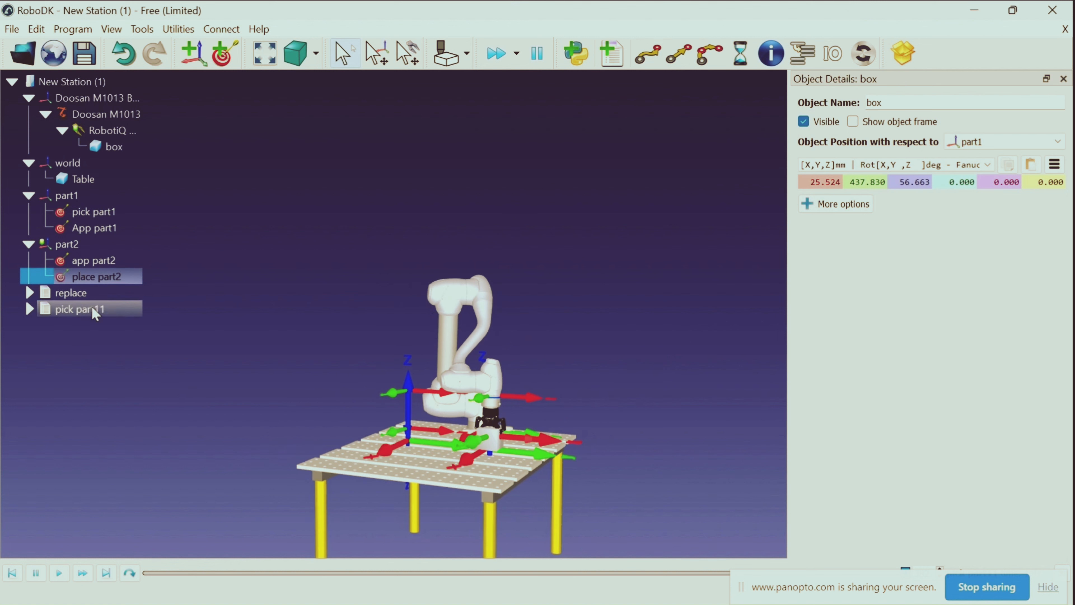
pyautogui.doubleClick(116, 259)
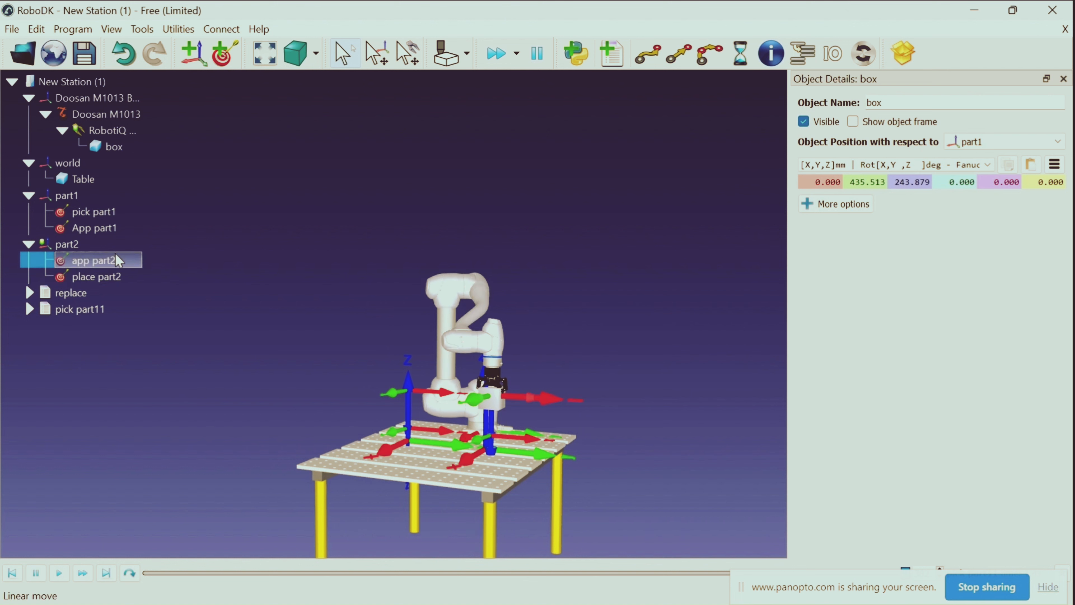
pyautogui.doubleClick(121, 276)
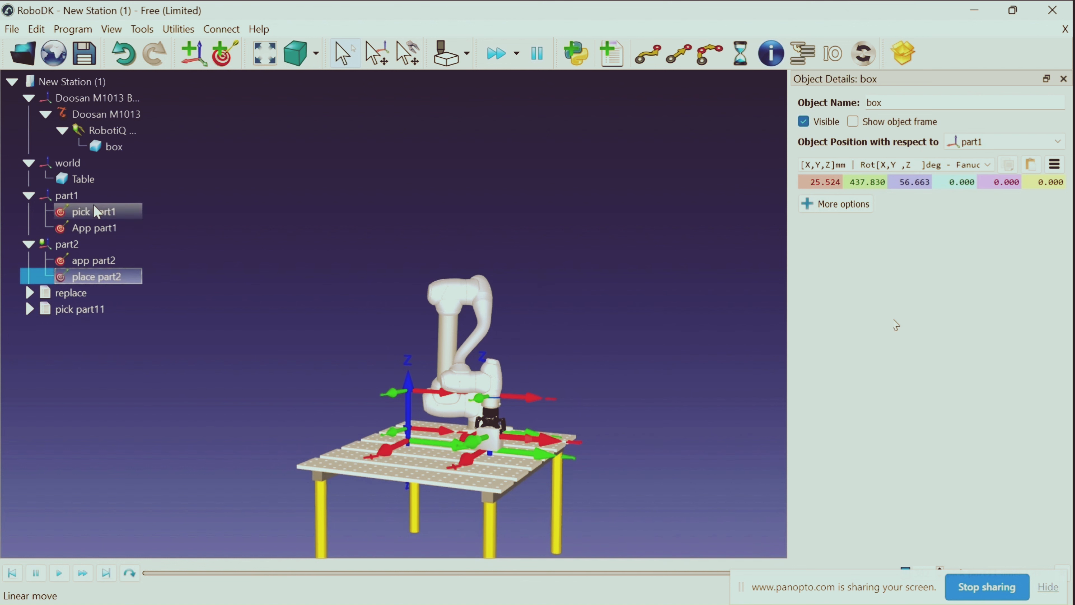
pyautogui.click(280, 264)
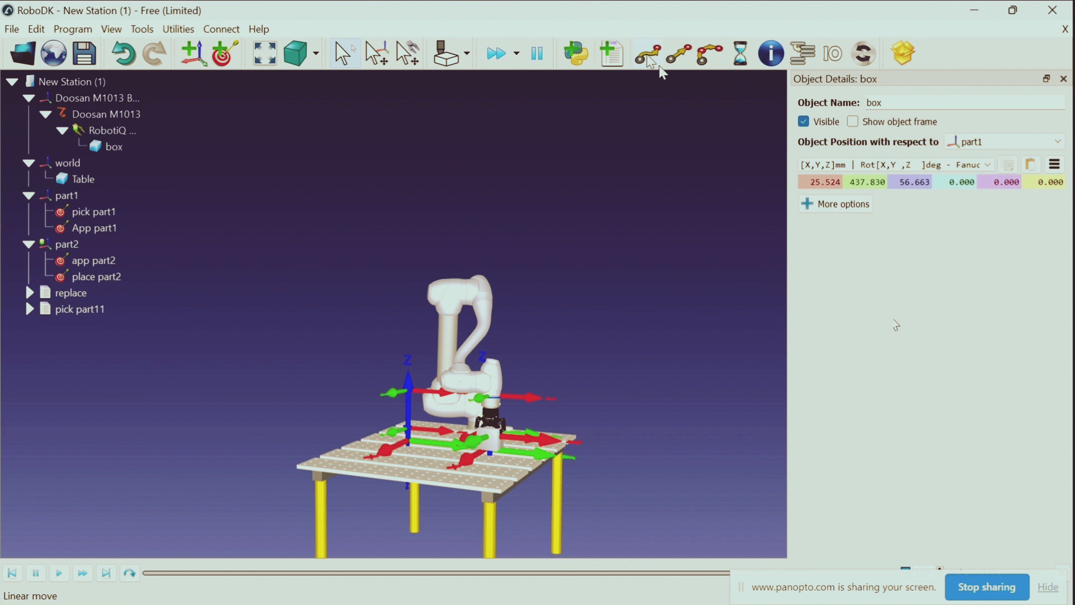
# Create a new robot program and rename it place part22
pyautogui.click(612, 53)
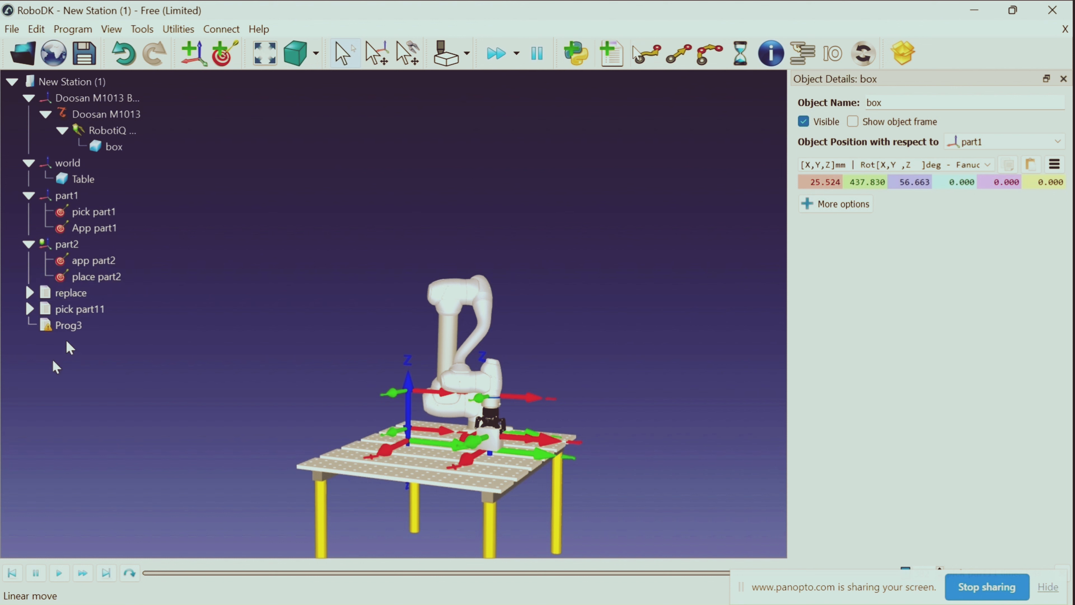
pyautogui.rightClick(73, 326)
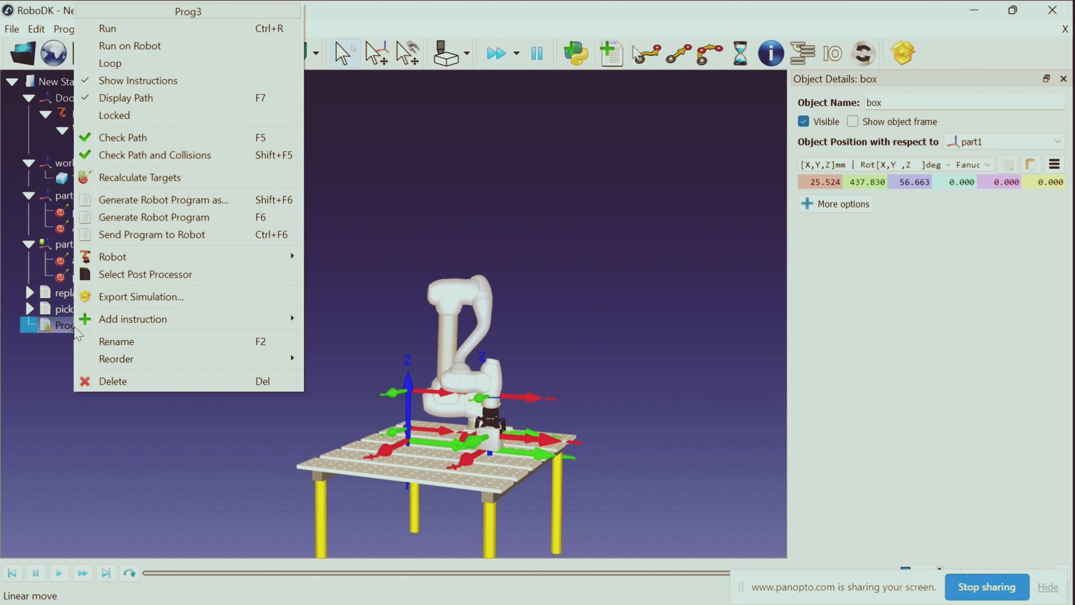
pyautogui.click(167, 341)
pyautogui.press('BackSpace')
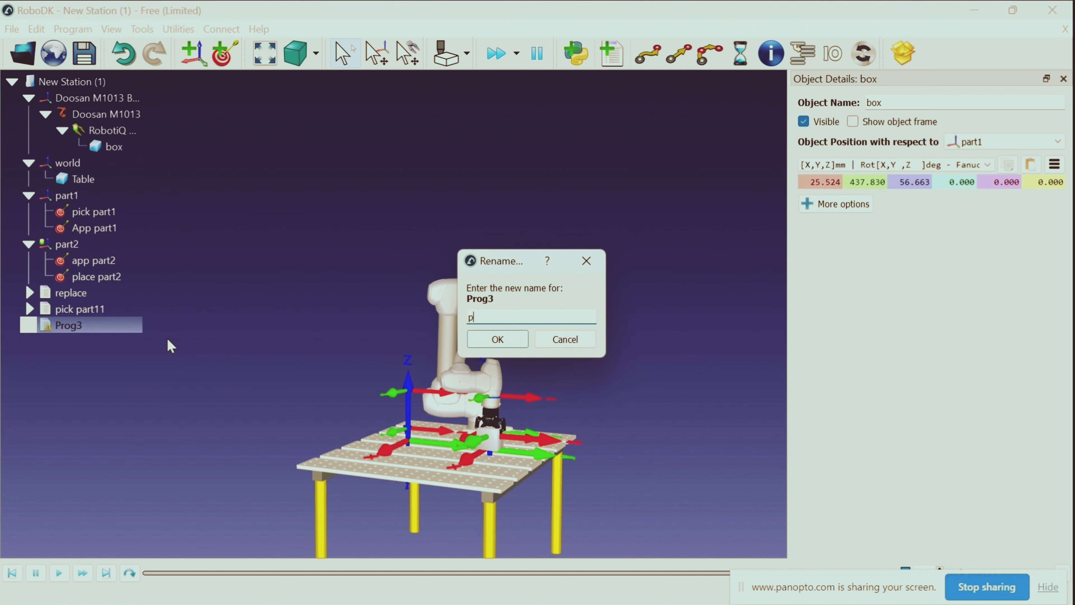
pyautogui.write('place part22')
pyautogui.press('Return')
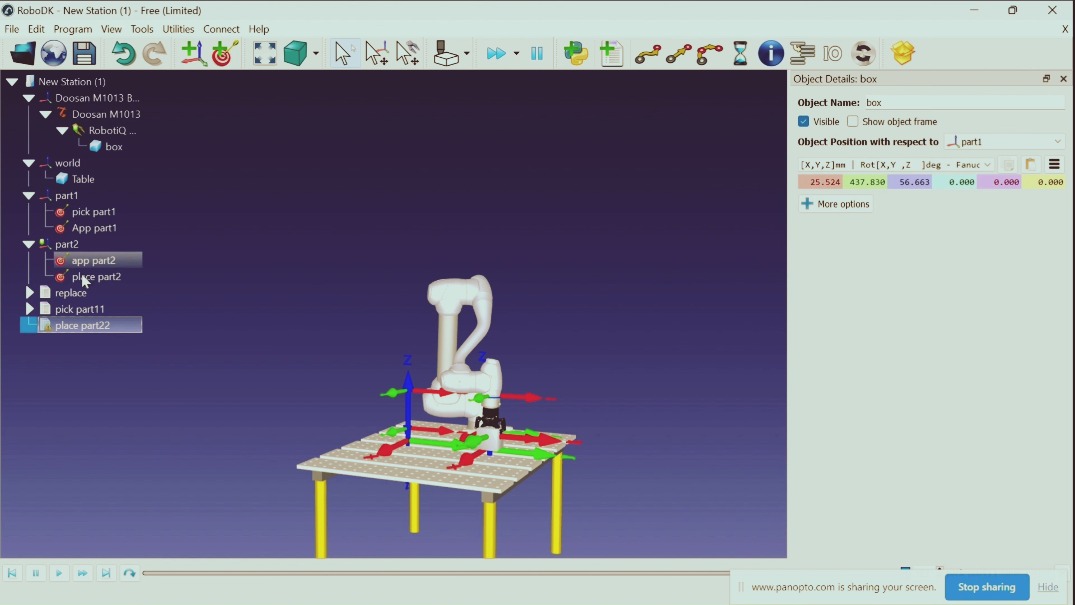
# Add a joint move to app part2 followed by a linear move to place part2 in the place part22 program
pyautogui.doubleClick(93, 260)
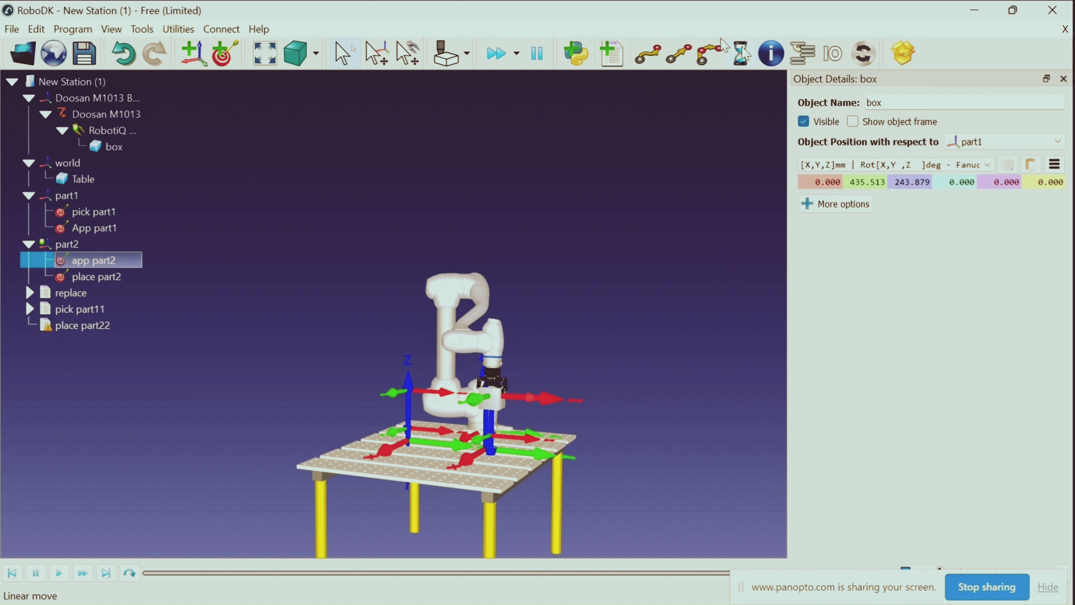
pyautogui.click(644, 60)
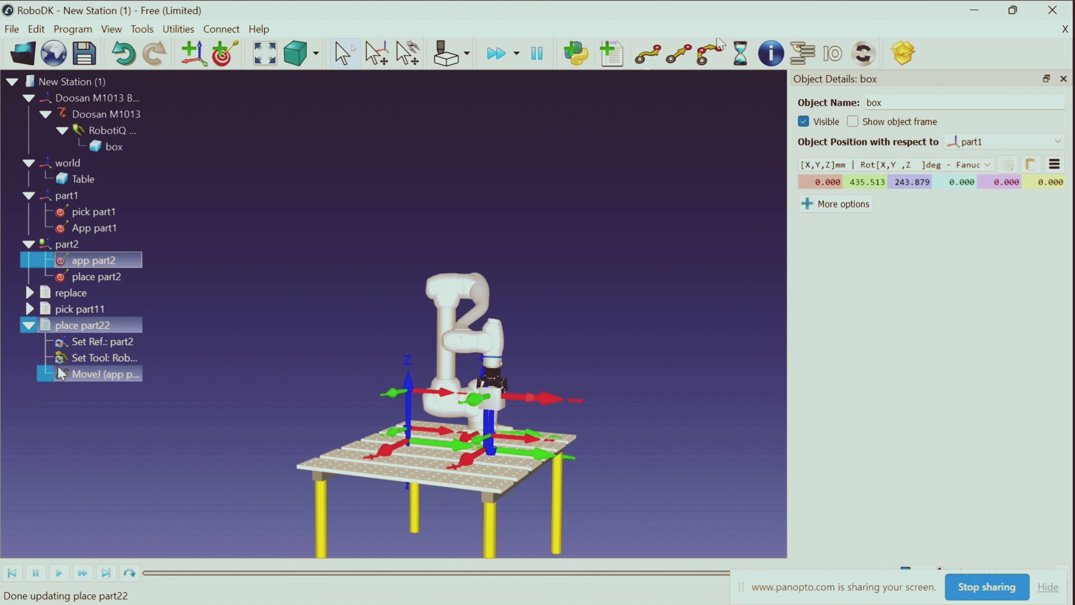
pyautogui.doubleClick(127, 277)
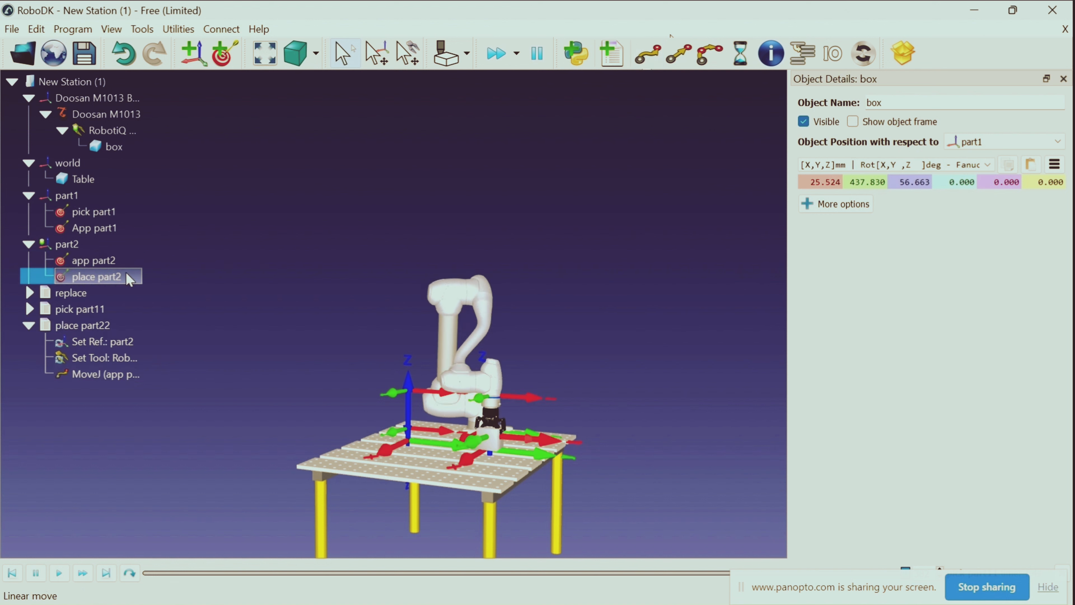
pyautogui.click(679, 54)
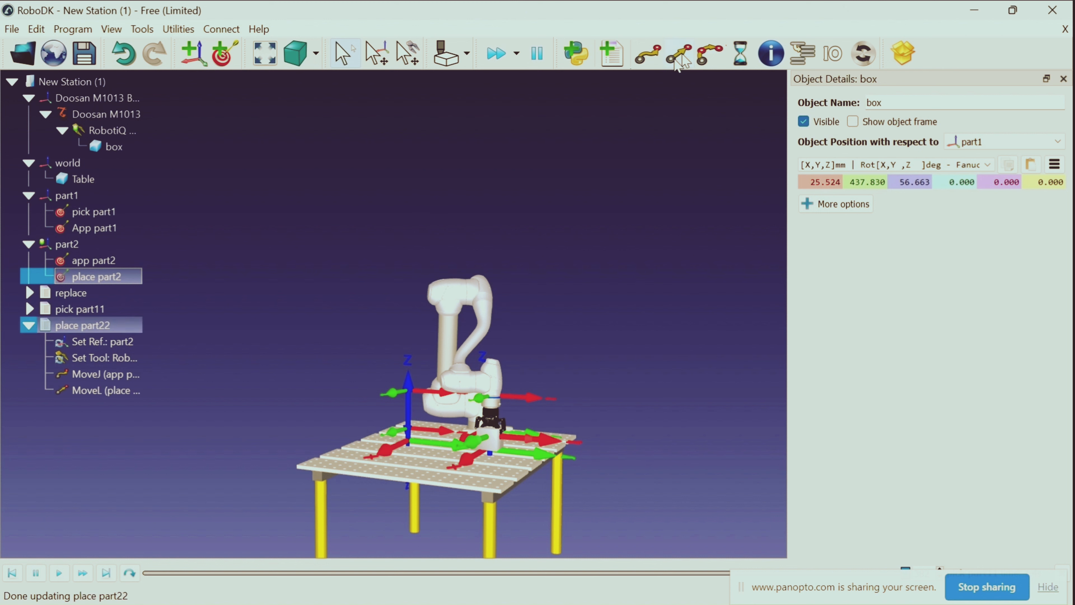
# Add a Detach object event for the RobotiQ 2F-85 Gripper (Open) after the linear move to place part2, with New Station (1) as parent
pyautogui.rightClick(95, 388)
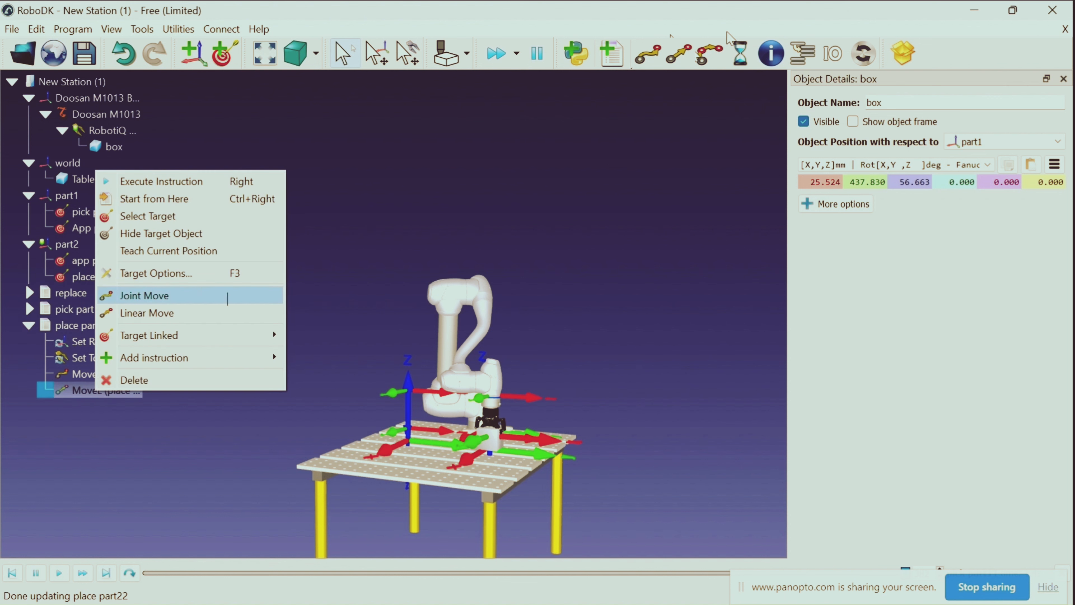
pyautogui.moveTo(211, 358)
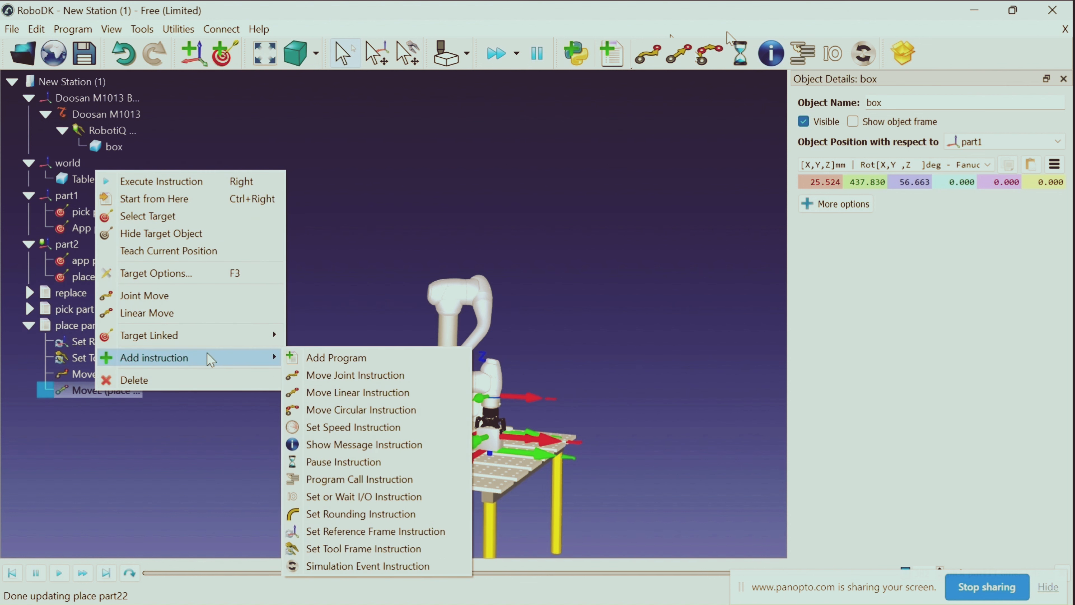
pyautogui.click(388, 567)
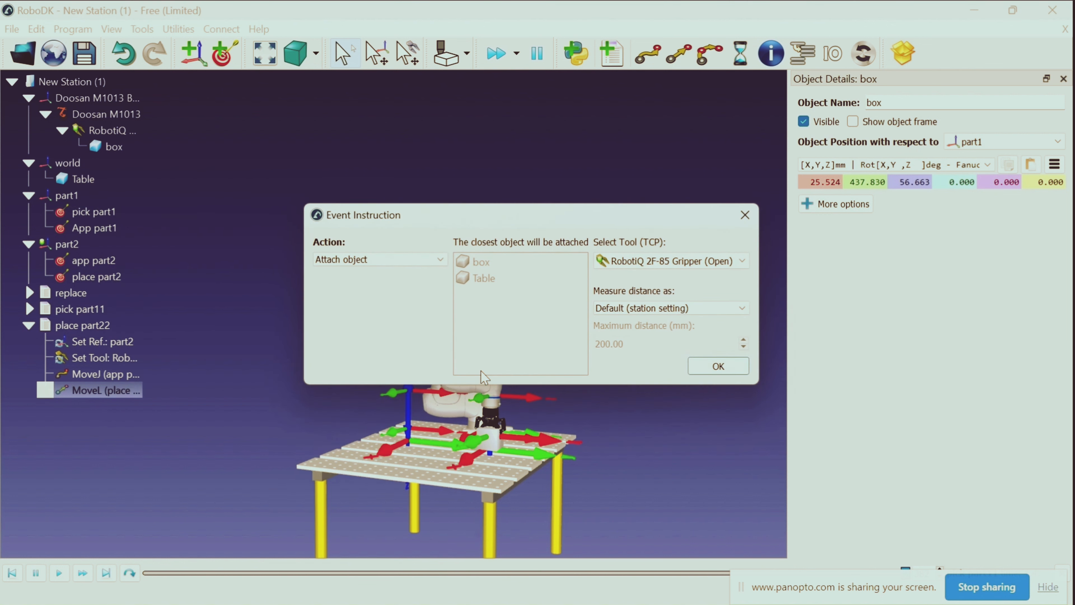
pyautogui.click(411, 258)
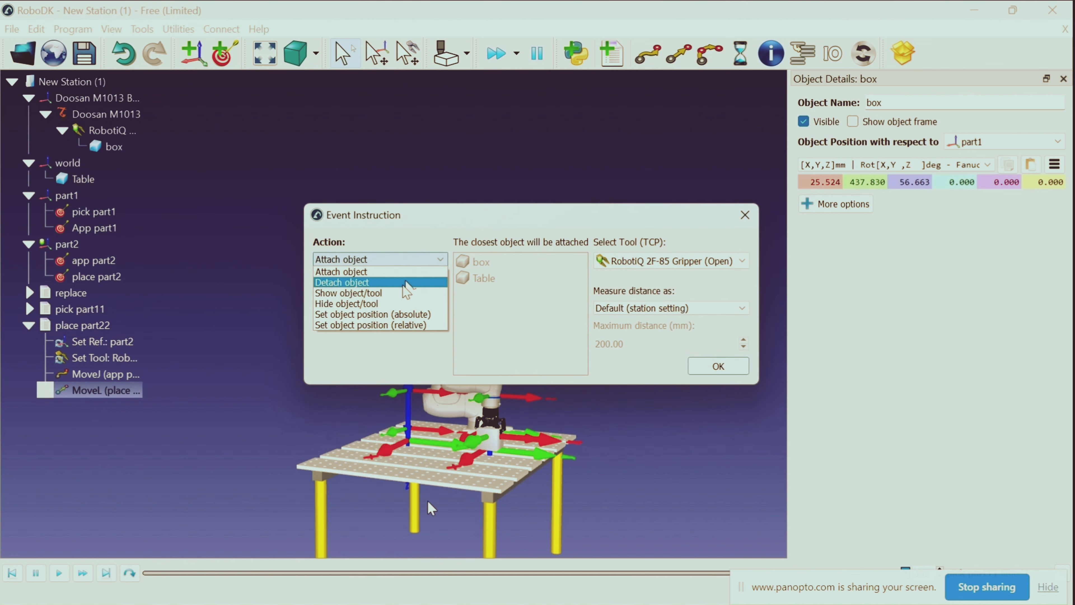
pyautogui.click(405, 282)
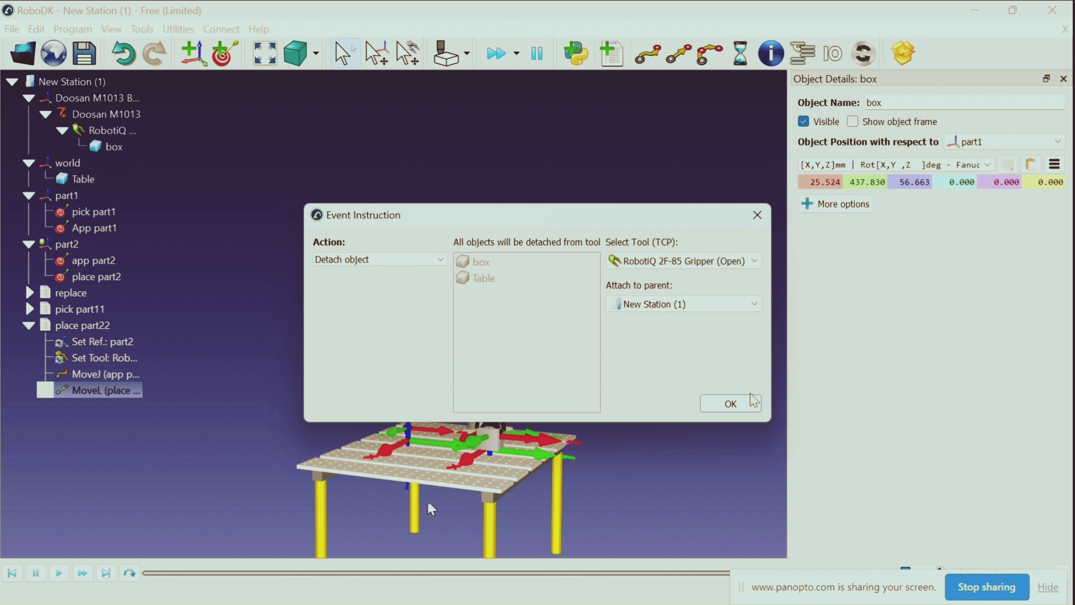
pyautogui.click(731, 403)
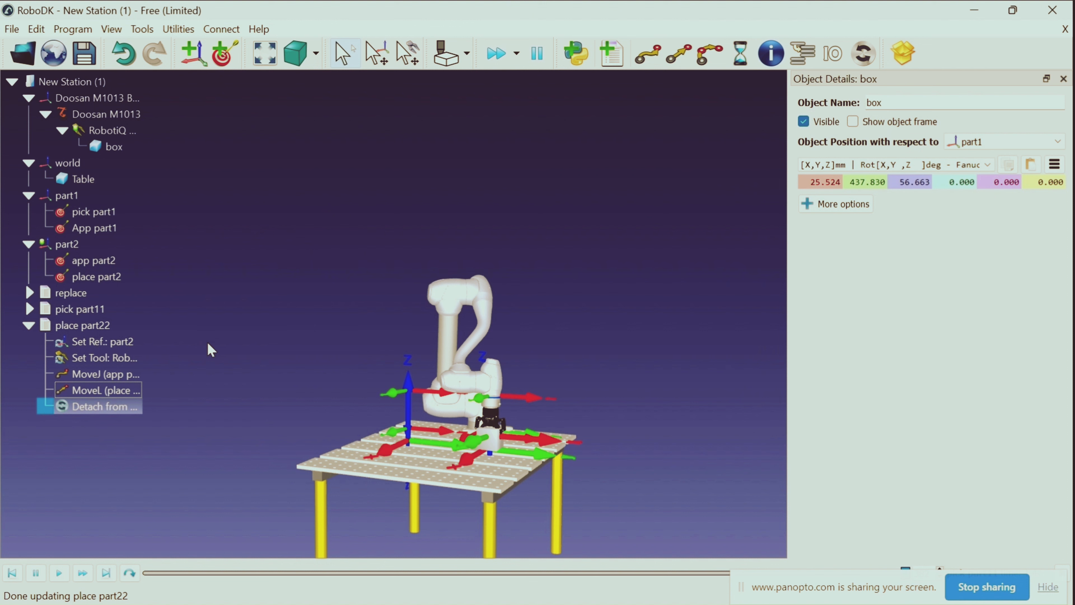
# Move the robot to app part2 and add a linear move to that target after the Detach event in place part22
pyautogui.click(365, 274)
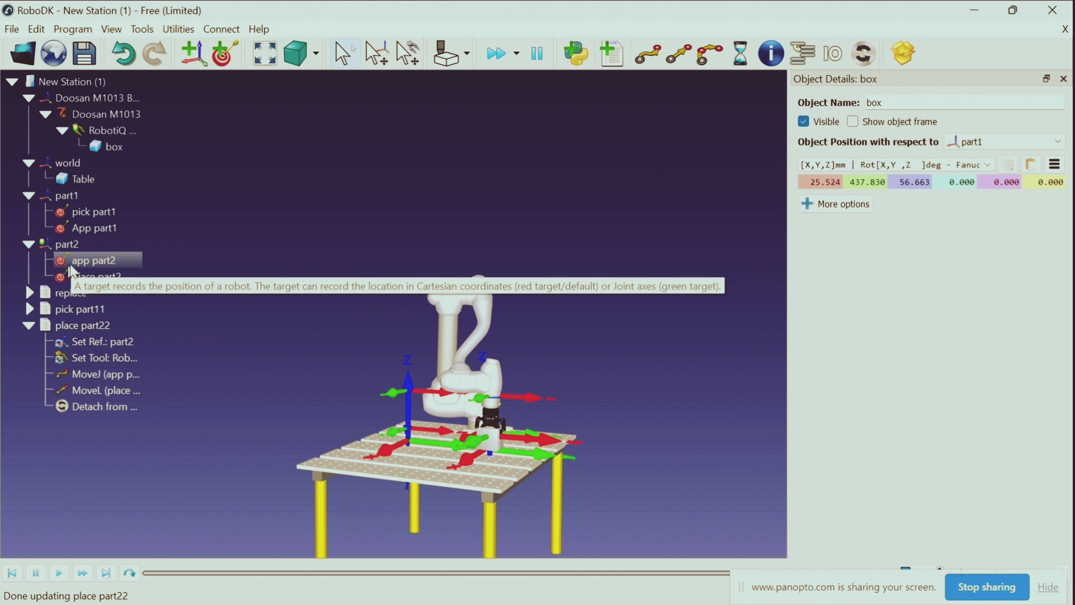
pyautogui.doubleClick(95, 262)
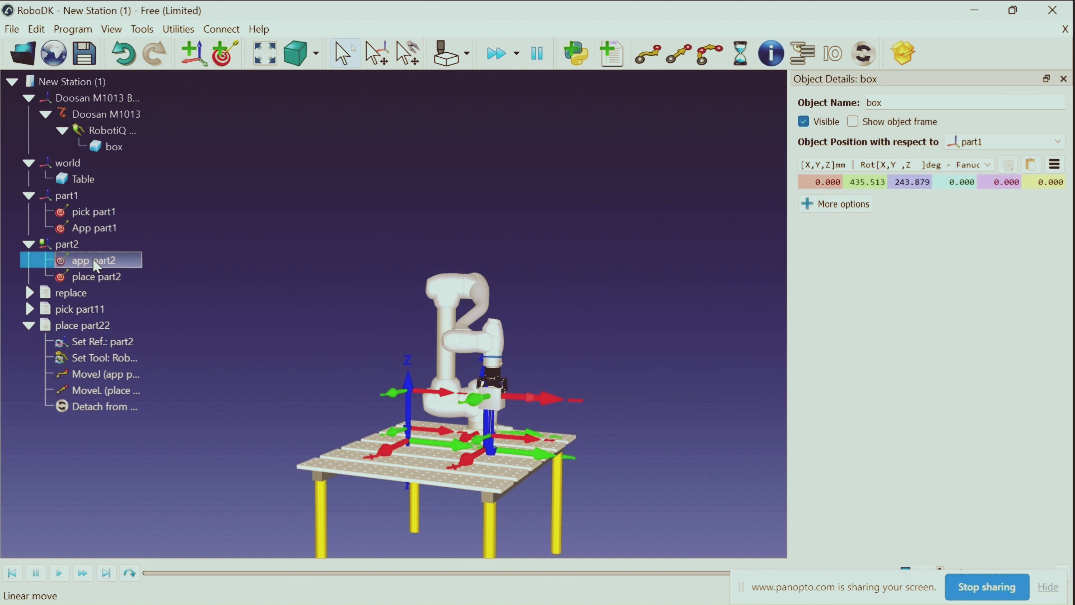
pyautogui.click(683, 59)
pyautogui.click(280, 239)
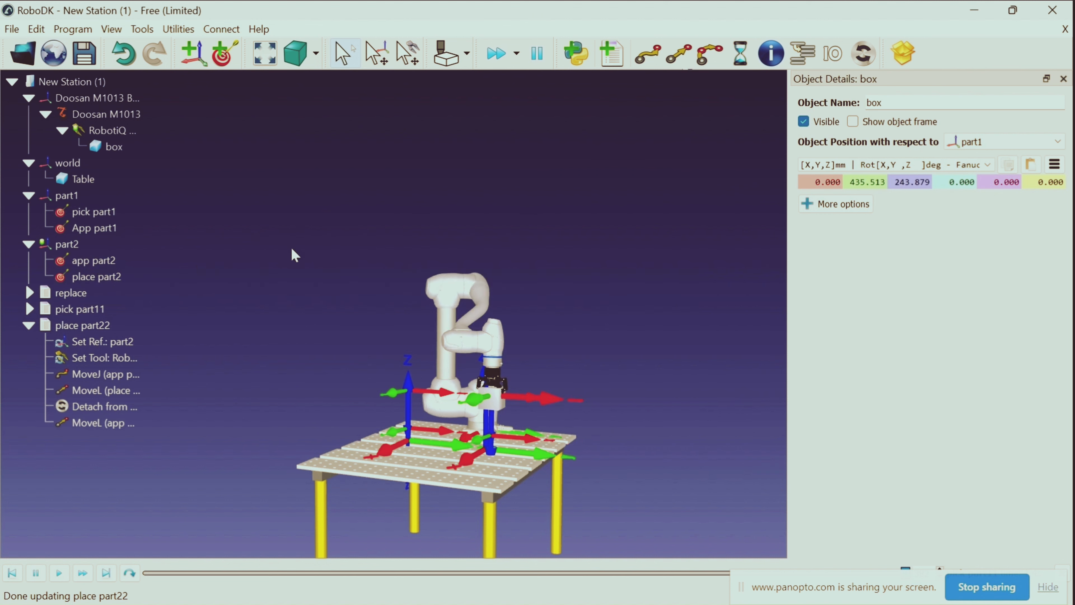
# Run the place part22 program to test it, replay its simulation, and collapse its instruction list
pyautogui.doubleClick(99, 330)
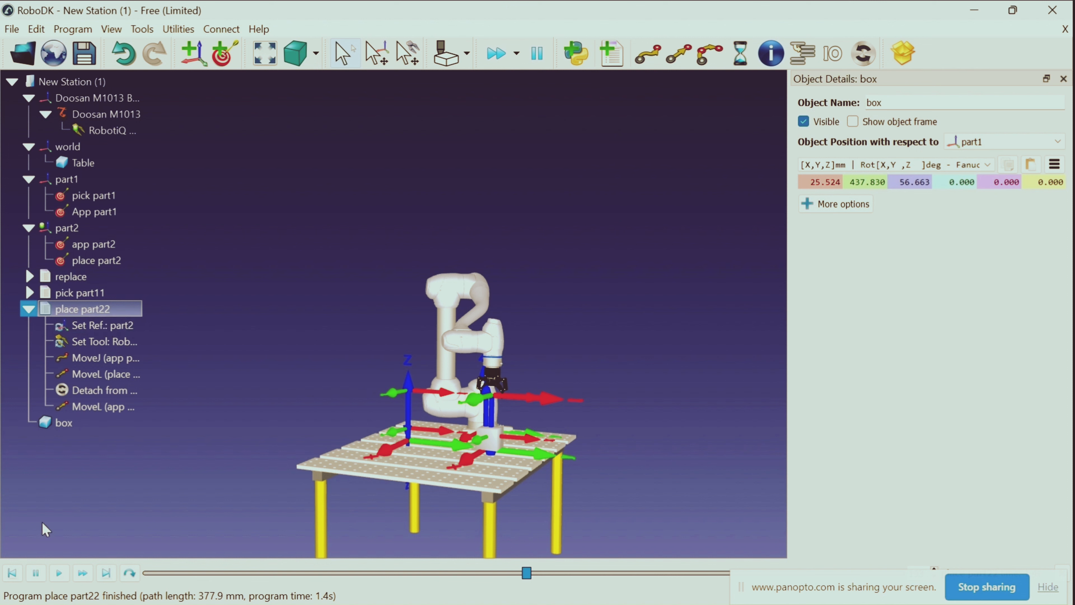
pyautogui.click(59, 573)
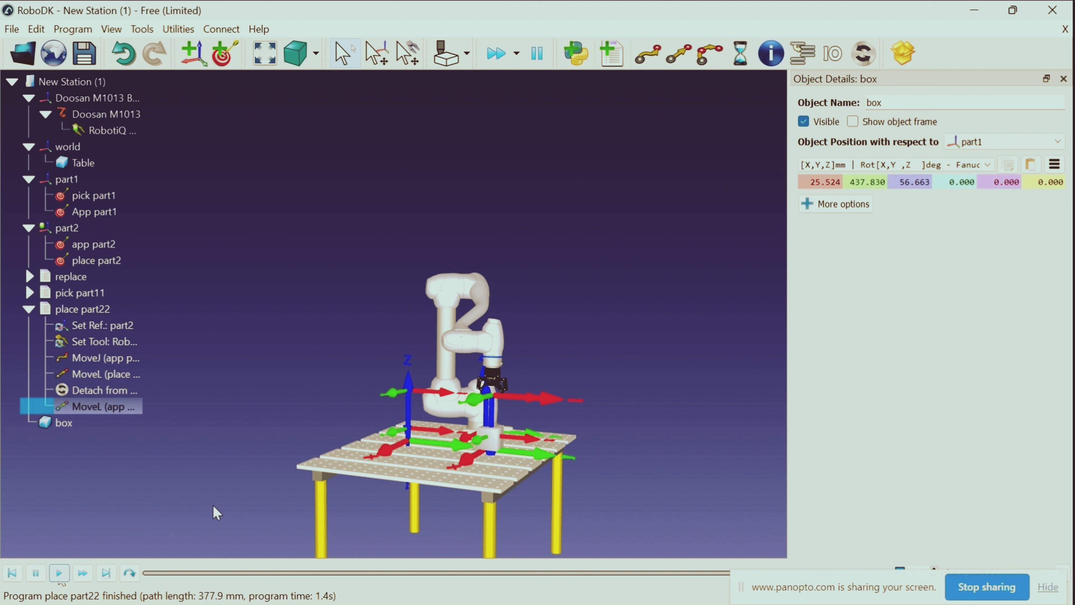
pyautogui.click(28, 308)
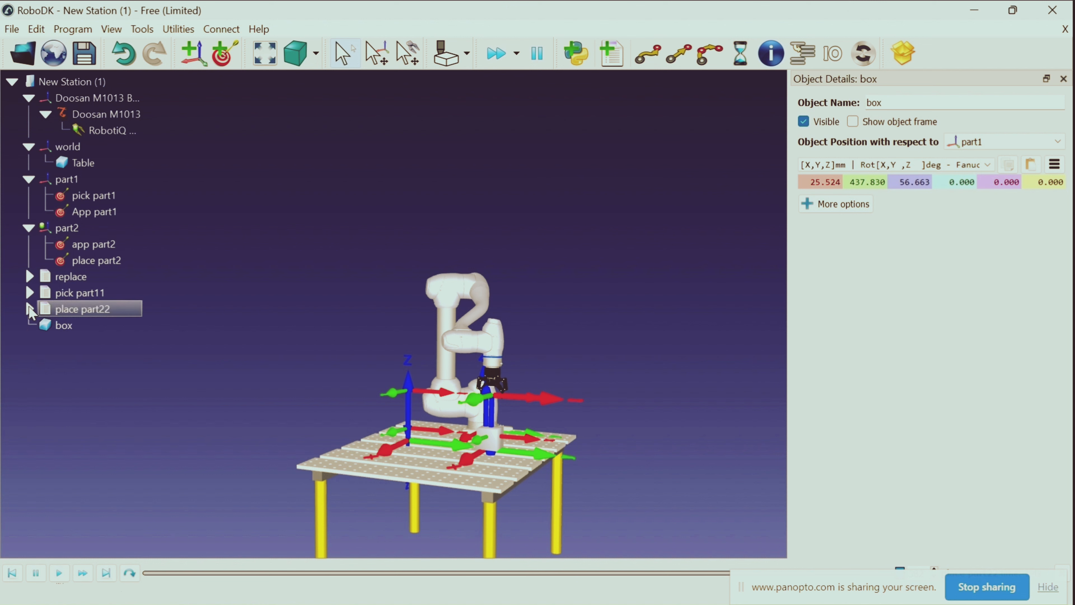
# Test the full cycle by rerunning pick part11, resetting the box with replace, and running pick part11 followed by place part22
pyautogui.doubleClick(96, 292)
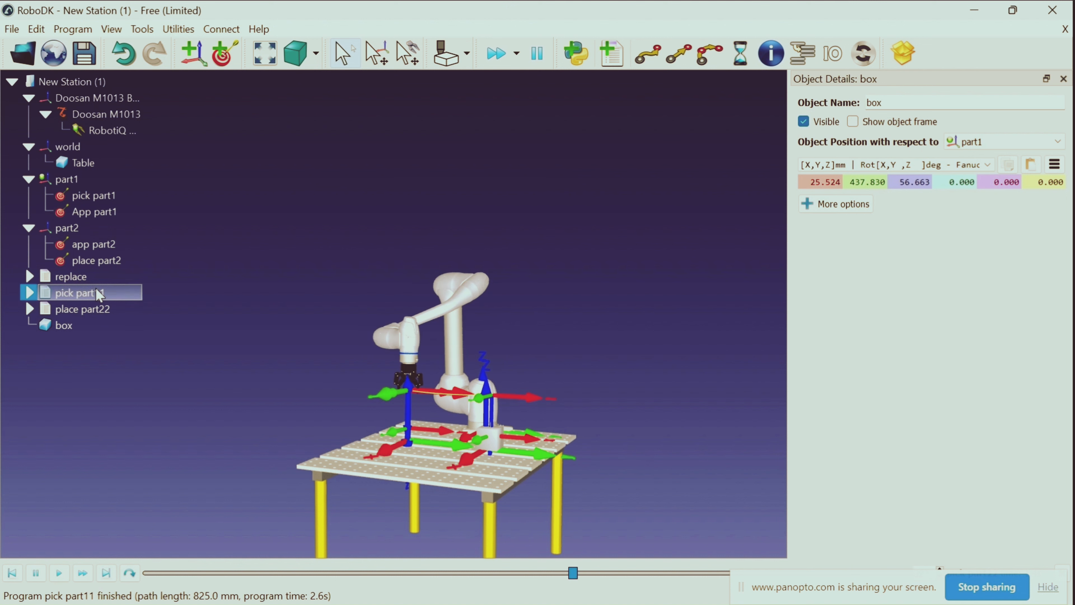
pyautogui.doubleClick(99, 294)
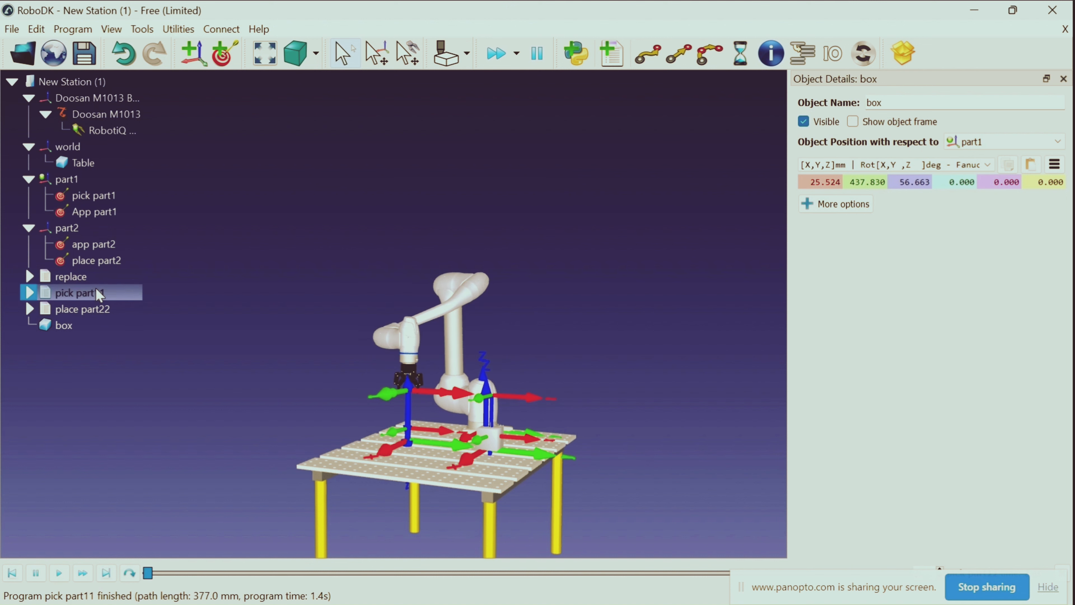
pyautogui.doubleClick(91, 278)
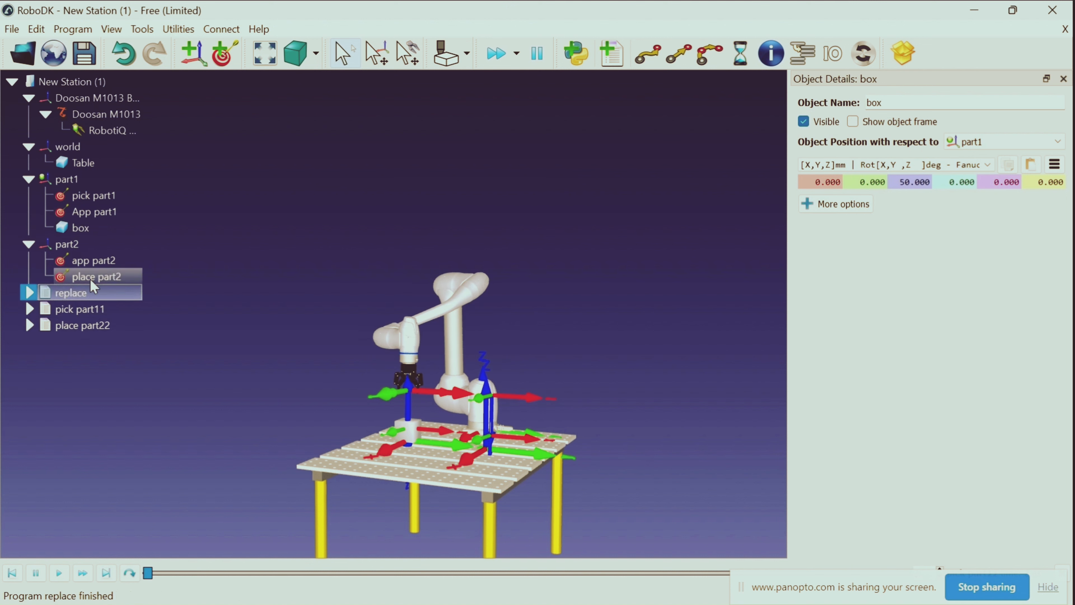
pyautogui.doubleClick(84, 311)
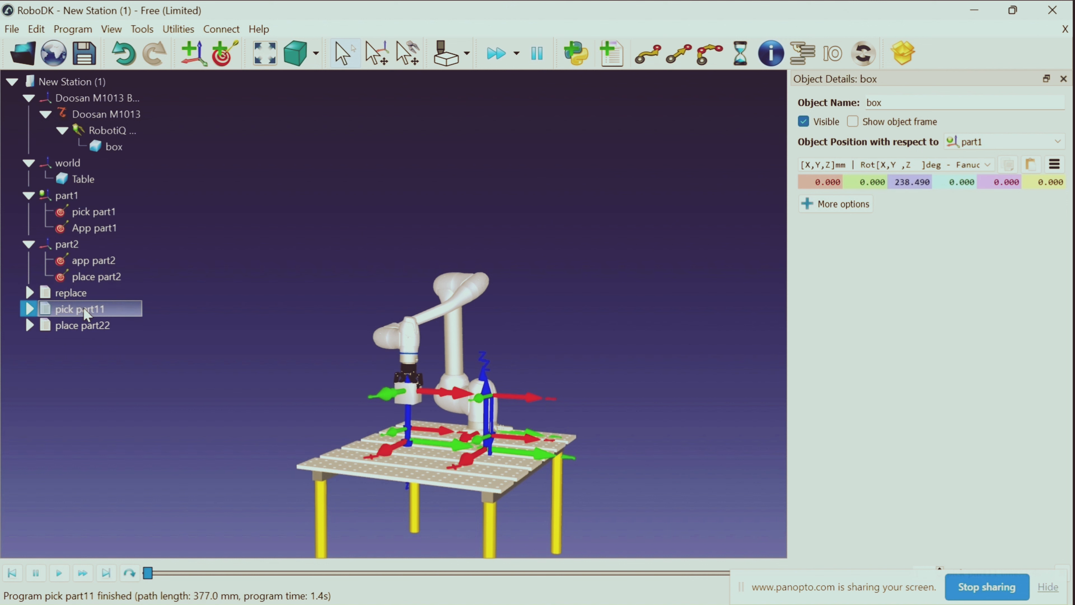
pyautogui.doubleClick(85, 327)
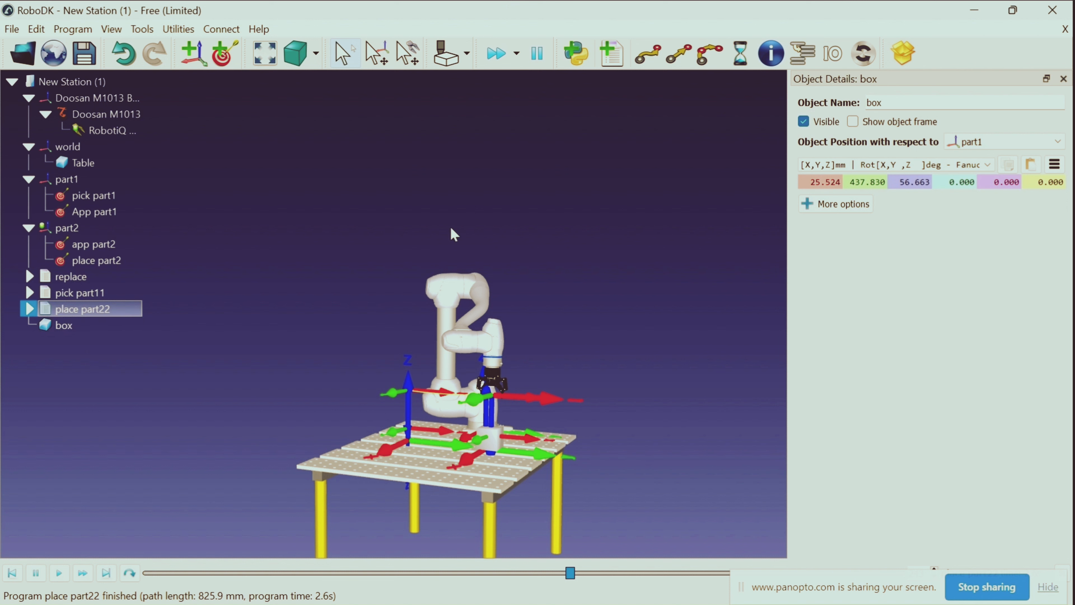
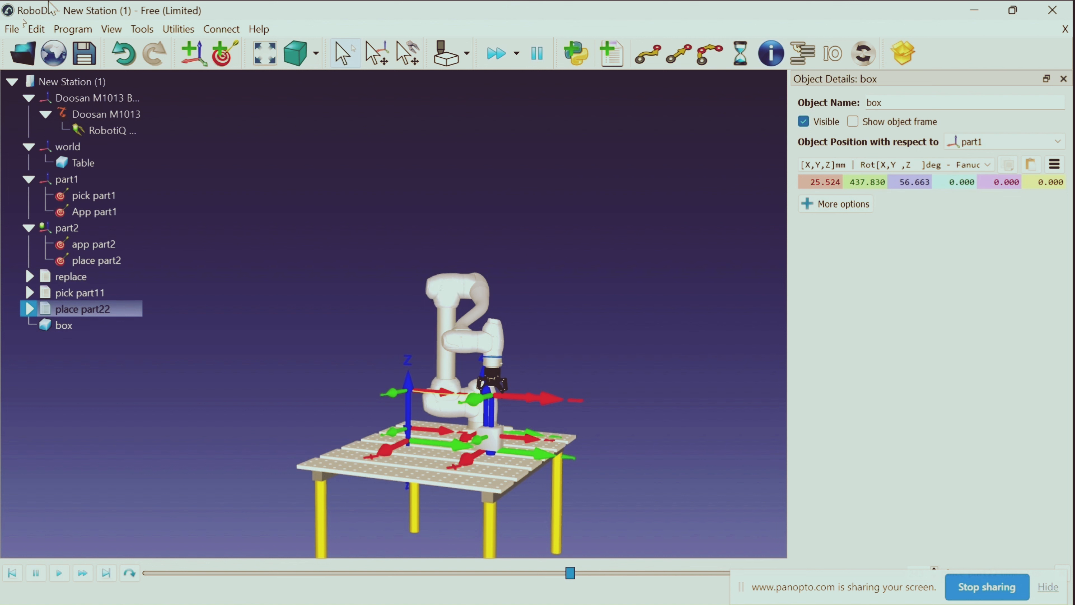
# Create a new robot program and rename it pick part22
pyautogui.click(320, 276)
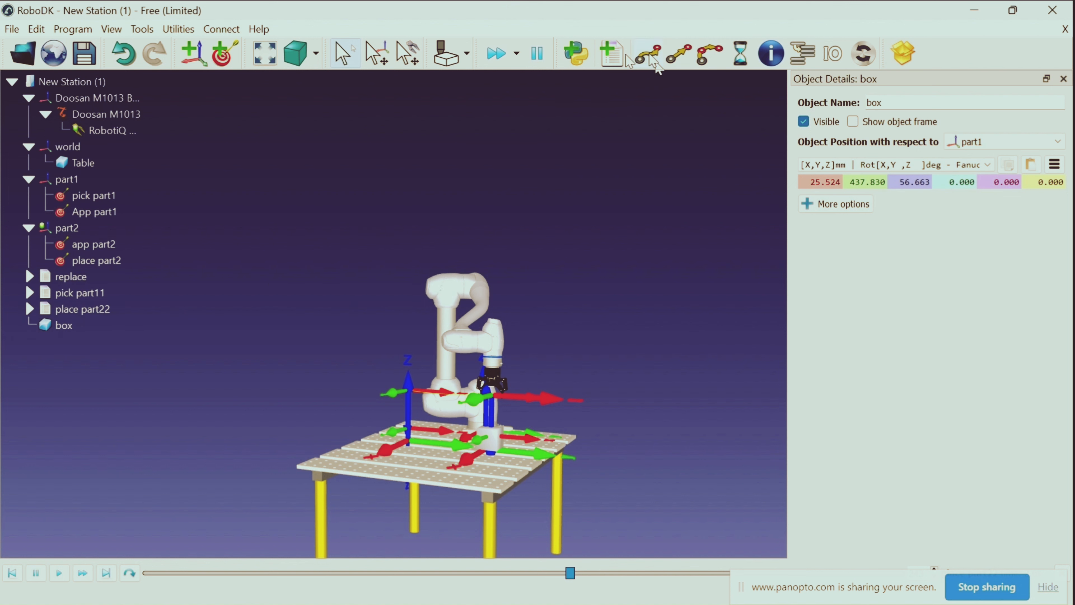
pyautogui.click(611, 53)
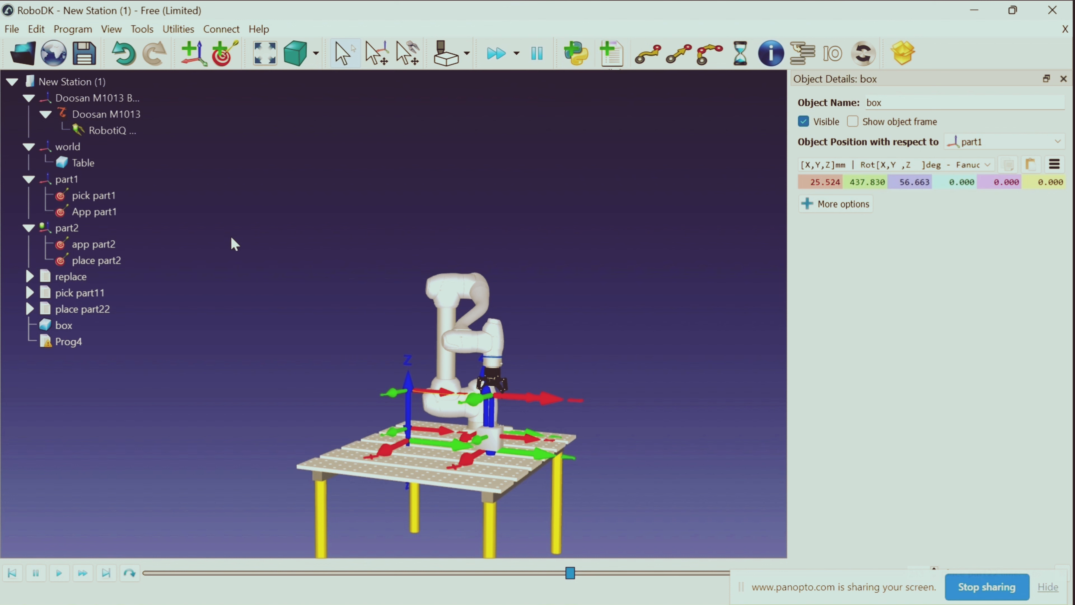
pyautogui.rightClick(64, 342)
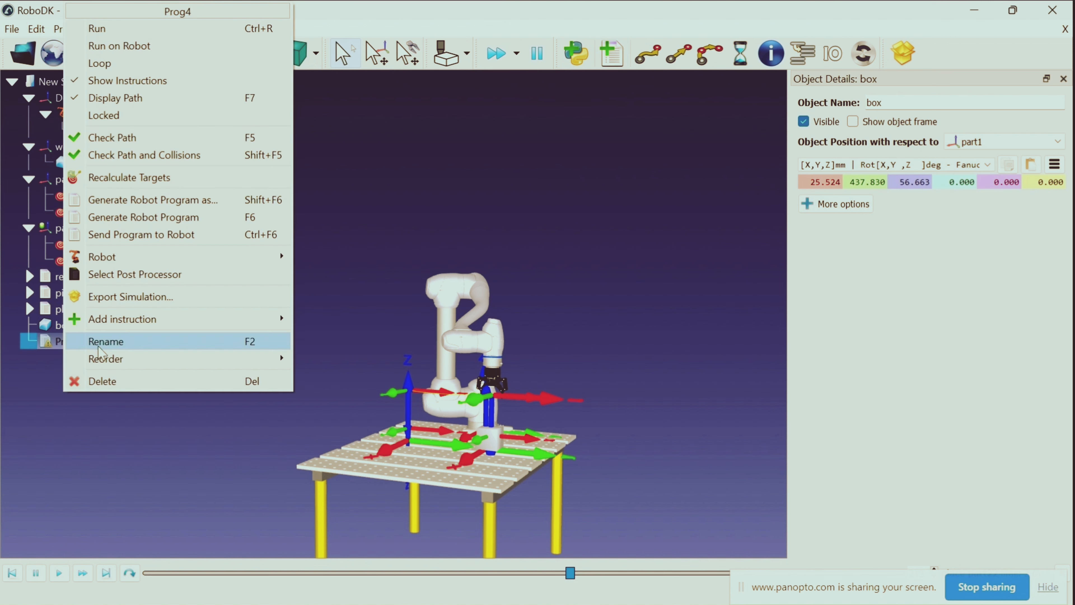
pyautogui.click(185, 341)
pyautogui.press('BackSpace')
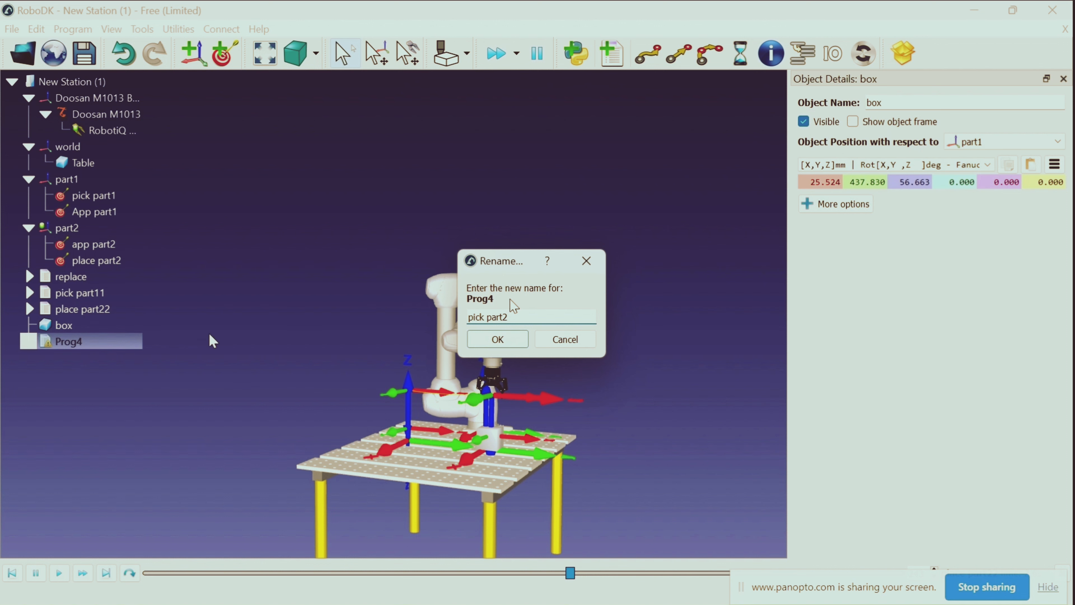
pyautogui.press('Return')
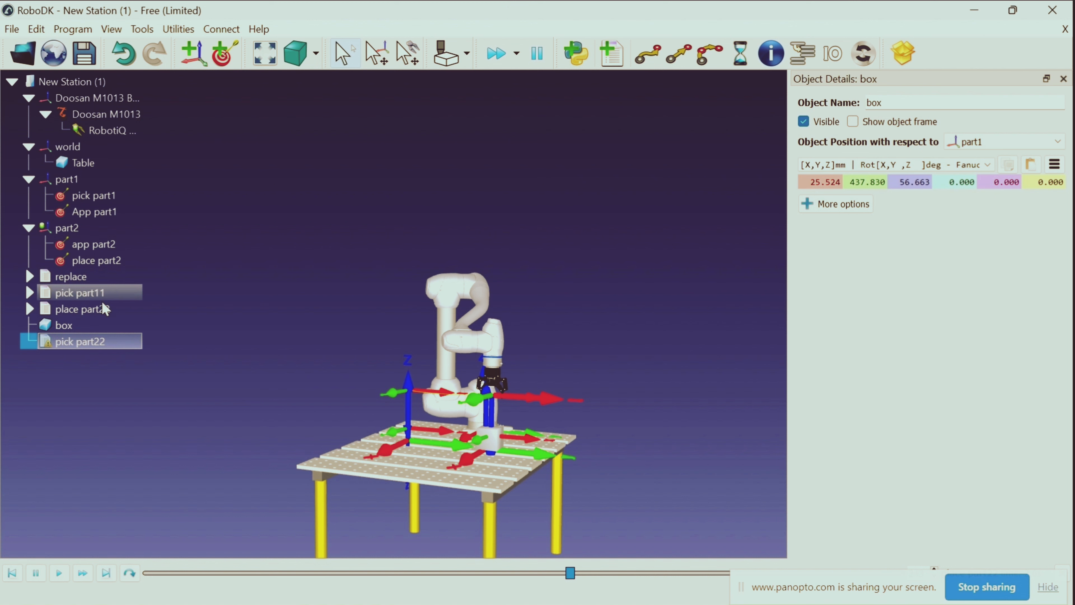
# Move the robot between the app part2 and place part2 targets to check both positions
pyautogui.click(112, 245)
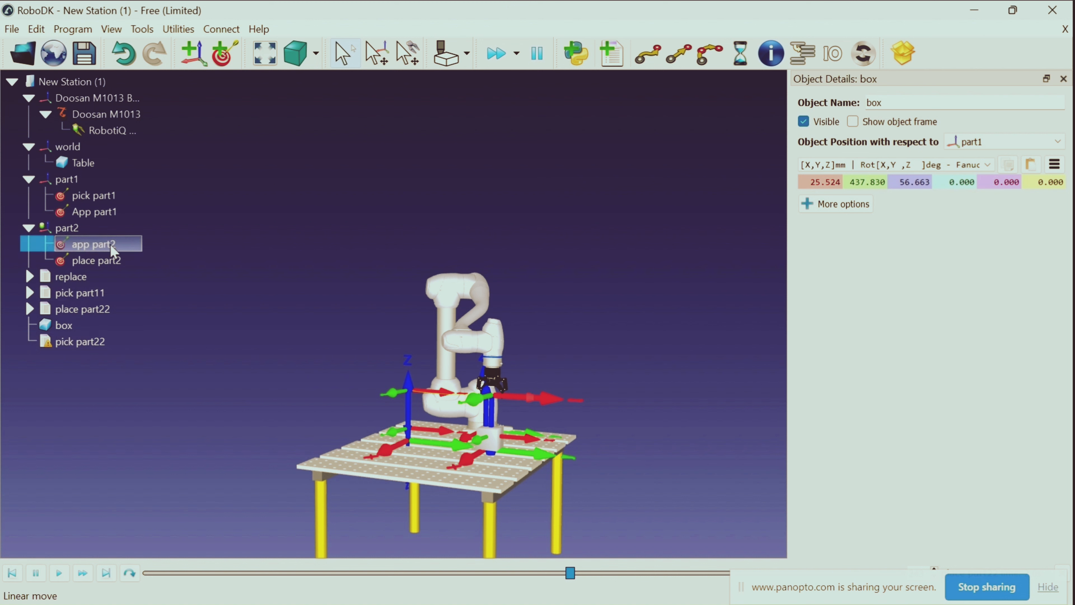
pyautogui.doubleClick(111, 261)
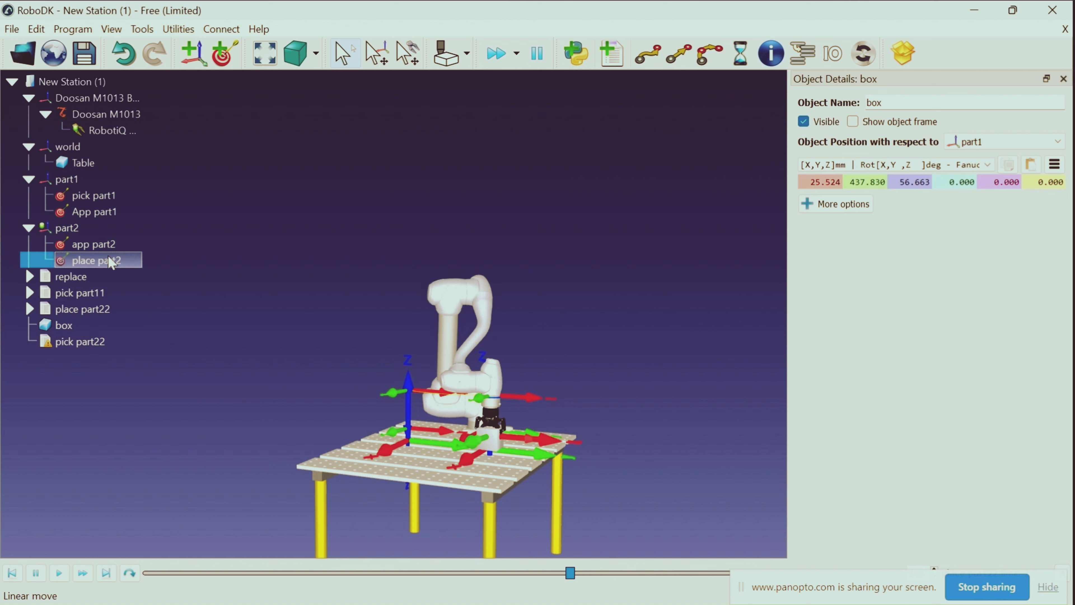
pyautogui.doubleClick(112, 246)
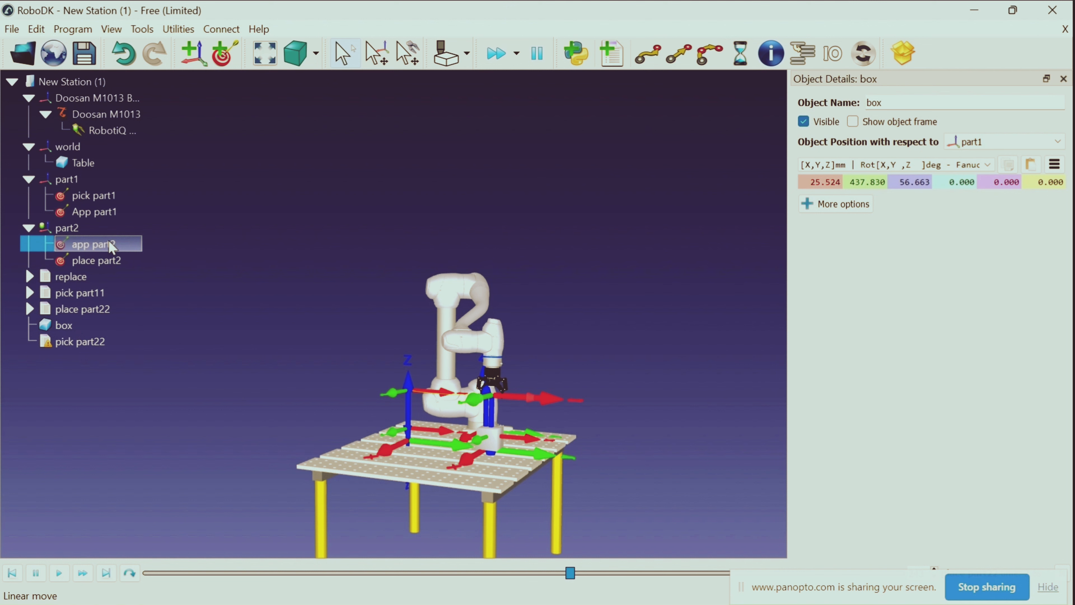
pyautogui.doubleClick(110, 261)
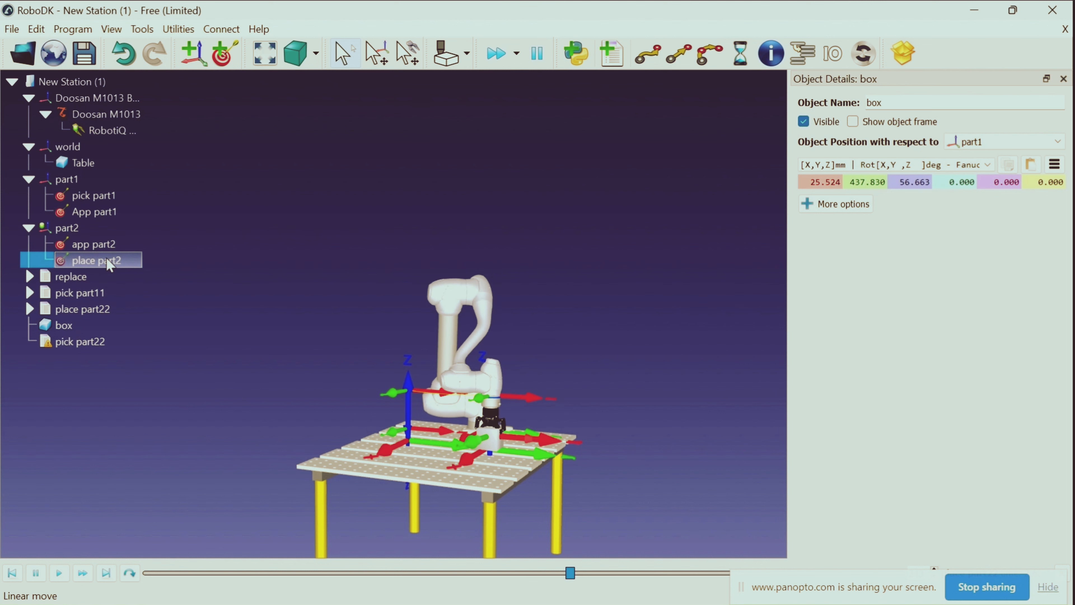
# In pick part22, add a joint move to app part2 followed by a linear move to place part2
pyautogui.rightClick(94, 341)
pyautogui.click(92, 342)
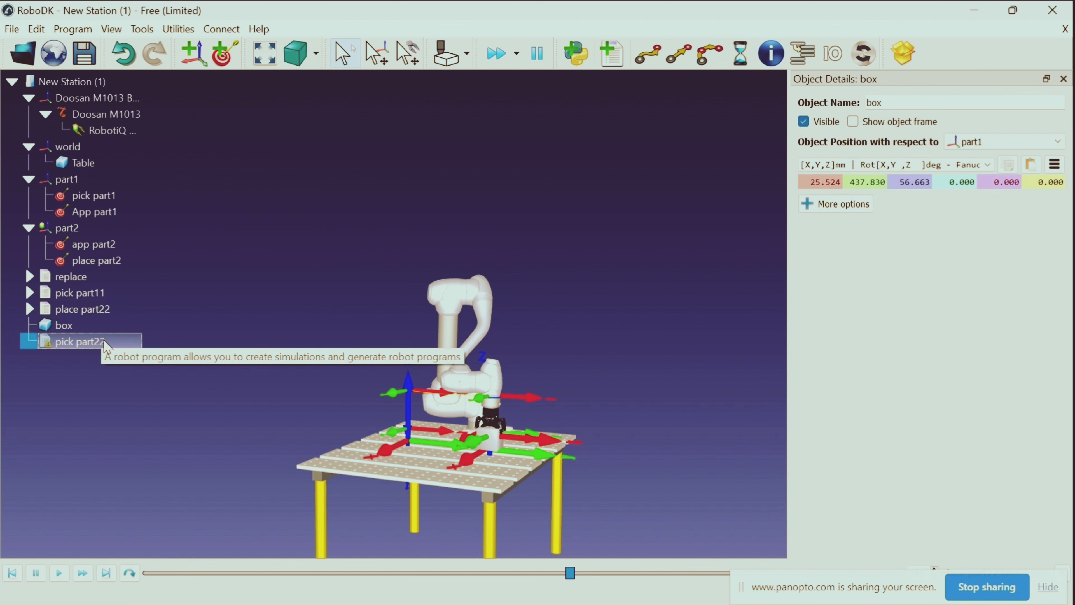
pyautogui.doubleClick(102, 244)
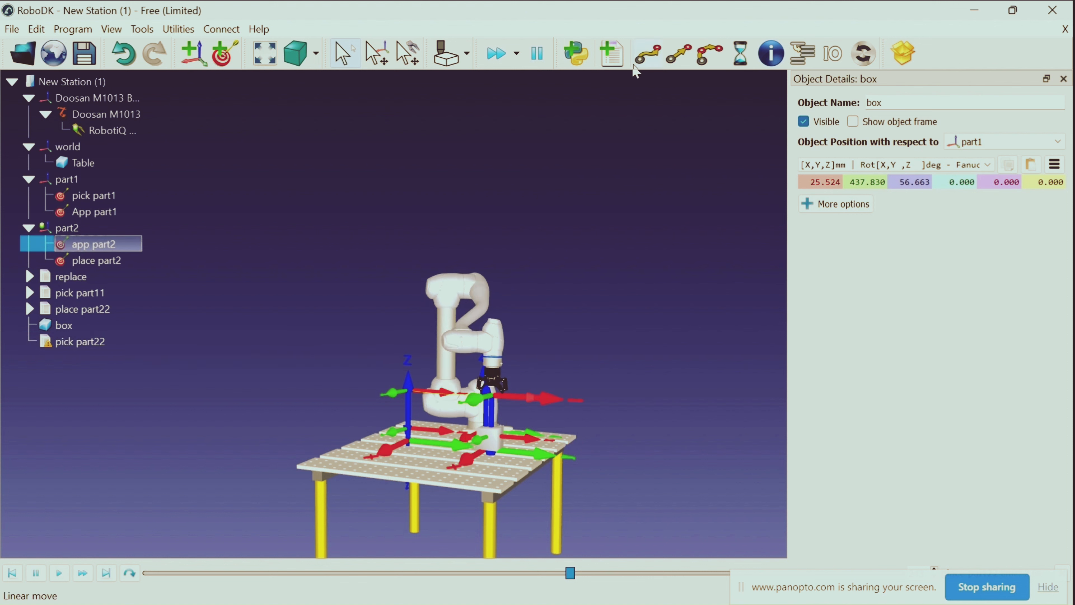
pyautogui.click(641, 59)
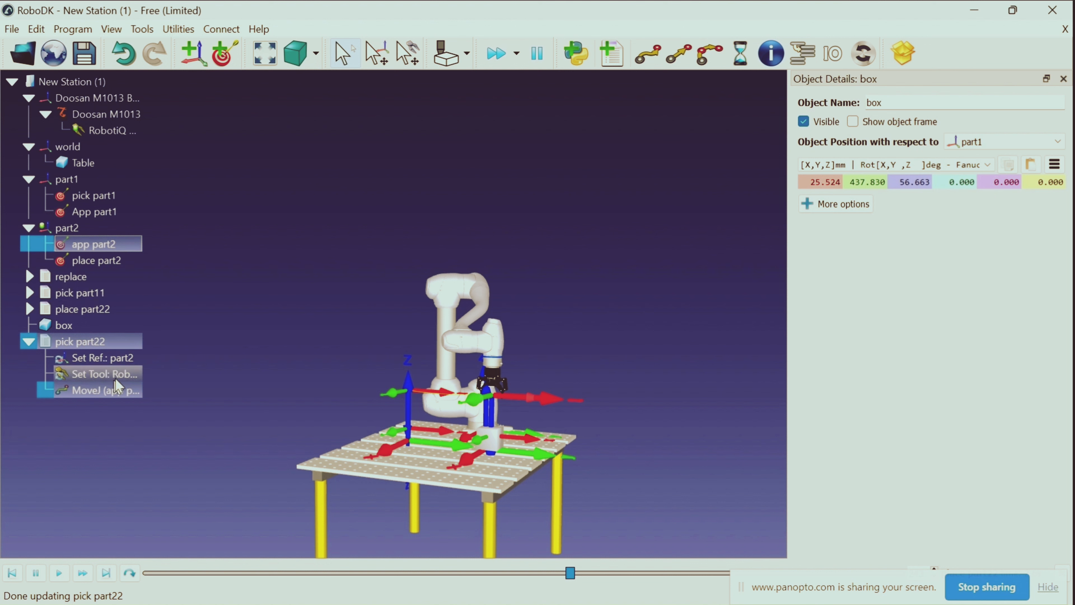
pyautogui.doubleClick(127, 262)
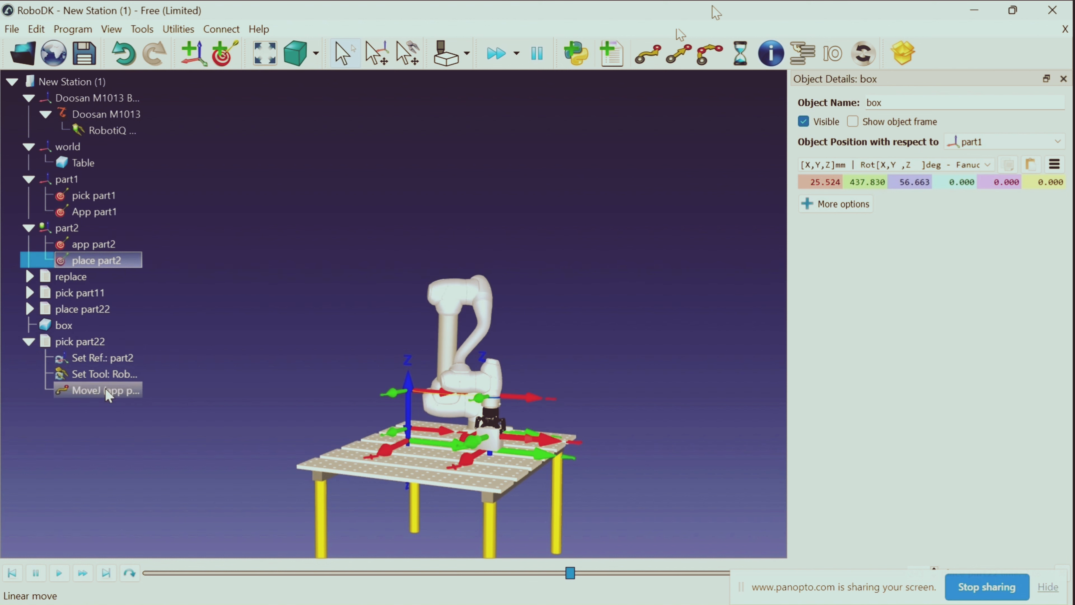
pyautogui.click(678, 60)
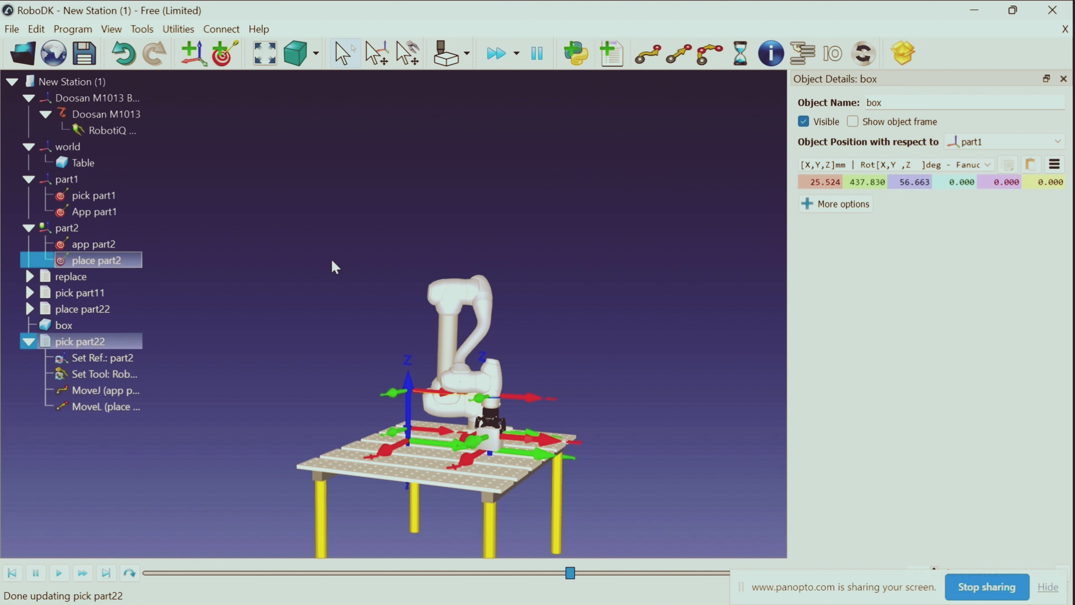
# Add an Attach object event for the RobotiQ 2F-85 Gripper (Open) after the linear move to place part2
pyautogui.rightClick(135, 406)
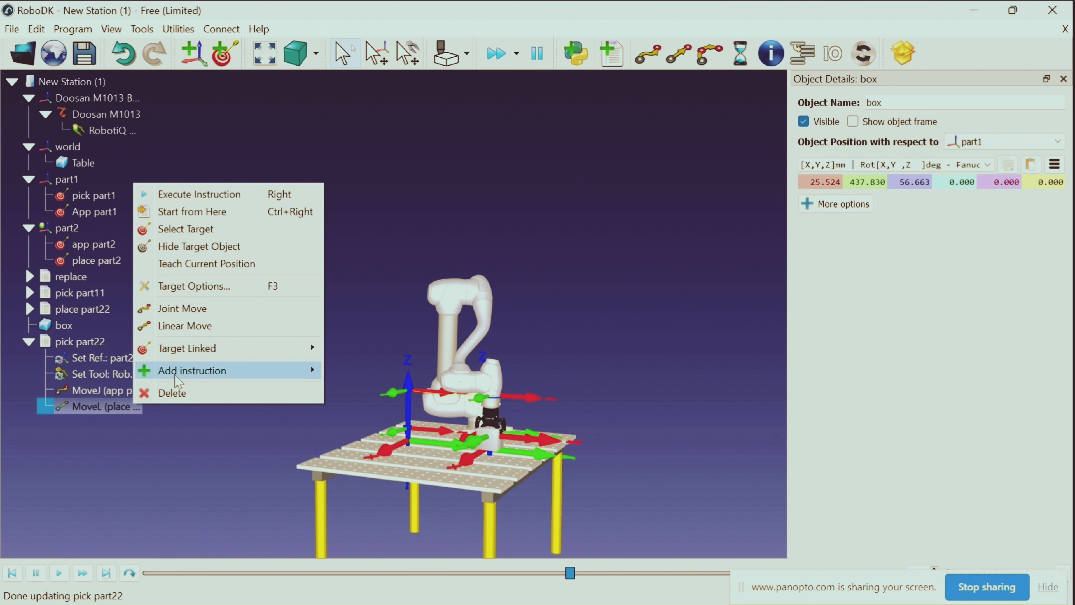
pyautogui.moveTo(189, 372)
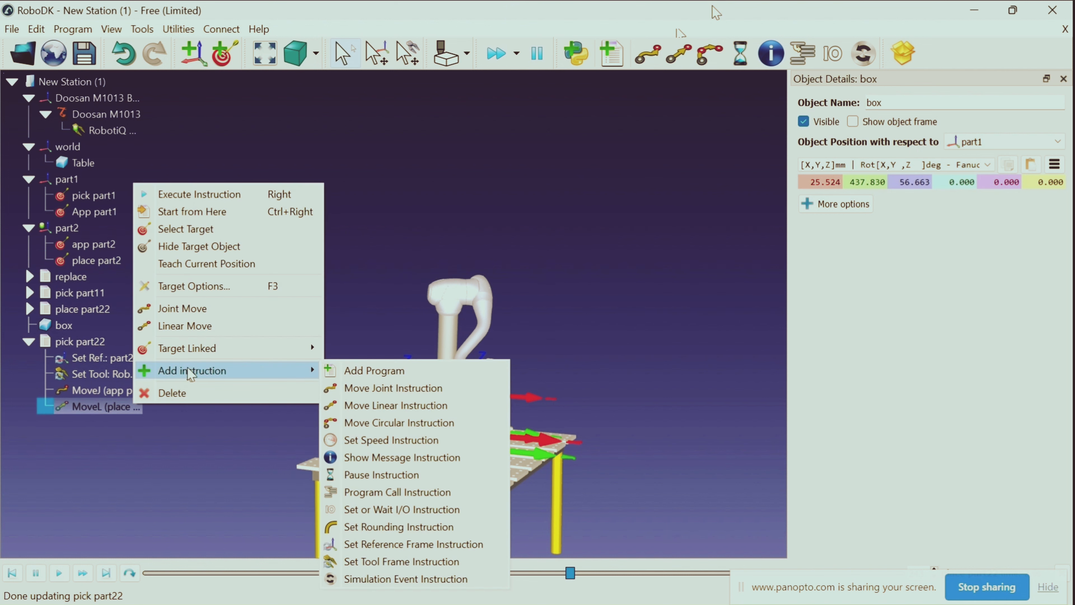
pyautogui.click(357, 579)
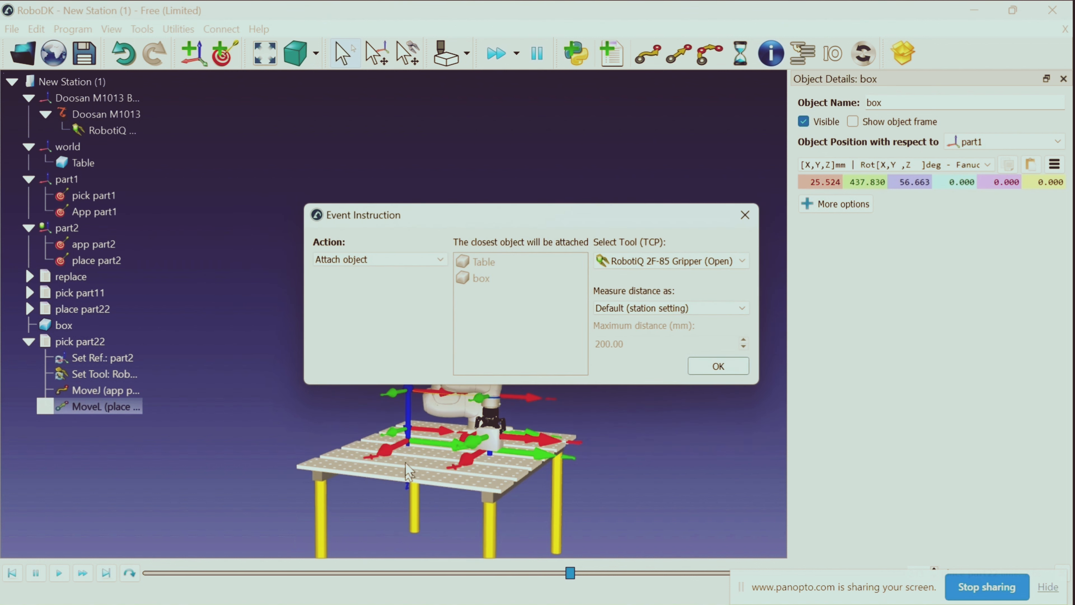
pyautogui.click(712, 366)
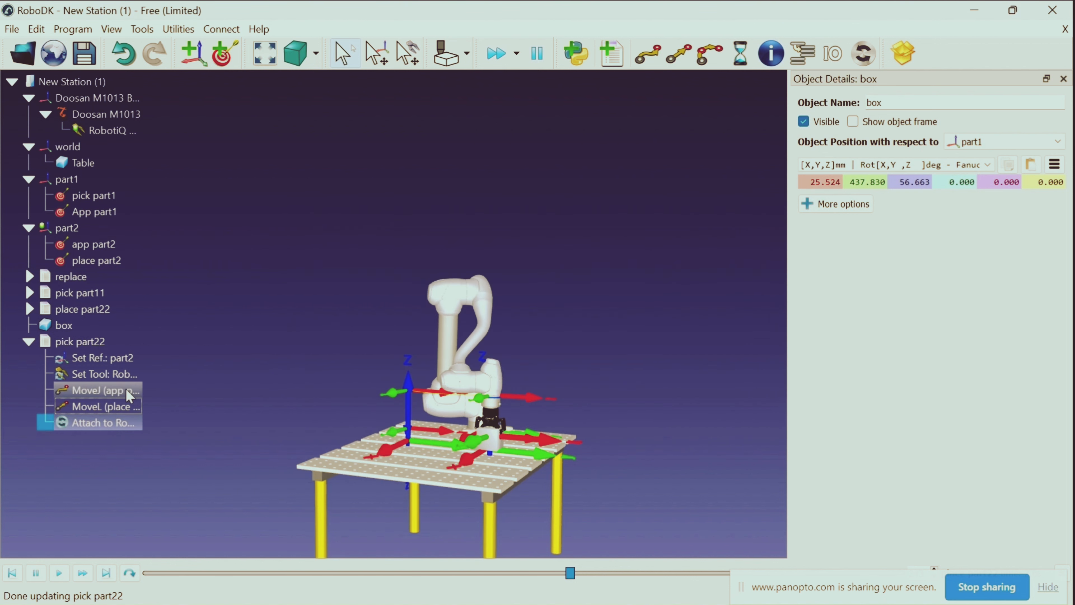
# Add a linear move back to app part2 after the Attach event, and run pick part22 to test it
pyautogui.doubleClick(106, 246)
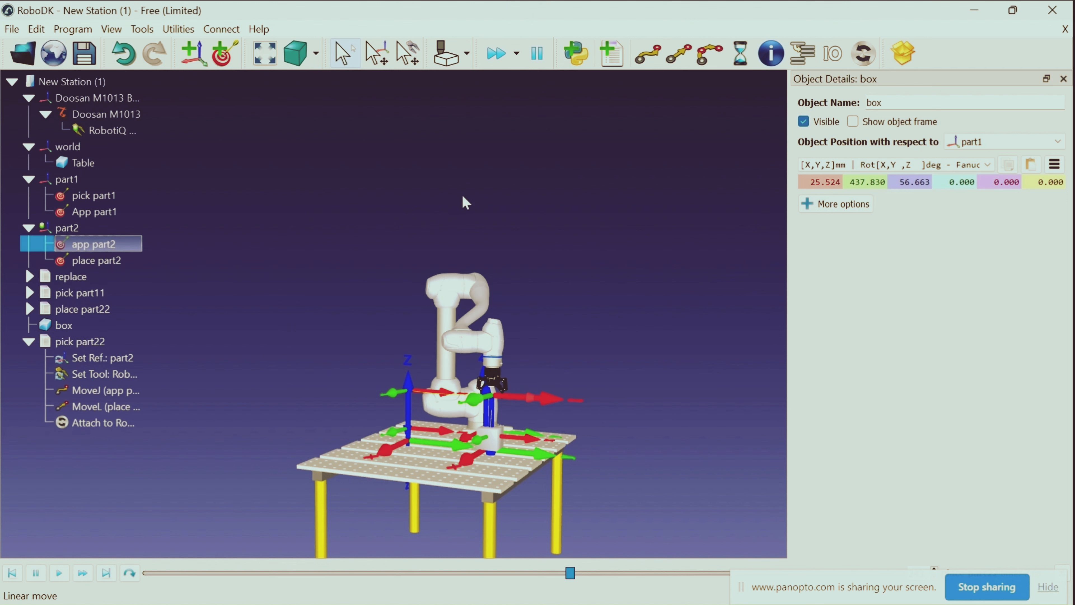
pyautogui.click(673, 61)
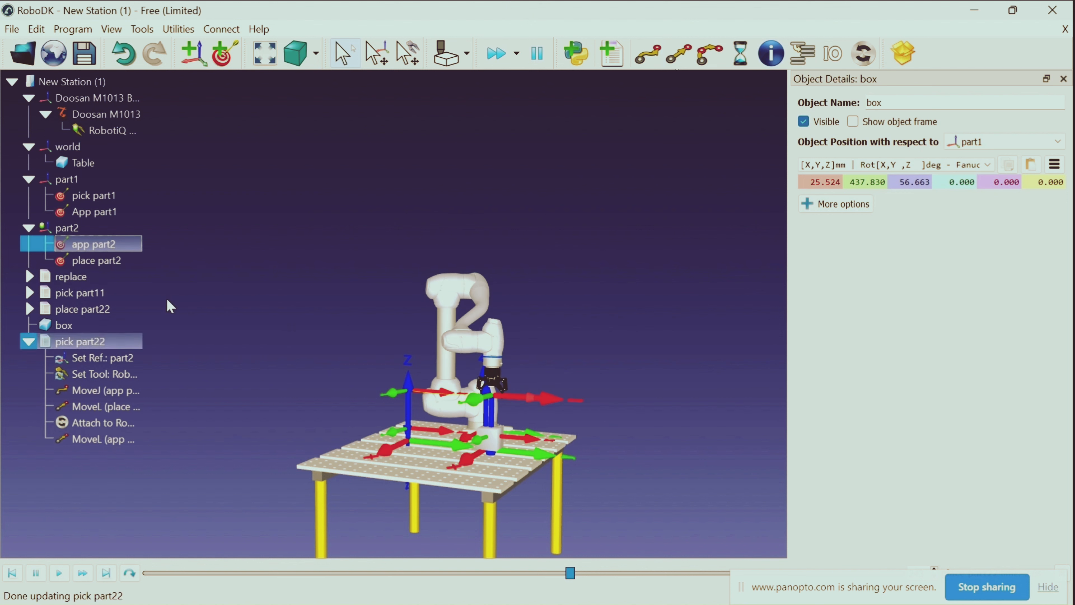
pyautogui.click(53, 343)
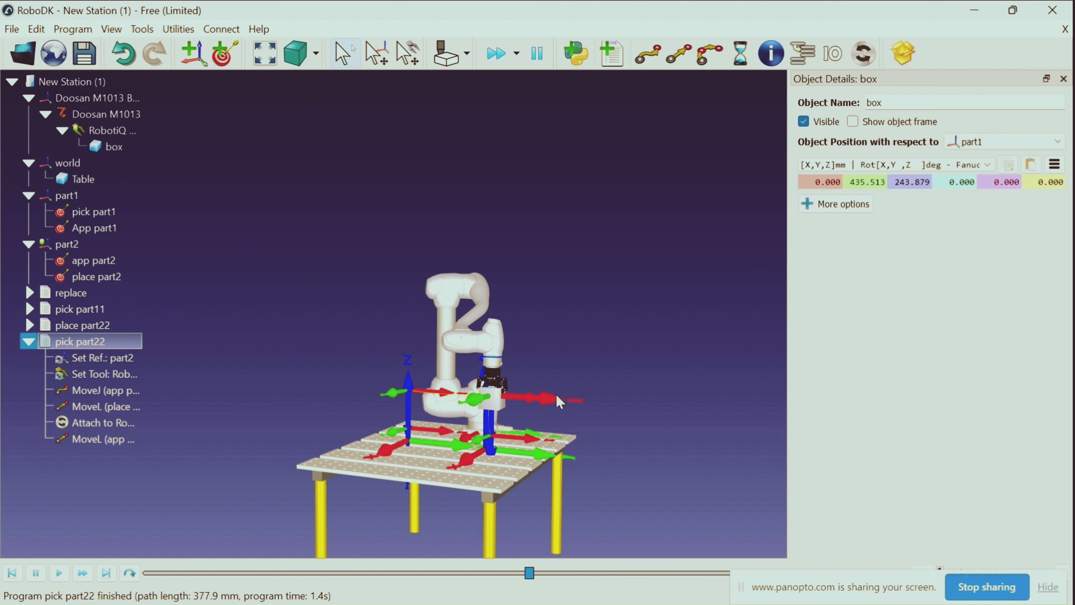
# Move the robot with the gripped box above part1, to about Y 7 mm and Z 239 mm from that frame
pyautogui.click(549, 398)
pyautogui.press('alt')
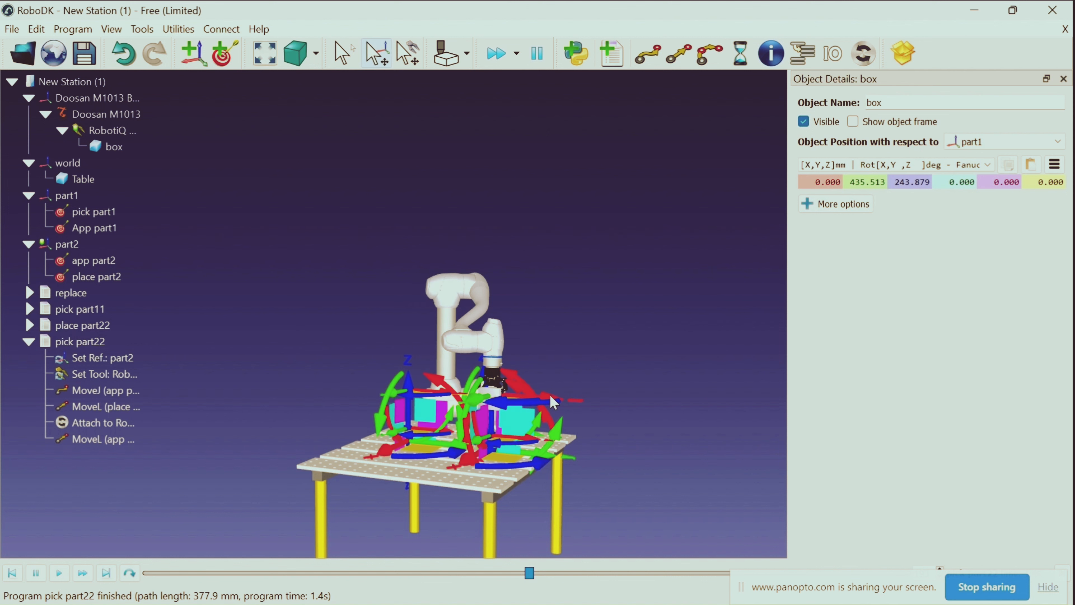
pyautogui.keyDown('alt'); pyautogui.moveTo(550, 395); pyautogui.dragTo(473, 380); pyautogui.keyUp('alt')
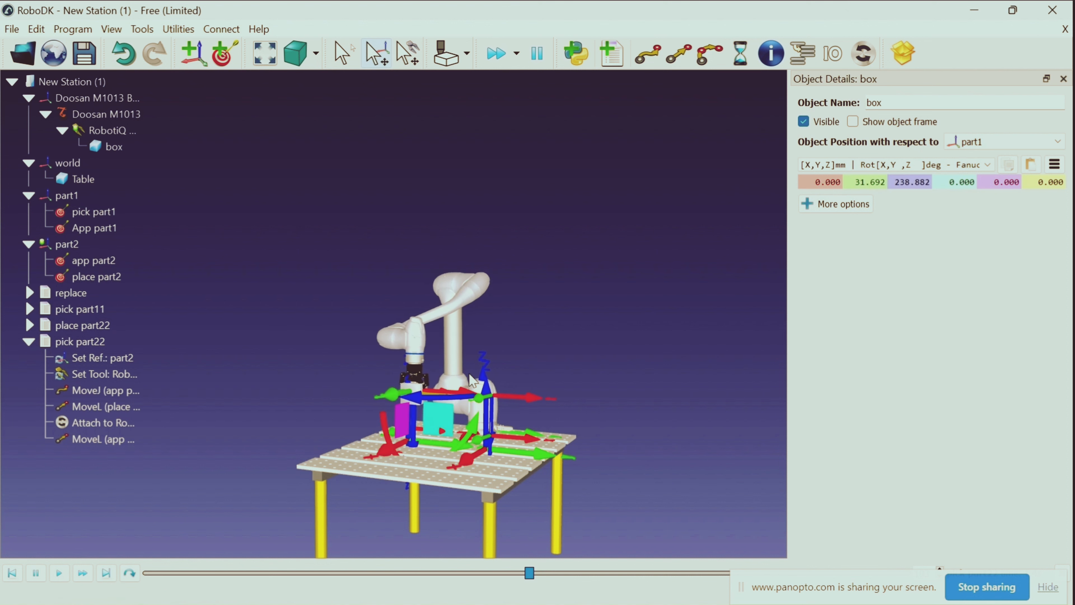
pyautogui.press('alt')
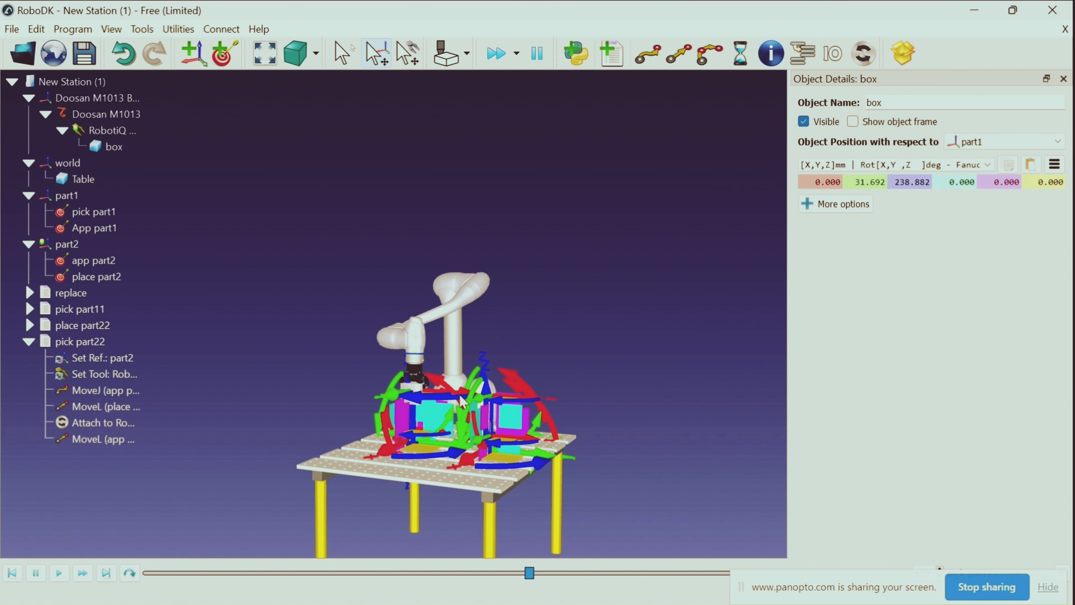
pyautogui.keyDown('alt'); pyautogui.moveTo(460, 393); pyautogui.dragTo(471, 393); pyautogui.keyUp('alt')
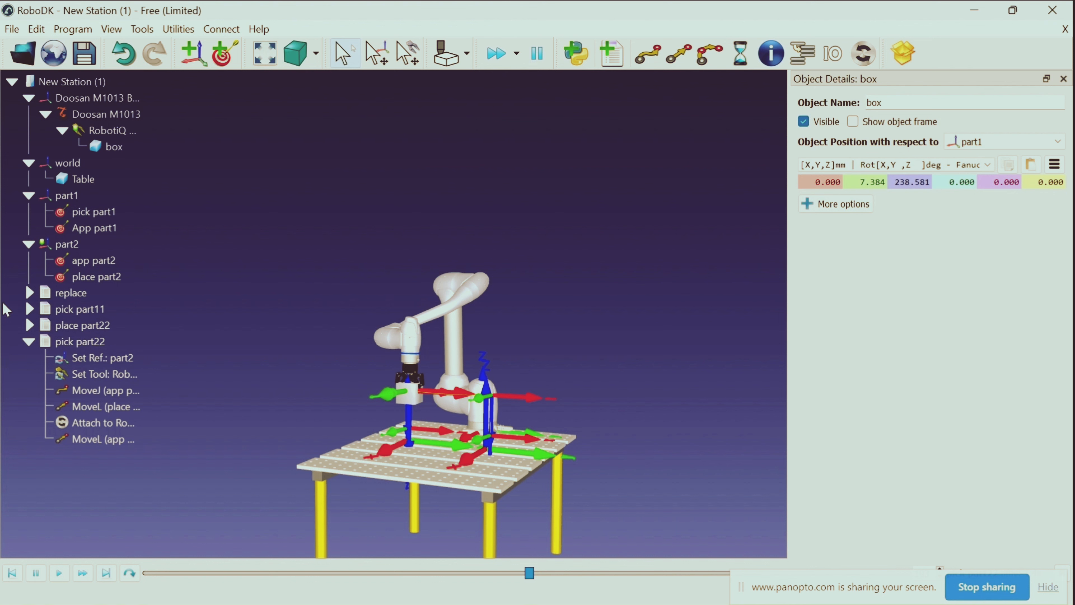
# Collapse the pick part22 instructions and make part1 the active reference frame
pyautogui.click(36, 344)
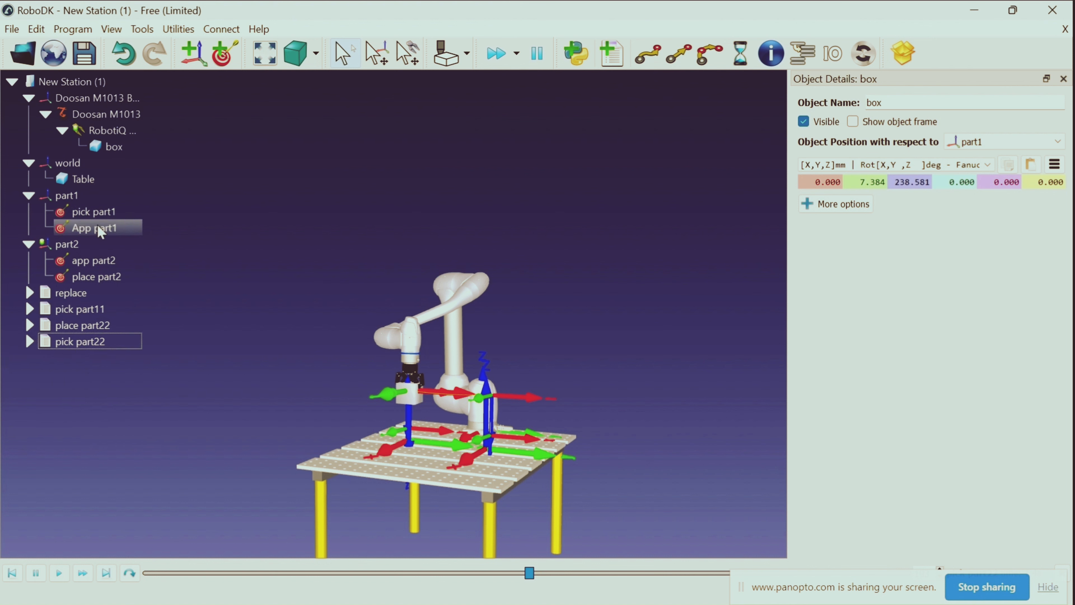
pyautogui.rightClick(83, 199)
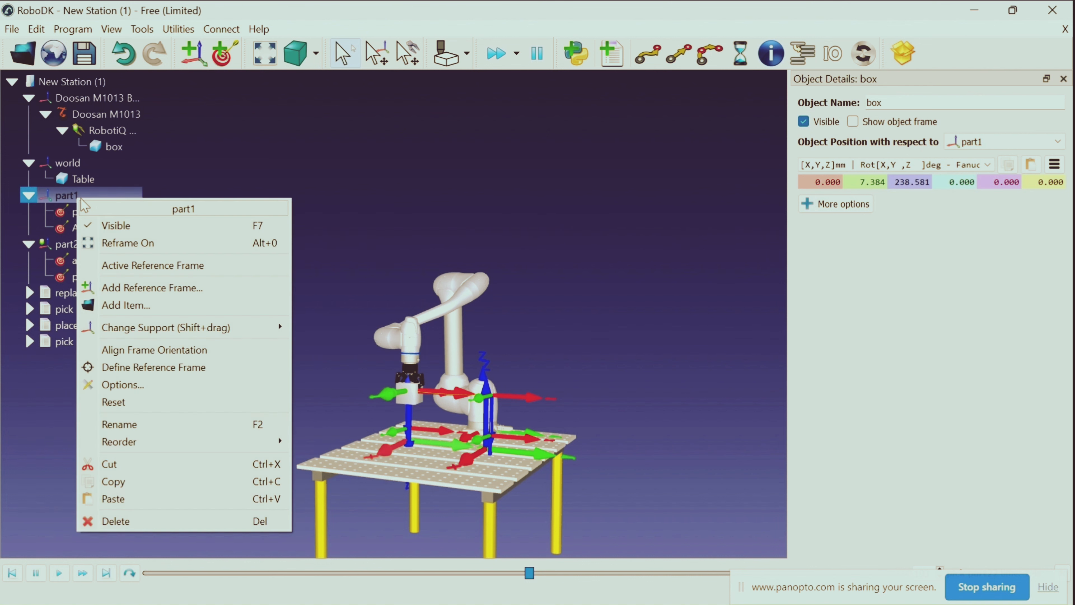
pyautogui.click(127, 271)
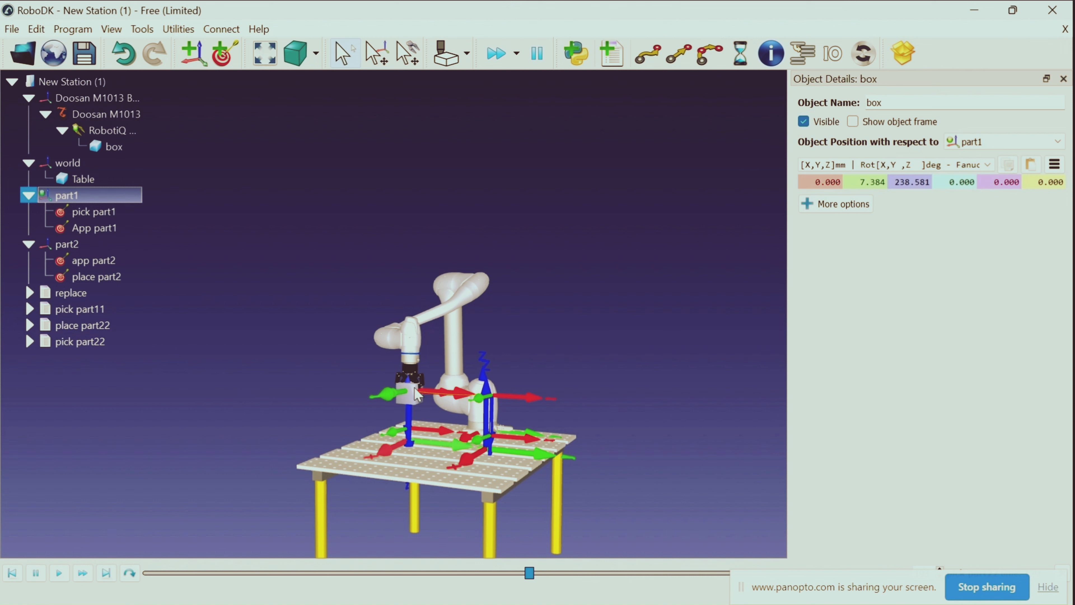
# Lower the gripped box toward the table at part1, to about X -14, Y 35 and Z 67 mm
pyautogui.moveTo(597, 339); pyautogui.dragTo(477, 393)
pyautogui.moveTo(474, 386); pyautogui.dragTo(493, 367, button='right')
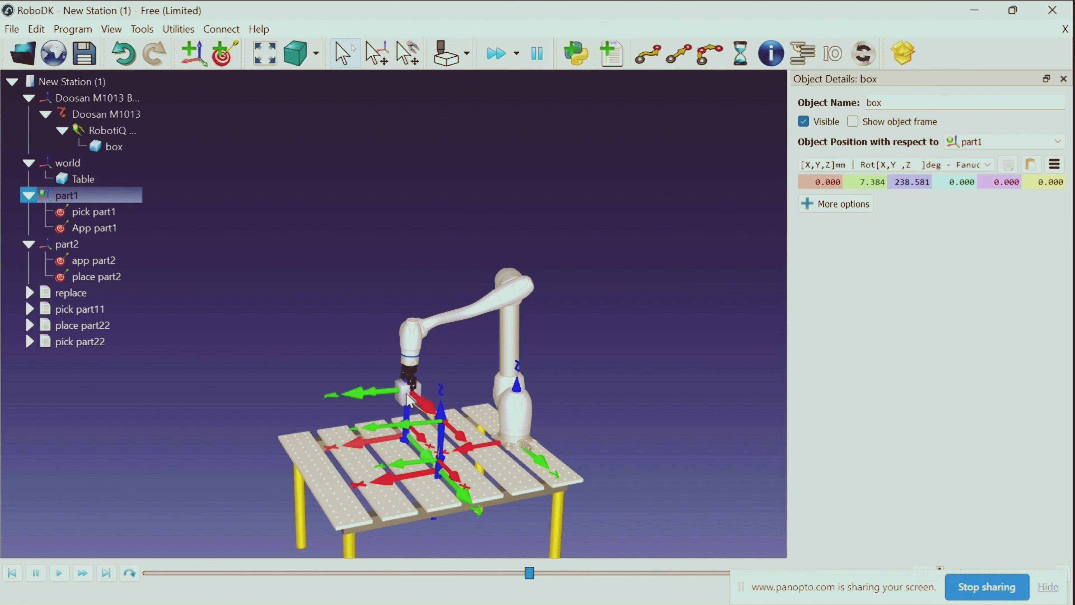
pyautogui.press('alt')
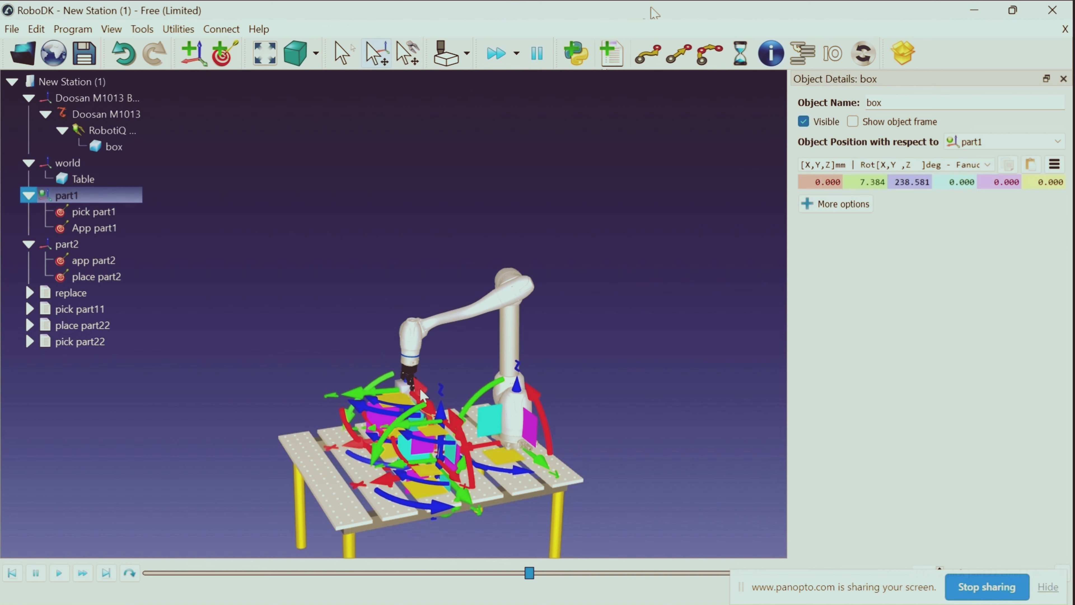
pyautogui.press('alt')
pyautogui.press('alt')
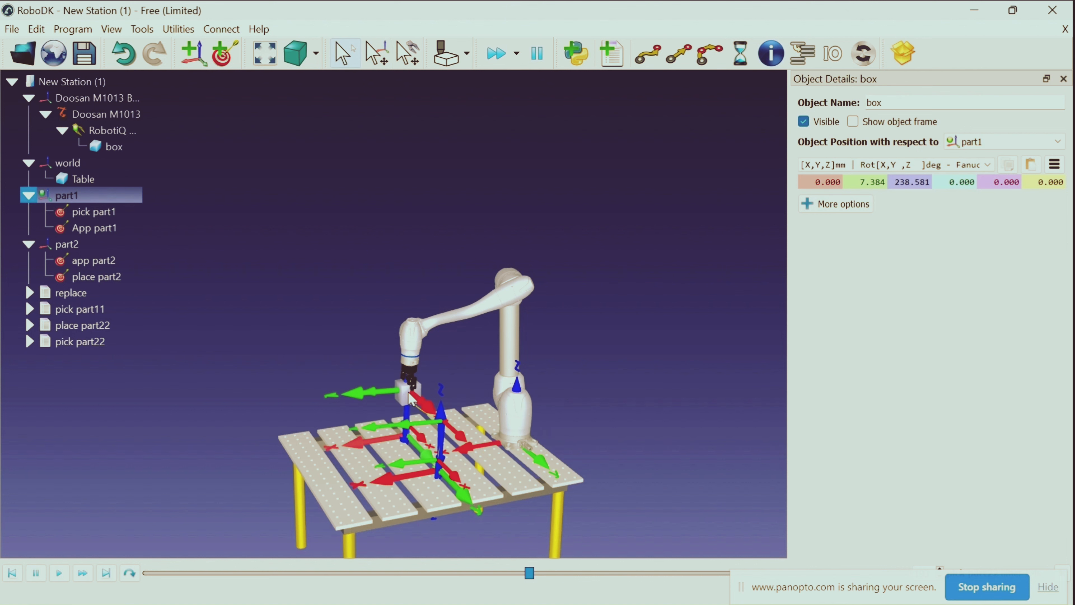
pyautogui.keyDown('alt'); pyautogui.moveTo(398, 402); pyautogui.dragTo(382, 455); pyautogui.keyUp('alt')
pyautogui.press('alt')
pyautogui.moveTo(258, 384); pyautogui.dragTo(350, 368)
pyautogui.press('alt')
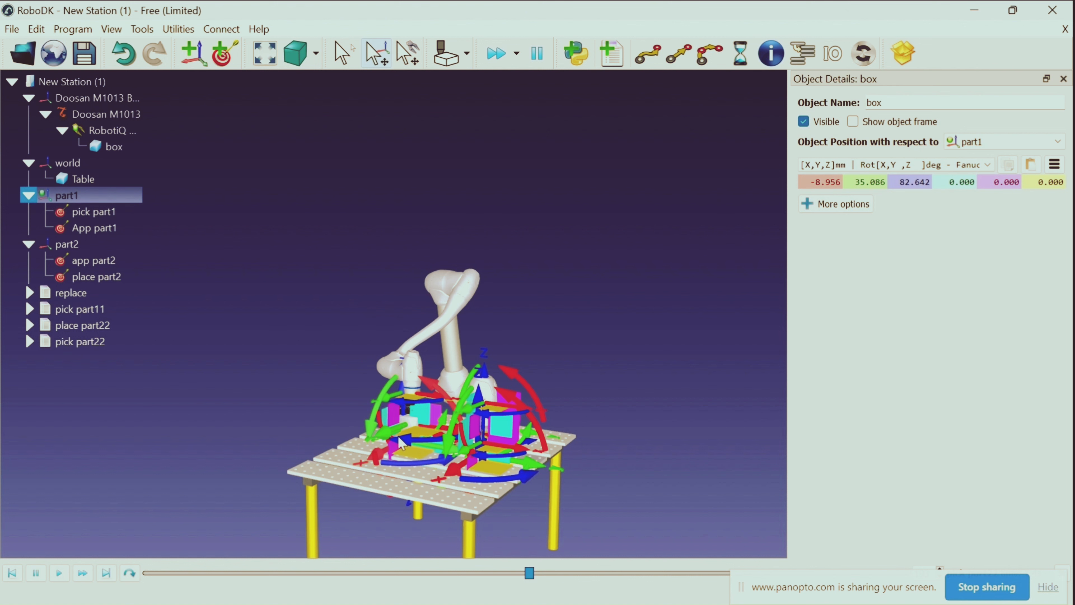
pyautogui.keyDown('alt'); pyautogui.moveTo(398, 444); pyautogui.dragTo(396, 447); pyautogui.keyUp('alt')
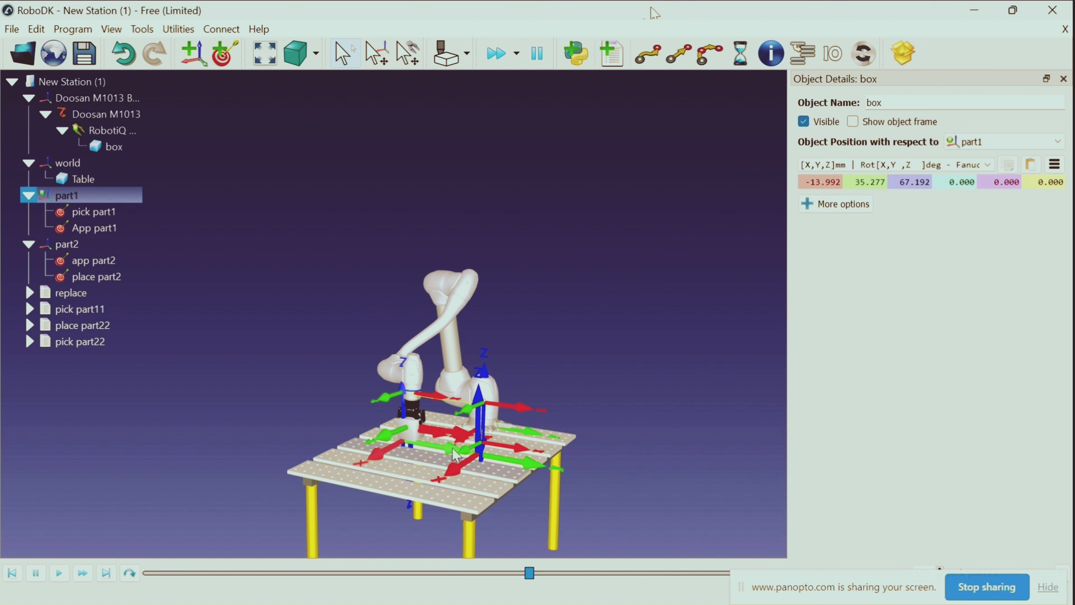
# Fine-tune the gripped box against the tabletop from a side view, to about X -31, Y 35 and Z 65 mm from part1
pyautogui.scroll(-1, 645, 345)
pyautogui.moveTo(583, 344)
pyautogui.mouseDown()
pyautogui.moveTo(615, 392)
pyautogui.moveTo(680, 316)
pyautogui.moveTo(648, 8)
pyautogui.moveTo(561, 355)
pyautogui.moveTo(595, 336)
pyautogui.moveTo(550, 338)
pyautogui.moveTo(456, 390)
pyautogui.moveTo(619, 379)
pyautogui.moveTo(572, 379)
pyautogui.mouseUp()
pyautogui.press('alt')
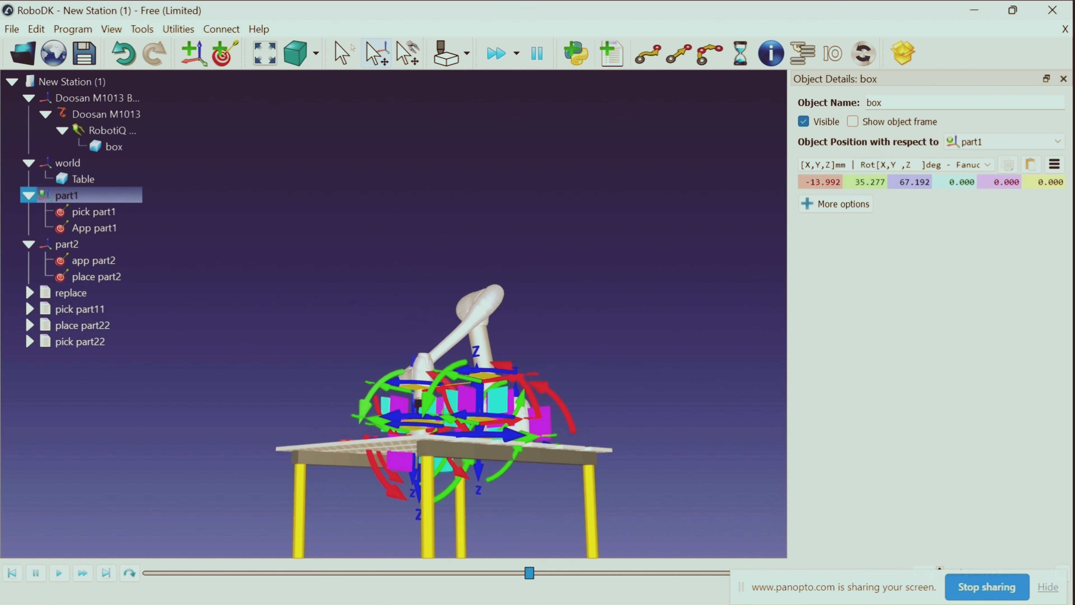
pyautogui.keyDown('alt'); pyautogui.moveTo(403, 461); pyautogui.dragTo(397, 465); pyautogui.keyUp('alt')
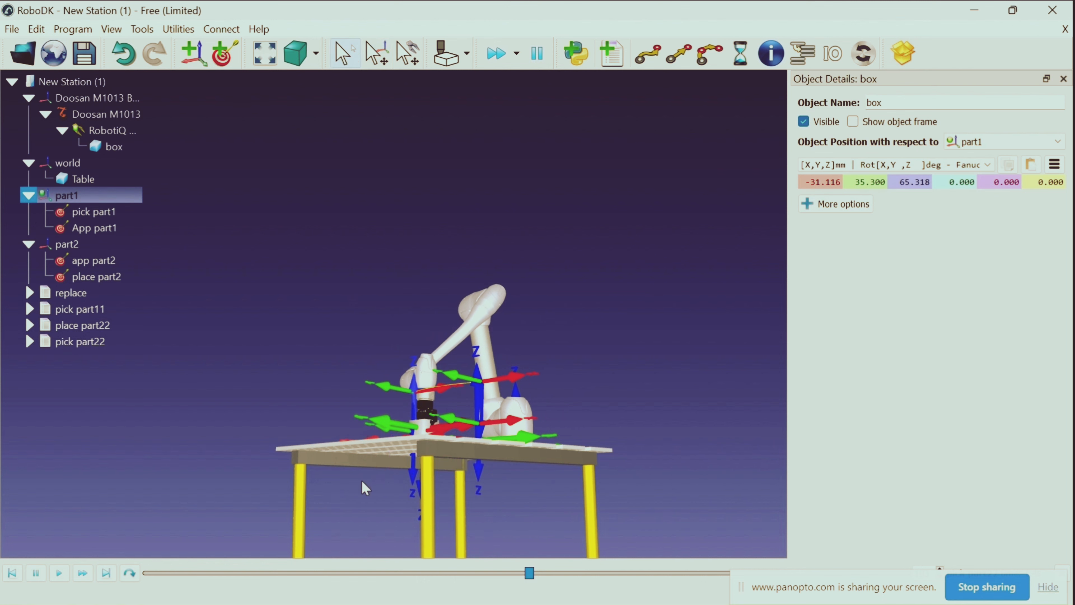
# Lower the gripped box farther onto the tabletop, to about X -31, Y 36 and Z 36 mm from part1
pyautogui.scroll(1, 371, 462)
pyautogui.scroll(-3, 372, 463)
pyautogui.moveTo(374, 464); pyautogui.dragTo(384, 489, button='right')
pyautogui.press('alt')
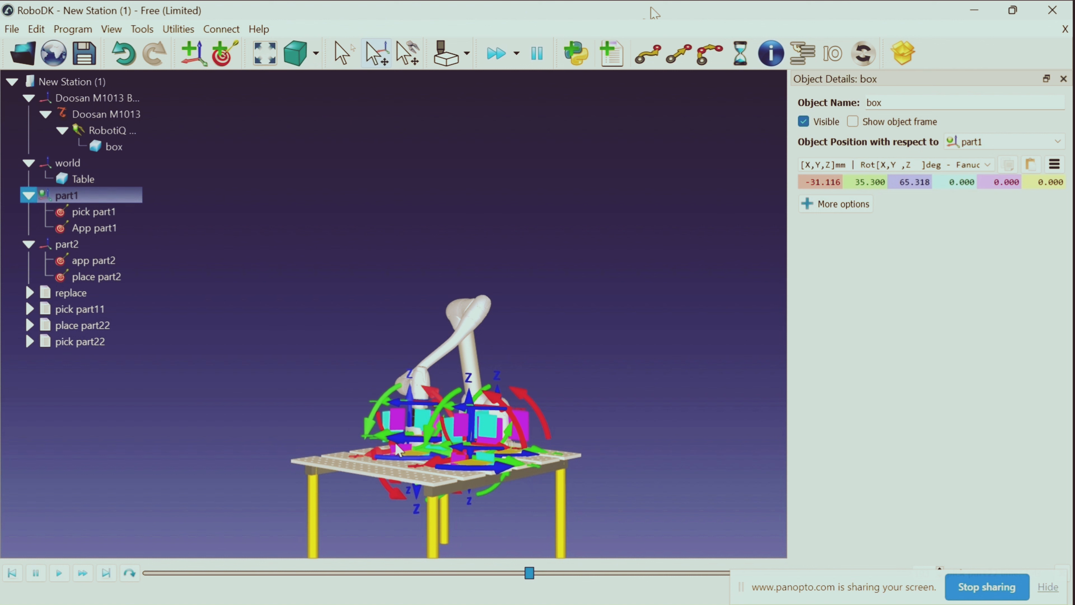
pyautogui.keyDown('alt'); pyautogui.moveTo(396, 446); pyautogui.dragTo(399, 458); pyautogui.keyUp('alt')
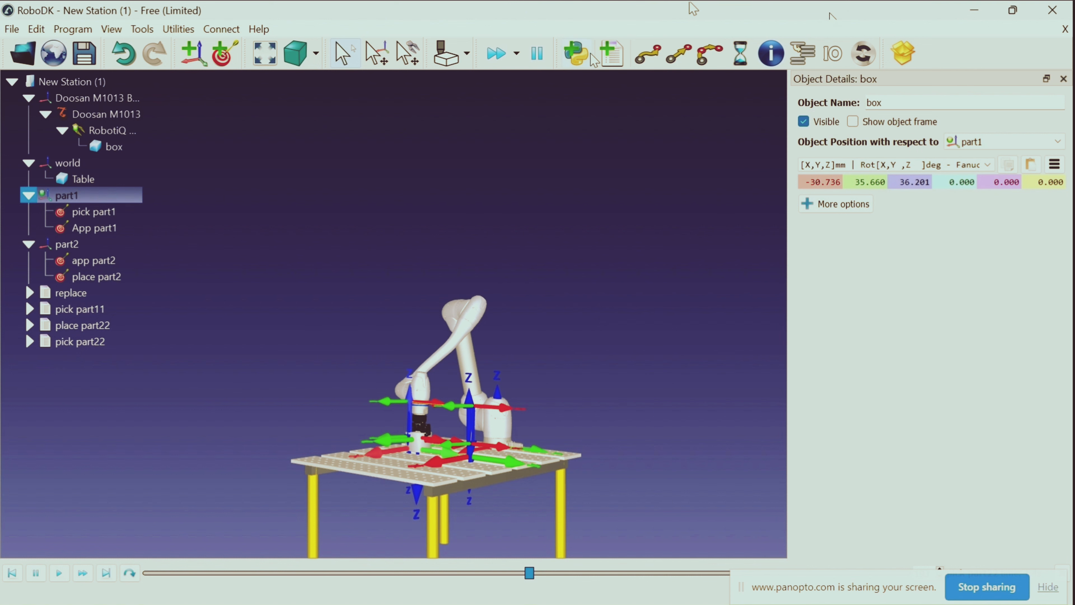
# Create a new robot program and rename it place part1
pyautogui.click(615, 63)
pyautogui.rightClick(615, 59)
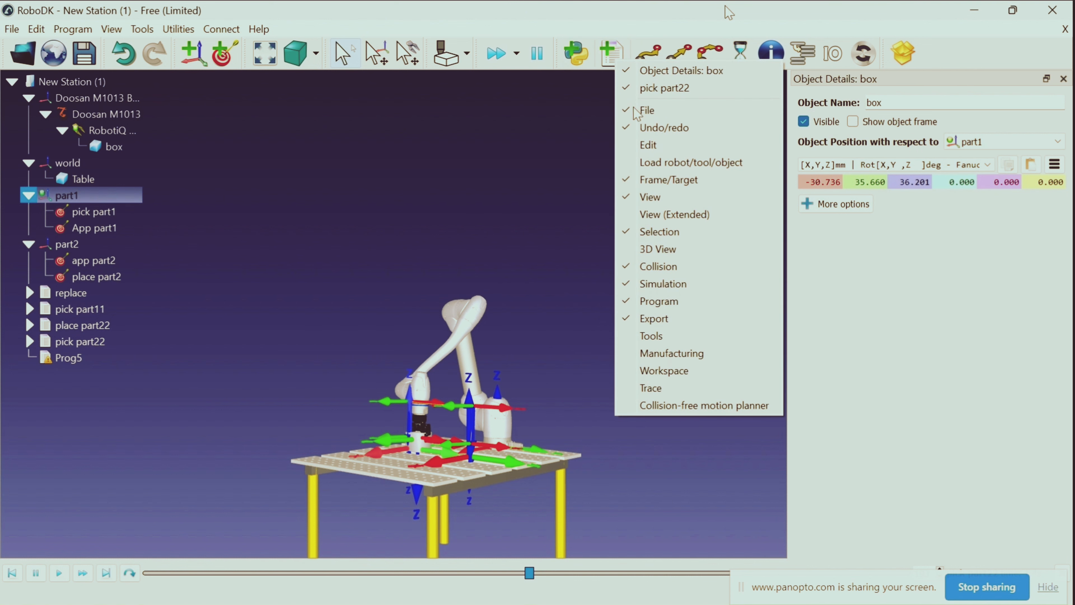
pyautogui.click(587, 162)
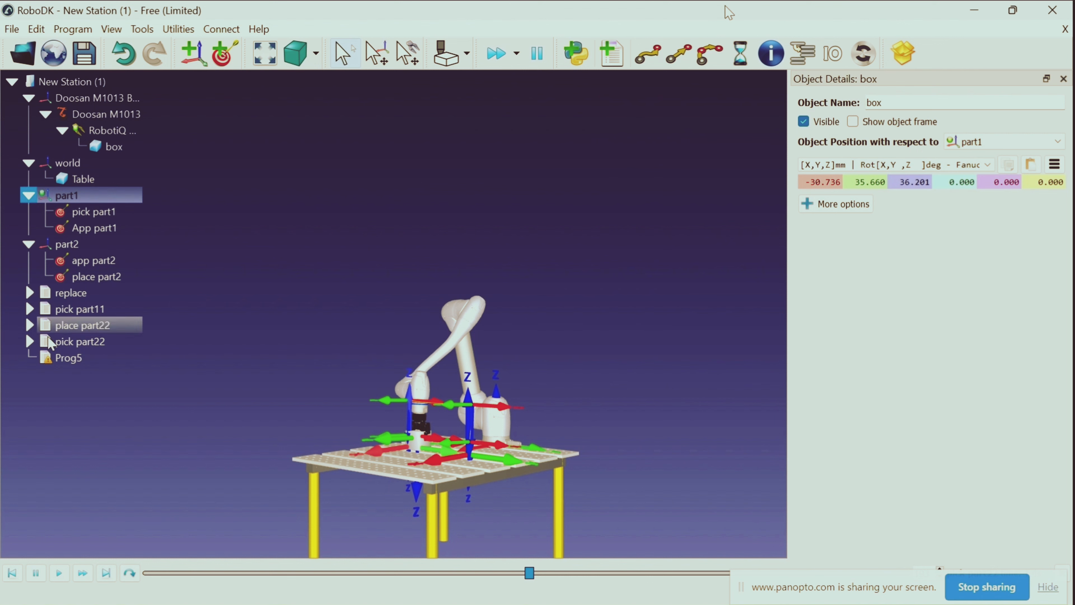
pyautogui.rightClick(61, 359)
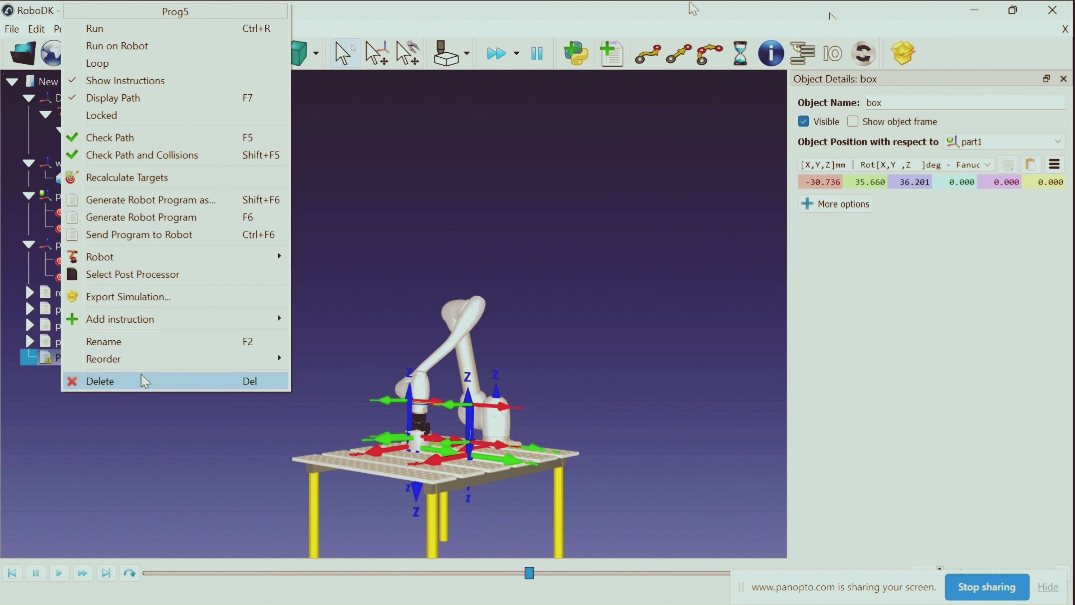
pyautogui.click(143, 341)
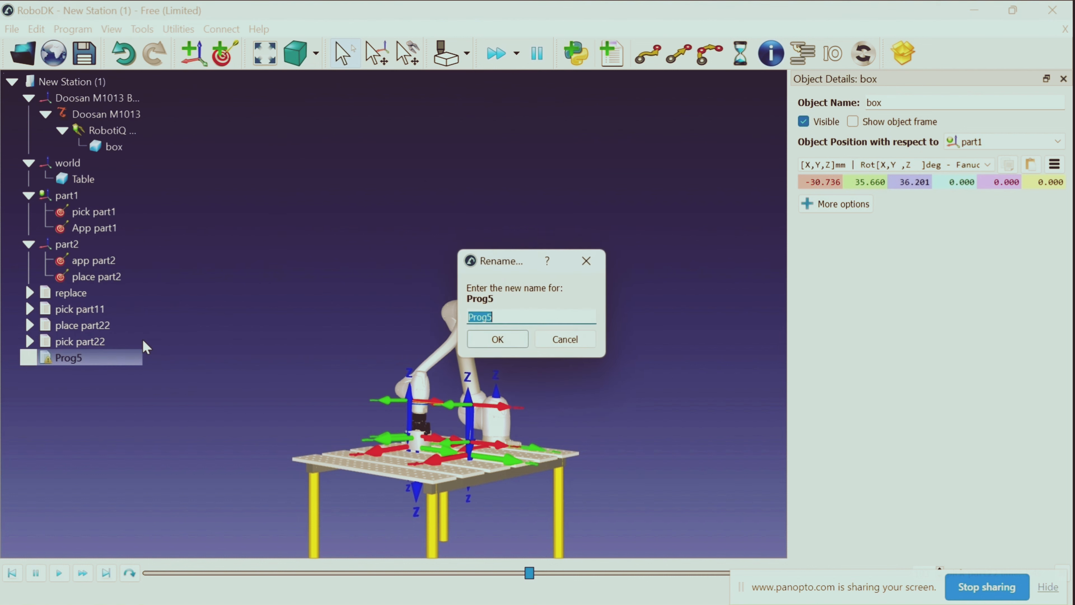
pyautogui.press('BackSpace')
pyautogui.press('Return')
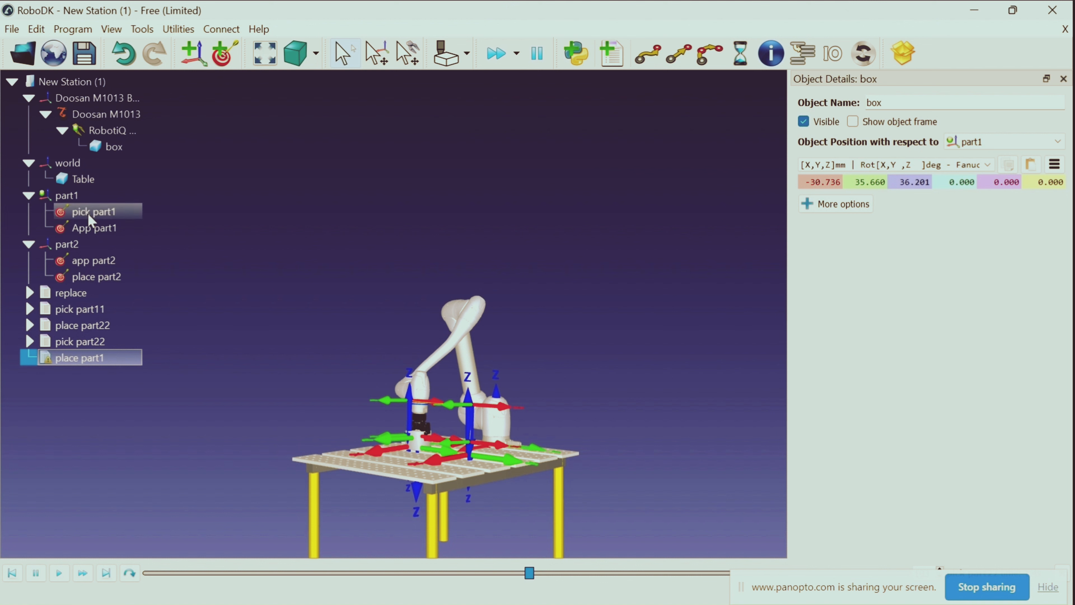
# Add a joint move to App part1 and a linear move to pick part1 in the place part1 program
pyautogui.doubleClick(97, 230)
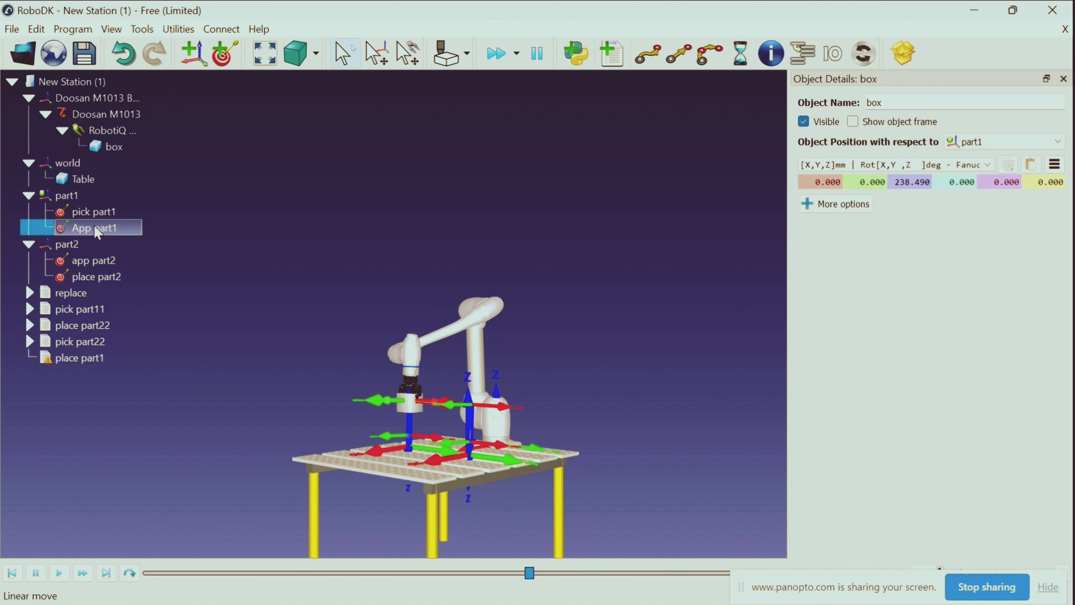
pyautogui.click(651, 66)
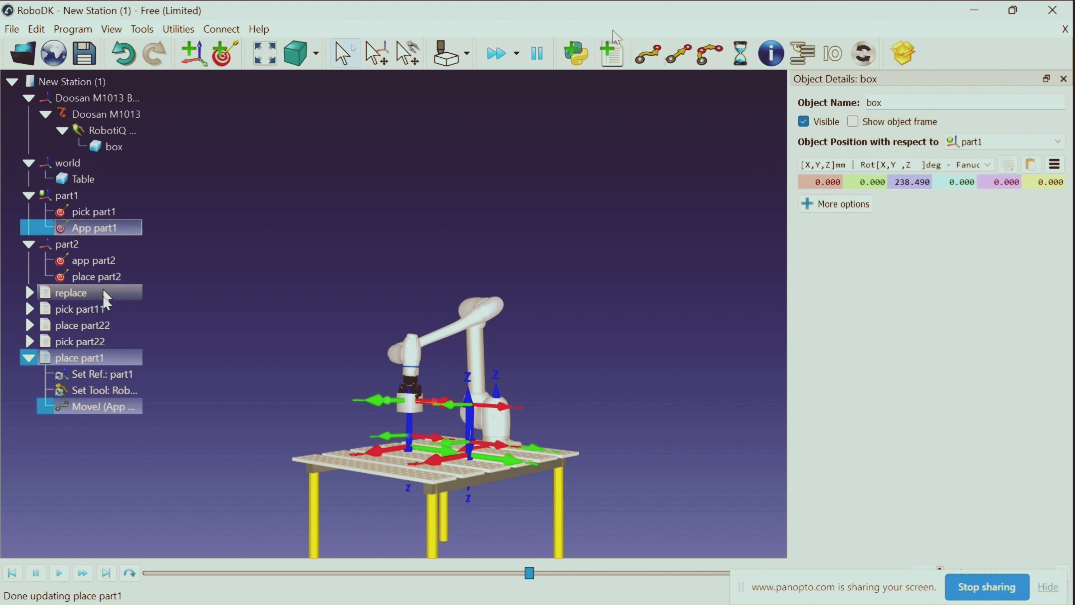
pyautogui.doubleClick(129, 212)
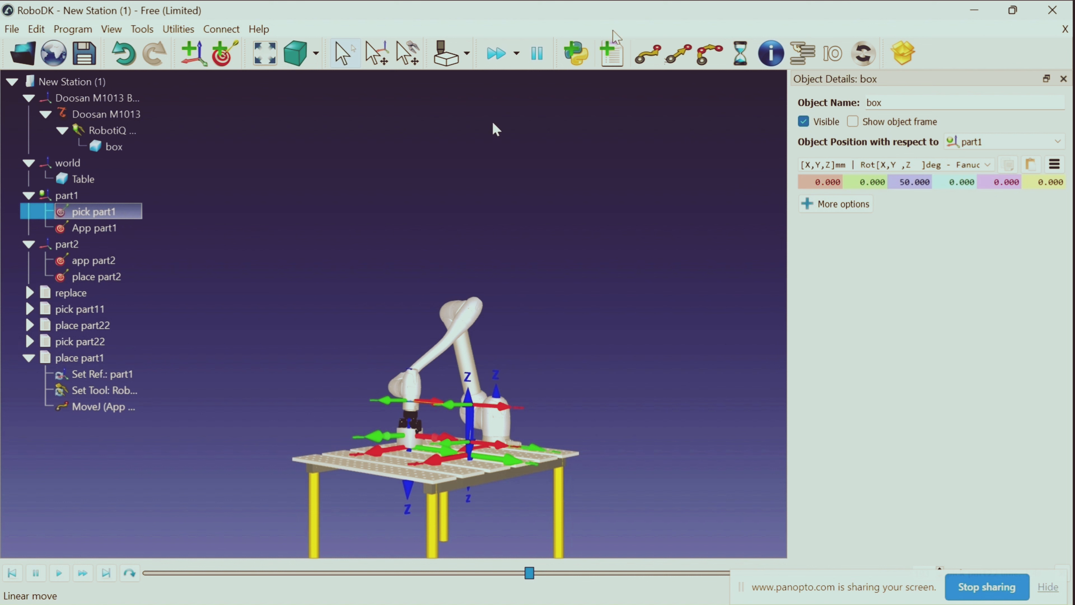
pyautogui.click(678, 57)
# Add a simulation event after the linear move that detaches objects from the RobotiQ 2F-85 Gripper (Open), with New Station (1) as parent
pyautogui.rightClick(119, 422)
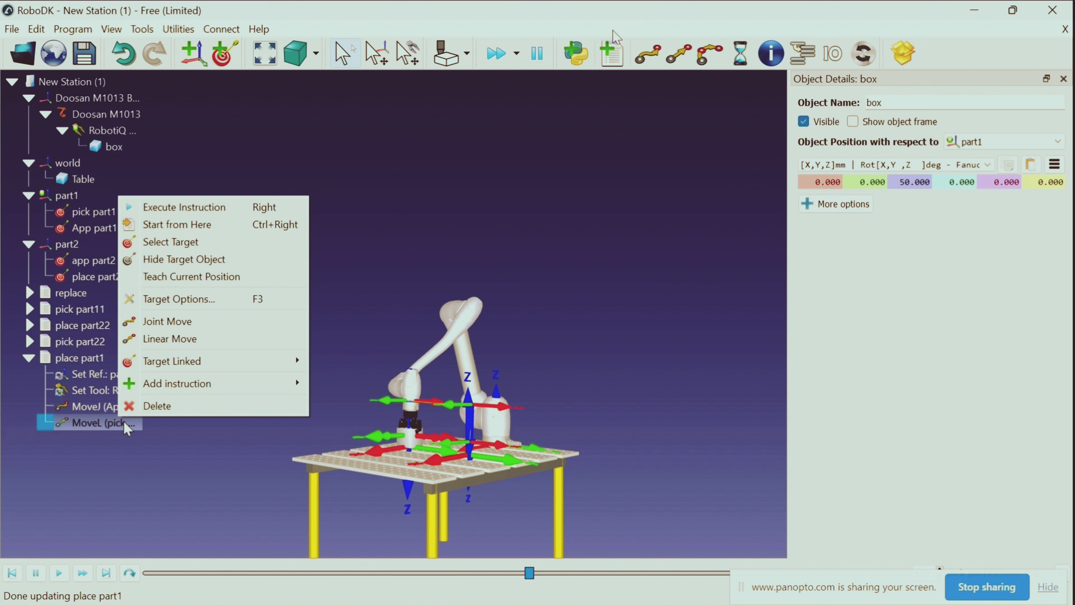
pyautogui.moveTo(190, 385)
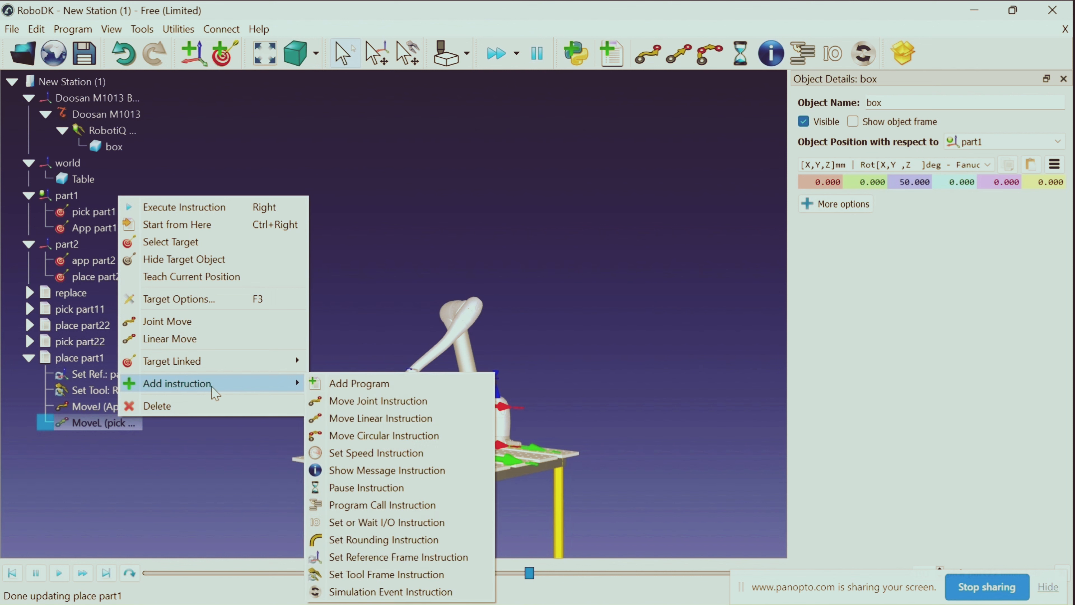
pyautogui.click(391, 592)
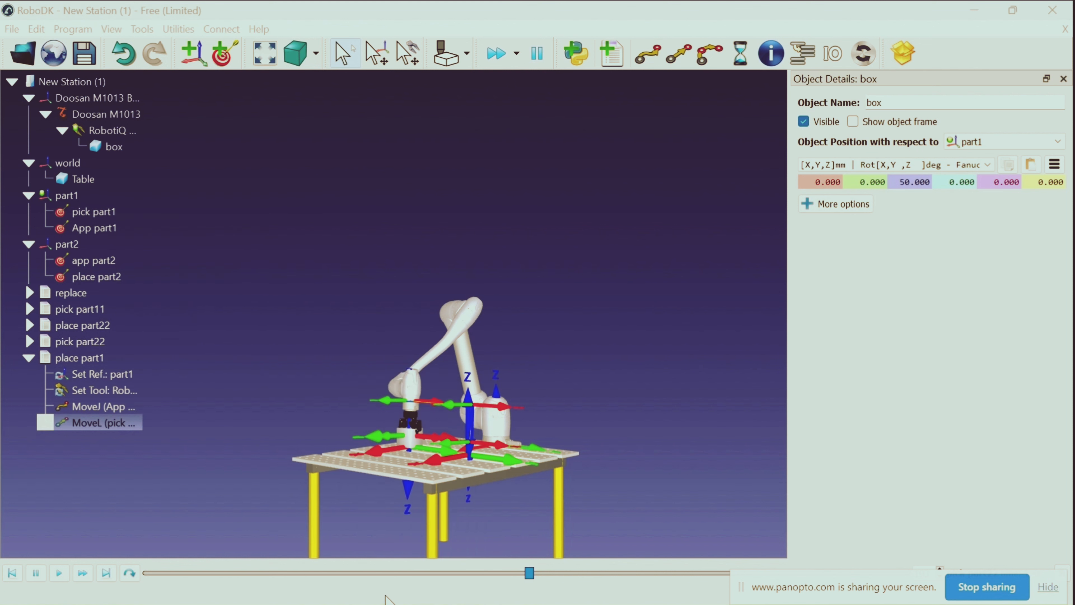
pyautogui.click(386, 260)
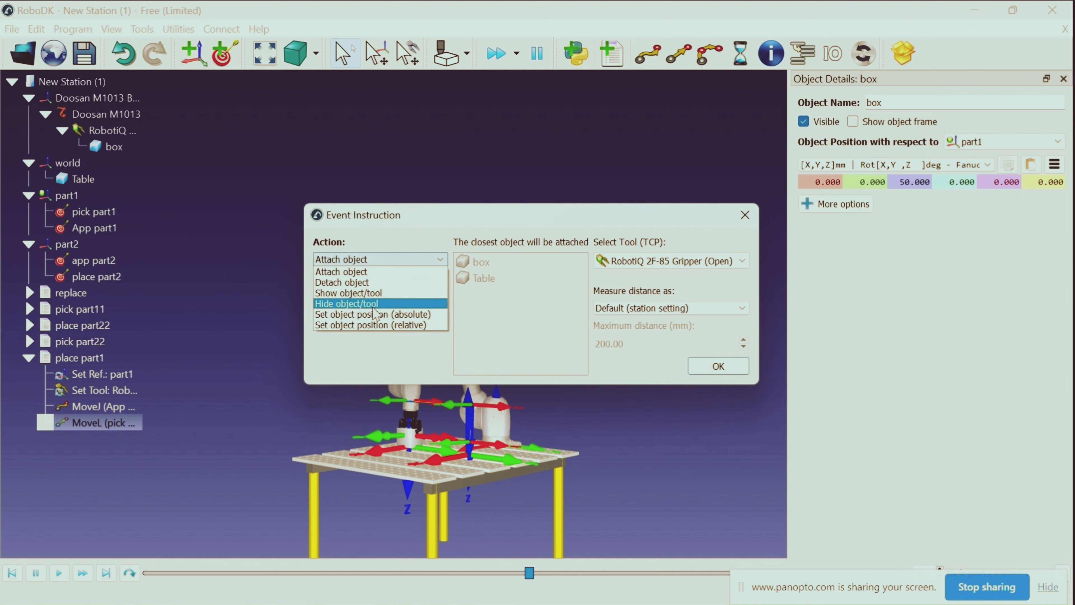
pyautogui.click(377, 282)
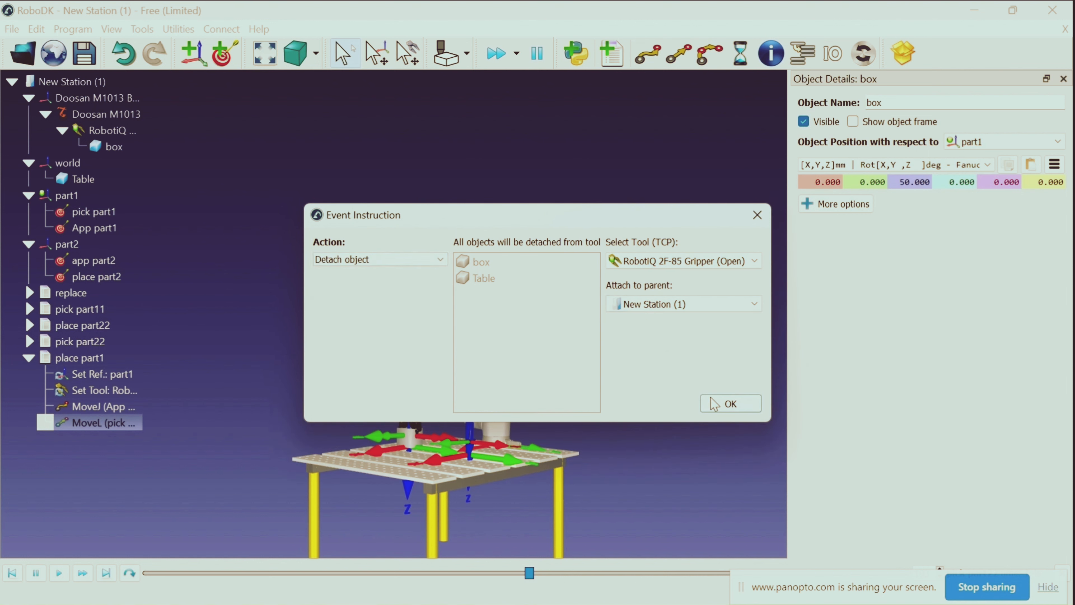
pyautogui.click(721, 404)
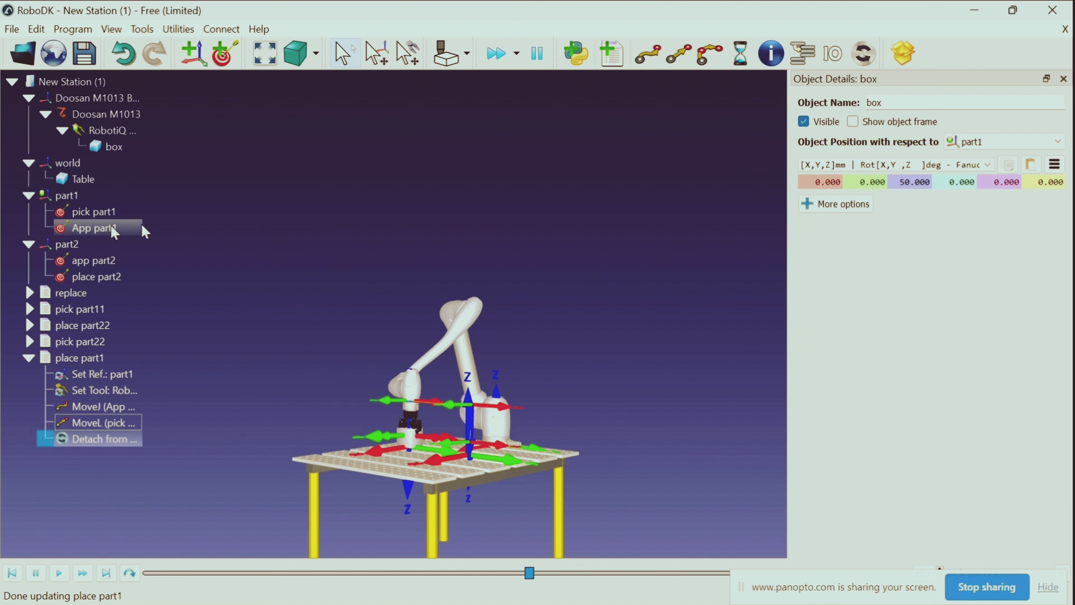
# Add a linear move back to App part1 at the end of place part1 and collapse the program's instructions
pyautogui.doubleClick(94, 228)
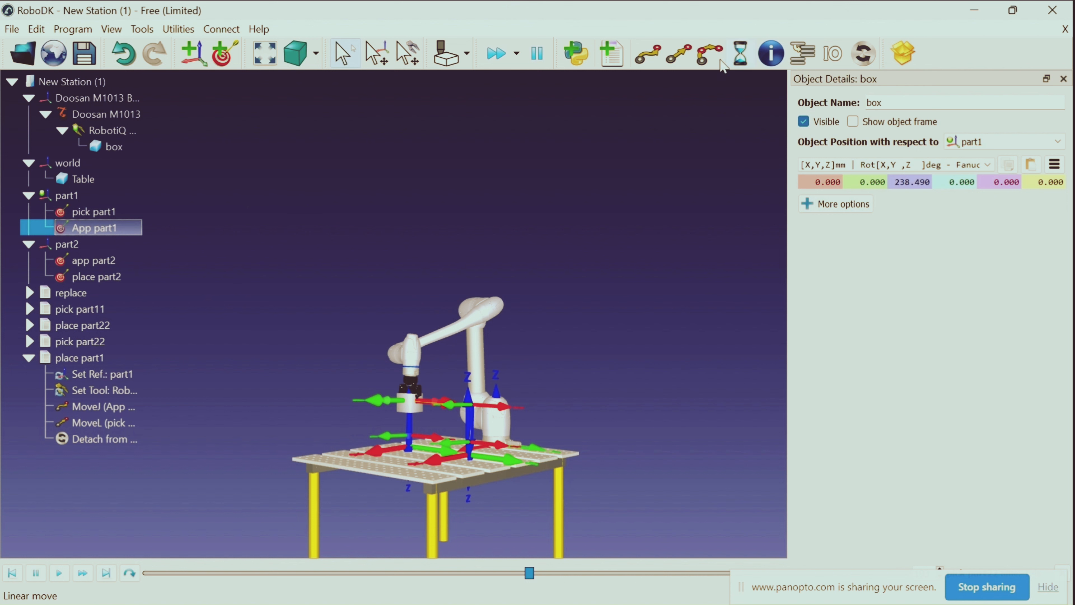
pyautogui.click(681, 56)
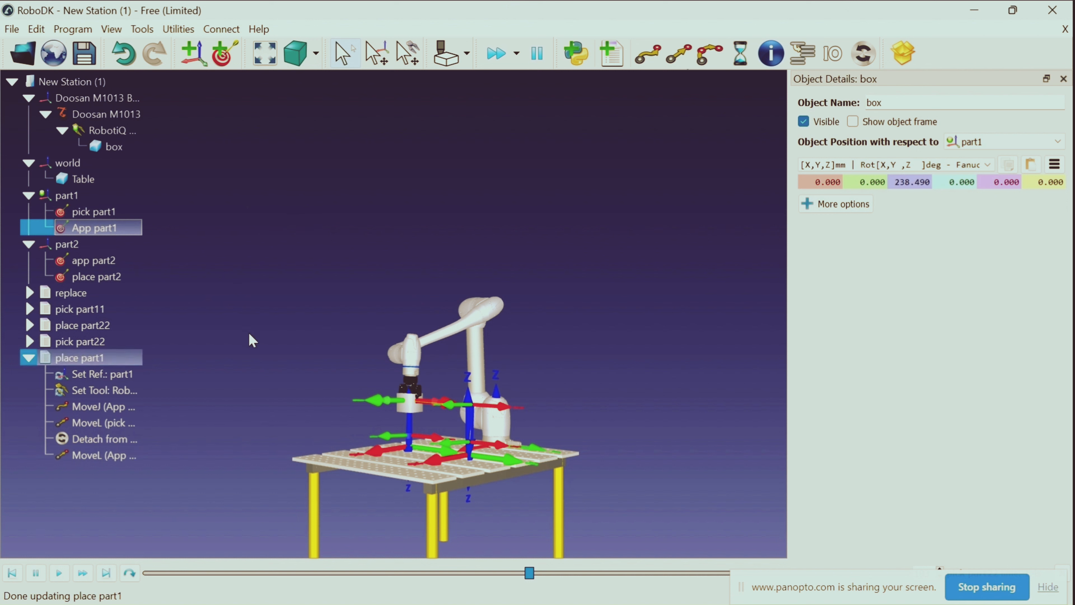
pyautogui.click(29, 358)
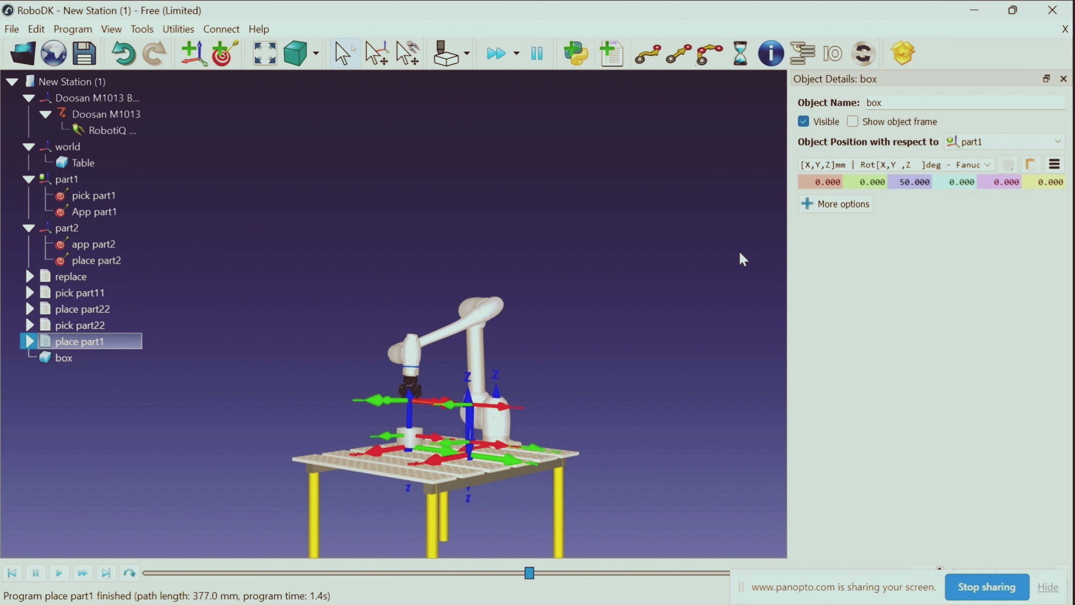
# Run pick part11, place part22, pick part22 and place part1 in sequence to test the full box transfer
pyautogui.doubleClick(76, 293)
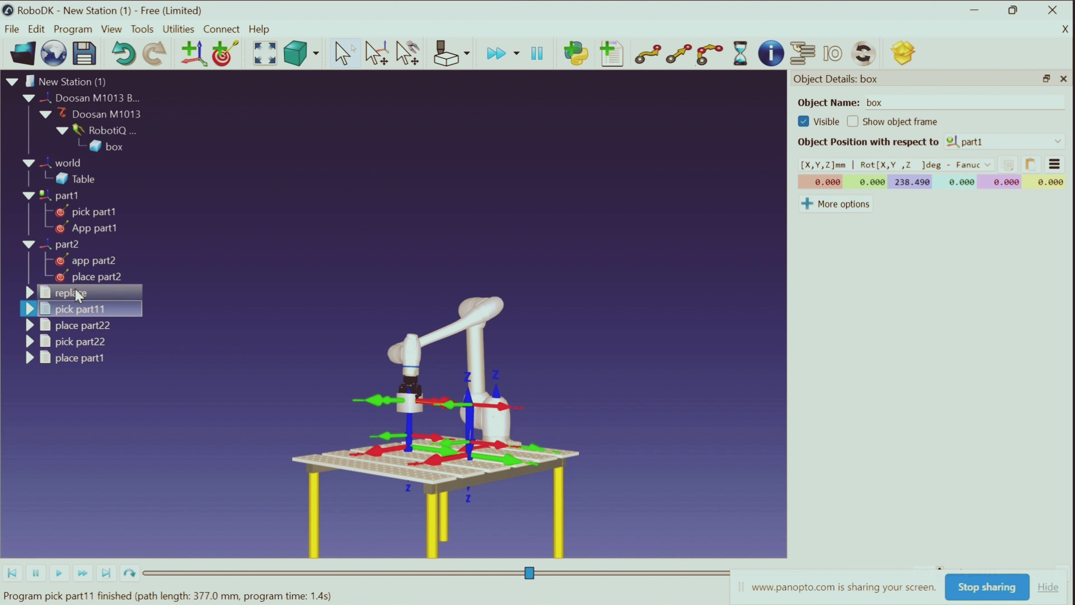
pyautogui.click(78, 329)
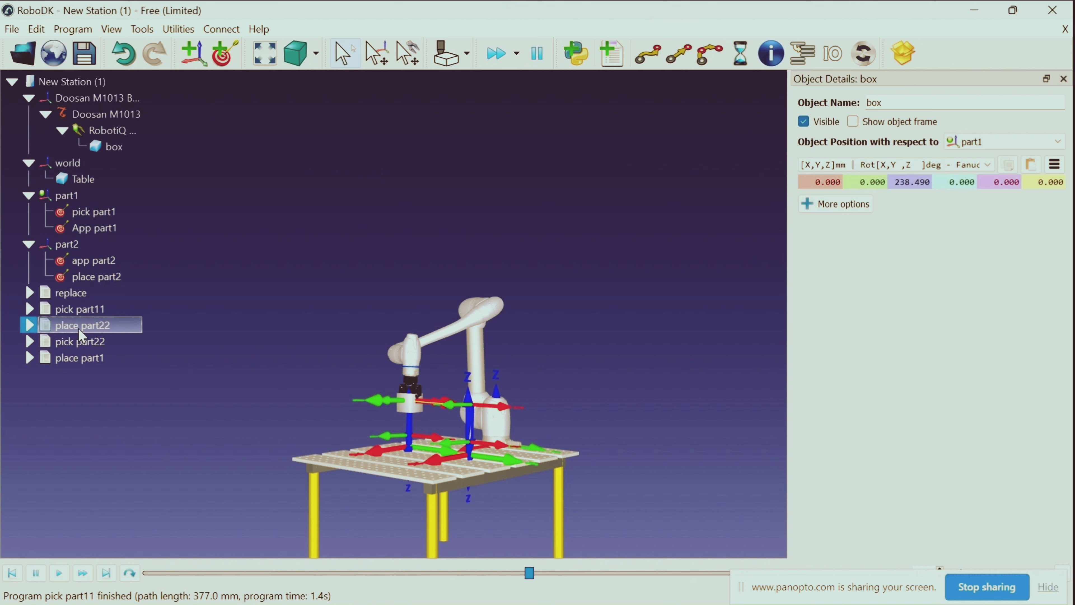
pyautogui.doubleClick(81, 333)
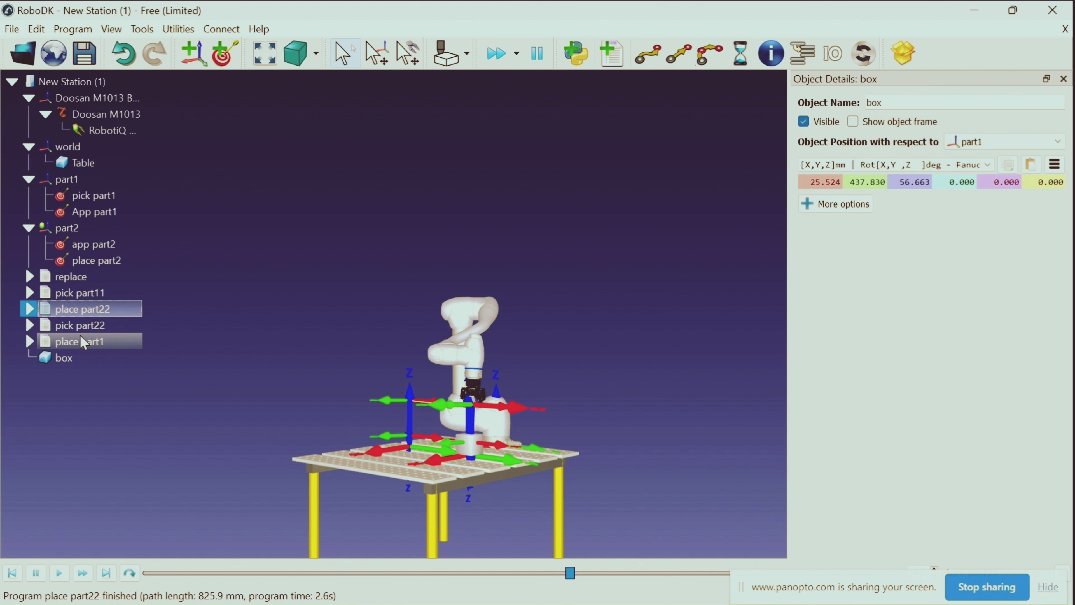
pyautogui.click(94, 326)
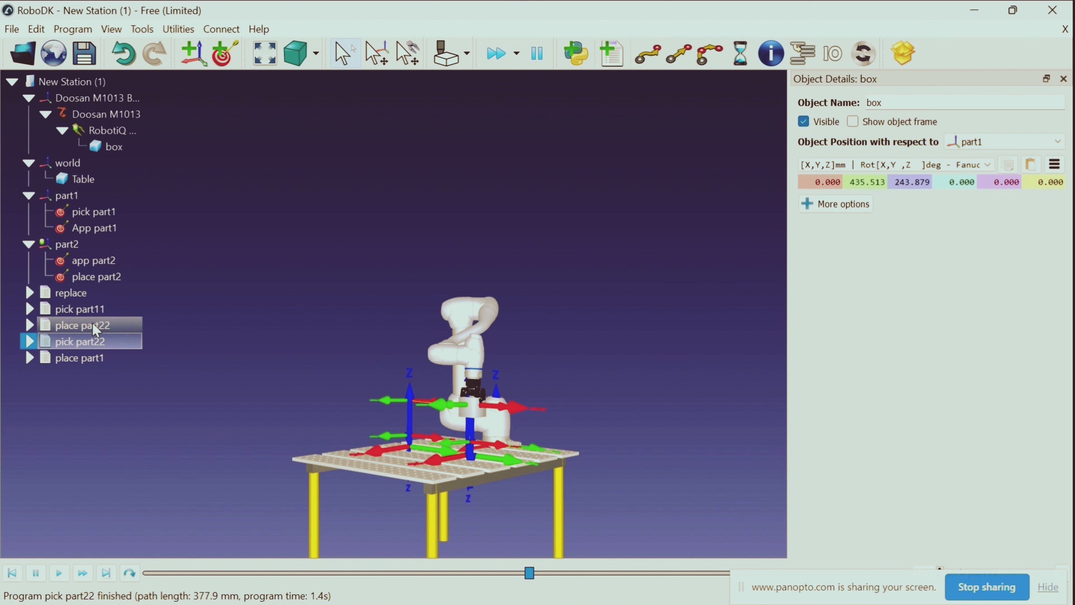
pyautogui.doubleClick(88, 358)
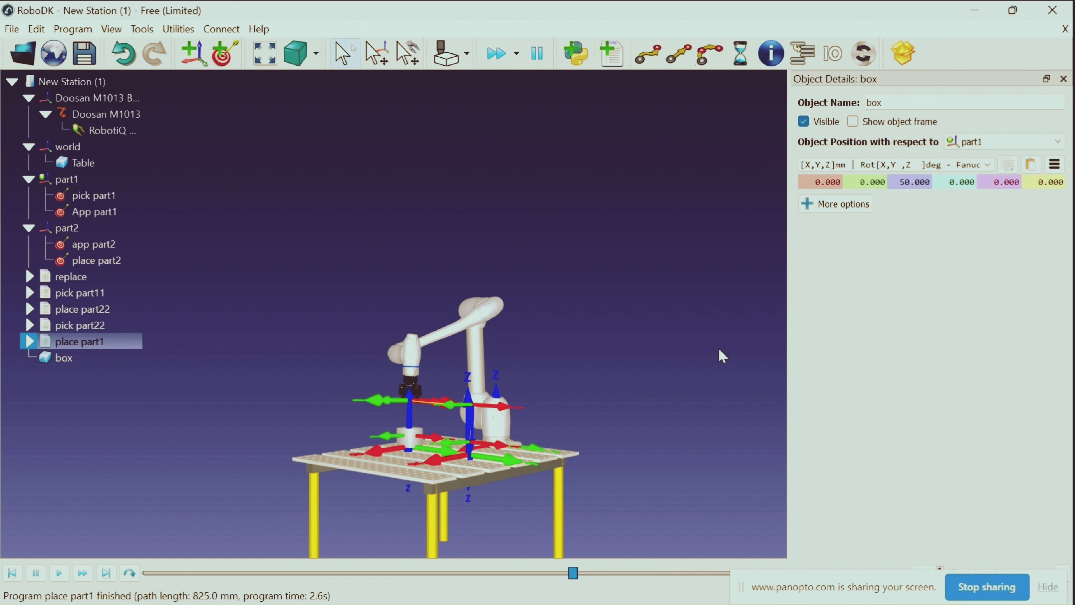
# Combine pick part11, place part22, pick part22 and place part1, in that order, into a main program
pyautogui.moveTo(300, 295); pyautogui.dragTo(424, 329, button='right')
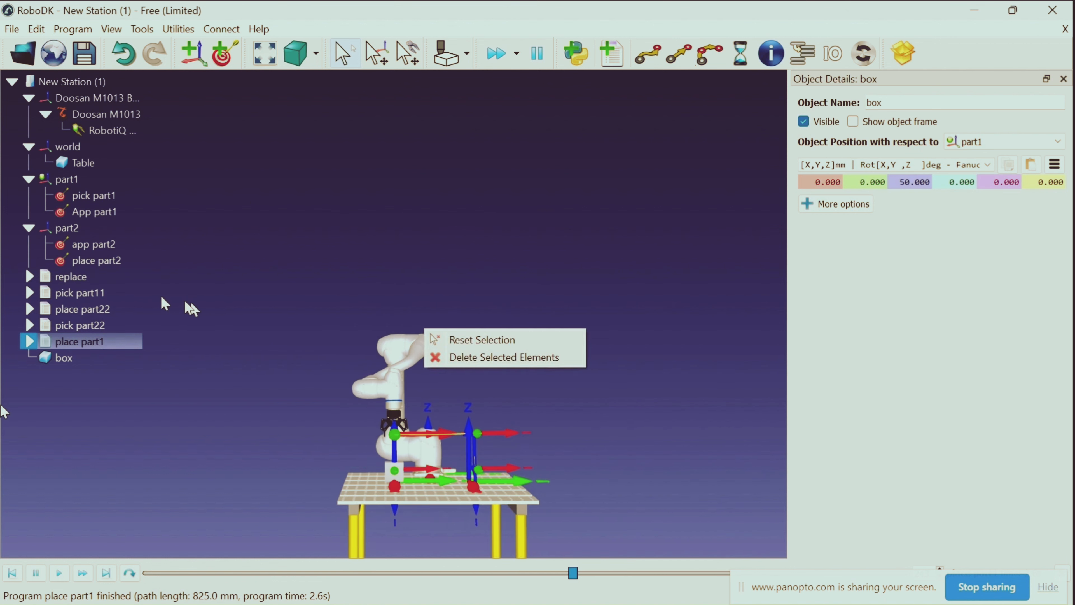
pyautogui.keyDown('ctrl'); pyautogui.click(95, 296); pyautogui.keyUp('ctrl')
pyautogui.keyDown('ctrl'); pyautogui.click(96, 308); pyautogui.keyUp('ctrl')
pyautogui.click(168, 328)
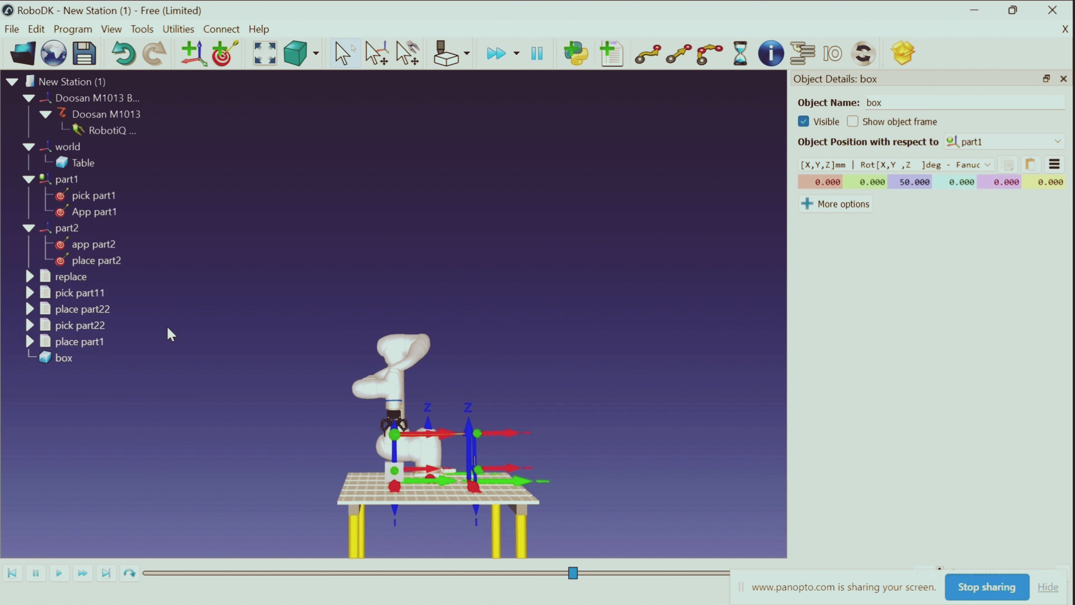
pyautogui.click(117, 293)
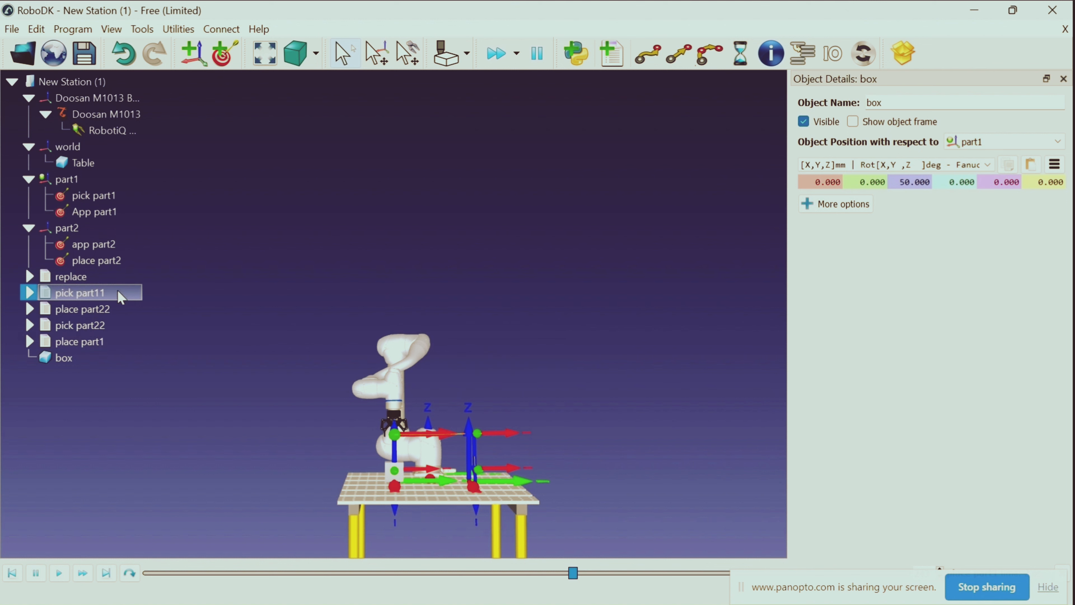
pyautogui.keyDown('ctrl'); pyautogui.click(116, 313); pyautogui.keyUp('ctrl')
pyautogui.keyDown('ctrl'); pyautogui.click(115, 326); pyautogui.keyUp('ctrl')
pyautogui.keyDown('ctrl'); pyautogui.click(112, 342); pyautogui.keyUp('ctrl')
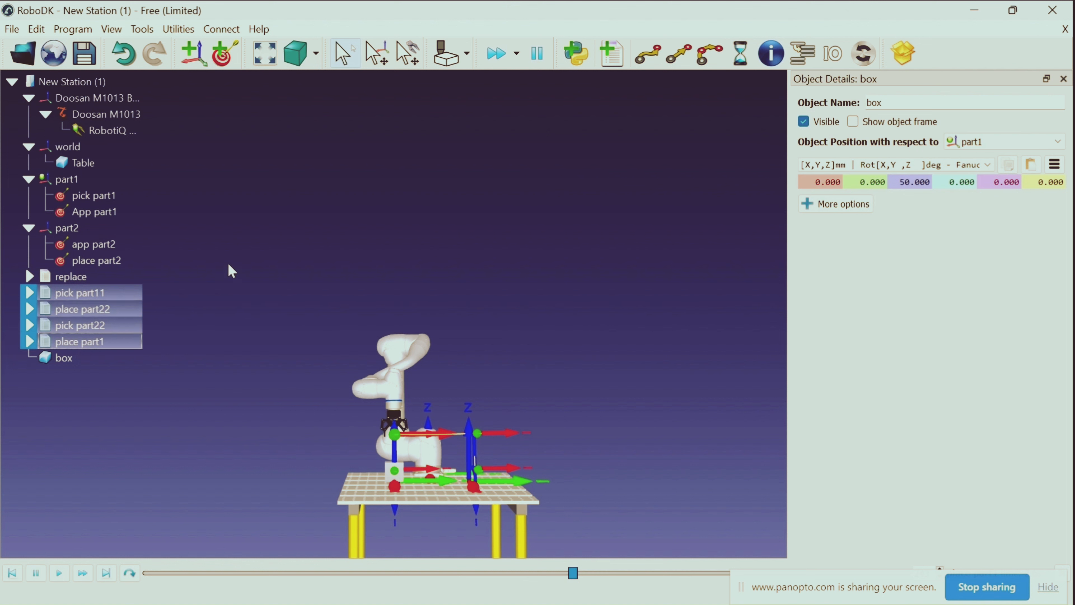
pyautogui.rightClick(98, 325)
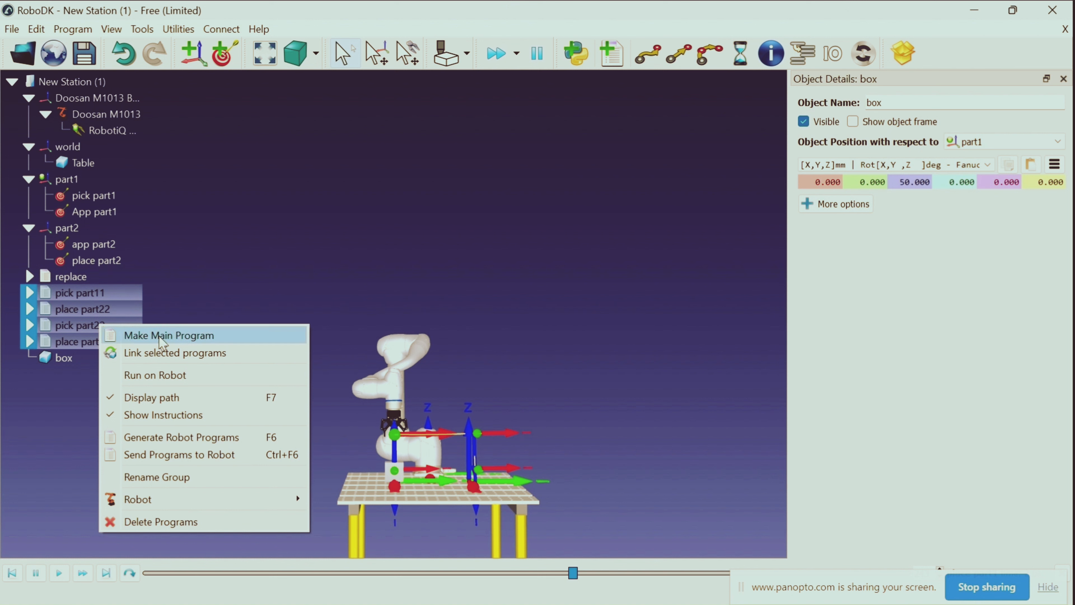
pyautogui.click(161, 336)
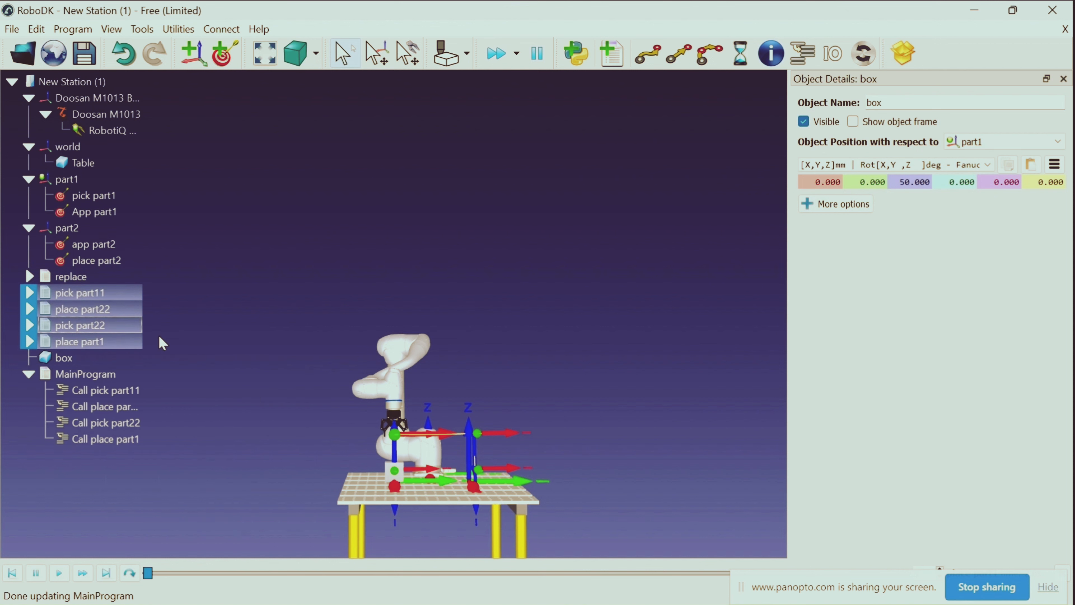
# Run MainProgram through the complete pick-and-place cycle and hide its instructions in the station tree
pyautogui.rightClick(84, 378)
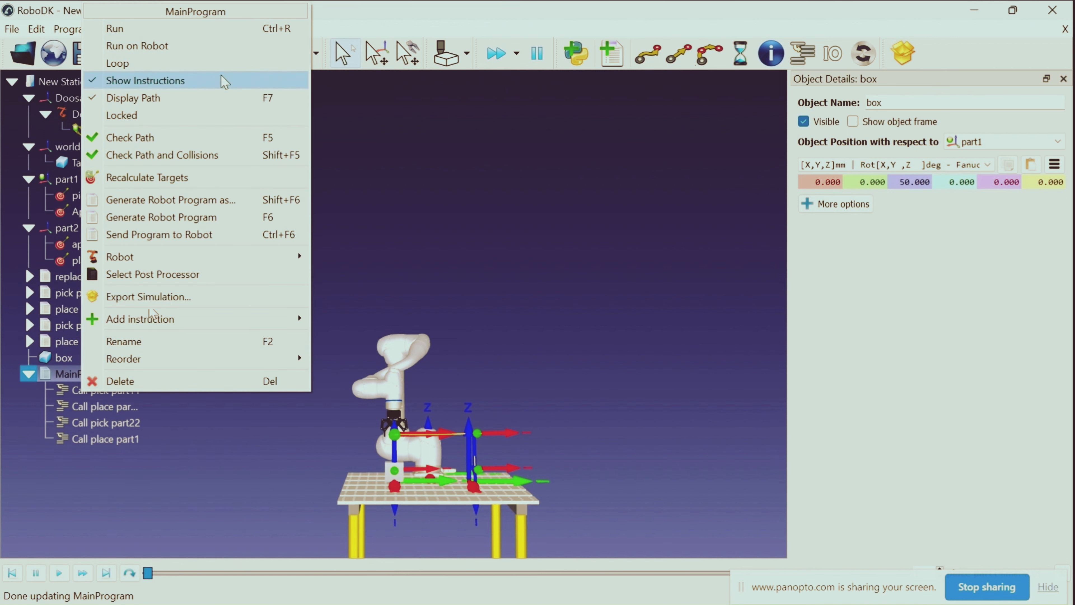
pyautogui.click(235, 31)
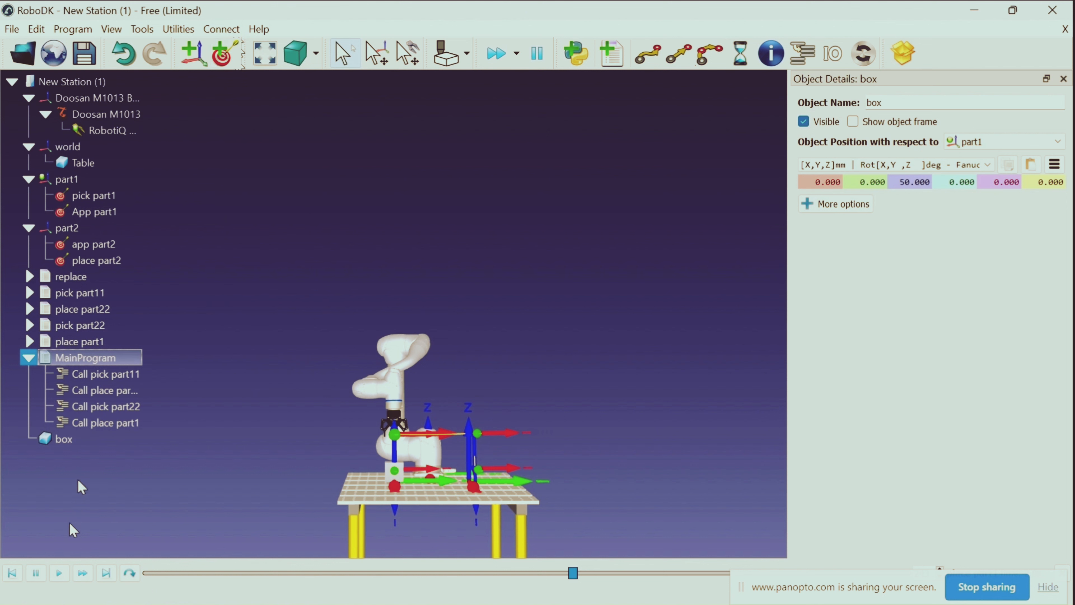
pyautogui.click(59, 572)
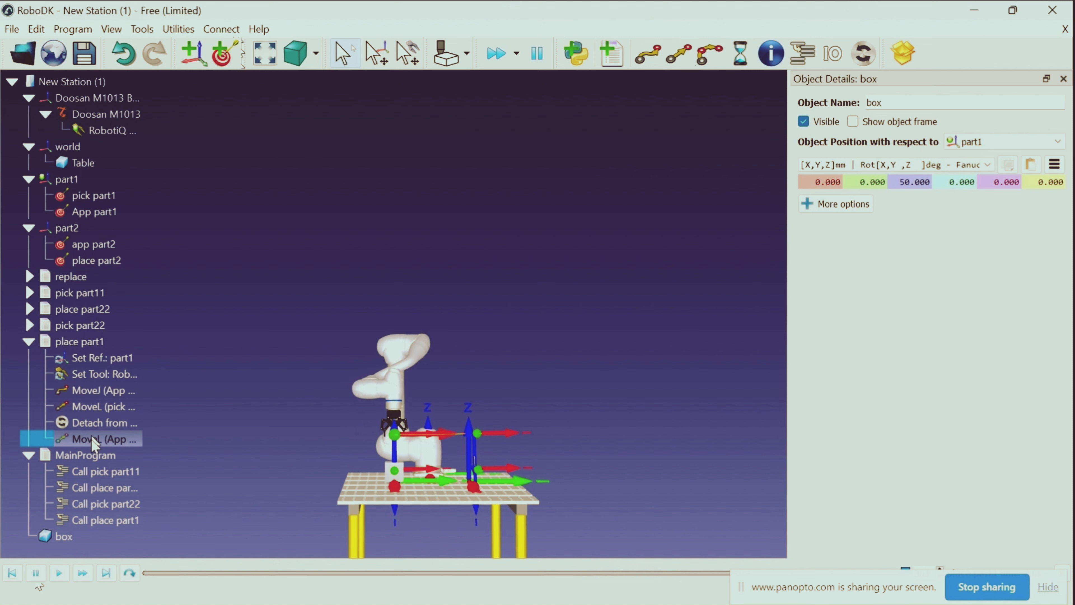
pyautogui.rightClick(77, 457)
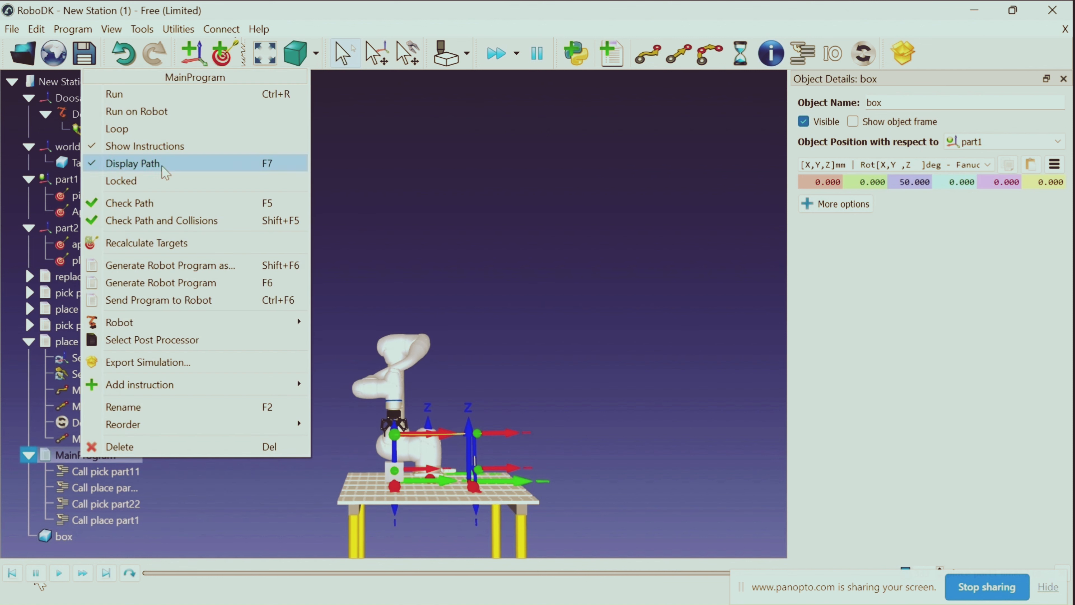
pyautogui.click(185, 148)
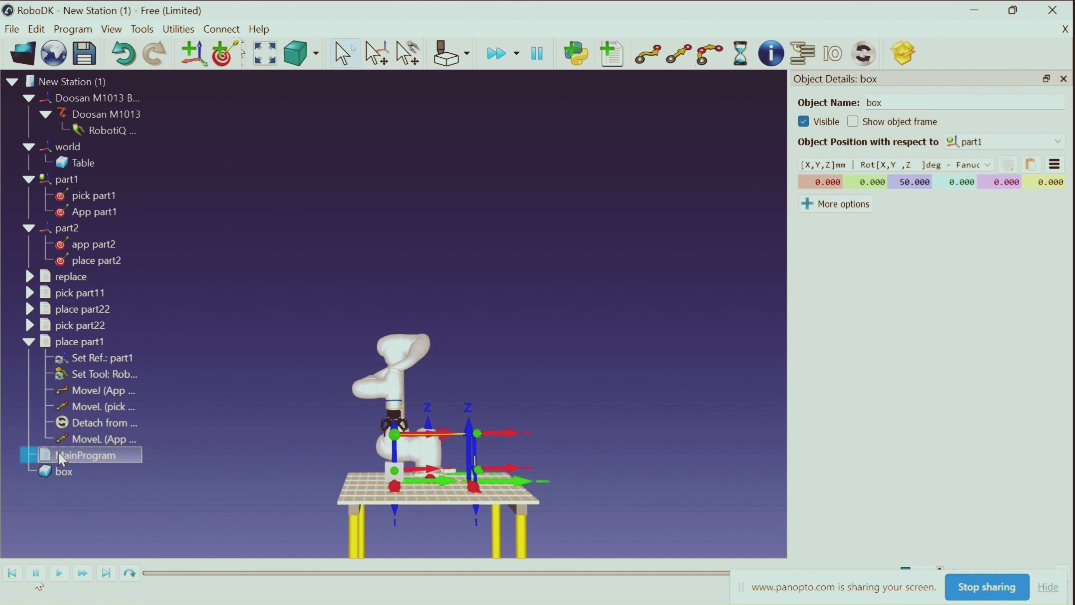
# Show MainProgram's instructions in the station tree and set the program to loop
pyautogui.rightClick(82, 463)
pyautogui.click(185, 146)
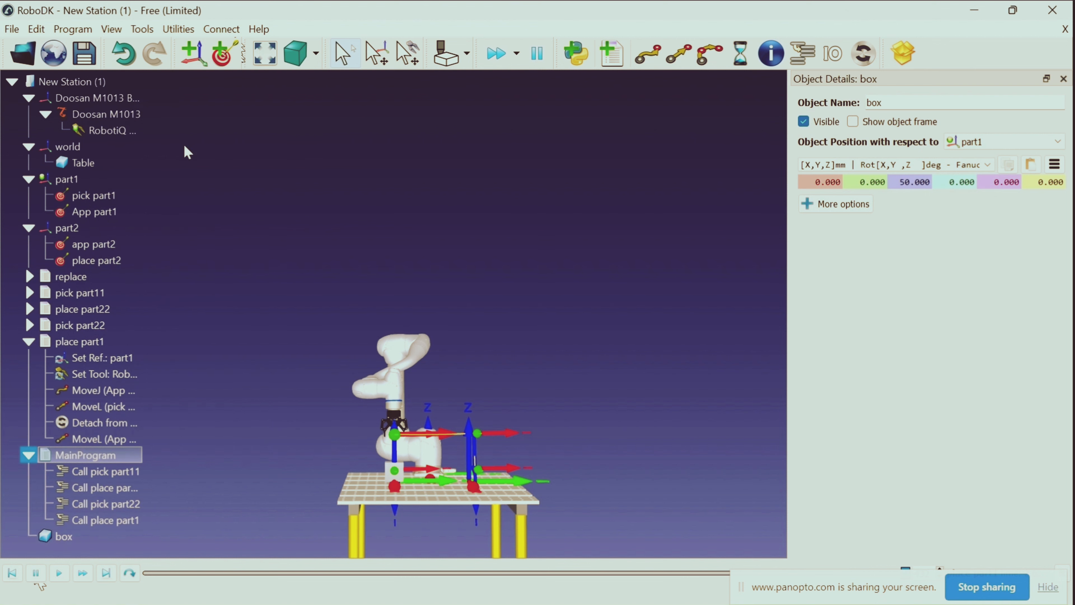
pyautogui.rightClick(73, 456)
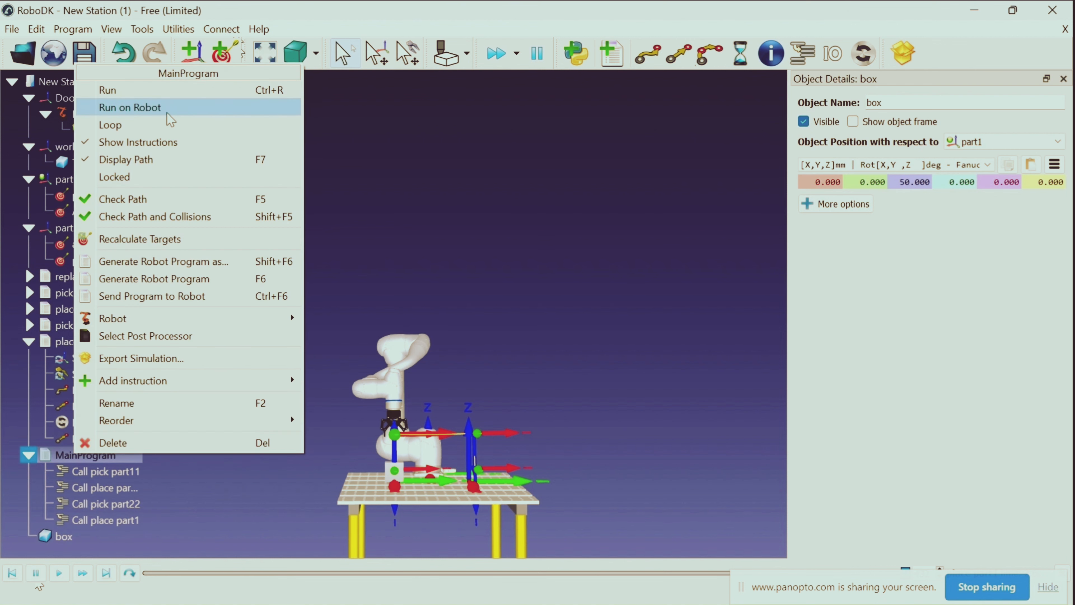
pyautogui.click(168, 125)
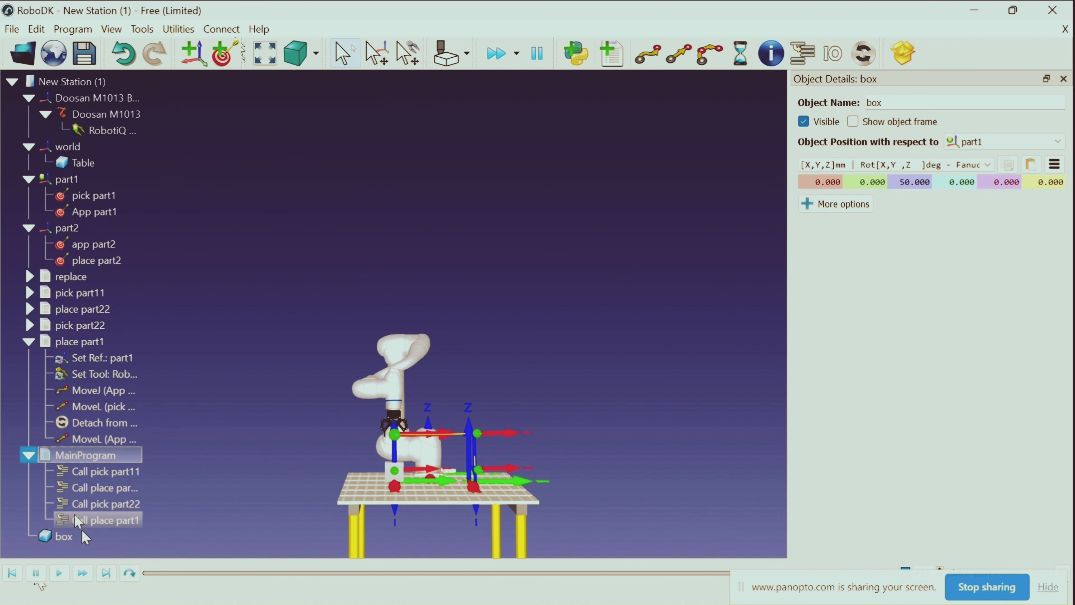
# Run MainProgram in loop mode to repeat the pick-and-place cycle continuously
pyautogui.click(59, 576)
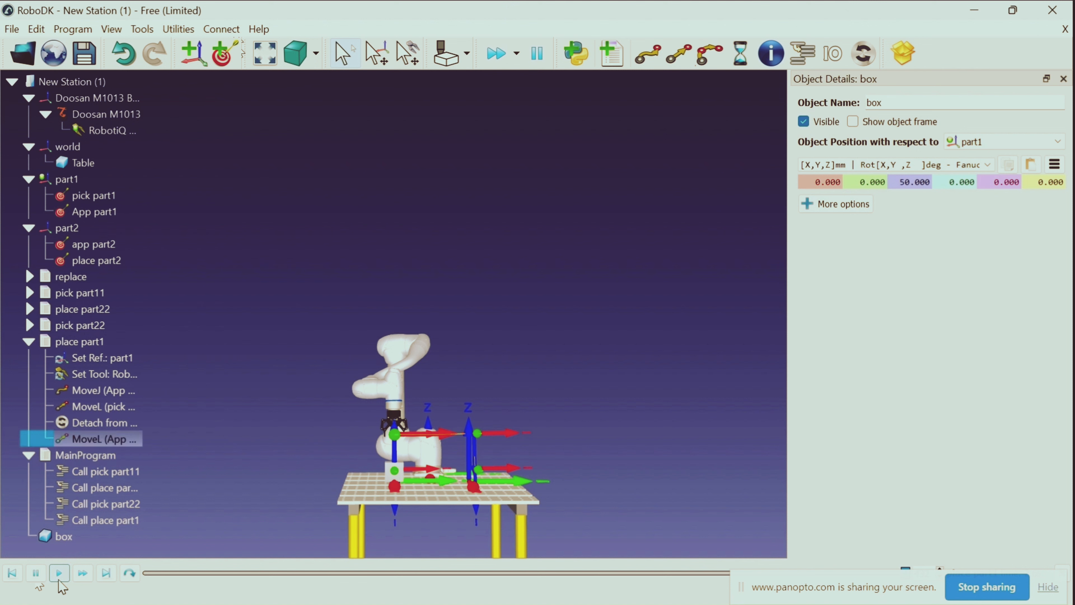
pyautogui.rightClick(117, 463)
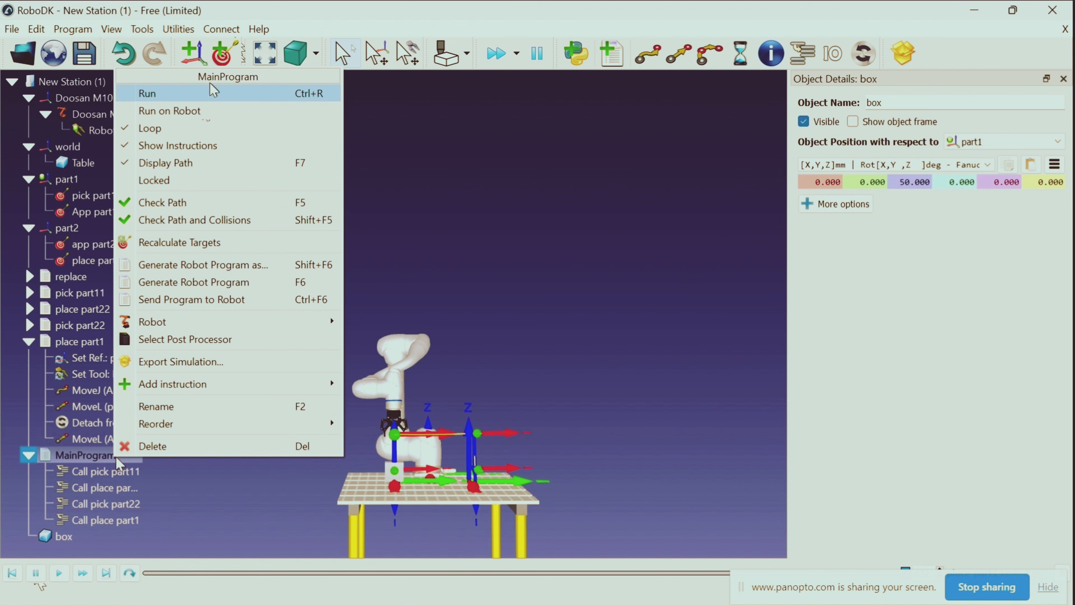
pyautogui.click(212, 92)
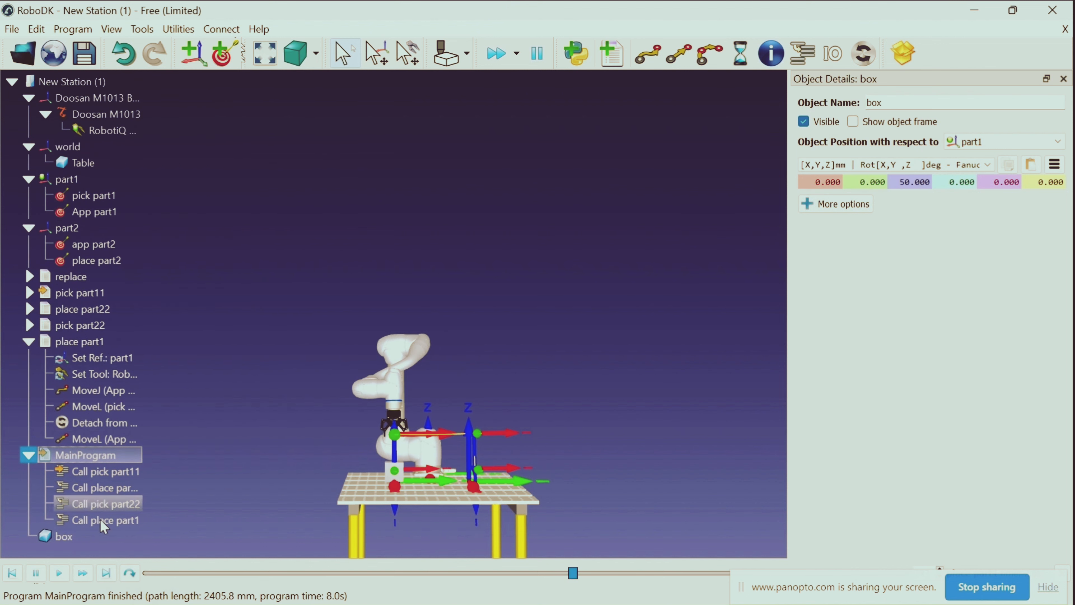